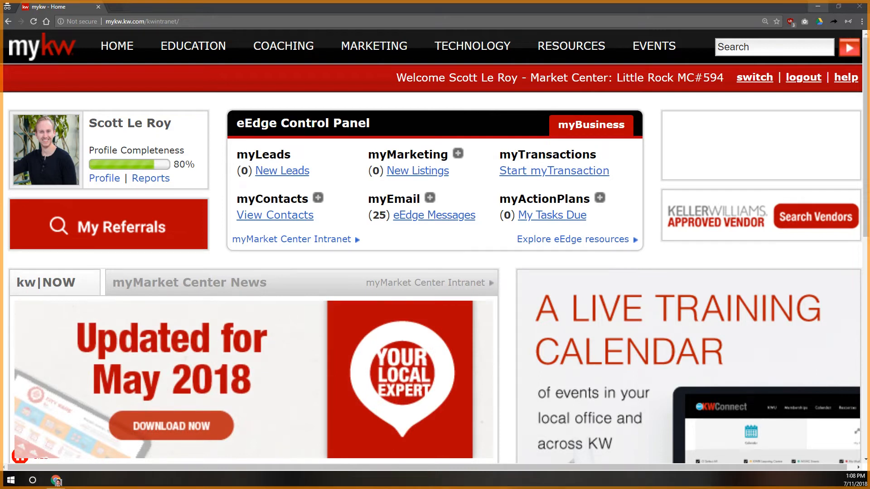
Step: Go to the KW Websites page from the MyKW TECHNOLOGY menu
{"action": "mouse_move", "coordinate": [469, 46]}
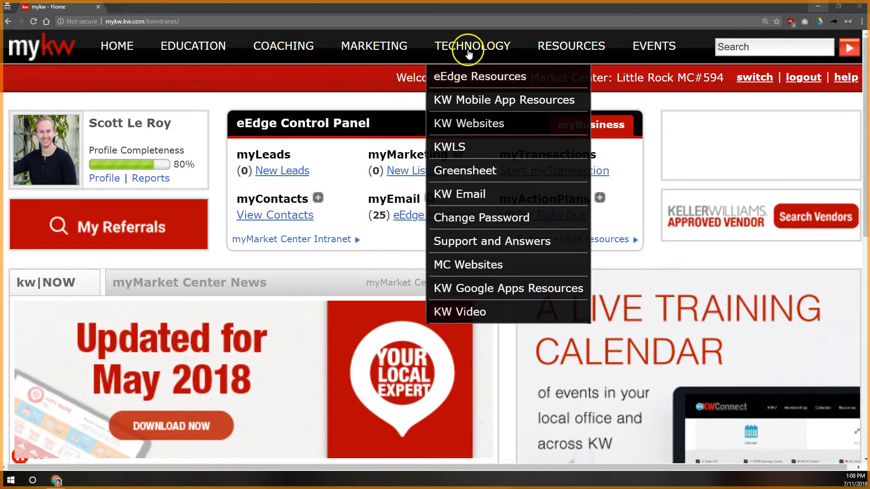
{"action": "left_click", "coordinate": [475, 48]}
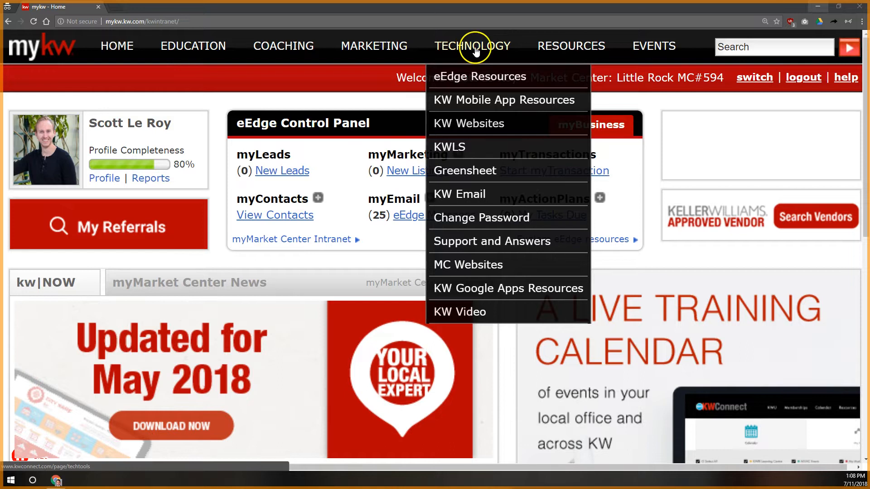
{"action": "left_click", "coordinate": [472, 123]}
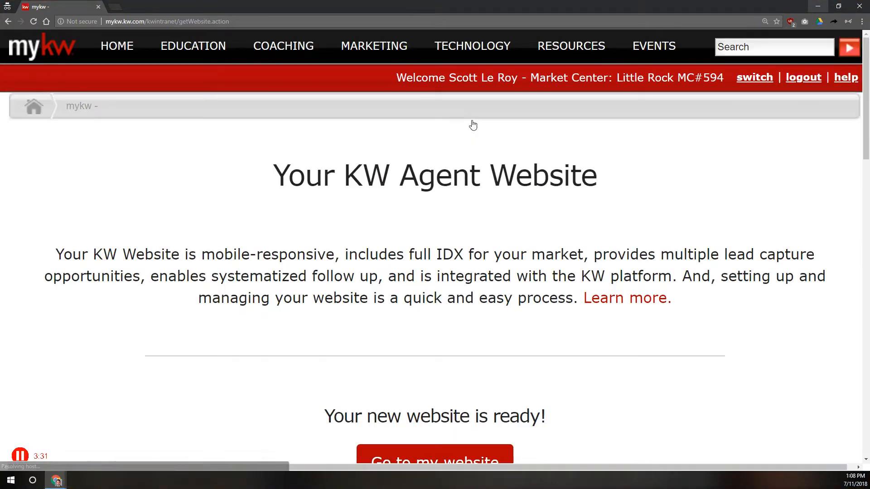
{"action": "left_click", "coordinate": [470, 124]}
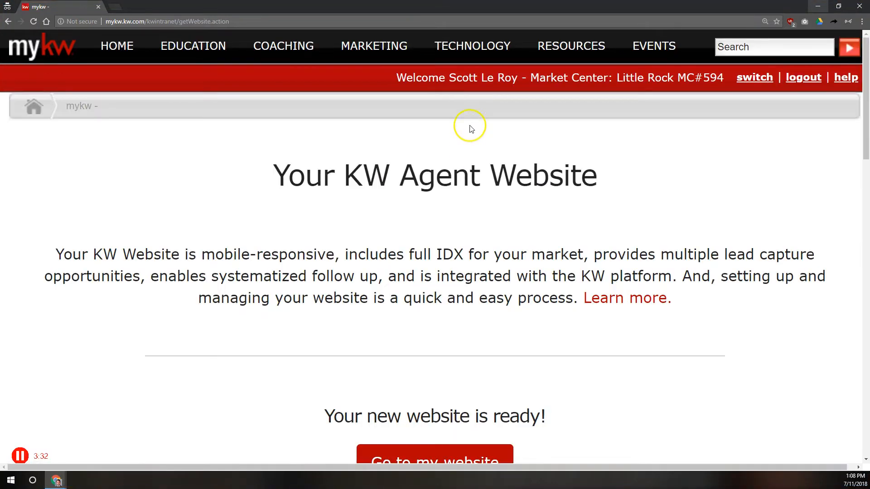
{"action": "scroll", "coordinate": [448, 149], "scroll_direction": "down", "scroll_amount": 3}
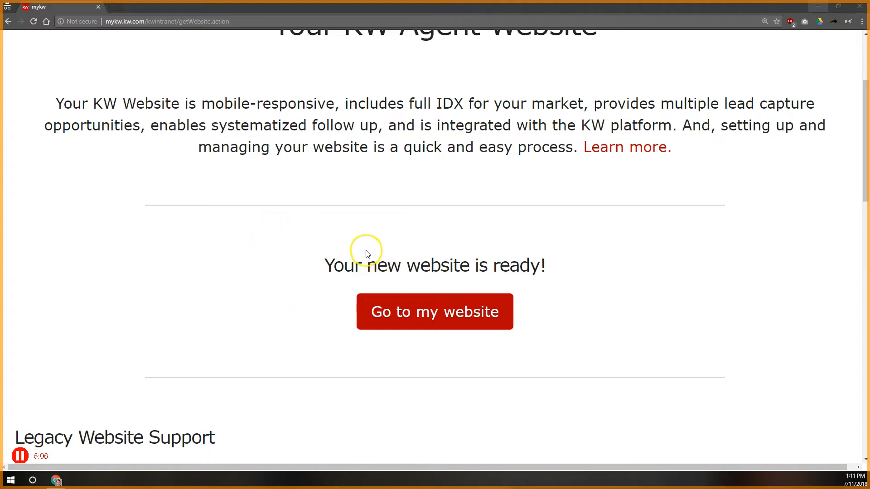
Step: Open the new website's Placester admin in a new tab and review its On Your Way status
{"action": "left_click", "coordinate": [448, 312]}
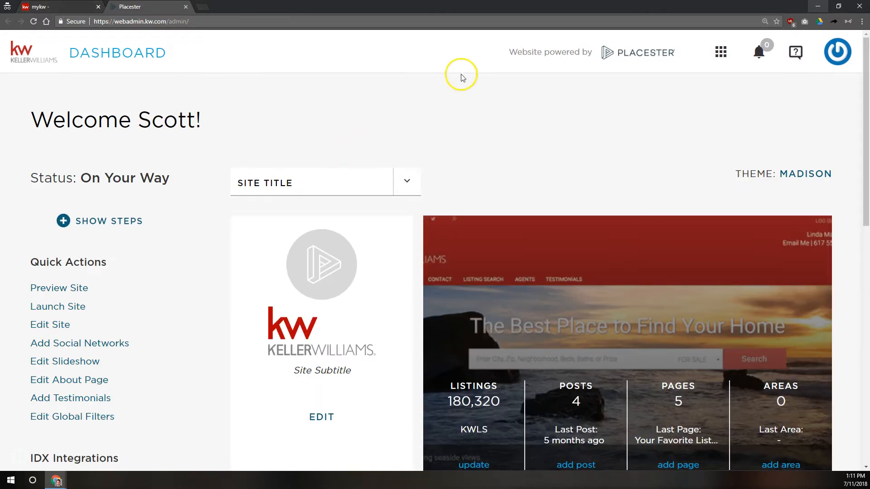
{"action": "key", "text": "ctrl+minus"}
{"action": "key", "text": "ctrl+minus"}
{"action": "key", "text": "ctrl+minus"}
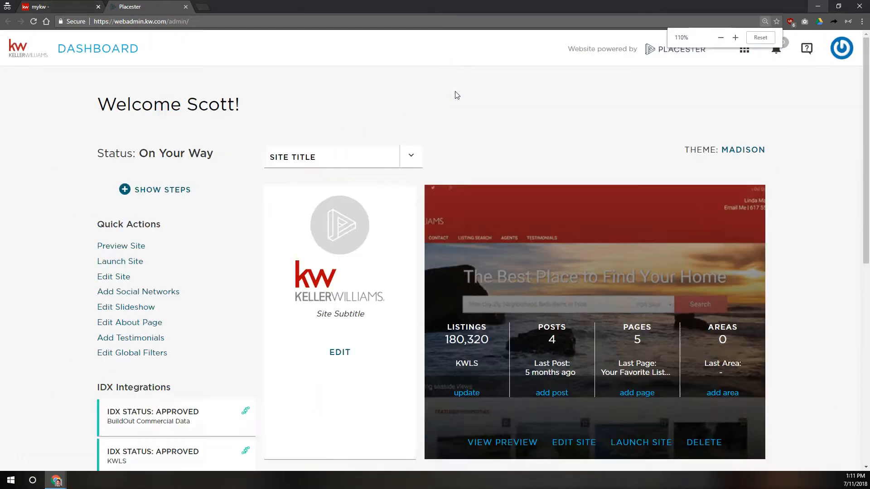
{"action": "key", "text": "ctrl+plus"}
{"action": "key", "text": "ctrl+plus"}
{"action": "key", "text": "ctrl+plus"}
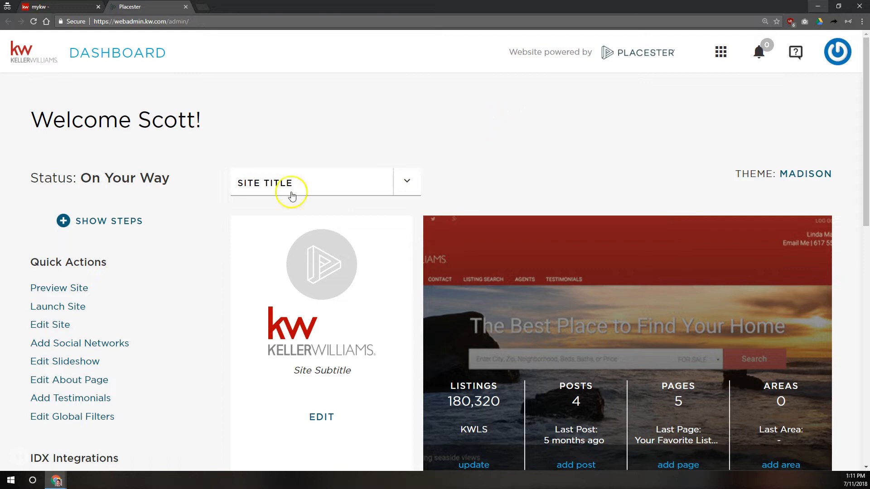
{"action": "left_click_drag", "start_coordinate": [23, 264], "coordinate": [104, 271]}
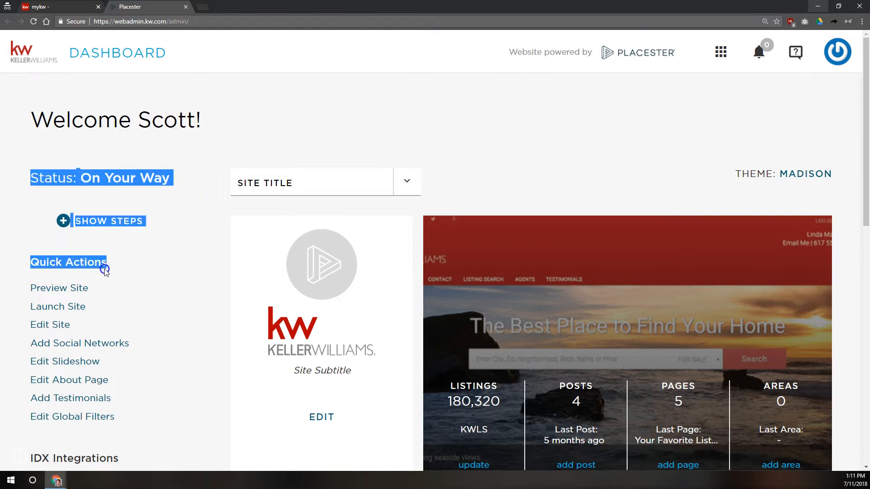
{"action": "left_click", "coordinate": [104, 270]}
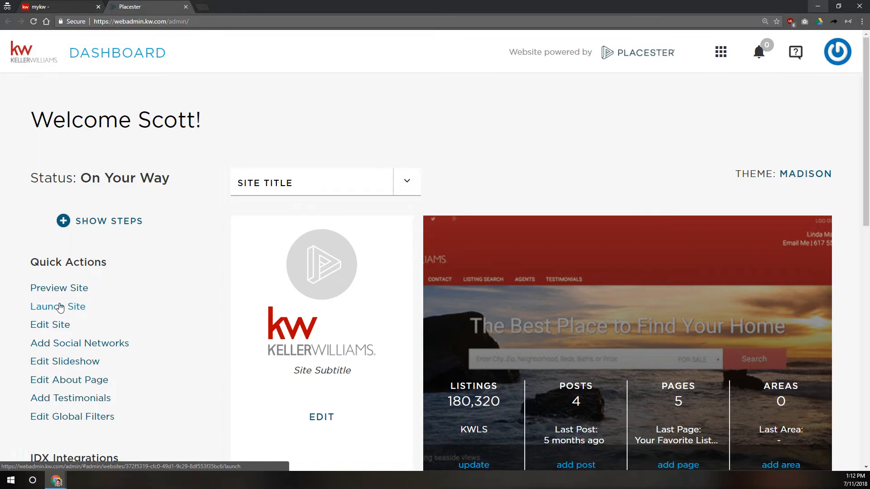
Step: Launch the site from Quick Actions to reach the Sites list, then show the apps list
{"action": "left_click", "coordinate": [59, 309]}
{"action": "left_click", "coordinate": [75, 304]}
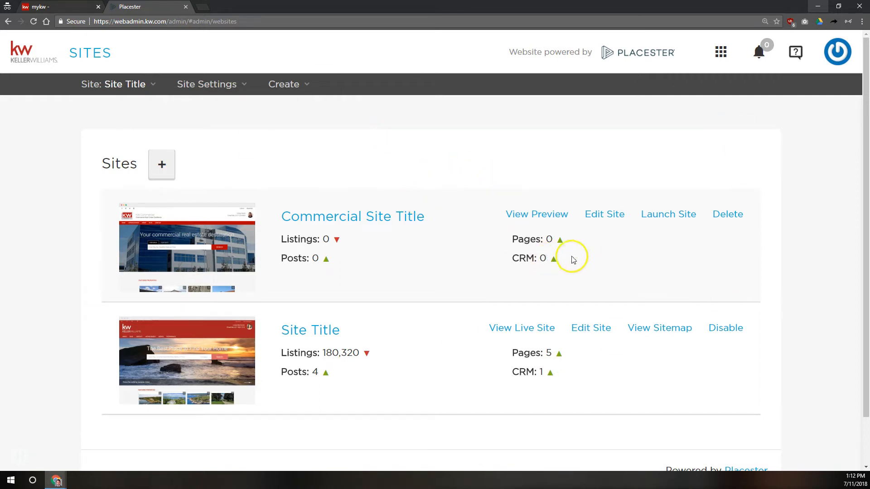
{"action": "left_click", "coordinate": [720, 51]}
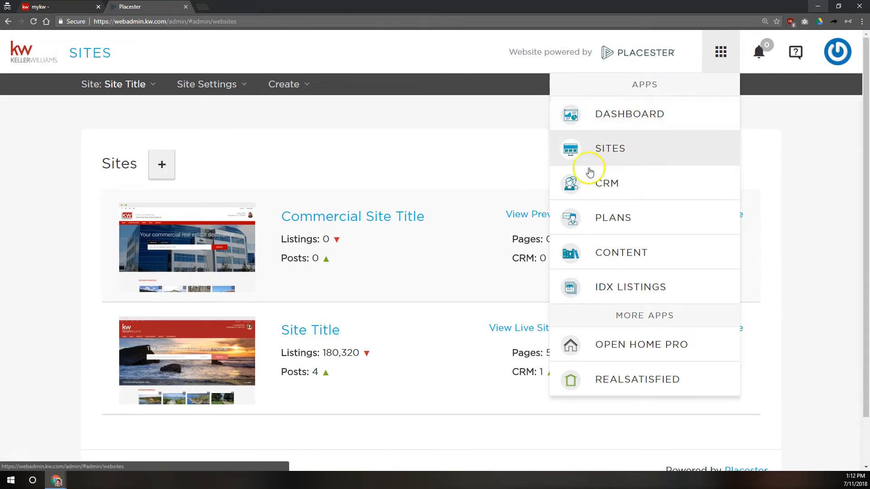
Step: Dismiss the apps dropdown so Commercial Site Title and Site Title rows are fully visible
{"action": "left_click", "coordinate": [495, 169]}
{"action": "left_click", "coordinate": [495, 152]}
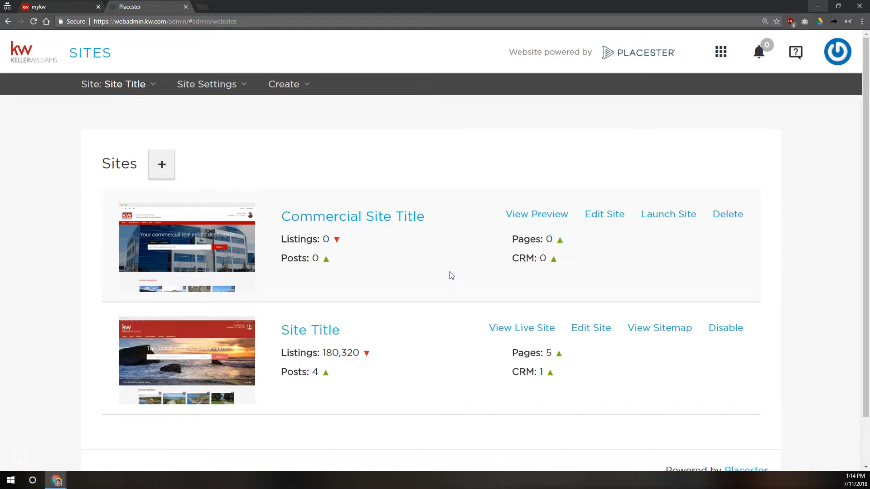
Step: Open Edit Site for the Site Title website to reach its Site Settings
{"action": "left_click", "coordinate": [474, 259]}
{"action": "left_click", "coordinate": [481, 244]}
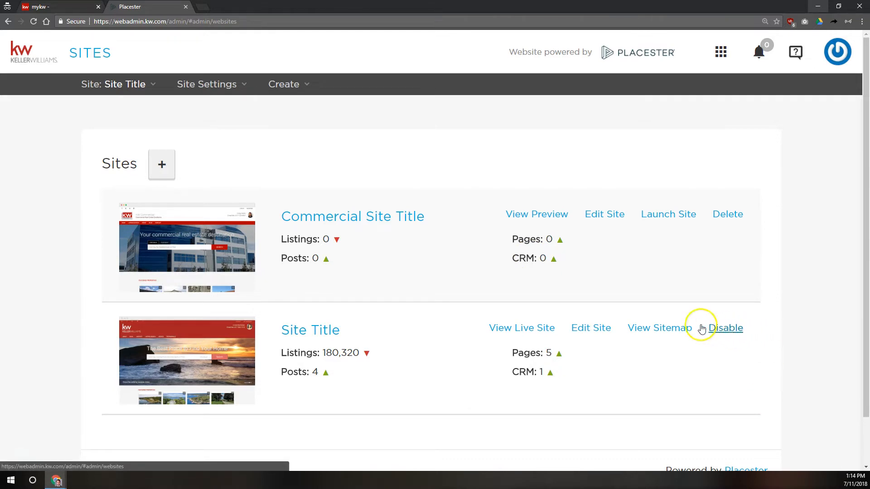
{"action": "left_click", "coordinate": [589, 329]}
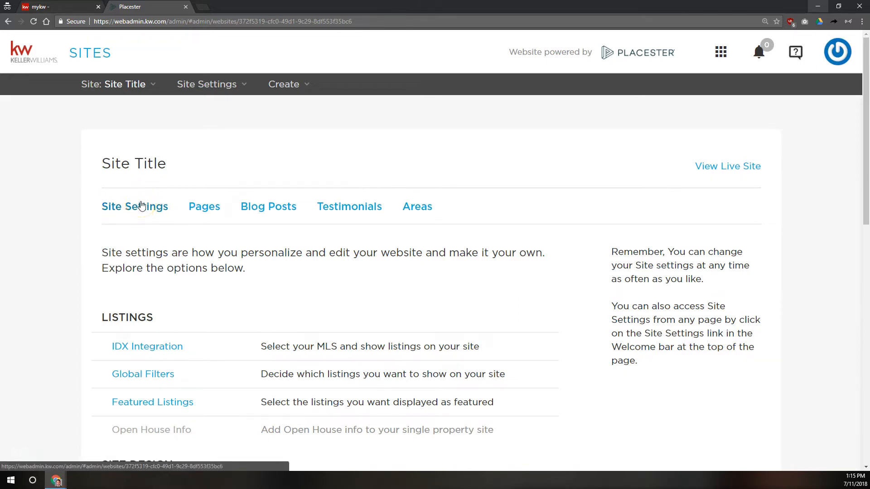
{"action": "left_click", "coordinate": [403, 207]}
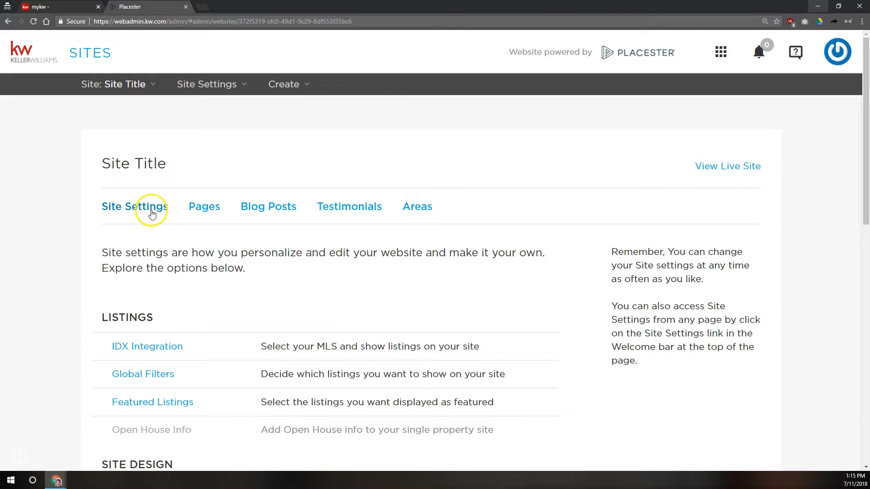
{"action": "scroll", "coordinate": [149, 229], "scroll_direction": "down", "scroll_amount": 9}
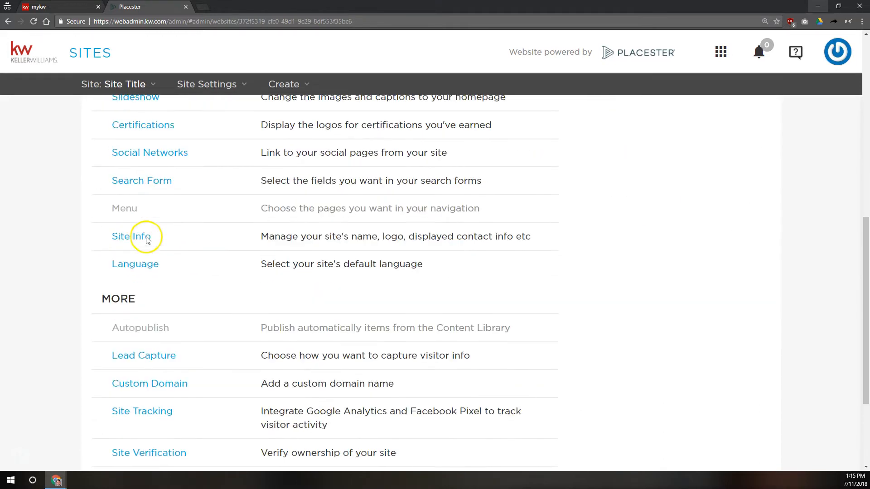
{"action": "scroll", "coordinate": [146, 240], "scroll_direction": "up", "scroll_amount": 10}
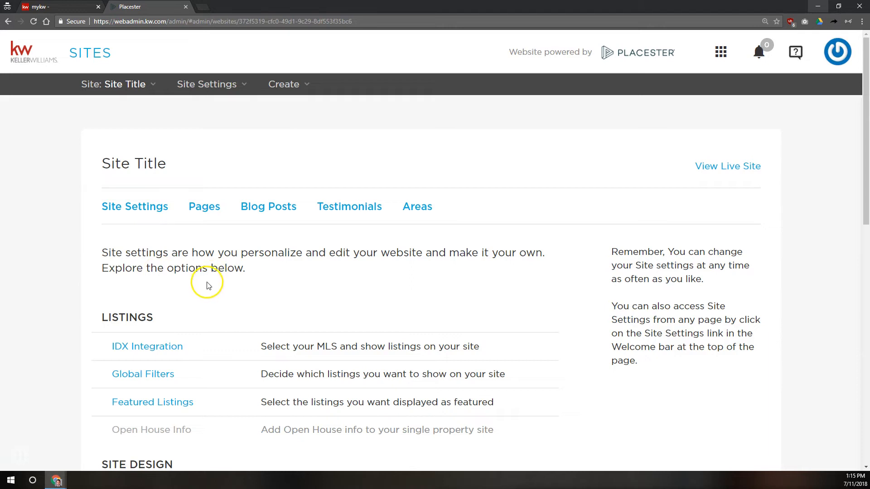
{"action": "scroll", "coordinate": [208, 285], "scroll_direction": "down", "scroll_amount": 2}
{"action": "left_click_drag", "start_coordinate": [101, 242], "coordinate": [155, 243]}
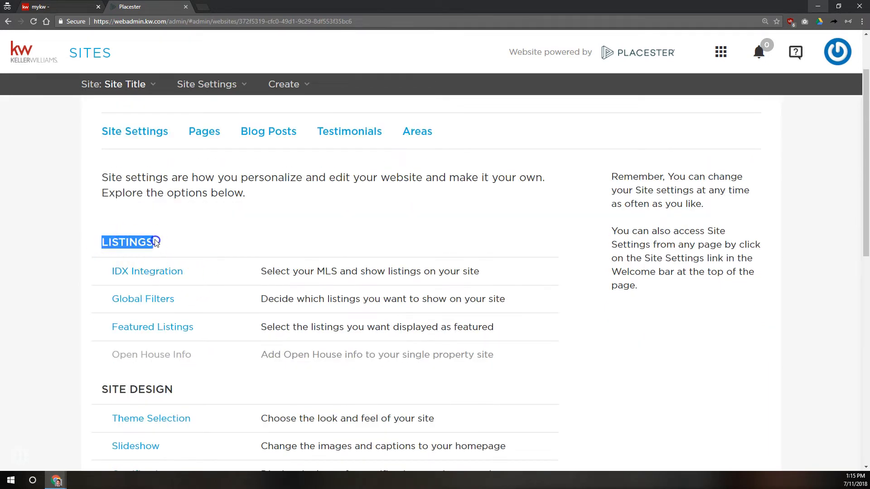
Step: Open the IDX Integration panel under Listings showing the three MLS sources
{"action": "left_click", "coordinate": [139, 273]}
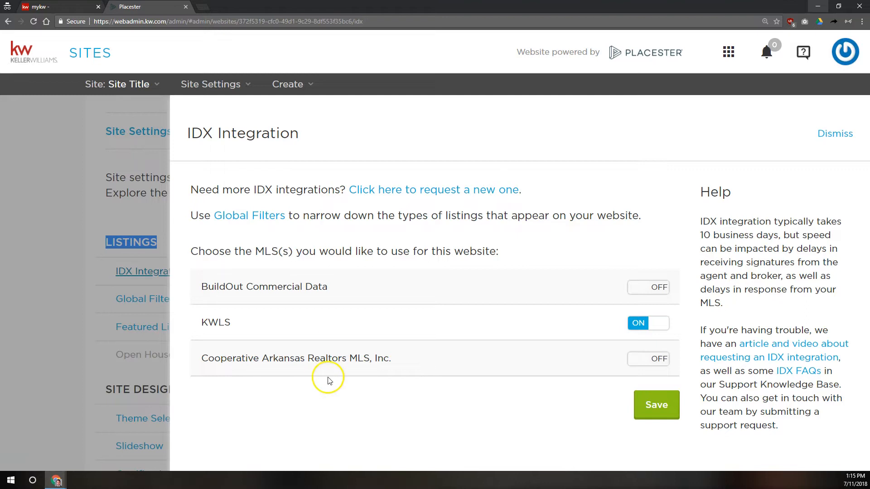
{"action": "left_click", "coordinate": [224, 328]}
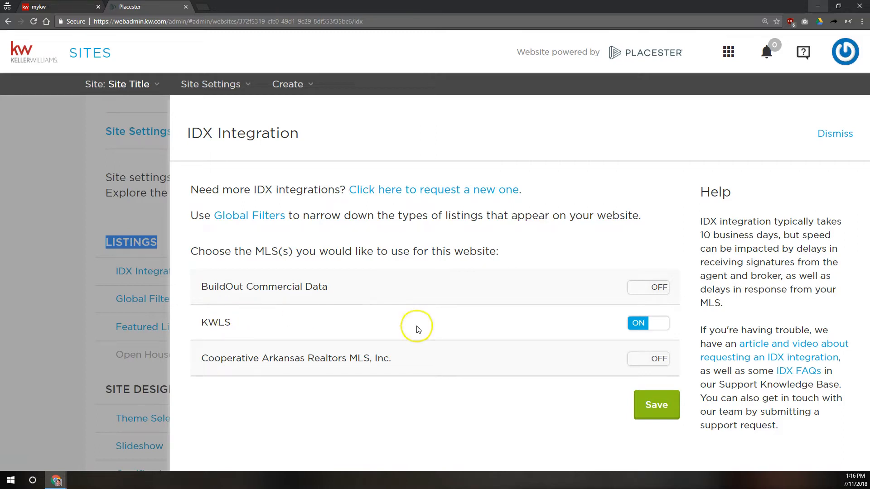
{"action": "left_click", "coordinate": [375, 360]}
Step: Turn on Cooperative Arkansas Realtors MLS, turn off KWLS, and save the MLS selection
{"action": "left_click", "coordinate": [659, 363]}
{"action": "left_click", "coordinate": [650, 329]}
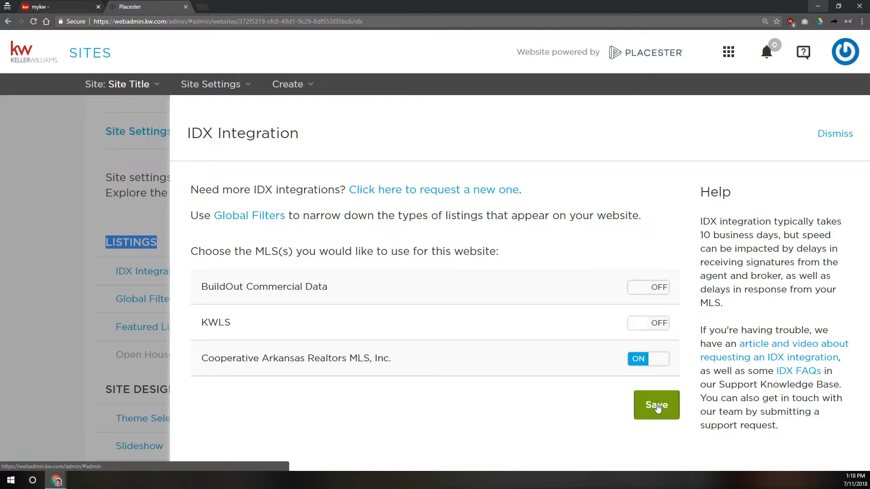
{"action": "left_click", "coordinate": [656, 405]}
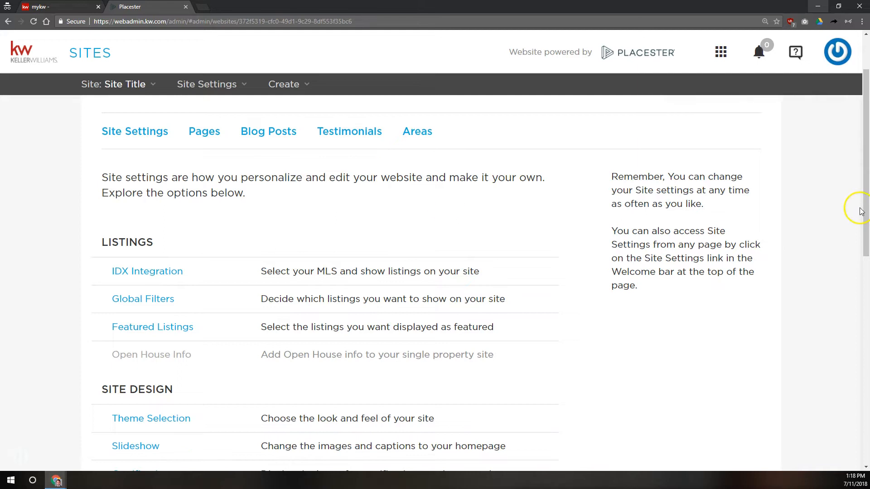
Step: Save Global Filters with 'Display all MLS listings on my website' checked, then view Filtered Listings criteria
{"action": "left_click", "coordinate": [154, 304]}
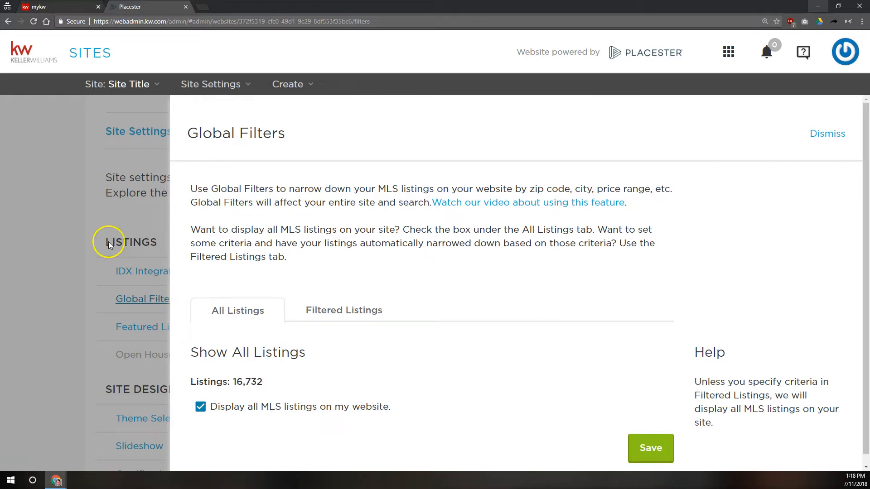
{"action": "left_click", "coordinate": [158, 310]}
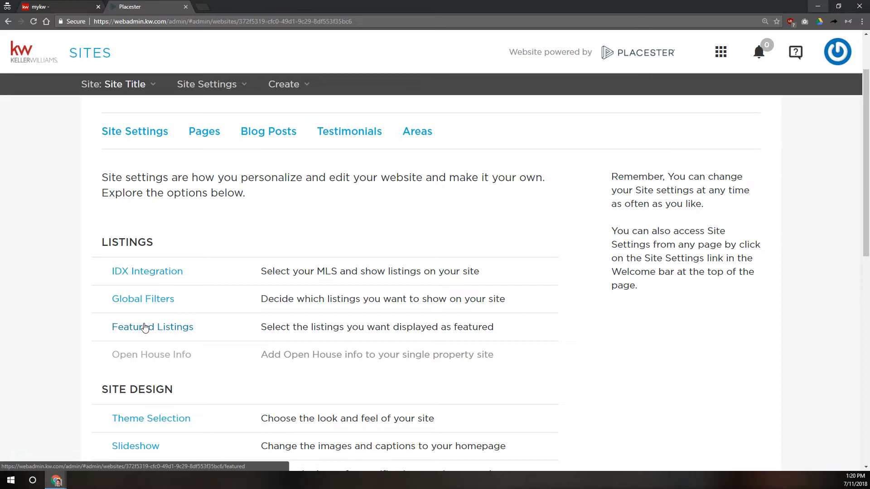
{"action": "left_click", "coordinate": [144, 299]}
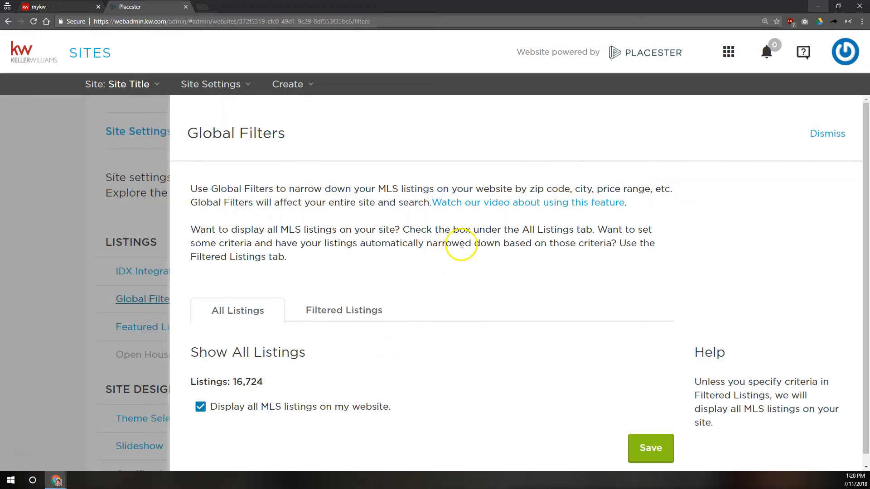
{"action": "scroll", "coordinate": [453, 247], "scroll_direction": "down", "scroll_amount": 1}
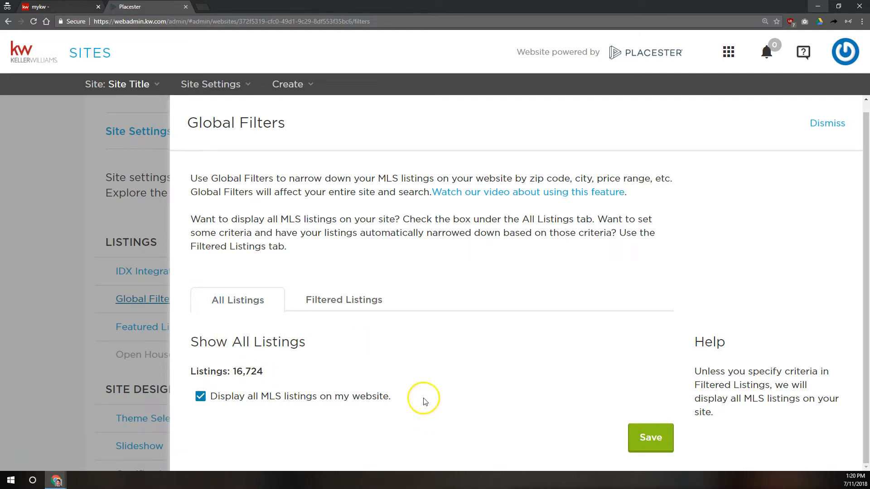
{"action": "left_click", "coordinate": [669, 430]}
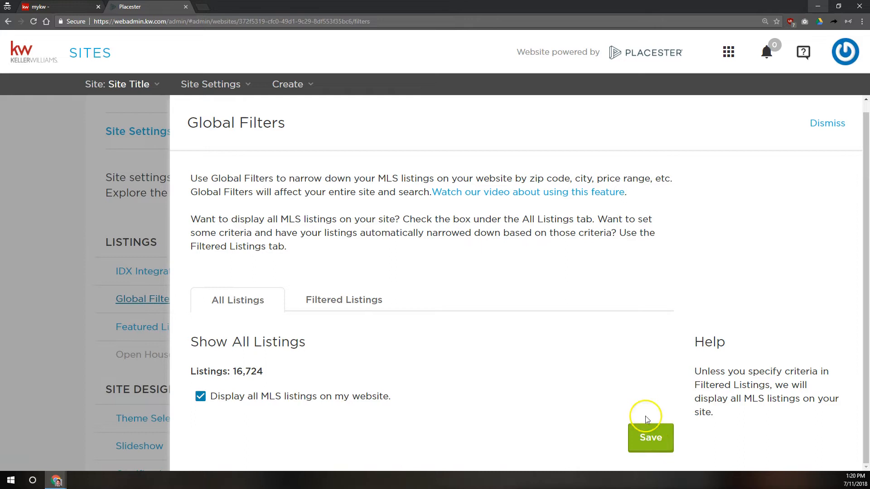
{"action": "left_click", "coordinate": [352, 305]}
{"action": "scroll", "coordinate": [421, 254], "scroll_direction": "down", "scroll_amount": 3}
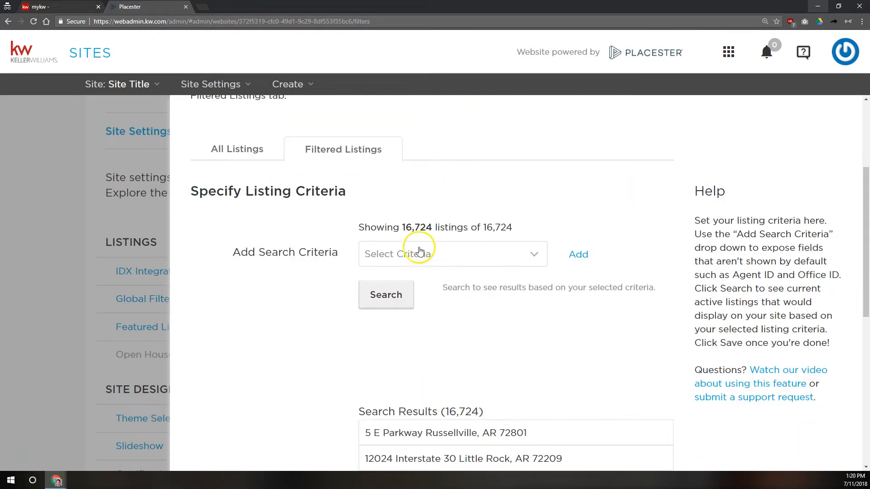
{"action": "left_click", "coordinate": [402, 252]}
{"action": "scroll", "coordinate": [437, 94], "scroll_direction": "down", "scroll_amount": 10}
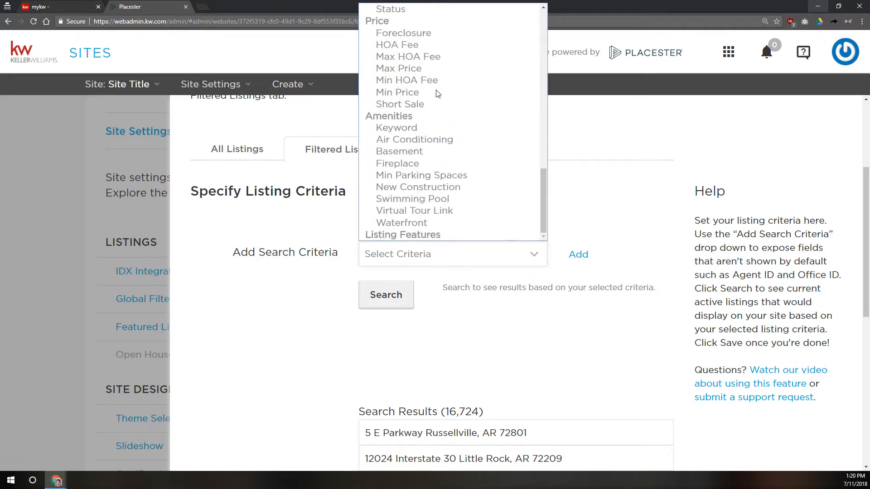
{"action": "scroll", "coordinate": [437, 109], "scroll_direction": "up", "scroll_amount": 5}
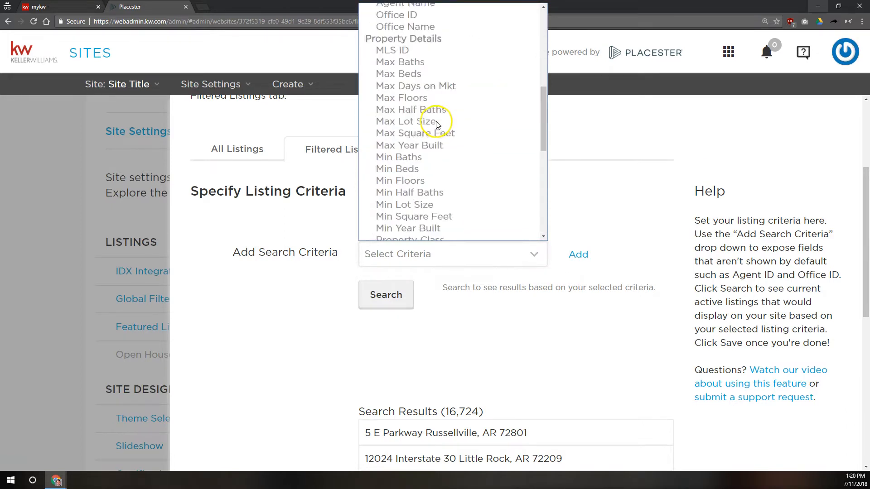
{"action": "scroll", "coordinate": [437, 125], "scroll_direction": "up", "scroll_amount": 5}
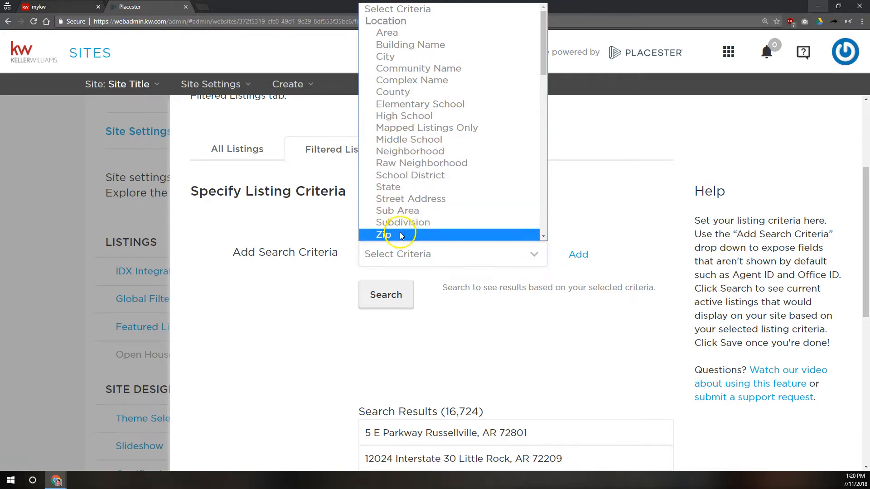
{"action": "scroll", "coordinate": [401, 227], "scroll_direction": "down", "scroll_amount": 3}
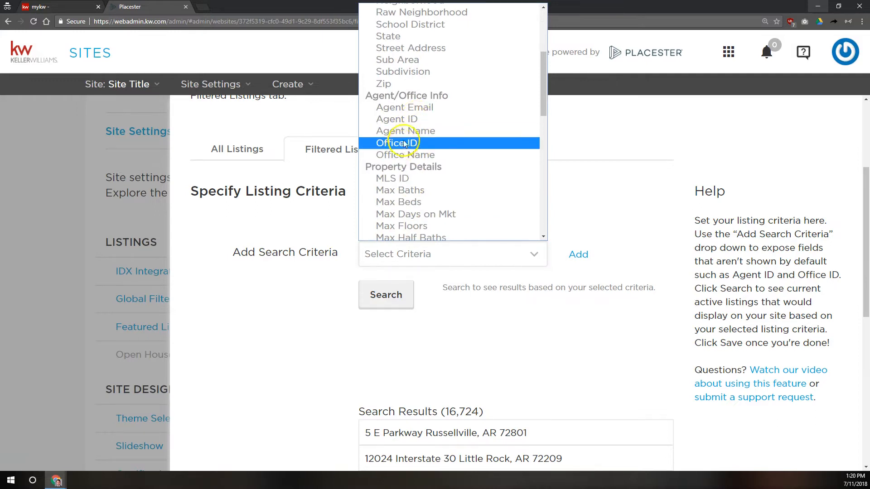
{"action": "scroll", "coordinate": [409, 146], "scroll_direction": "down", "scroll_amount": 1}
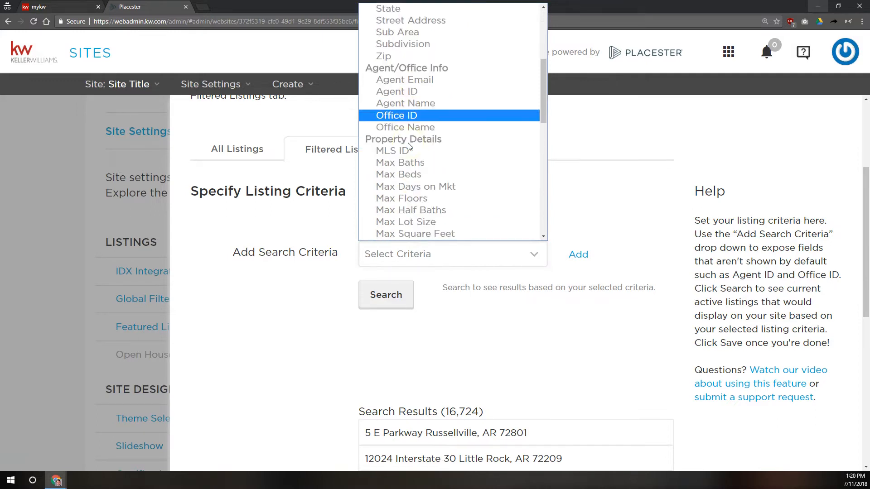
{"action": "scroll", "coordinate": [403, 136], "scroll_direction": "down", "scroll_amount": 3}
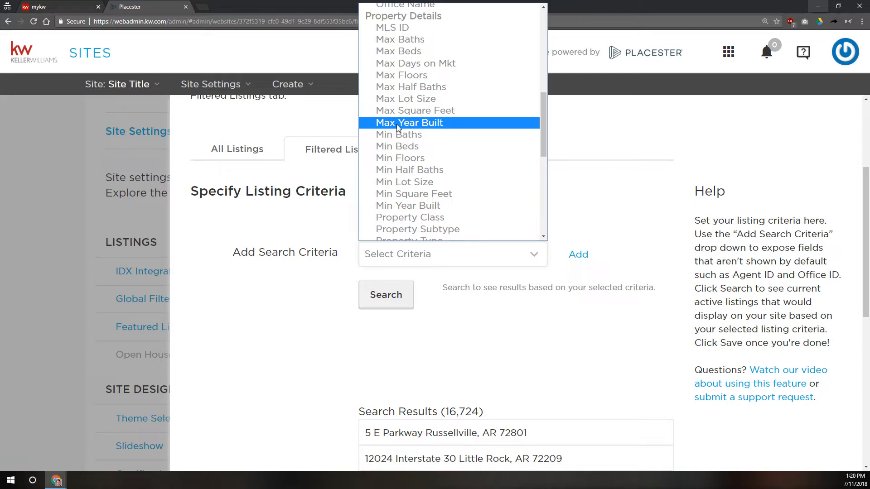
{"action": "left_click", "coordinate": [410, 207]}
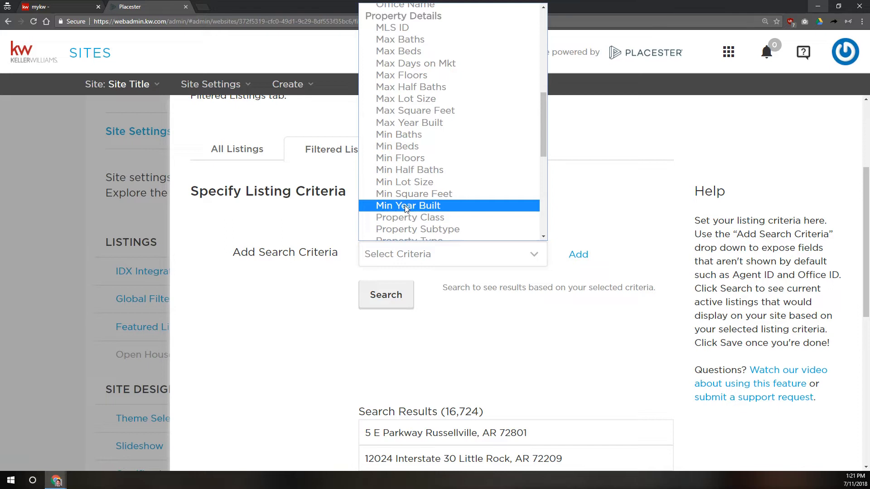
{"action": "scroll", "coordinate": [406, 208], "scroll_direction": "down", "scroll_amount": 3}
{"action": "scroll", "coordinate": [436, 167], "scroll_direction": "down", "scroll_amount": 3}
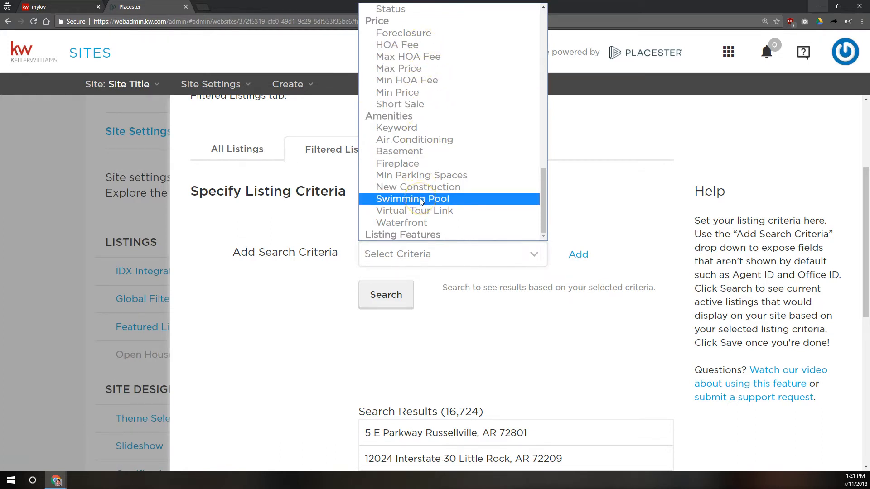
{"action": "left_click", "coordinate": [342, 224]}
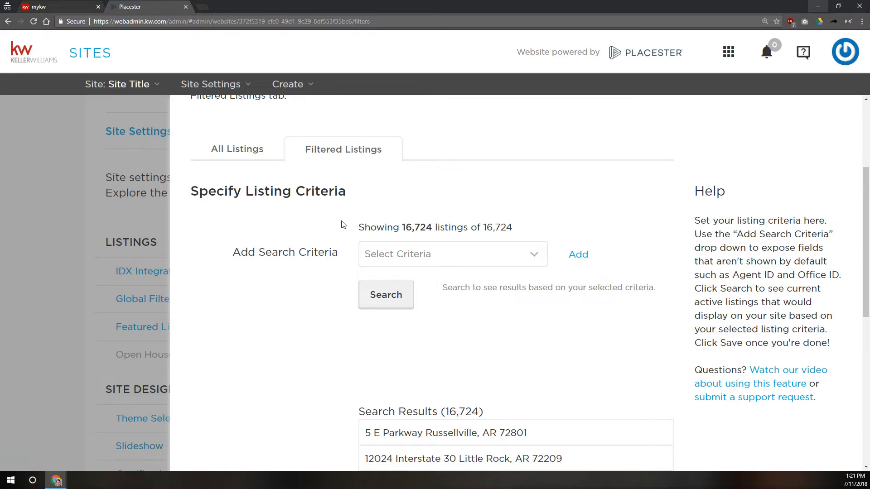
{"action": "left_click", "coordinate": [244, 153]}
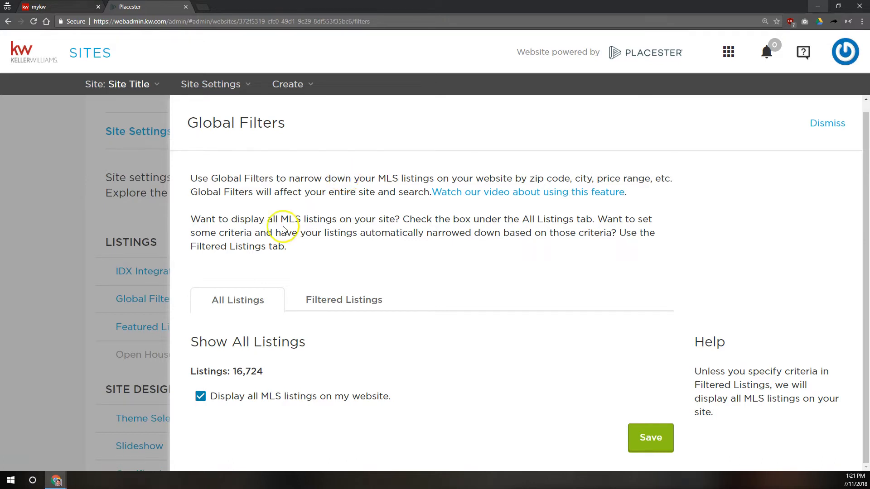
Step: Close Global Filters and open Featured Listings, scrolled to its listing criteria fields
{"action": "left_click", "coordinate": [163, 241]}
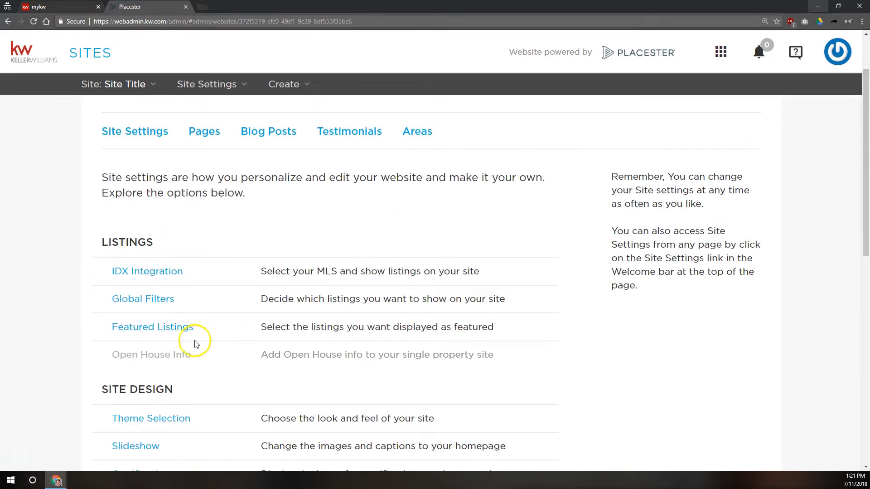
{"action": "left_click", "coordinate": [166, 331]}
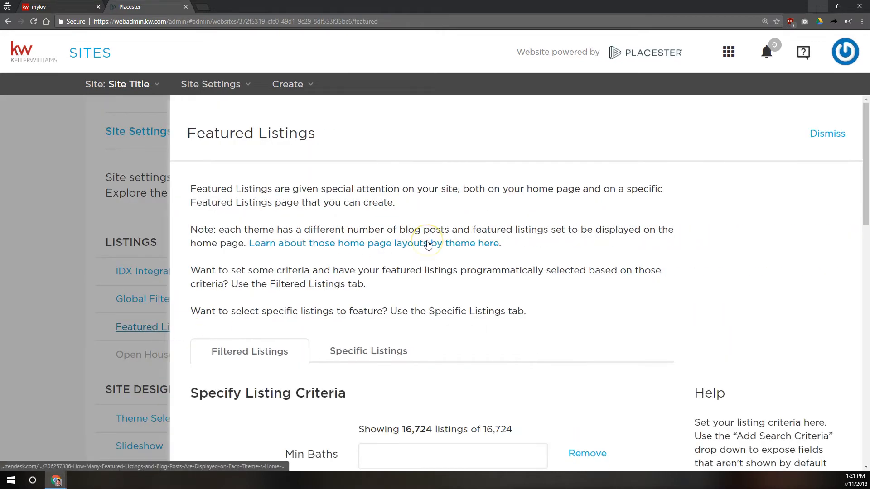
{"action": "scroll", "coordinate": [428, 245], "scroll_direction": "down", "scroll_amount": 5}
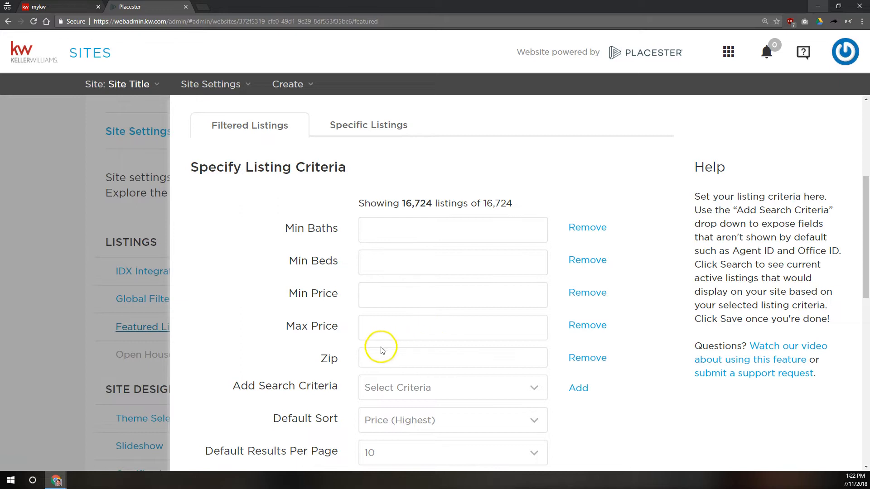
Step: Add an empty Agent ID criterion to Featured Listings and re-run the search, still 16,724 listings
{"action": "left_click_drag", "start_coordinate": [233, 386], "coordinate": [416, 396]}
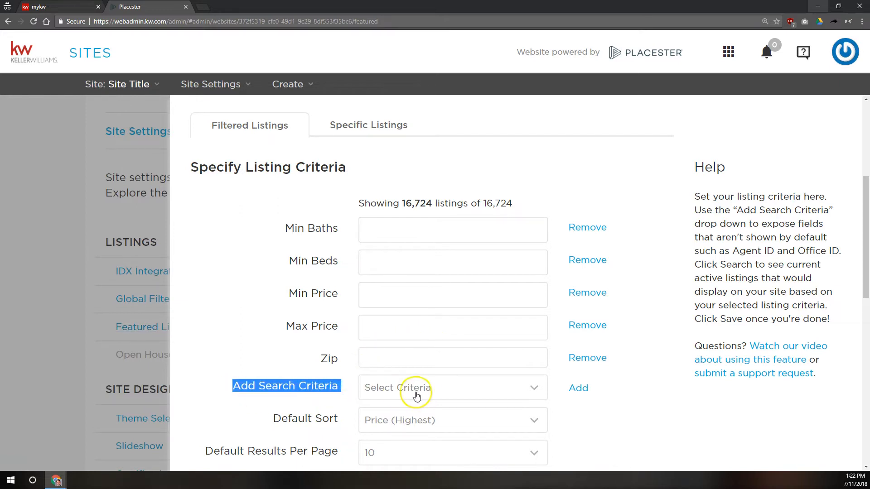
{"action": "left_click", "coordinate": [430, 386]}
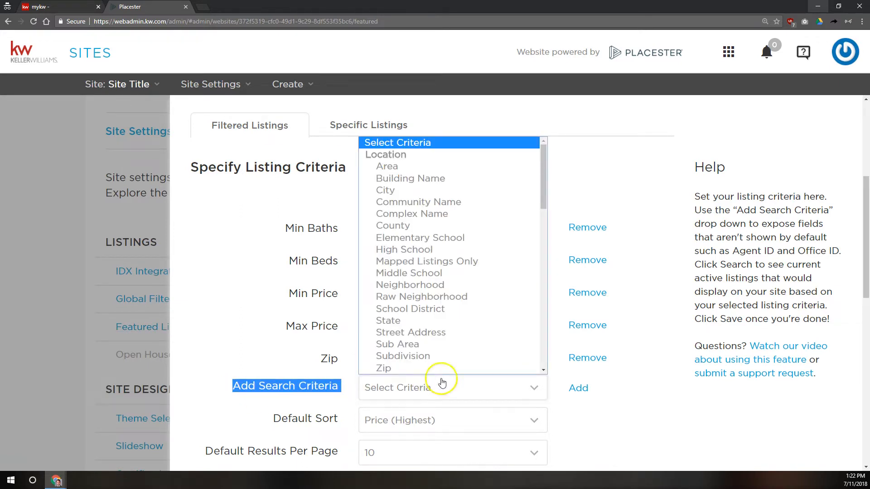
{"action": "scroll", "coordinate": [421, 240], "scroll_direction": "down", "scroll_amount": 3}
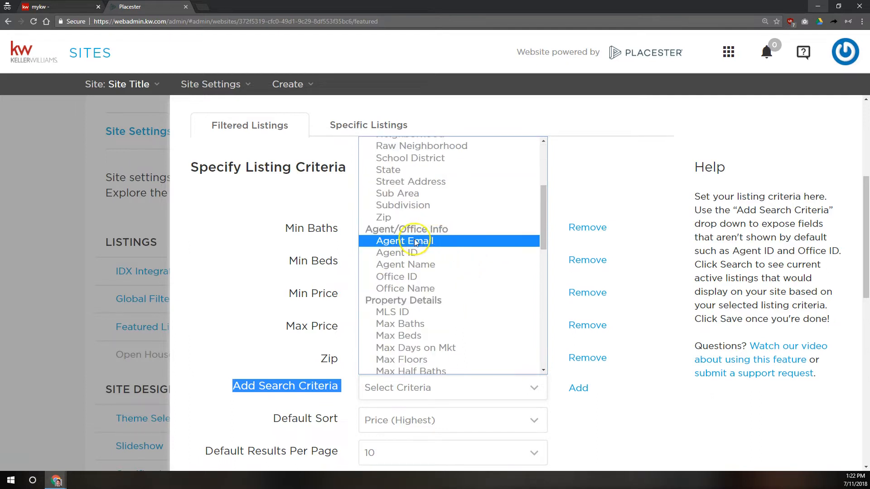
{"action": "left_click", "coordinate": [393, 254]}
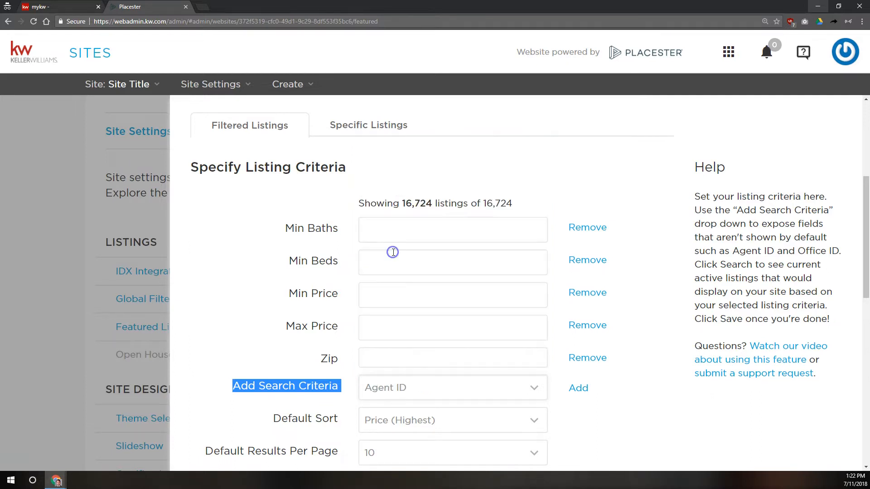
{"action": "left_click", "coordinate": [582, 390]}
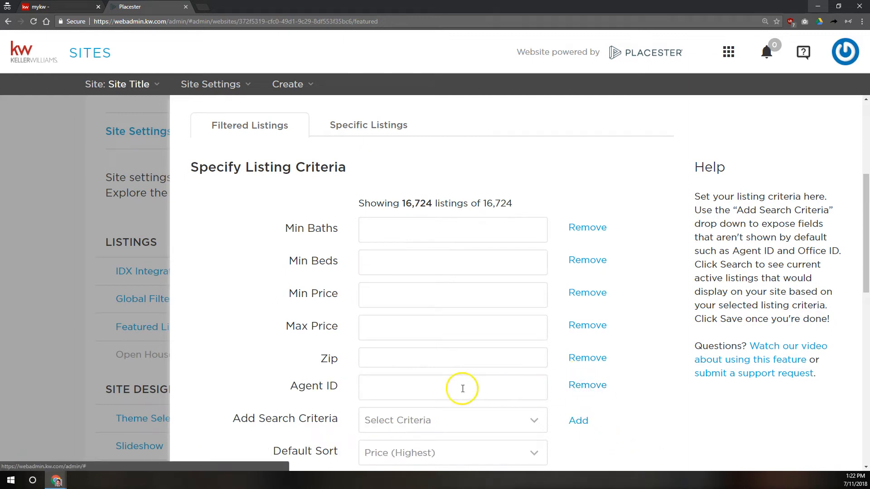
{"action": "left_click", "coordinate": [439, 389]}
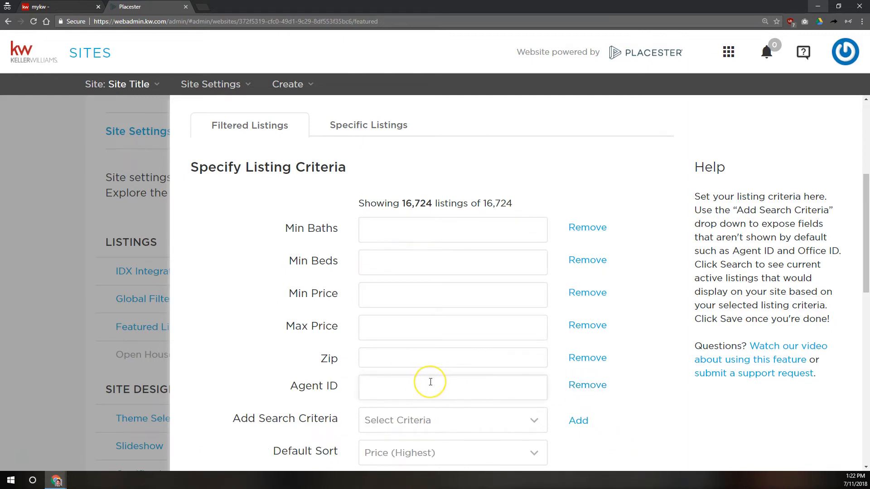
{"action": "scroll", "coordinate": [431, 383], "scroll_direction": "down", "scroll_amount": 2}
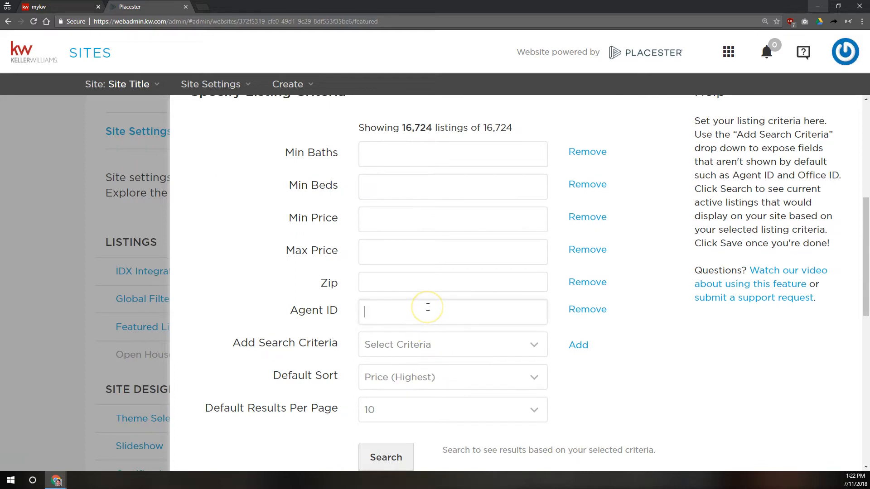
{"action": "scroll", "coordinate": [408, 345], "scroll_direction": "down", "scroll_amount": 2}
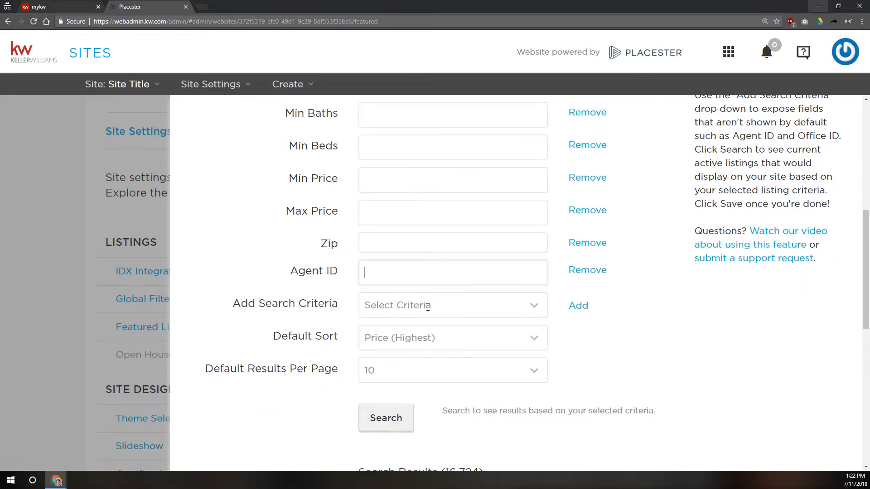
{"action": "left_click", "coordinate": [386, 383]}
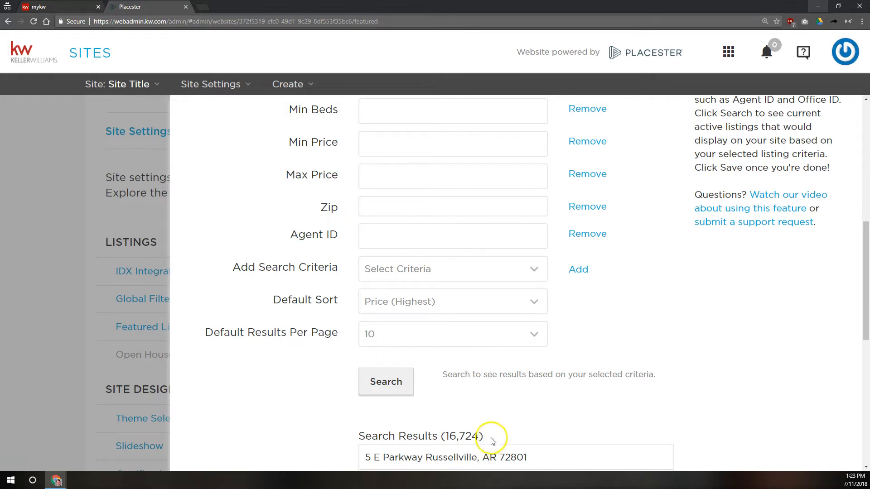
Step: Highlight the total search results count of 16,724 listings
{"action": "scroll", "coordinate": [453, 421], "scroll_direction": "down", "scroll_amount": 1}
{"action": "left_click_drag", "start_coordinate": [482, 361], "coordinate": [443, 362]}
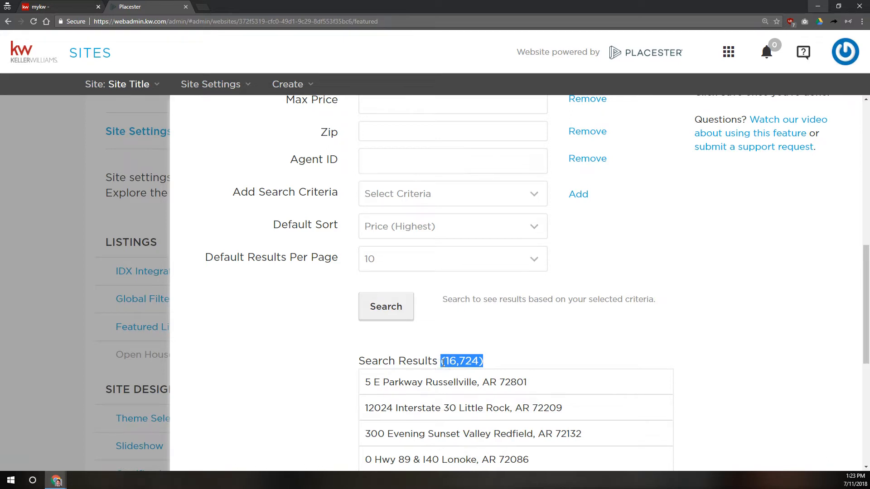
{"action": "left_click", "coordinate": [443, 362]}
{"action": "left_click_drag", "start_coordinate": [479, 361], "coordinate": [446, 361]}
{"action": "scroll", "coordinate": [515, 365], "scroll_direction": "down", "scroll_amount": 2}
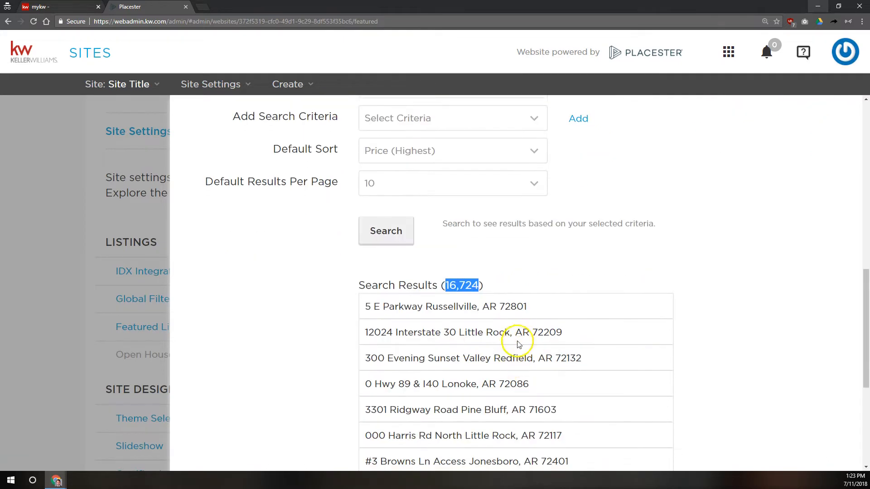
{"action": "scroll", "coordinate": [485, 327], "scroll_direction": "down", "scroll_amount": 6}
{"action": "scroll", "coordinate": [478, 317], "scroll_direction": "up", "scroll_amount": 9}
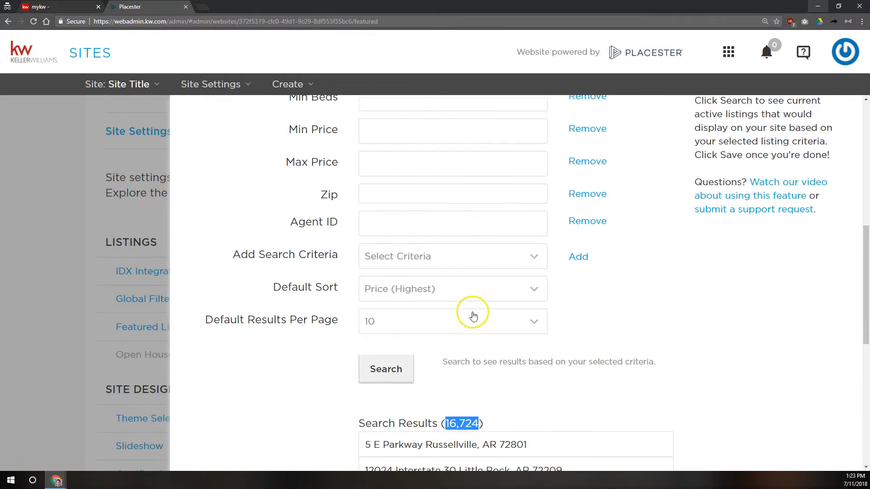
Step: Check Default Sort without changing it, then remove the Agent ID criterion
{"action": "left_click", "coordinate": [382, 287]}
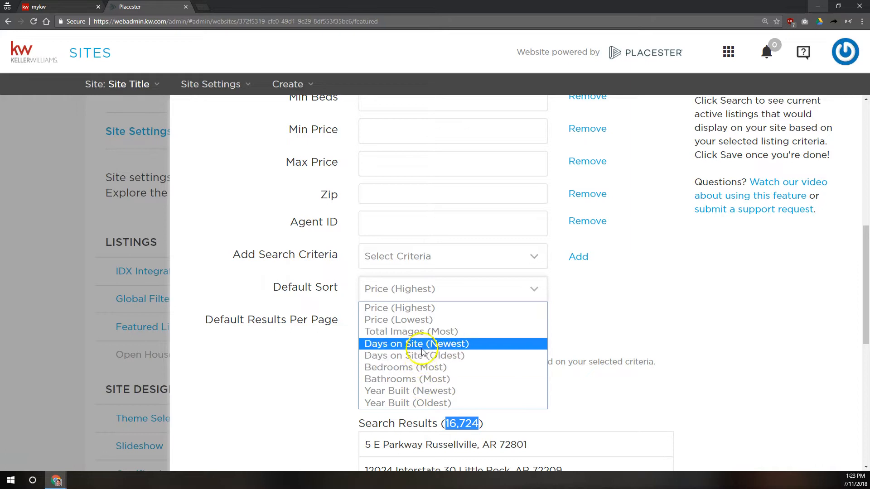
{"action": "left_click", "coordinate": [677, 287]}
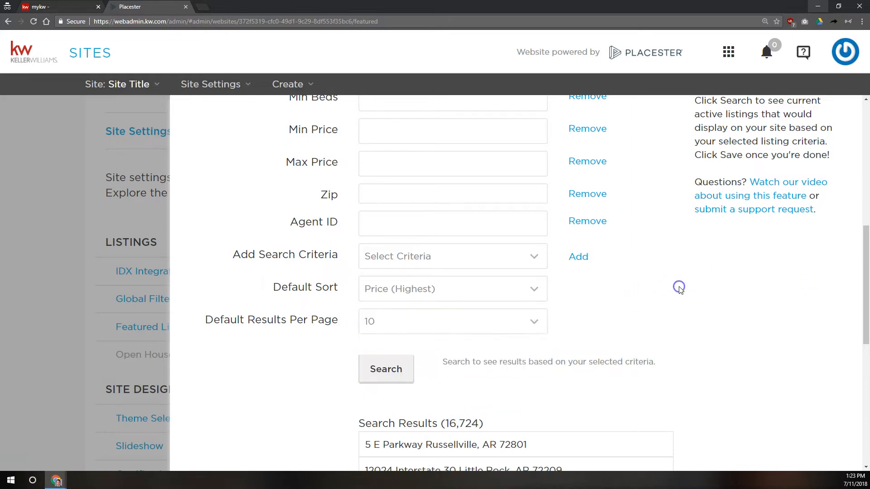
{"action": "left_click", "coordinate": [583, 222]}
{"action": "scroll", "coordinate": [633, 297], "scroll_direction": "up", "scroll_amount": 2}
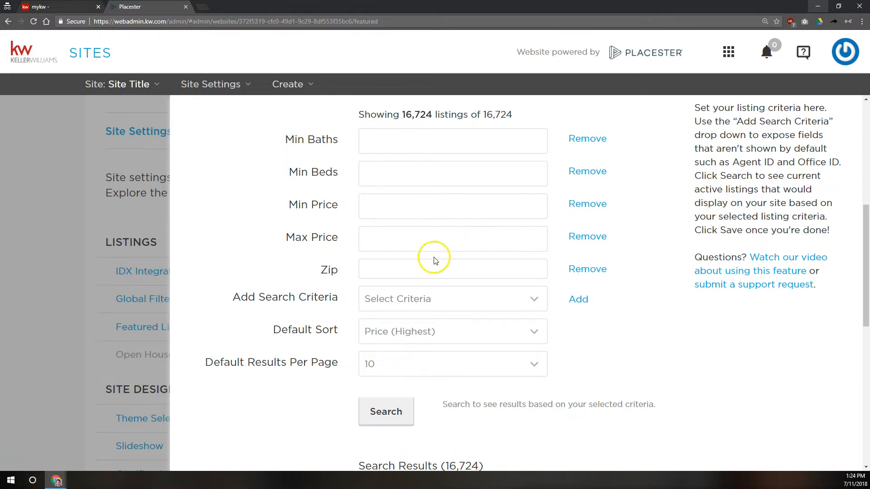
Step: Add a Min Year Built criterion of 2018 and search, narrowing results to 763
{"action": "left_click", "coordinate": [408, 299]}
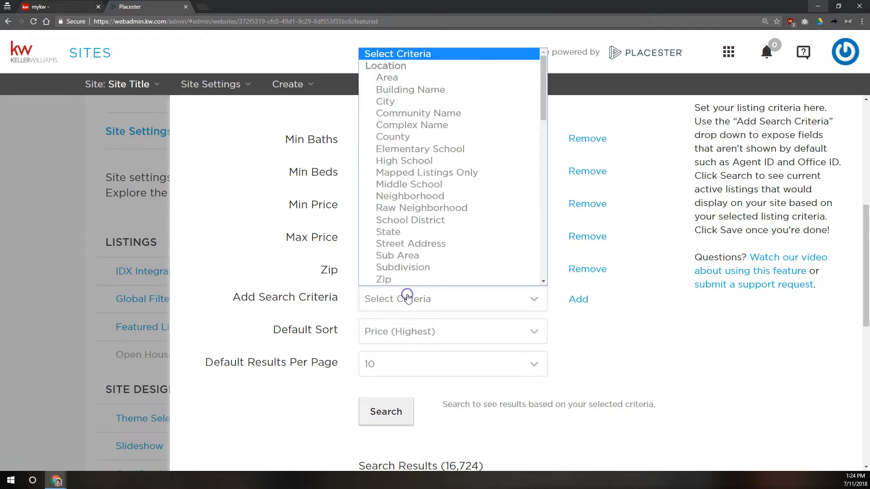
{"action": "scroll", "coordinate": [451, 118], "scroll_direction": "down", "scroll_amount": 3}
{"action": "scroll", "coordinate": [450, 119], "scroll_direction": "down", "scroll_amount": 4}
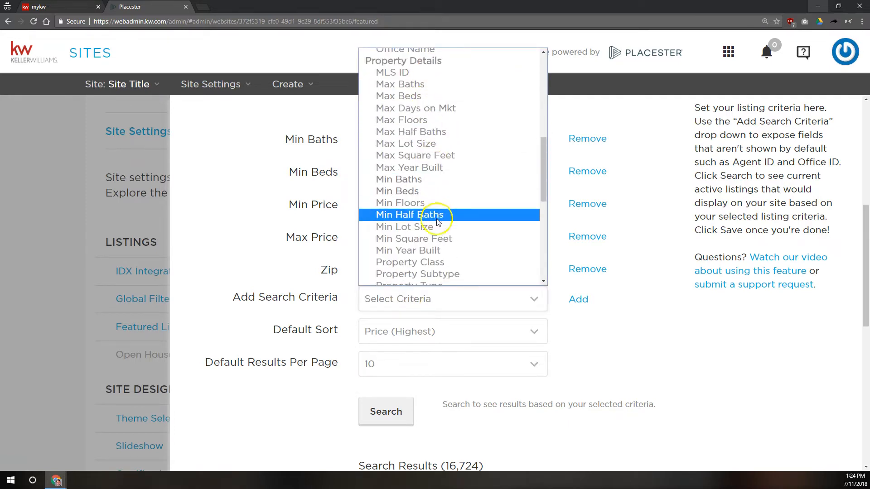
{"action": "left_click", "coordinate": [420, 251]}
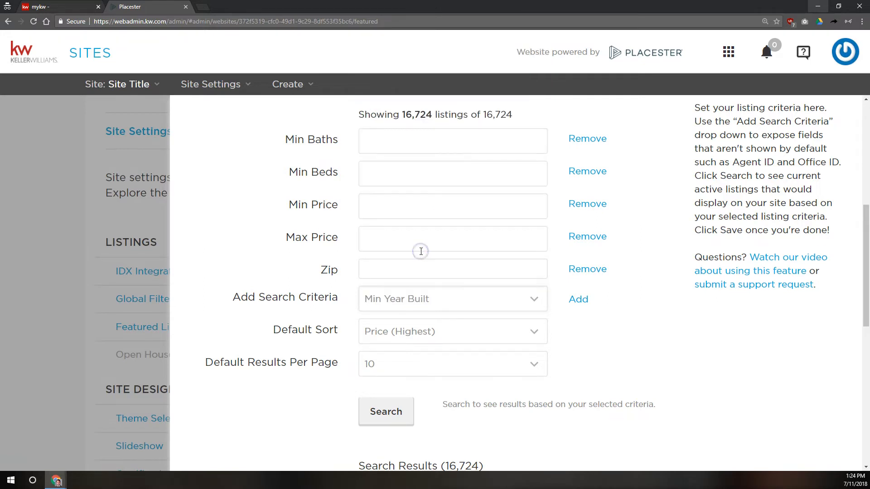
{"action": "left_click", "coordinate": [579, 299]}
{"action": "left_click", "coordinate": [478, 307]}
{"action": "type", "text": "2018"}
{"action": "scroll", "coordinate": [404, 329], "scroll_direction": "down", "scroll_amount": 2}
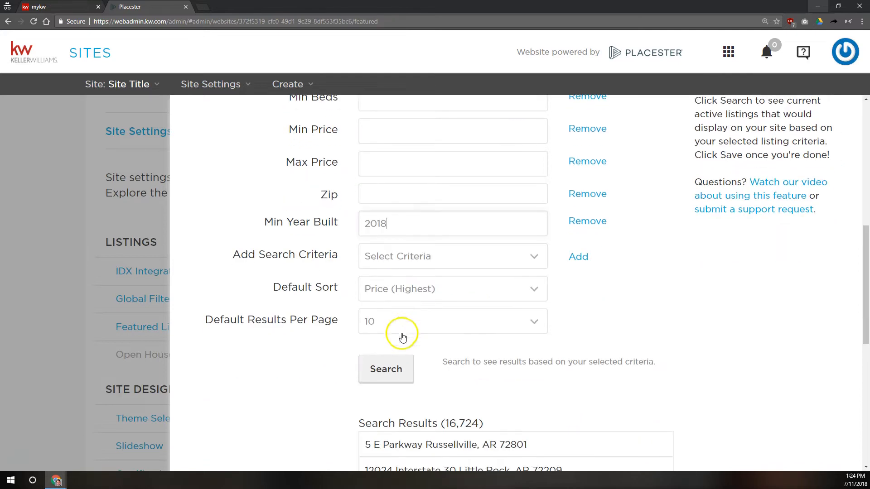
{"action": "left_click", "coordinate": [390, 368]}
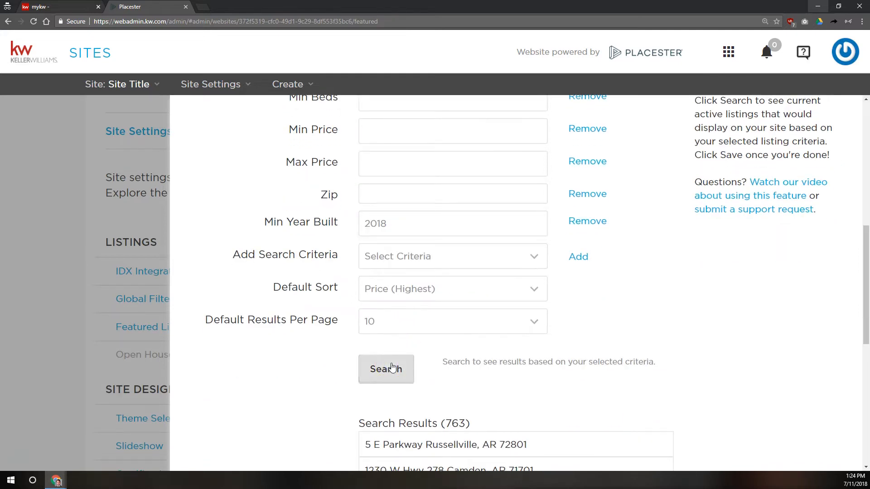
{"action": "scroll", "coordinate": [471, 358], "scroll_direction": "down", "scroll_amount": 2}
{"action": "left_click_drag", "start_coordinate": [467, 348], "coordinate": [445, 348]}
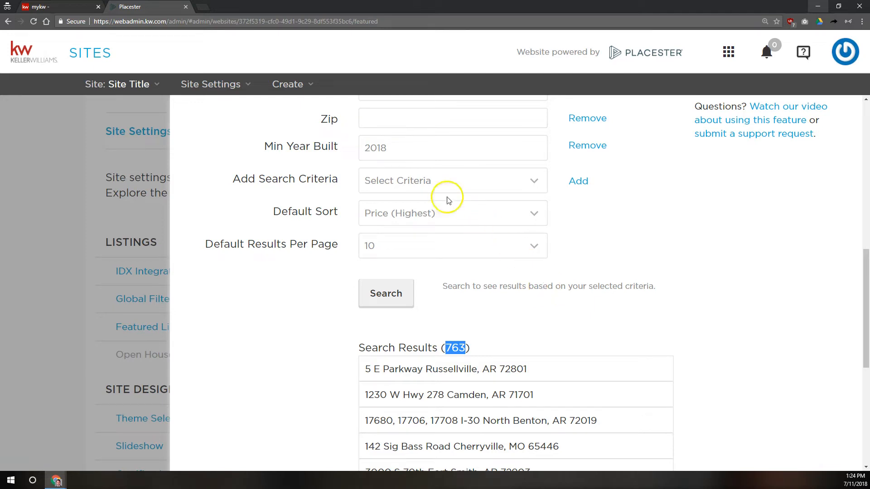
Step: Try 2017 as the minimum year, then revert to 2018 and search again
{"action": "left_click", "coordinate": [391, 147]}
{"action": "key", "text": "BackSpace"}
{"action": "type", "text": "7"}
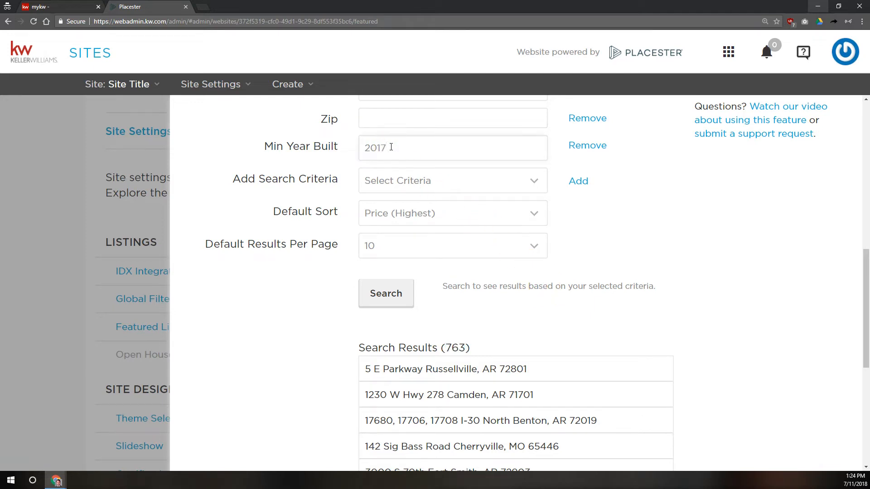
{"action": "left_click", "coordinate": [379, 296]}
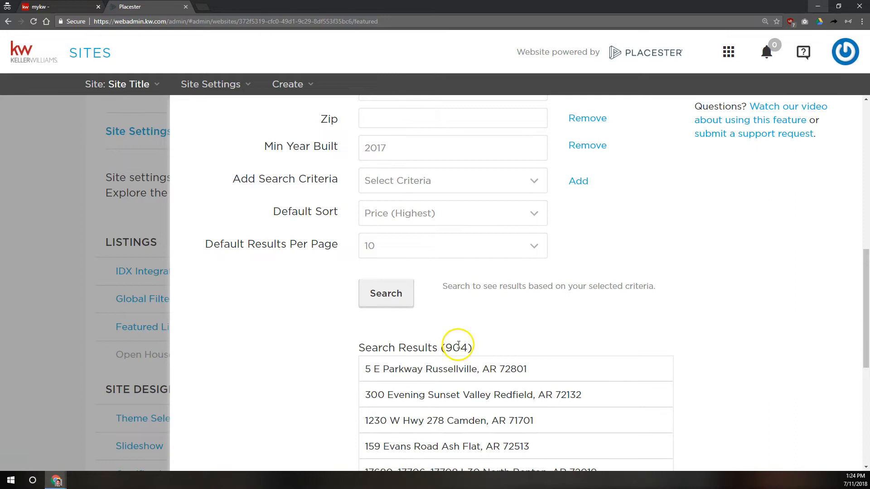
{"action": "left_click", "coordinate": [399, 147]}
{"action": "key", "text": "BackSpace"}
{"action": "type", "text": "8"}
{"action": "left_click", "coordinate": [385, 293]}
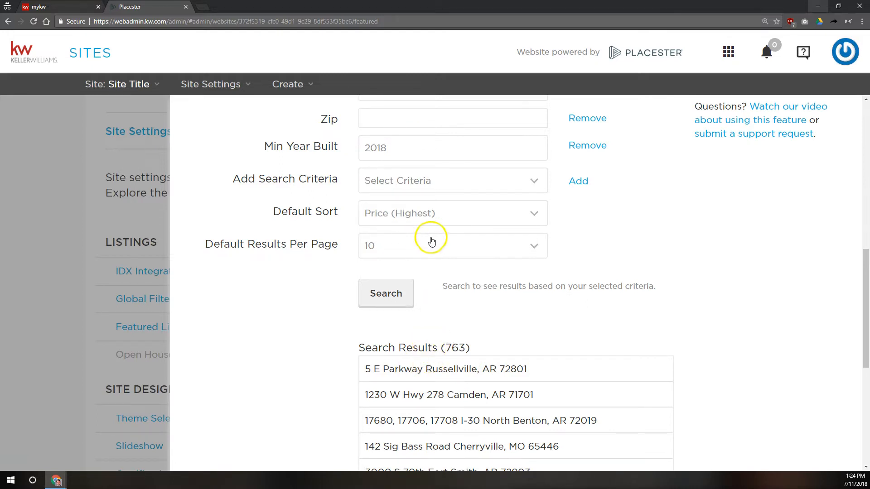
Step: Set Default Sort to Total Images (Most) and save the featured listings settings
{"action": "left_click", "coordinate": [430, 219]}
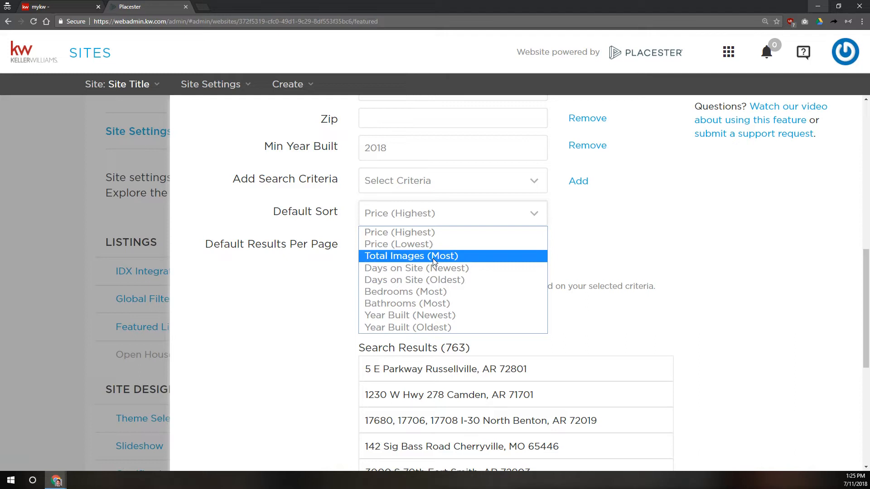
{"action": "left_click", "coordinate": [451, 256]}
{"action": "left_click", "coordinate": [451, 256]}
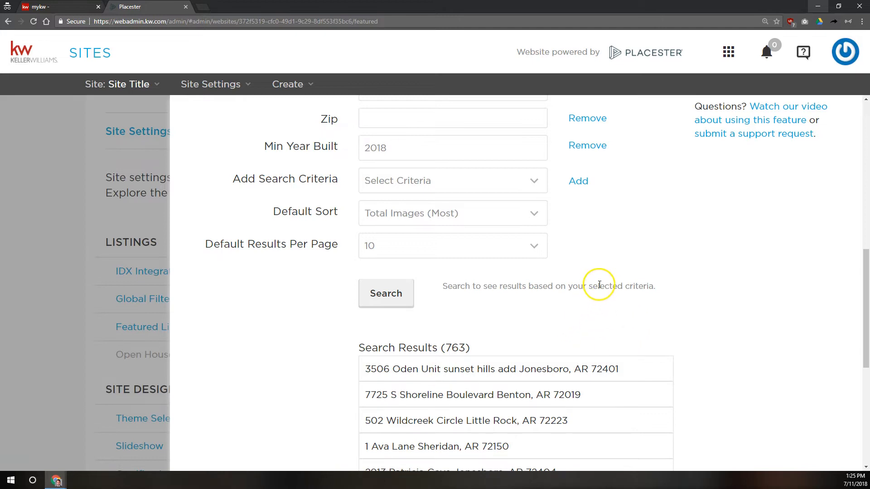
{"action": "scroll", "coordinate": [600, 288], "scroll_direction": "down", "scroll_amount": 6}
{"action": "left_click", "coordinate": [657, 436]}
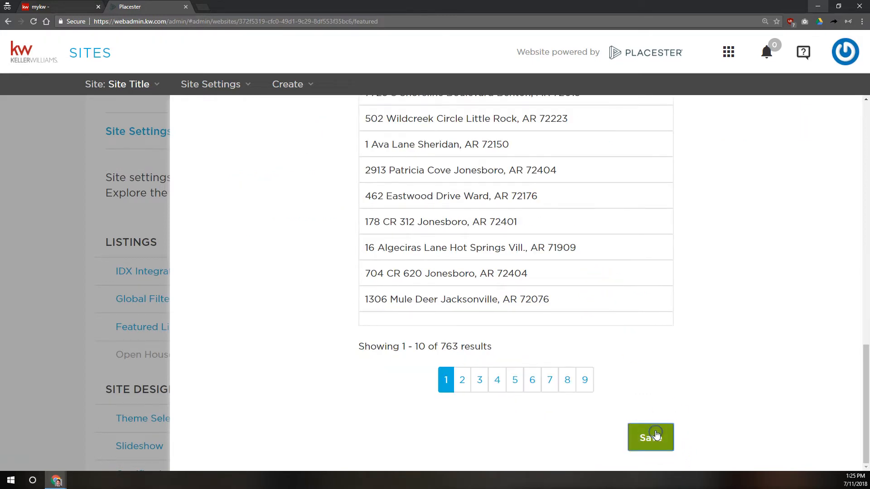
{"action": "scroll", "coordinate": [666, 194], "scroll_direction": "up", "scroll_amount": 2}
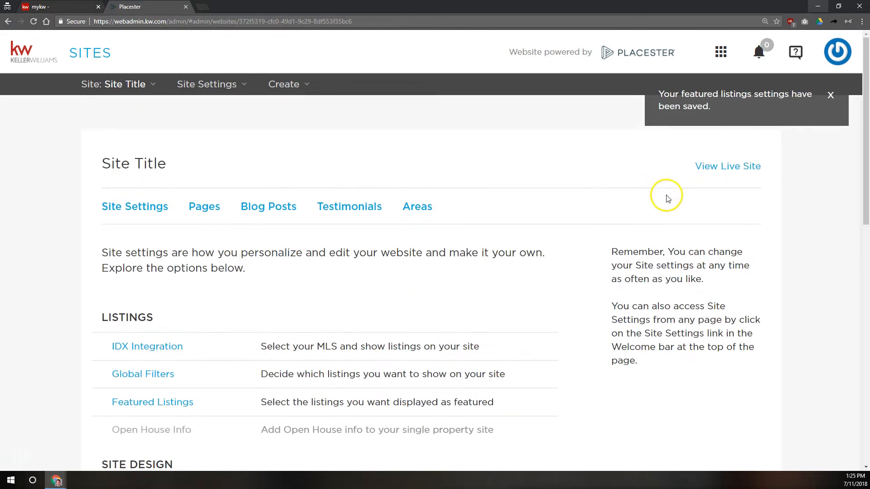
Step: Open the live site in a new tab, view Featured Properties, and switch between the admin and live tabs
{"action": "left_click", "coordinate": [728, 168]}
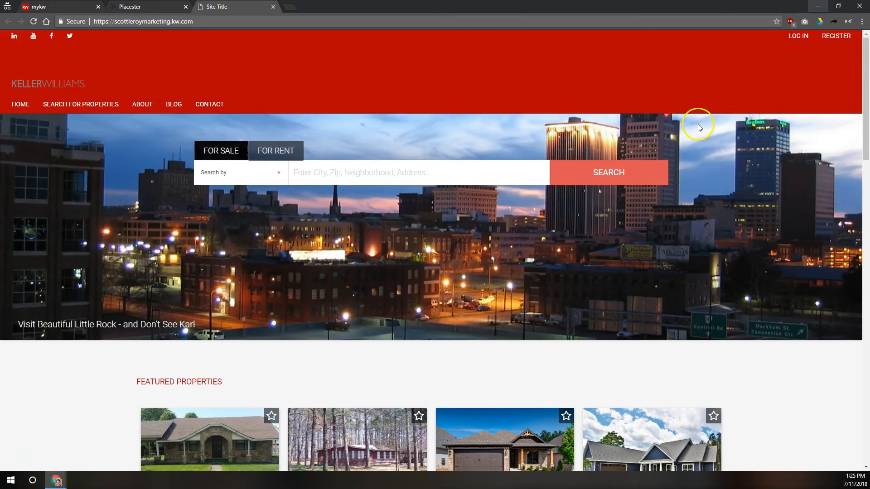
{"action": "scroll", "coordinate": [604, 203], "scroll_direction": "down", "scroll_amount": 7}
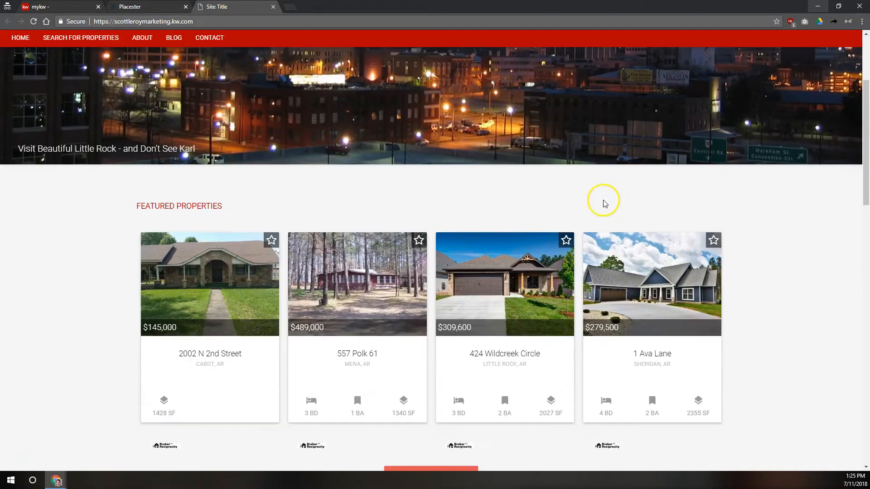
{"action": "scroll", "coordinate": [322, 163], "scroll_direction": "up", "scroll_amount": 2}
{"action": "left_click_drag", "start_coordinate": [107, 116], "coordinate": [262, 132]}
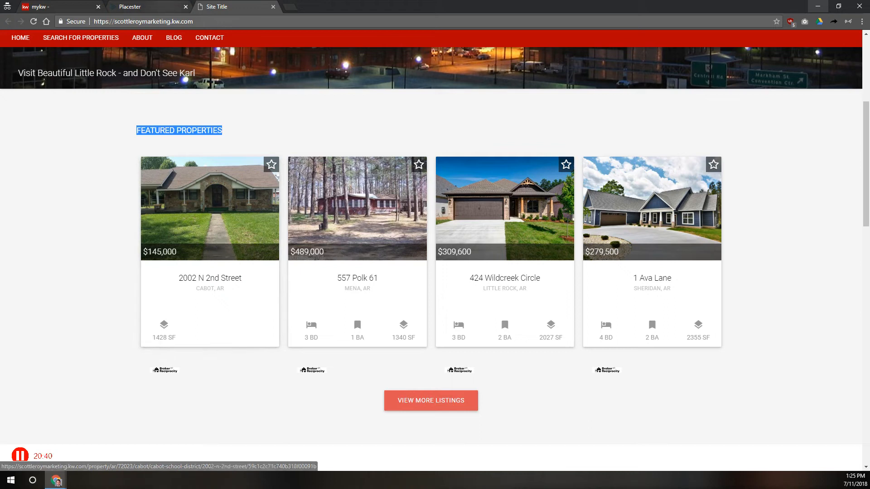
{"action": "left_click", "coordinate": [151, 7]}
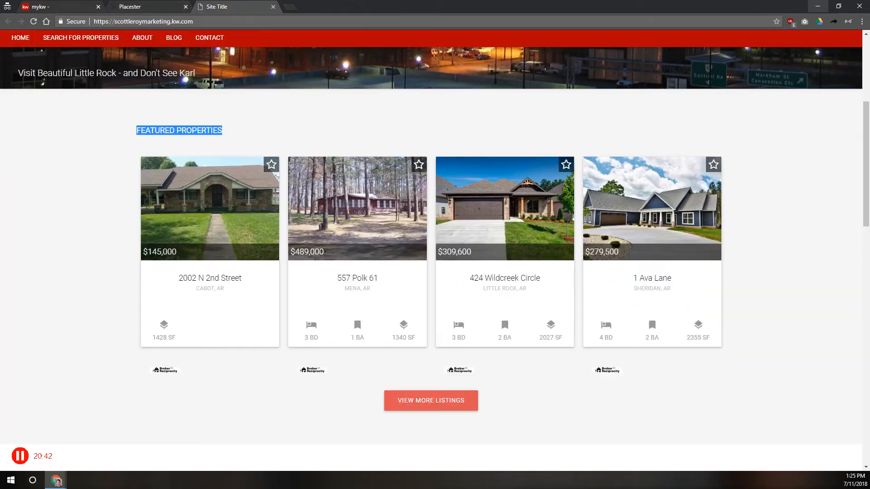
{"action": "key", "text": "ctrl+Tab"}
Step: Open the first featured property, page through its photo gallery, and return to the Placester tab
{"action": "left_click", "coordinate": [239, 198]}
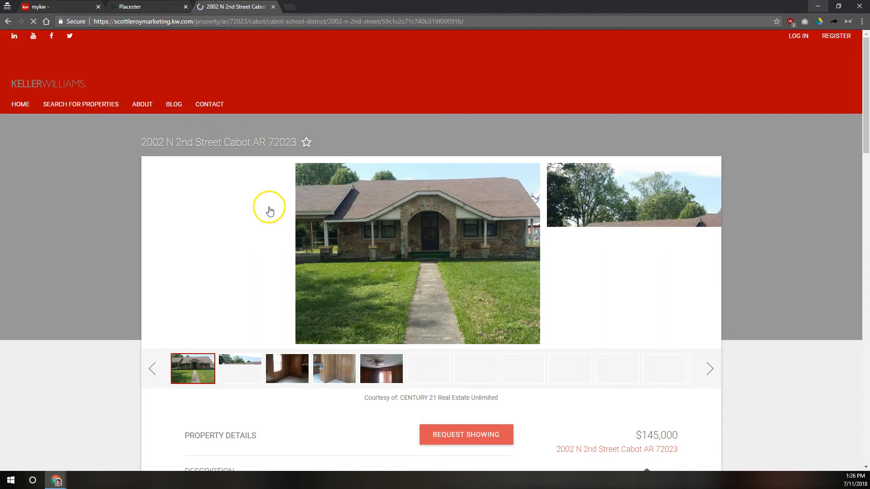
{"action": "scroll", "coordinate": [379, 325], "scroll_direction": "down", "scroll_amount": 7}
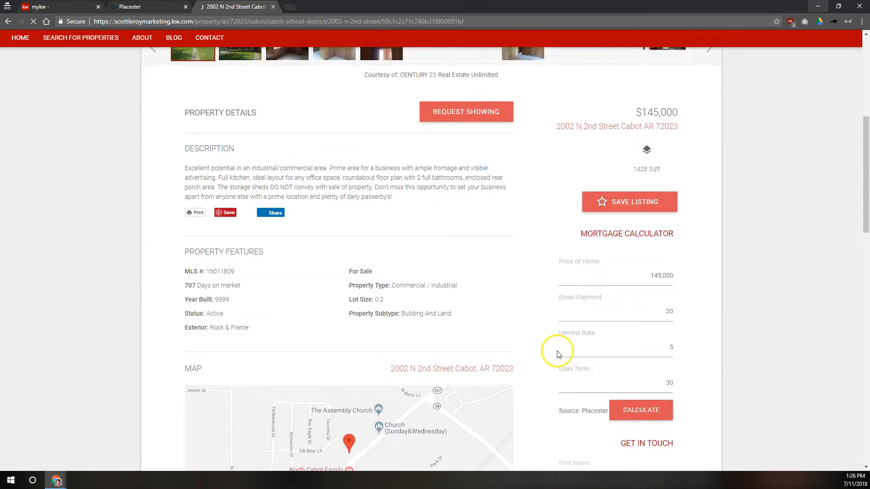
{"action": "scroll", "coordinate": [544, 272], "scroll_direction": "down", "scroll_amount": 2}
{"action": "scroll", "coordinate": [286, 223], "scroll_direction": "down", "scroll_amount": 5}
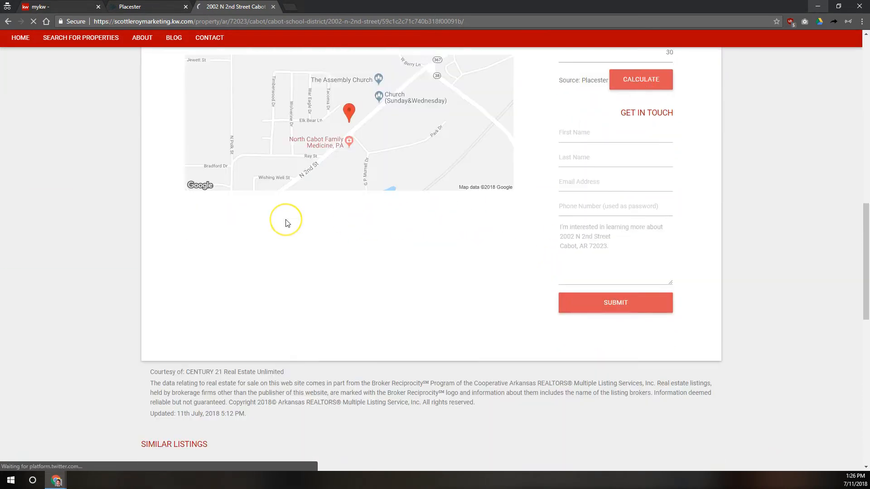
{"action": "scroll", "coordinate": [286, 222], "scroll_direction": "up", "scroll_amount": 14}
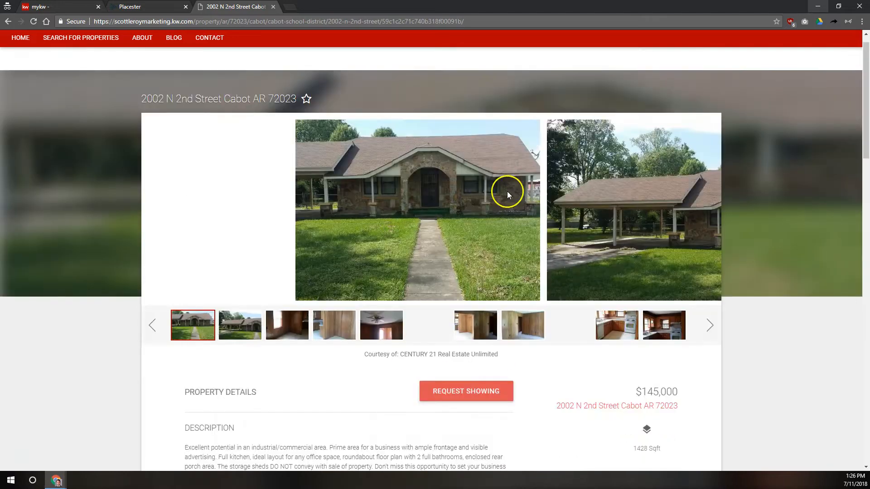
{"action": "scroll", "coordinate": [507, 191], "scroll_direction": "up", "scroll_amount": 1}
{"action": "left_click", "coordinate": [710, 367]}
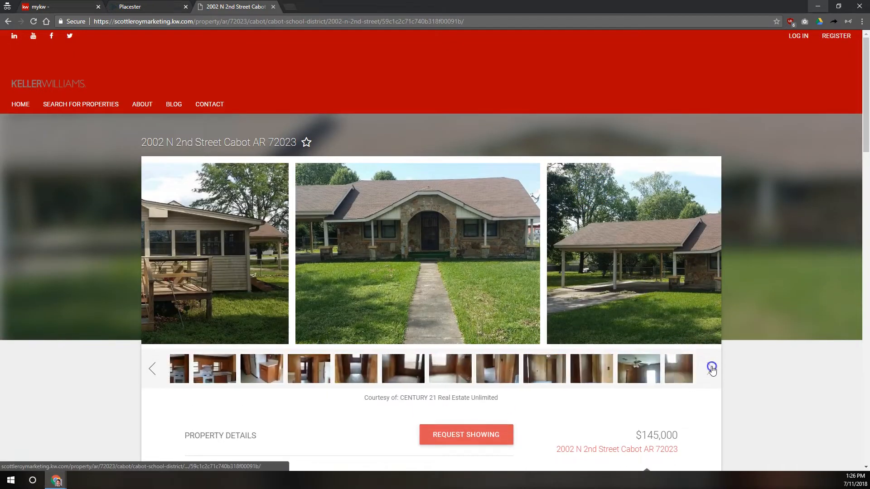
{"action": "left_click", "coordinate": [711, 368]}
{"action": "left_click", "coordinate": [712, 368]}
{"action": "left_click", "coordinate": [712, 368]}
{"action": "left_click", "coordinate": [712, 368]}
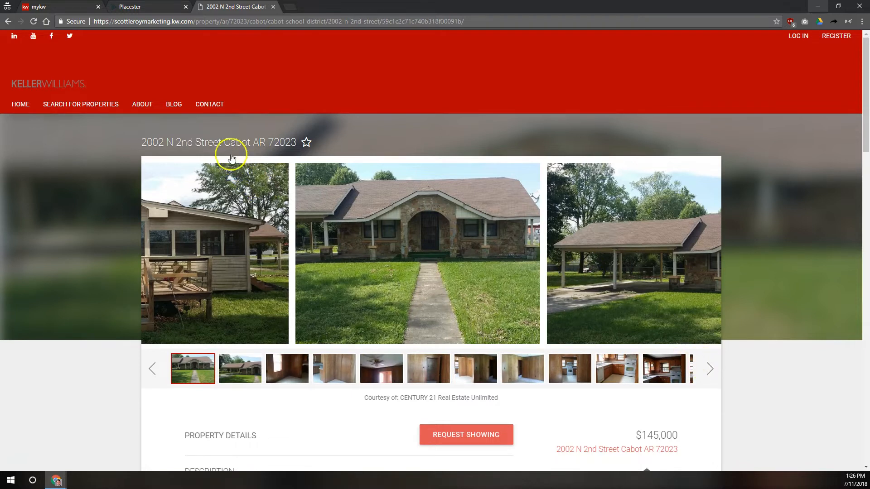
{"action": "left_click", "coordinate": [141, 6]}
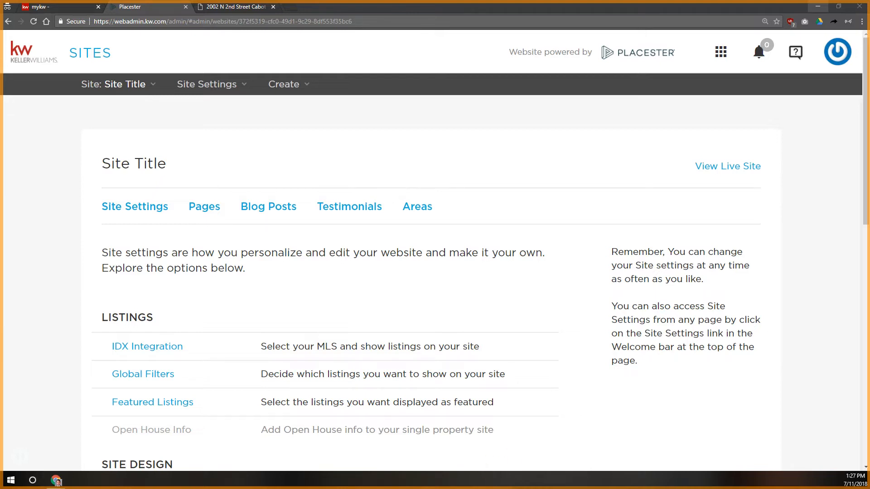
Step: Review the Open House Info settings and the single property site notice
{"action": "scroll", "coordinate": [188, 305], "scroll_direction": "down", "scroll_amount": 3}
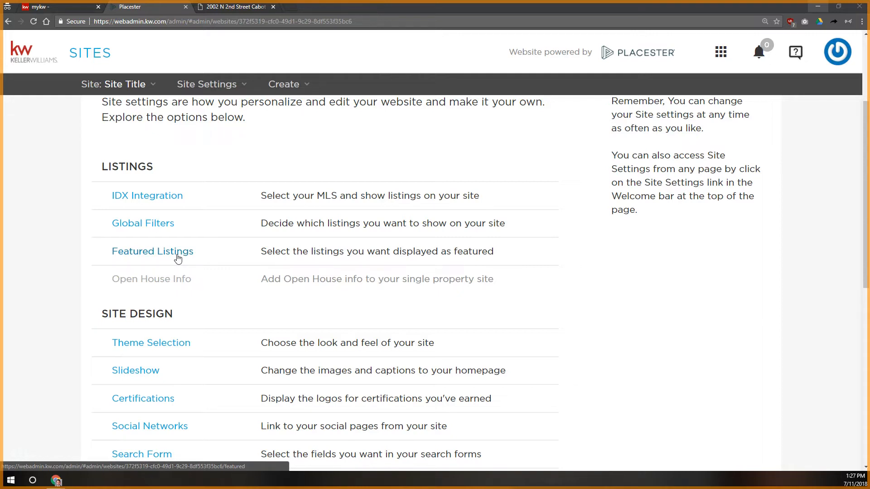
{"action": "left_click", "coordinate": [149, 281]}
{"action": "left_click_drag", "start_coordinate": [353, 252], "coordinate": [812, 252]}
{"action": "left_click", "coordinate": [137, 203]}
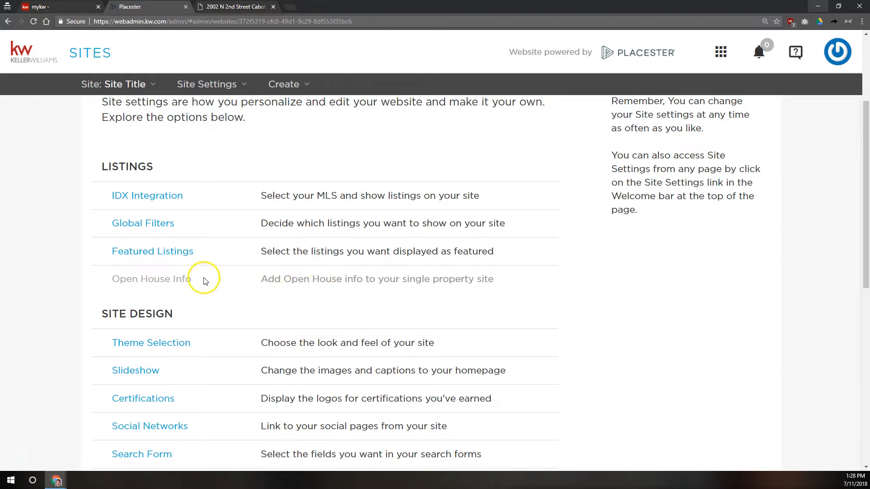
Step: Scroll to Site Design, then go back to the live site's homepage
{"action": "scroll", "coordinate": [204, 272], "scroll_direction": "down", "scroll_amount": 3}
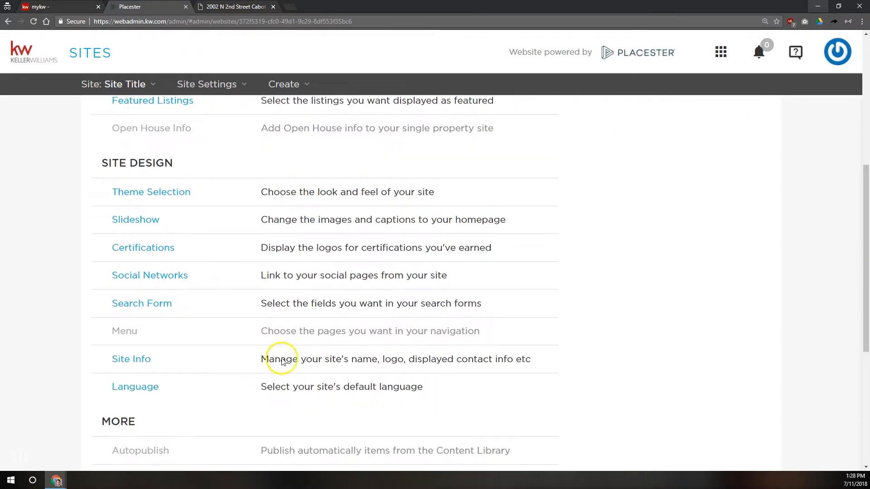
{"action": "left_click_drag", "start_coordinate": [108, 161], "coordinate": [165, 155]}
{"action": "left_click", "coordinate": [175, 160]}
{"action": "left_click", "coordinate": [177, 192]}
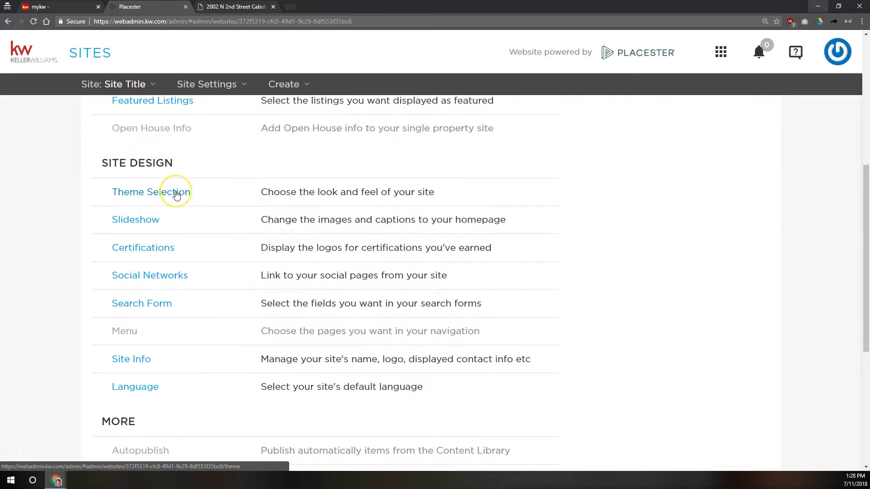
{"action": "left_click", "coordinate": [229, 6]}
{"action": "left_click", "coordinate": [45, 72]}
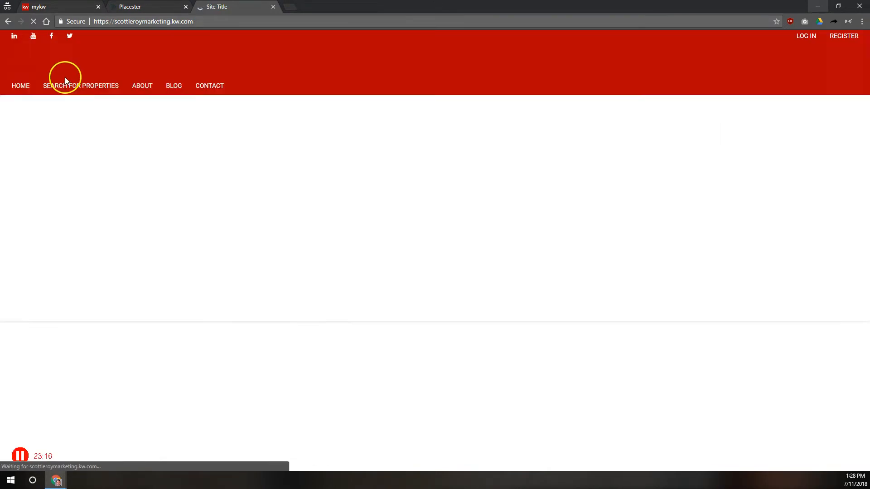
Step: Scroll the homepage past Featured Properties and Blog and back up to the skyline slideshow
{"action": "scroll", "coordinate": [402, 142], "scroll_direction": "down", "scroll_amount": 5}
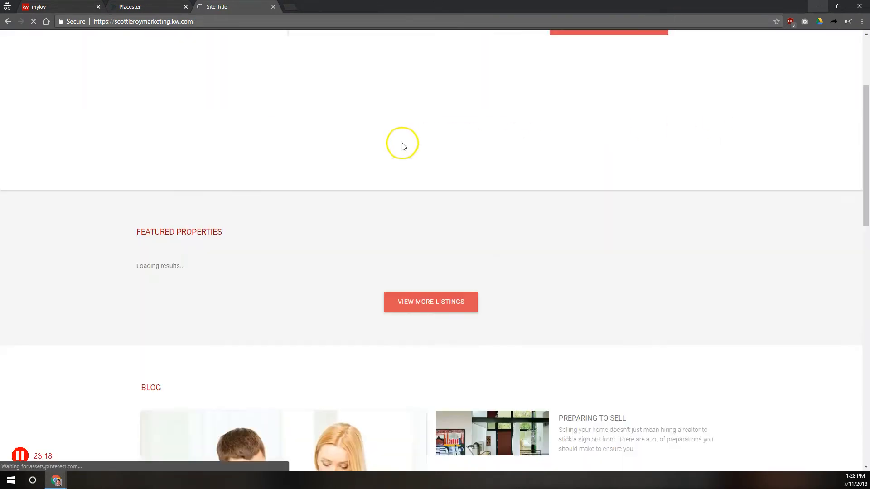
{"action": "scroll", "coordinate": [645, 248], "scroll_direction": "down", "scroll_amount": 3}
{"action": "scroll", "coordinate": [583, 241], "scroll_direction": "up", "scroll_amount": 9}
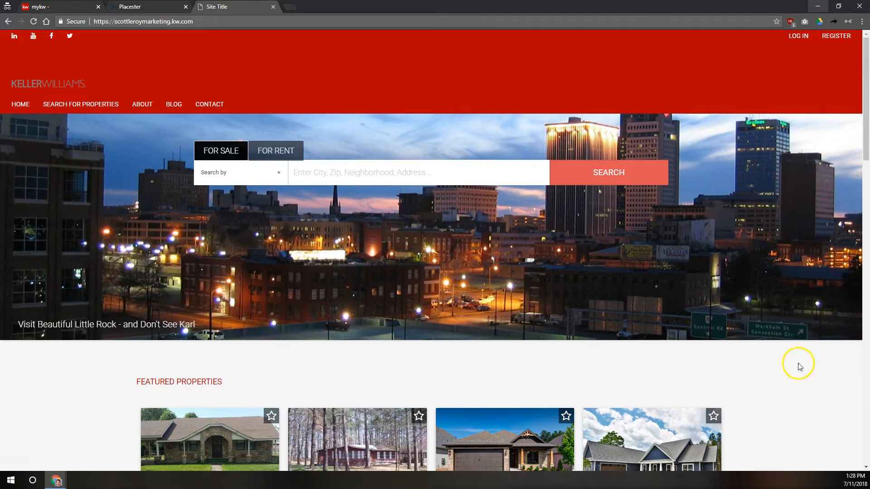
{"action": "scroll", "coordinate": [793, 353], "scroll_direction": "down", "scroll_amount": 7}
{"action": "scroll", "coordinate": [788, 331], "scroll_direction": "down", "scroll_amount": 2}
{"action": "scroll", "coordinate": [779, 317], "scroll_direction": "up", "scroll_amount": 9}
Step: Back in the admin, open the website design choices showing the Madison theme
{"action": "left_click", "coordinate": [149, 7]}
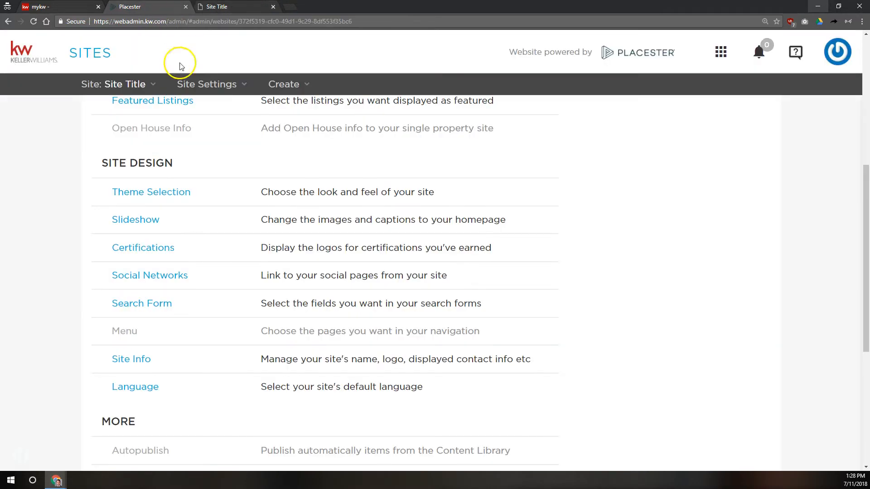
{"action": "left_click", "coordinate": [150, 195]}
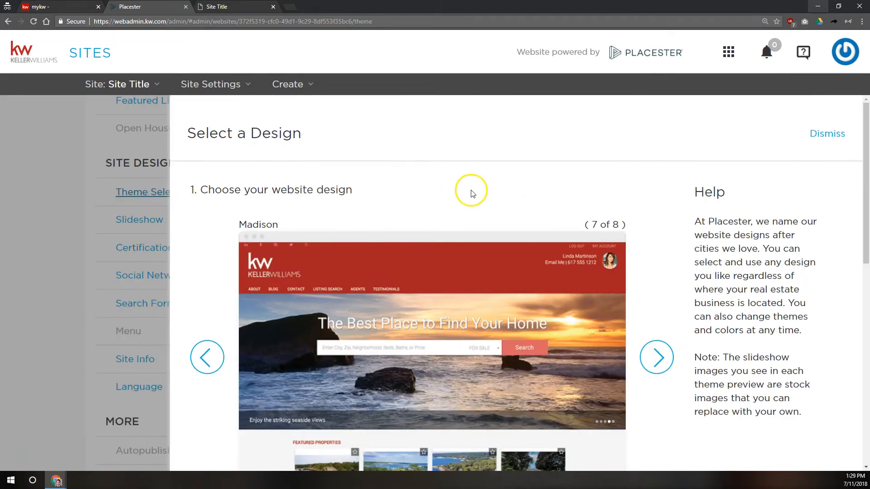
{"action": "scroll", "coordinate": [471, 193], "scroll_direction": "down", "scroll_amount": 2}
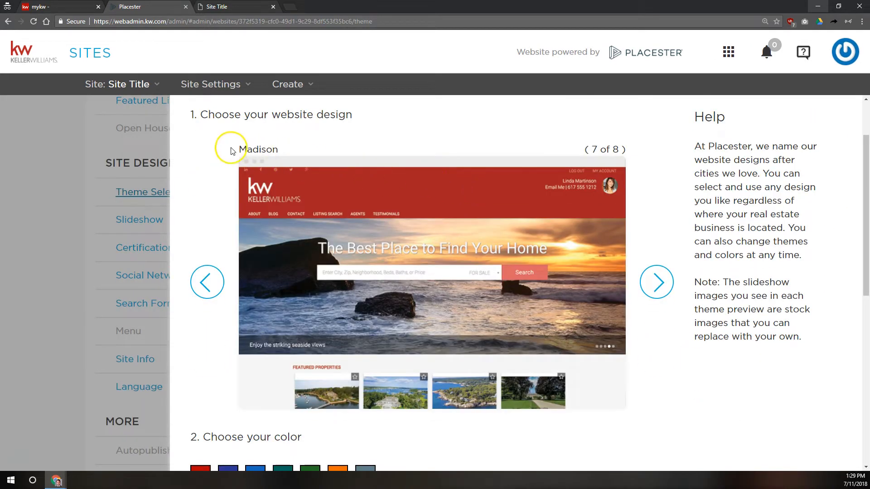
{"action": "left_click_drag", "start_coordinate": [238, 149], "coordinate": [278, 151]}
{"action": "left_click", "coordinate": [283, 149]}
{"action": "left_click", "coordinate": [278, 152]}
{"action": "double_click", "coordinate": [278, 151]}
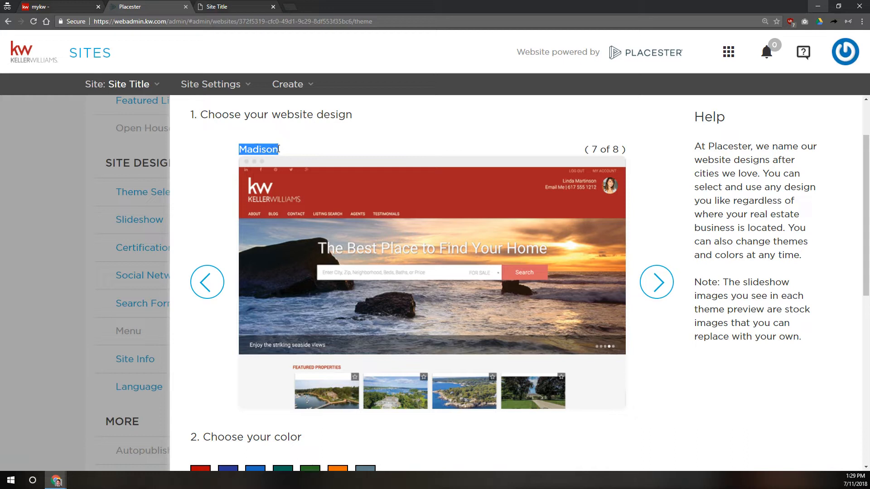
Step: Browse the other theme designs, including Madison Metro and Plymouth, then return to Madison
{"action": "left_click", "coordinate": [648, 281]}
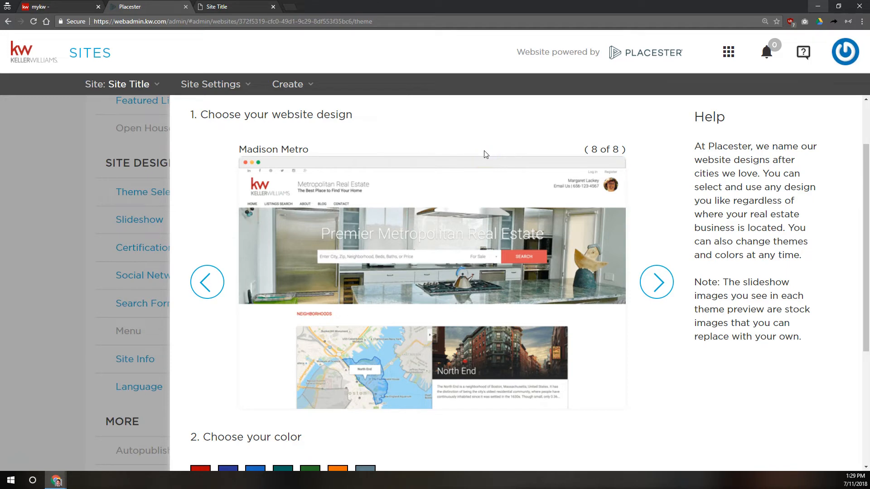
{"action": "left_click", "coordinate": [476, 141]}
{"action": "left_click", "coordinate": [206, 280]}
{"action": "left_click", "coordinate": [649, 280]}
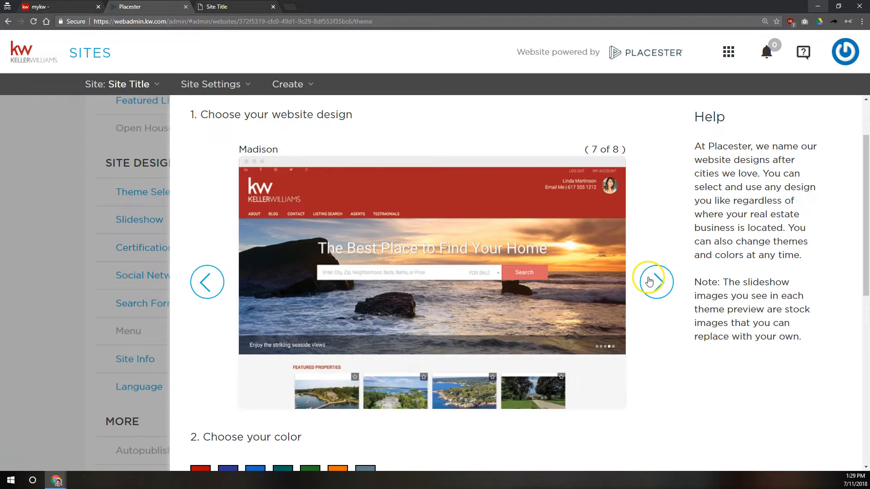
{"action": "left_click", "coordinate": [649, 281]}
{"action": "left_click", "coordinate": [649, 281]}
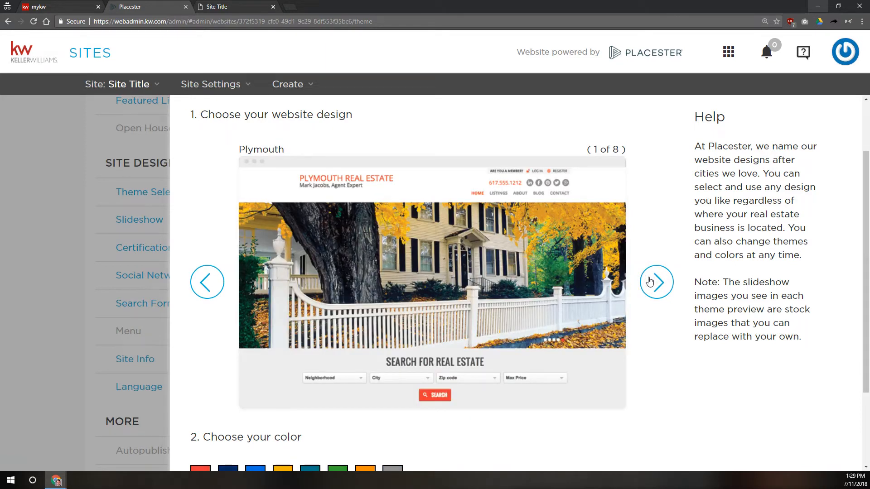
{"action": "left_click", "coordinate": [649, 281]}
{"action": "left_click", "coordinate": [649, 281]}
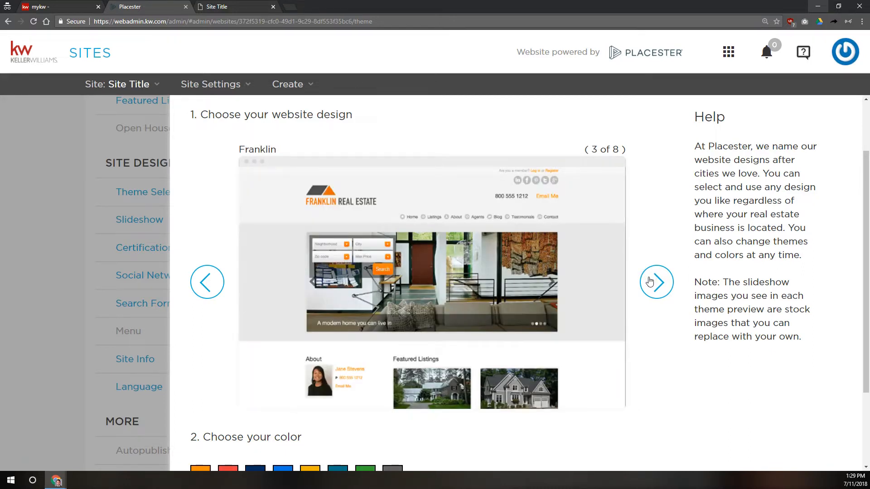
{"action": "left_click", "coordinate": [649, 281]}
{"action": "left_click", "coordinate": [649, 282]}
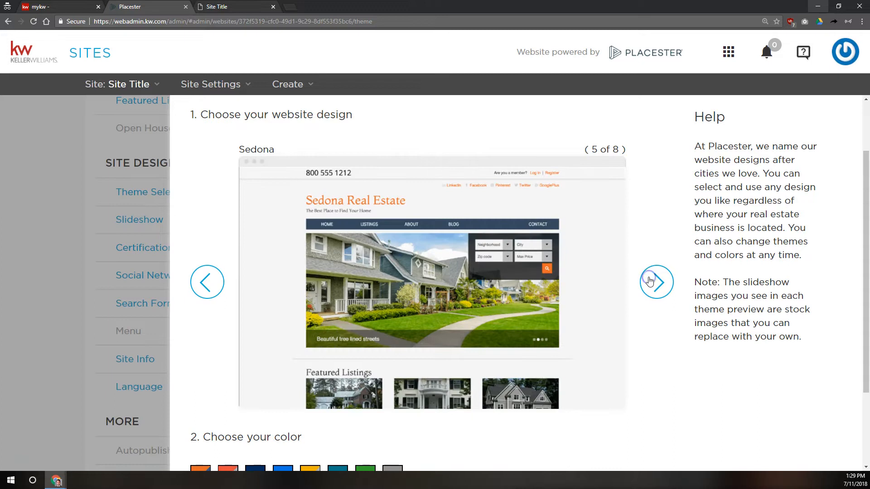
{"action": "left_click", "coordinate": [649, 281]}
{"action": "left_click", "coordinate": [649, 281]}
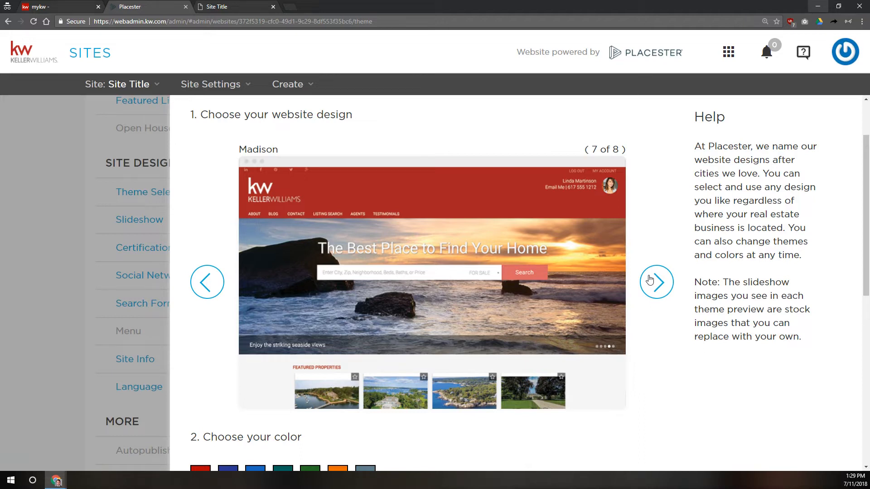
{"action": "left_click", "coordinate": [533, 242]}
{"action": "left_click", "coordinate": [658, 280]}
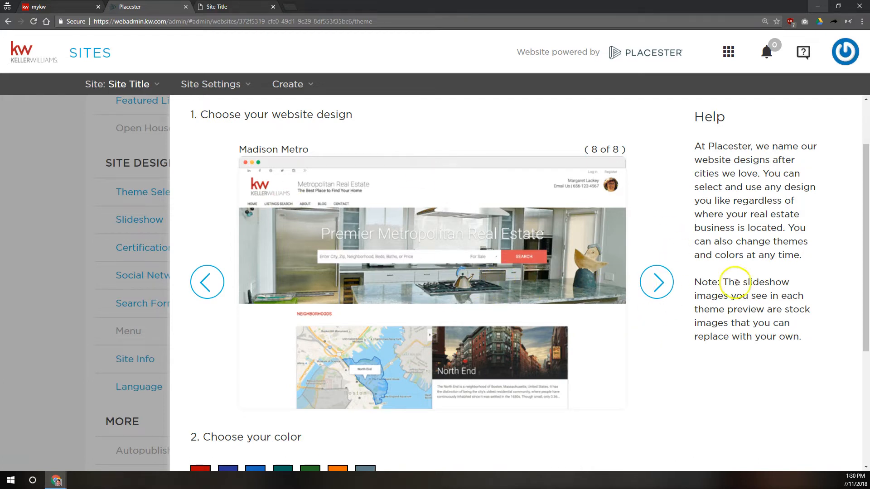
{"action": "left_click", "coordinate": [656, 282]}
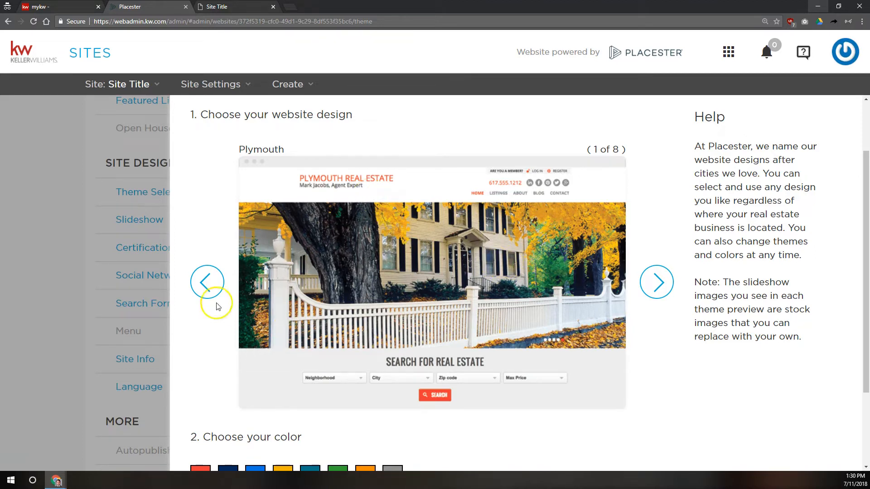
{"action": "left_click", "coordinate": [205, 283]}
{"action": "left_click", "coordinate": [205, 283]}
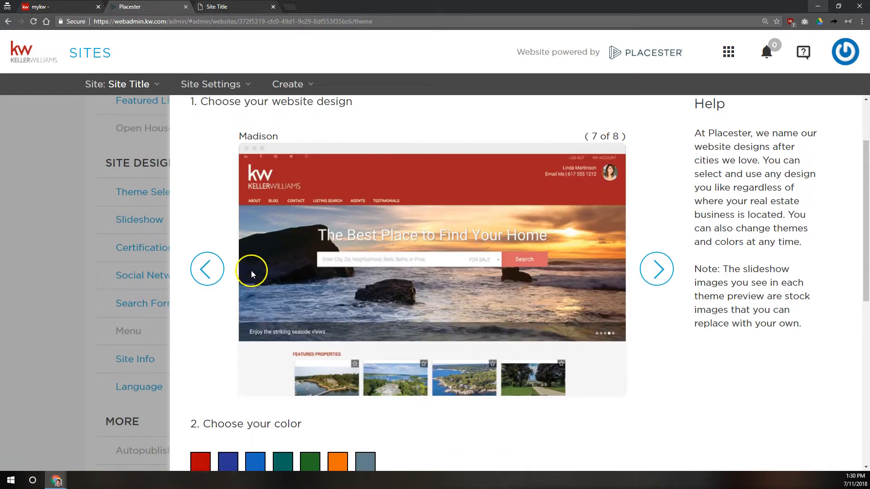
Step: Try the red and orange colours, then set the Madison colour to grey-blue
{"action": "scroll", "coordinate": [432, 212], "scroll_direction": "down", "scroll_amount": 3}
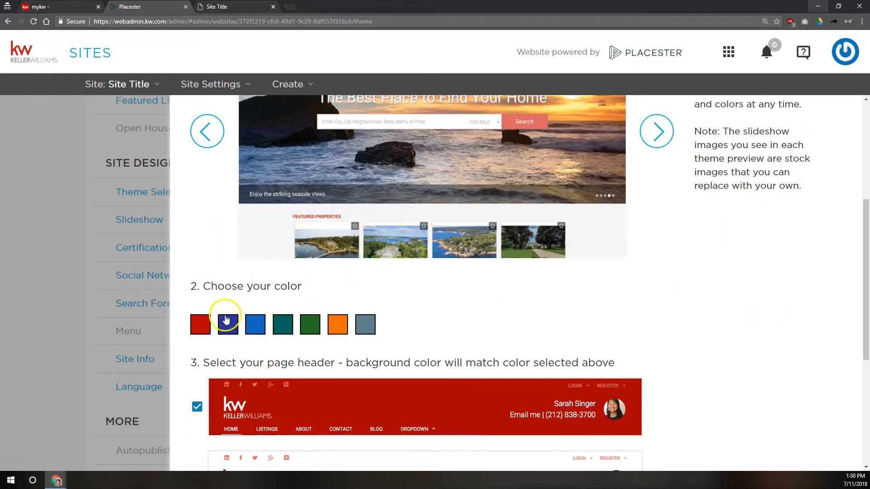
{"action": "scroll", "coordinate": [363, 298], "scroll_direction": "up", "scroll_amount": 1}
{"action": "scroll", "coordinate": [363, 298], "scroll_direction": "up", "scroll_amount": 3}
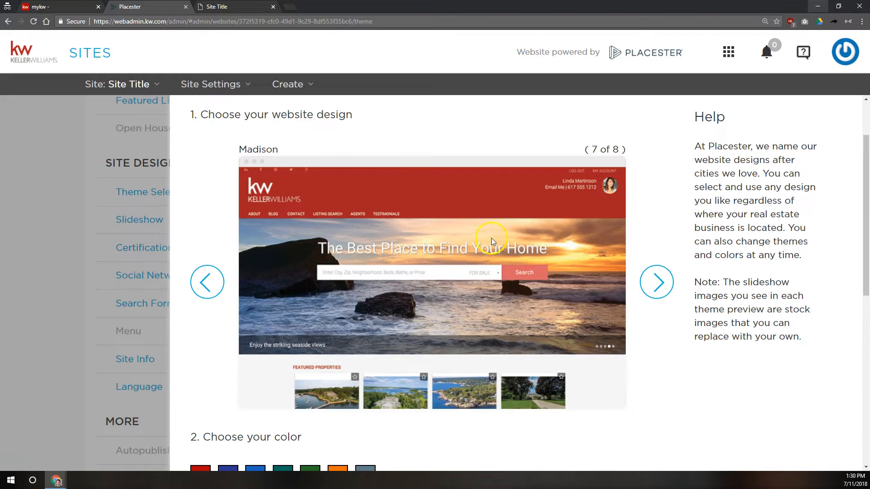
{"action": "scroll", "coordinate": [475, 243], "scroll_direction": "down", "scroll_amount": 3}
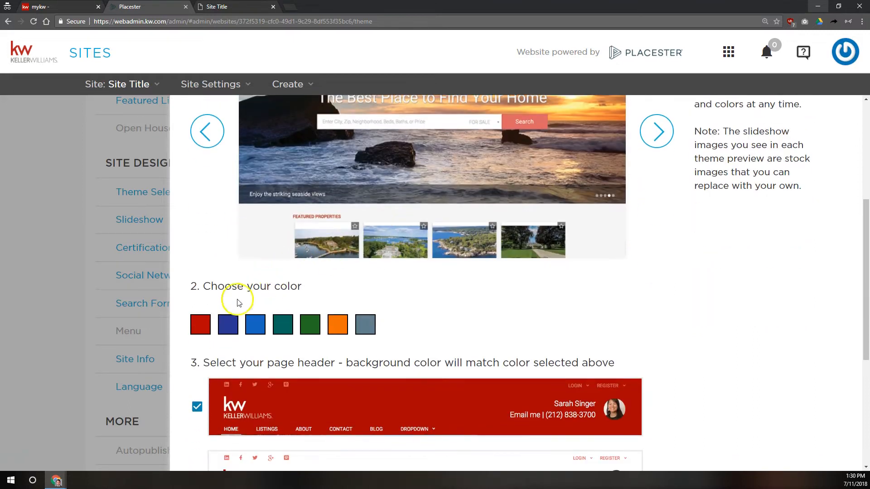
{"action": "left_click", "coordinate": [202, 327]}
{"action": "left_click", "coordinate": [346, 326]}
{"action": "scroll", "coordinate": [379, 321], "scroll_direction": "up", "scroll_amount": 3}
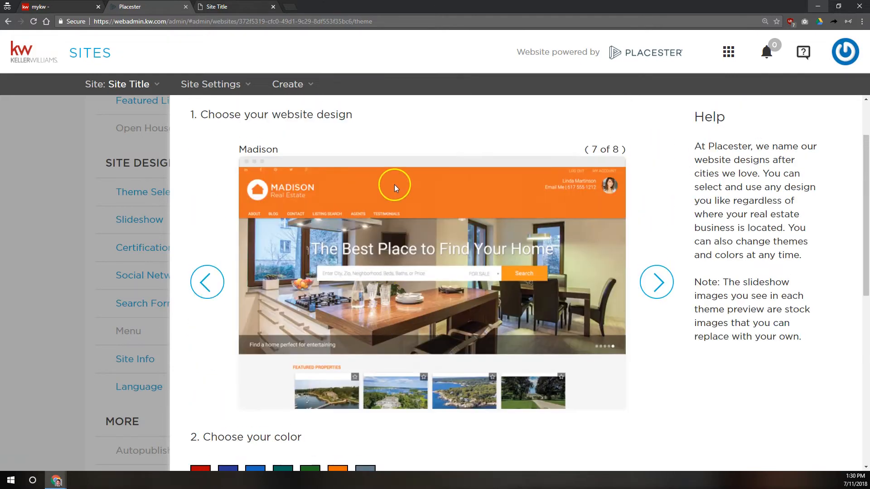
{"action": "scroll", "coordinate": [406, 189], "scroll_direction": "down", "scroll_amount": 2}
{"action": "left_click", "coordinate": [365, 399]}
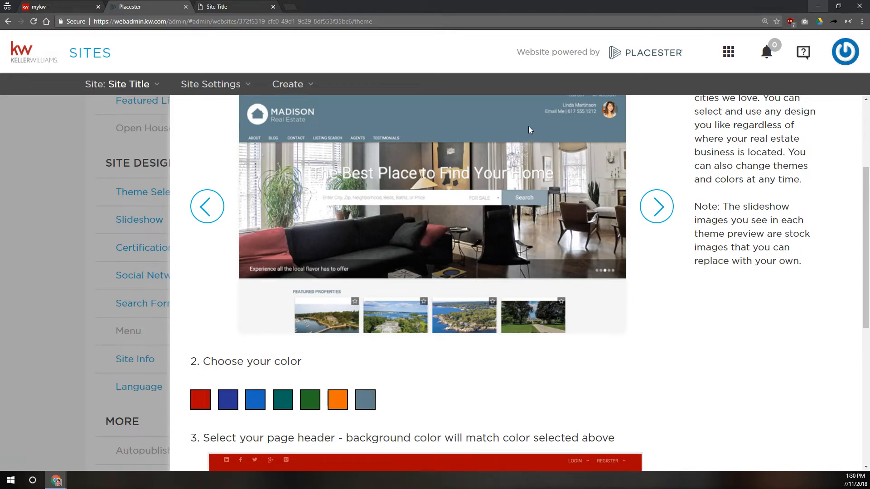
{"action": "scroll", "coordinate": [442, 198], "scroll_direction": "down", "scroll_amount": 5}
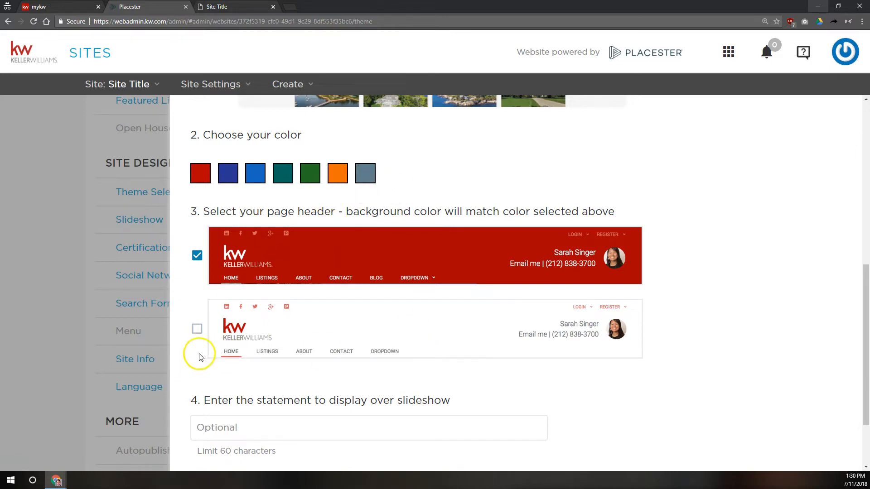
Step: Choose the white page header instead of the red one
{"action": "left_click", "coordinate": [197, 330]}
{"action": "scroll", "coordinate": [385, 375], "scroll_direction": "up", "scroll_amount": 6}
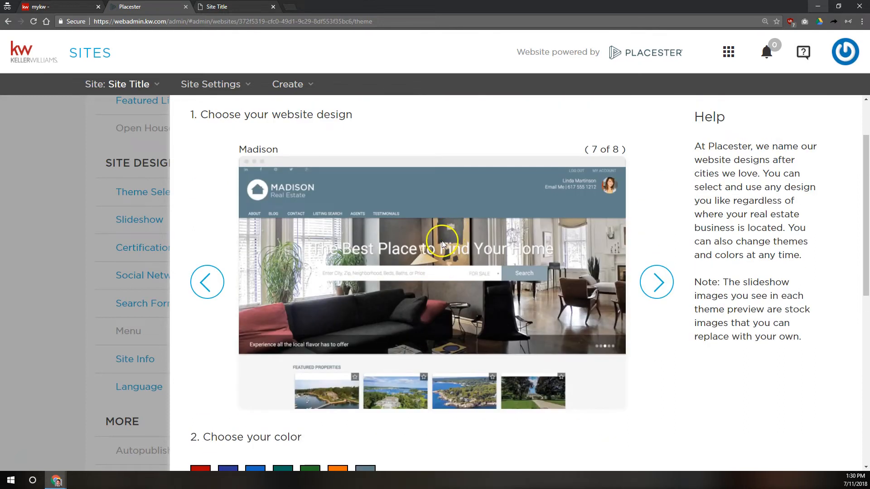
{"action": "scroll", "coordinate": [442, 238], "scroll_direction": "down", "scroll_amount": 7}
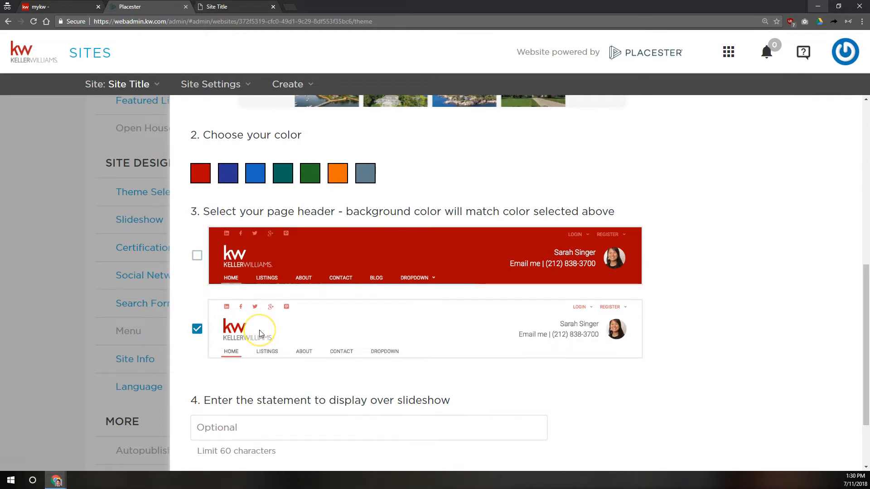
{"action": "scroll", "coordinate": [261, 334], "scroll_direction": "down", "scroll_amount": 2}
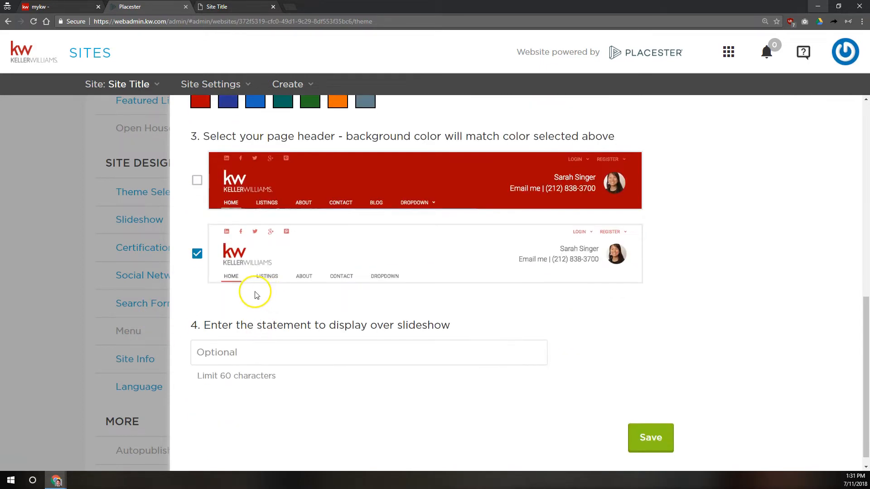
Step: Put the cursor in the slideshow statement field, ready to enter text
{"action": "left_click", "coordinate": [300, 352]}
{"action": "scroll", "coordinate": [303, 352], "scroll_direction": "up", "scroll_amount": 8}
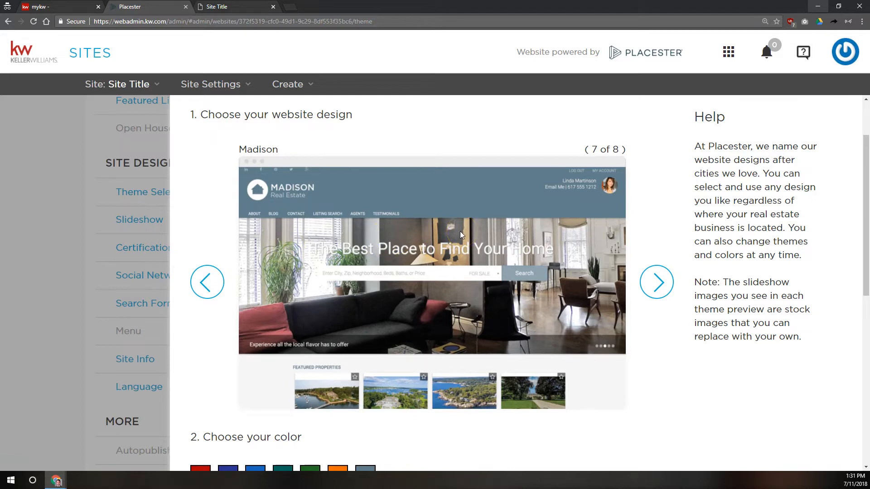
{"action": "scroll", "coordinate": [467, 276], "scroll_direction": "down", "scroll_amount": 8}
{"action": "left_click", "coordinate": [373, 357]}
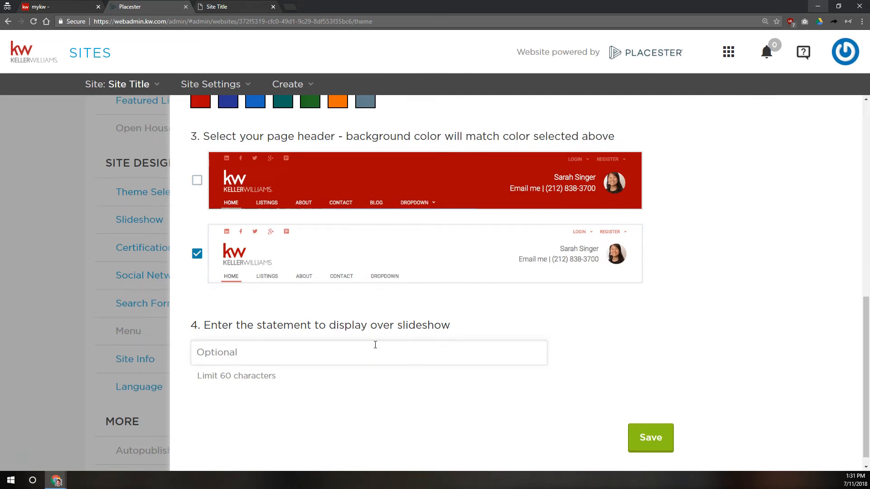
{"action": "left_click", "coordinate": [363, 347]}
{"action": "scroll", "coordinate": [360, 349], "scroll_direction": "up", "scroll_amount": 6}
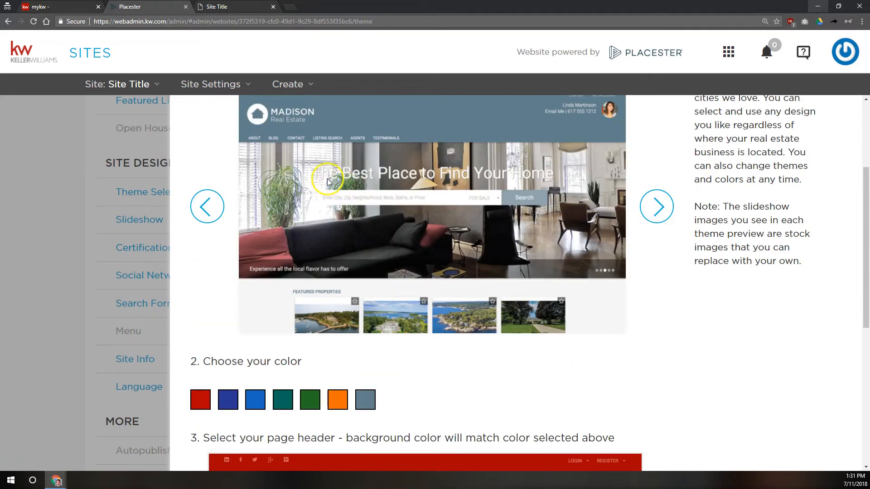
{"action": "scroll", "coordinate": [552, 369], "scroll_direction": "down", "scroll_amount": 1}
{"action": "scroll", "coordinate": [557, 261], "scroll_direction": "up", "scroll_amount": 3}
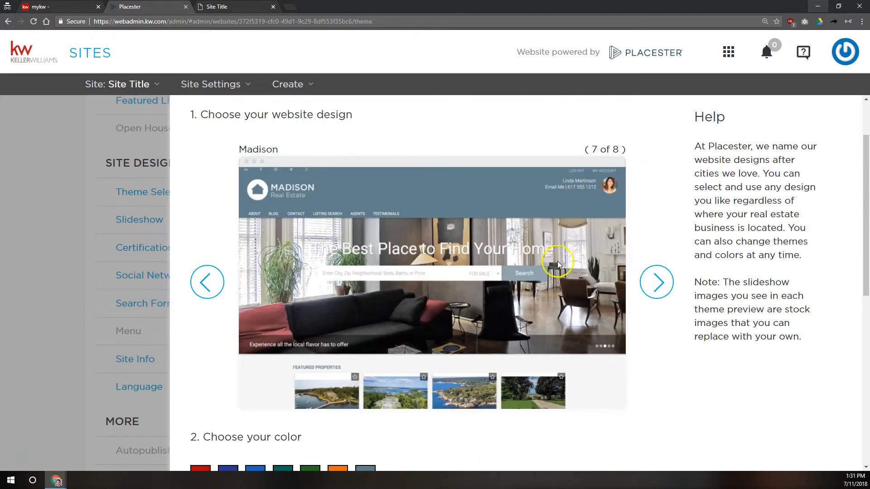
{"action": "scroll", "coordinate": [427, 340], "scroll_direction": "down", "scroll_amount": 6}
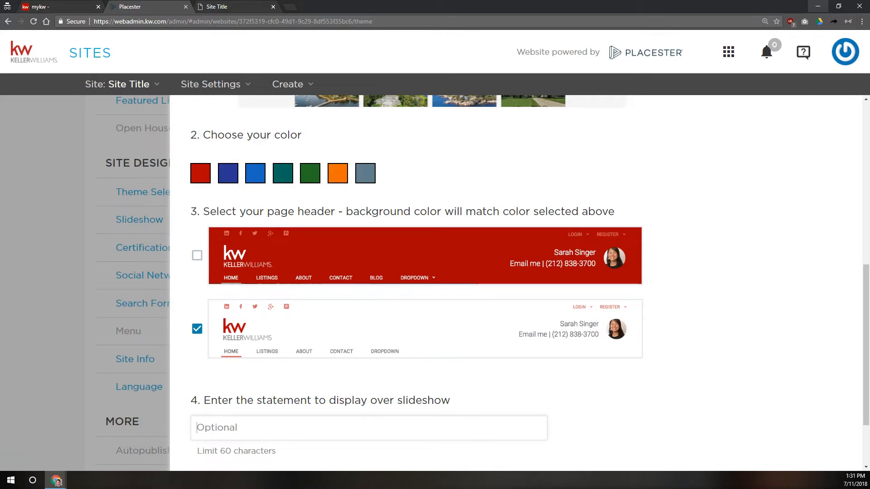
Step: Paste 'Your Home Search Starts Here!' as the slideshow statement, test the 60-character limit, and save
{"action": "left_click", "coordinate": [56, 481]}
{"action": "type", "text": "Your Home Search Starts Here!"}
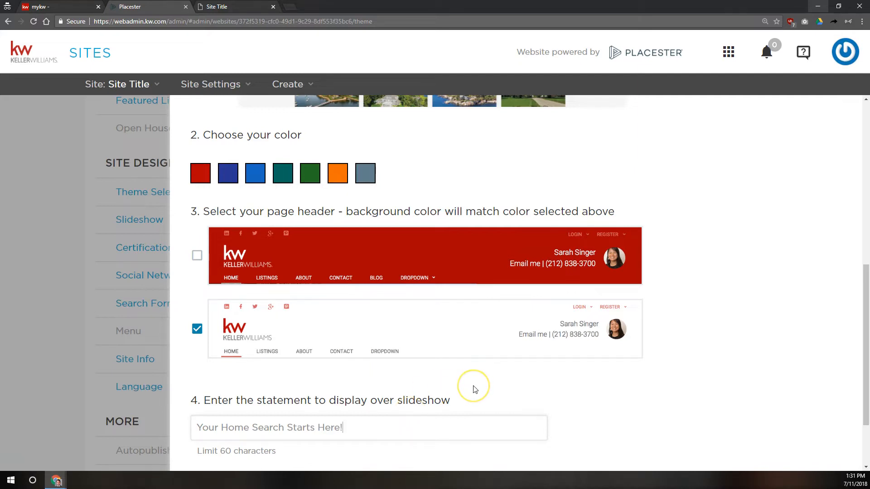
{"action": "scroll", "coordinate": [233, 453], "scroll_direction": "down", "scroll_amount": 2}
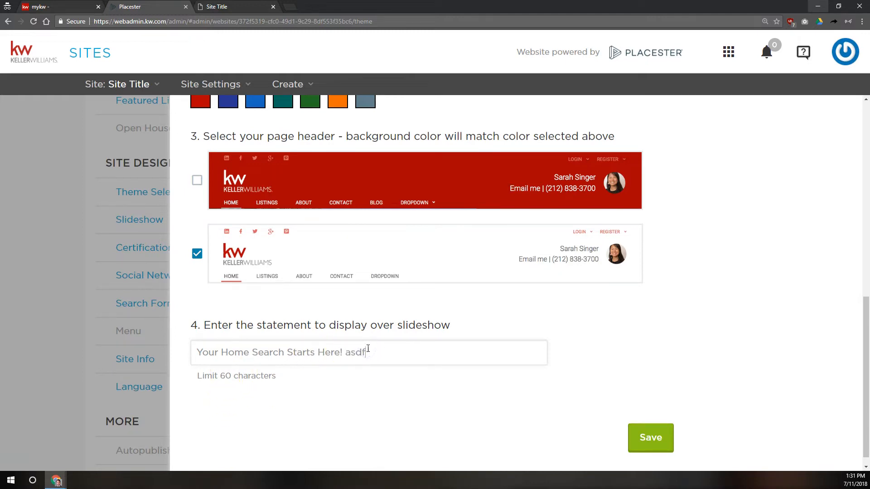
{"action": "type", "text": "asdfasdfasdfadsfasdfasdfasdfasdfasdfasdf"}
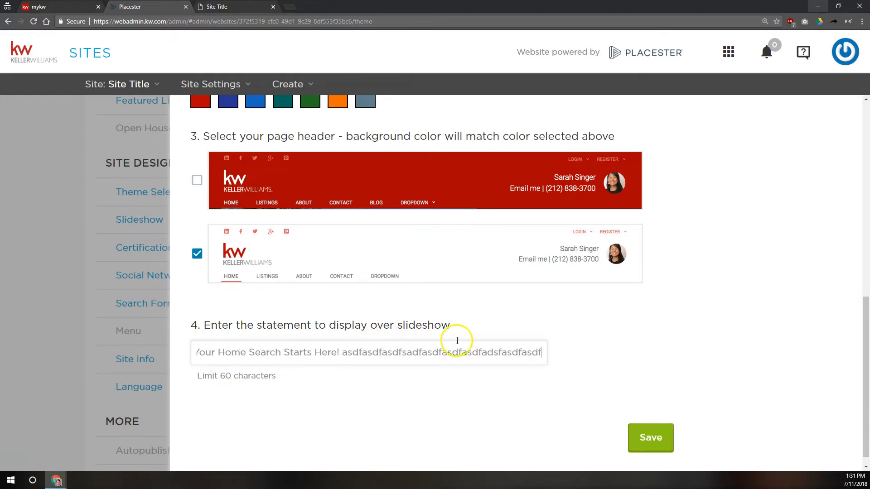
{"action": "type", "text": "asdfasdf"}
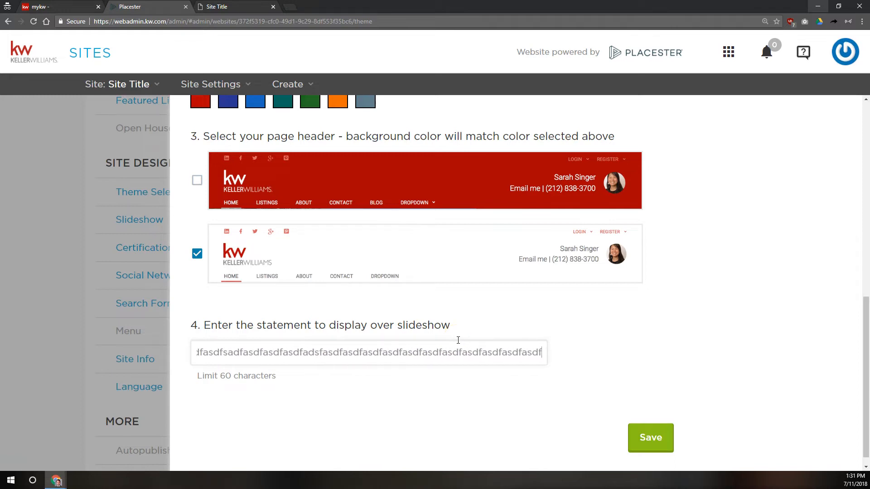
{"action": "key", "text": "BackSpace"}
{"action": "key", "text": "BackSpace"}
{"action": "key", "text": "BackSpace"}
{"action": "key", "text": "BackSpace"}
{"action": "key", "text": "BackSpace"}
{"action": "key", "text": "BackSpace"}
{"action": "key", "text": "BackSpace"}
{"action": "key", "text": "BackSpace"}
{"action": "key", "text": "BackSpace"}
{"action": "key", "text": "BackSpace"}
{"action": "key", "text": "BackSpace"}
{"action": "key", "text": "BackSpace"}
{"action": "key", "text": "BackSpace"}
{"action": "key", "text": "BackSpace"}
{"action": "key", "text": "BackSpace"}
{"action": "key", "text": "BackSpace"}
{"action": "key", "text": "BackSpace"}
{"action": "key", "text": "BackSpace"}
{"action": "key", "text": "BackSpace"}
{"action": "key", "text": "BackSpace"}
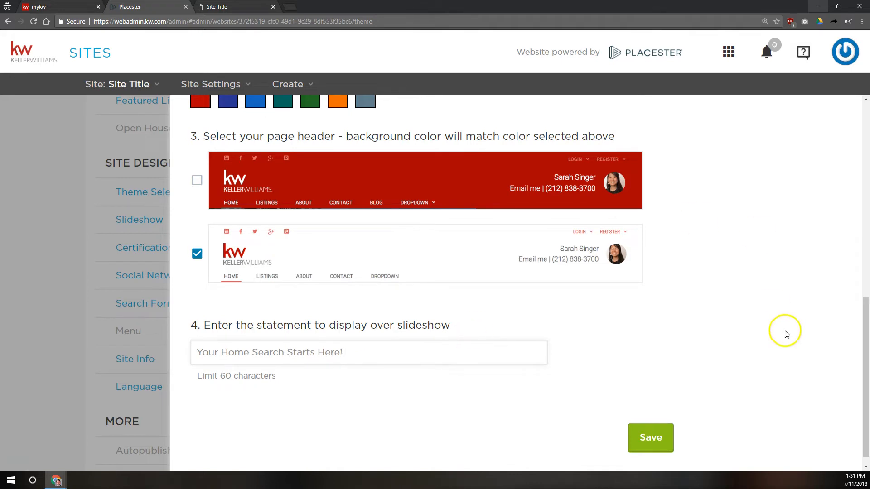
{"action": "left_click", "coordinate": [648, 439]}
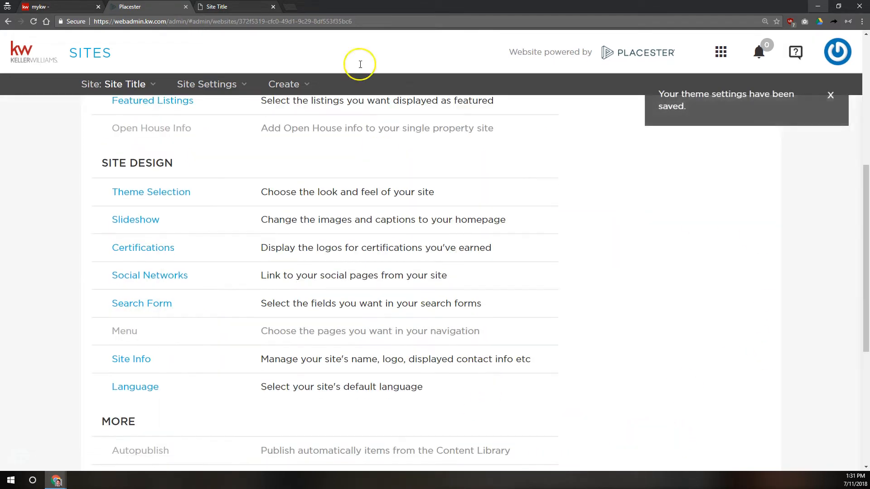
Step: Reload the live agent site to confirm the white 'Your Home Search Starts Here!' header, then return to Placester
{"action": "left_click", "coordinate": [217, 7]}
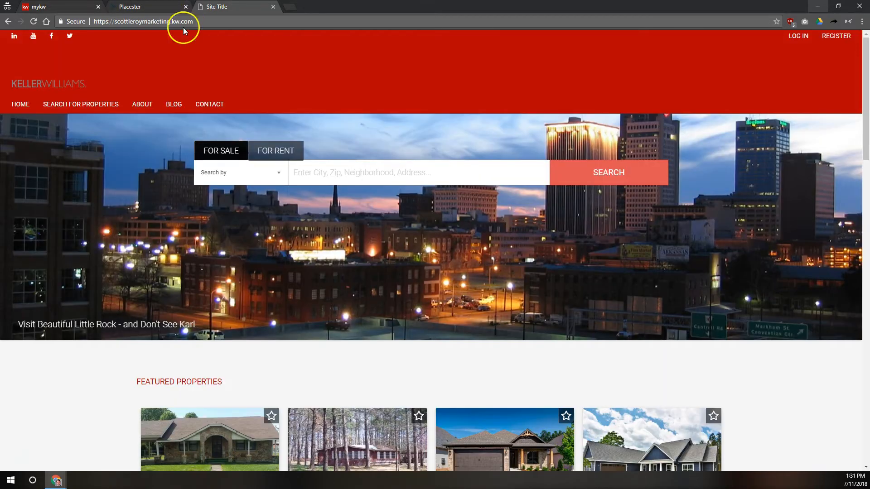
{"action": "left_click", "coordinate": [34, 22]}
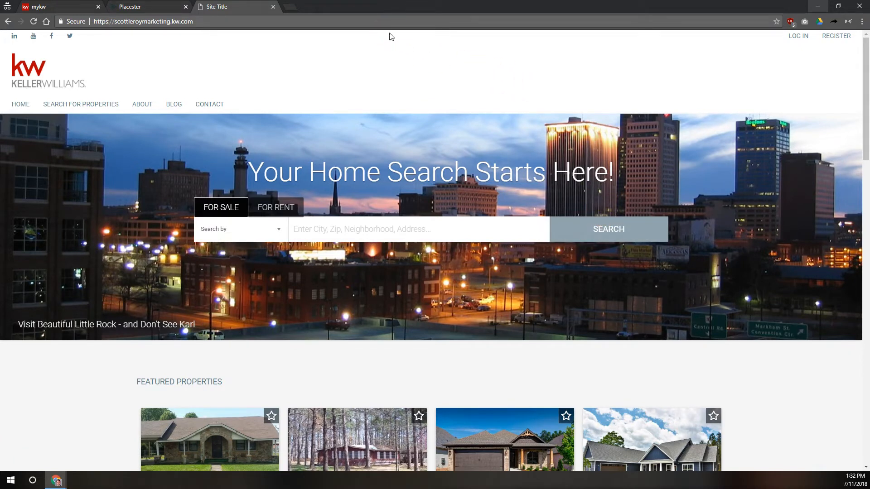
{"action": "left_click", "coordinate": [145, 7]}
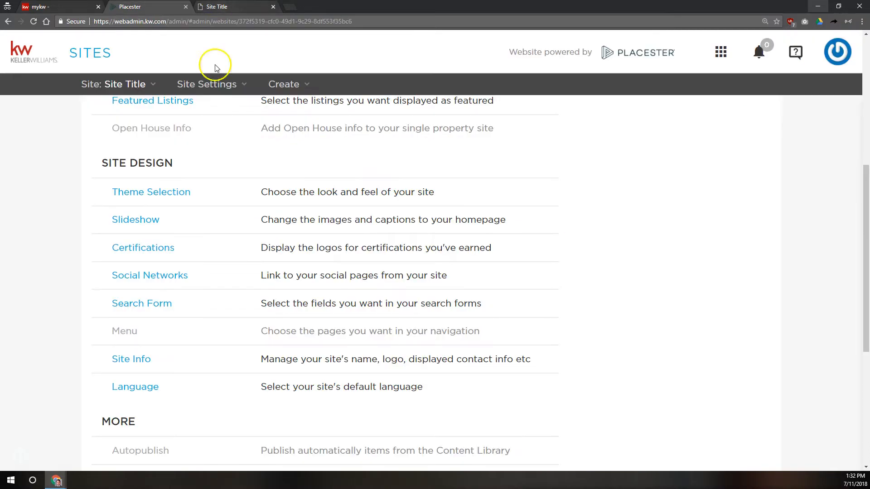
Step: Browse the design chooser through Madison Metro, Plymouth and Fremont
{"action": "left_click", "coordinate": [141, 191]}
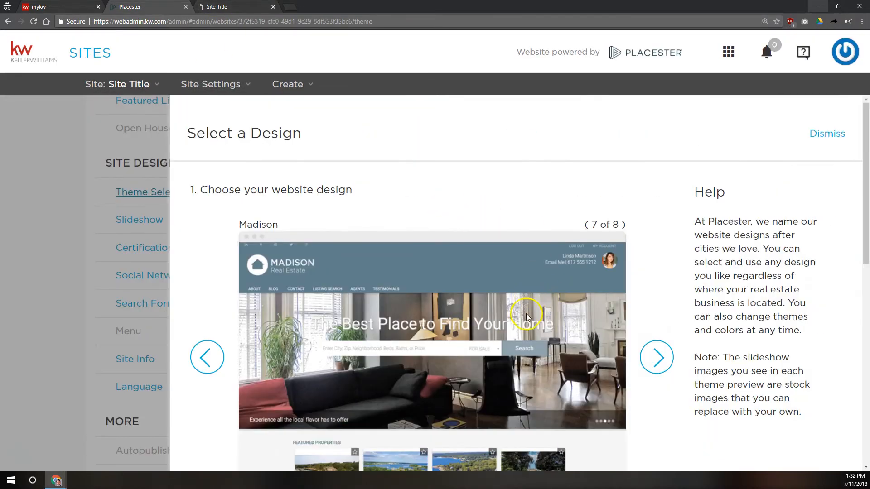
{"action": "scroll", "coordinate": [520, 269], "scroll_direction": "down", "scroll_amount": 2}
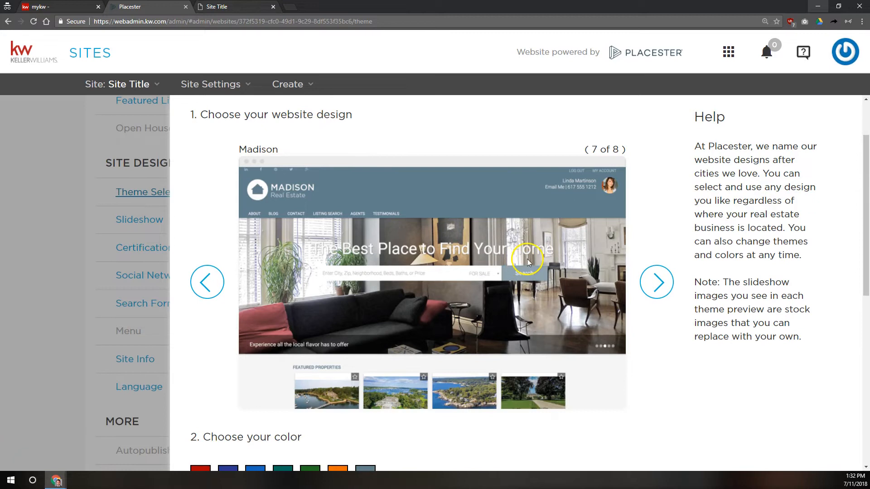
{"action": "left_click", "coordinate": [652, 283]}
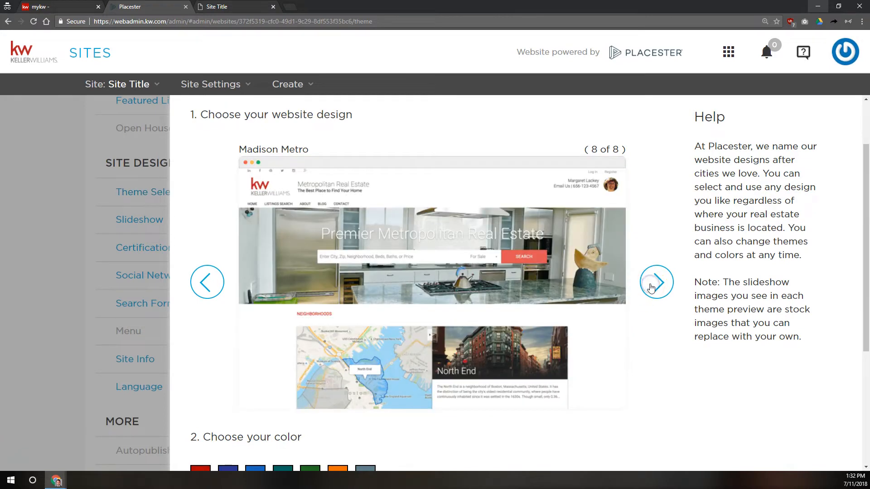
{"action": "scroll", "coordinate": [258, 301], "scroll_direction": "down", "scroll_amount": 4}
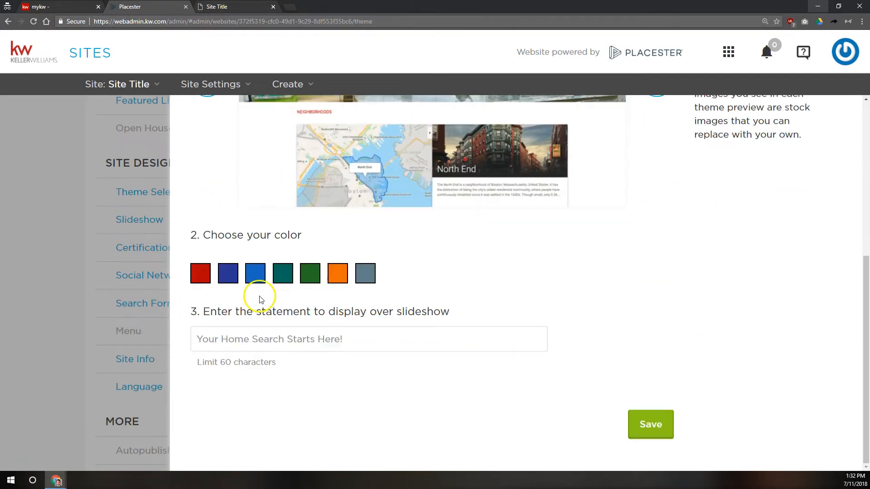
{"action": "scroll", "coordinate": [259, 301], "scroll_direction": "up", "scroll_amount": 5}
{"action": "left_click", "coordinate": [668, 307]}
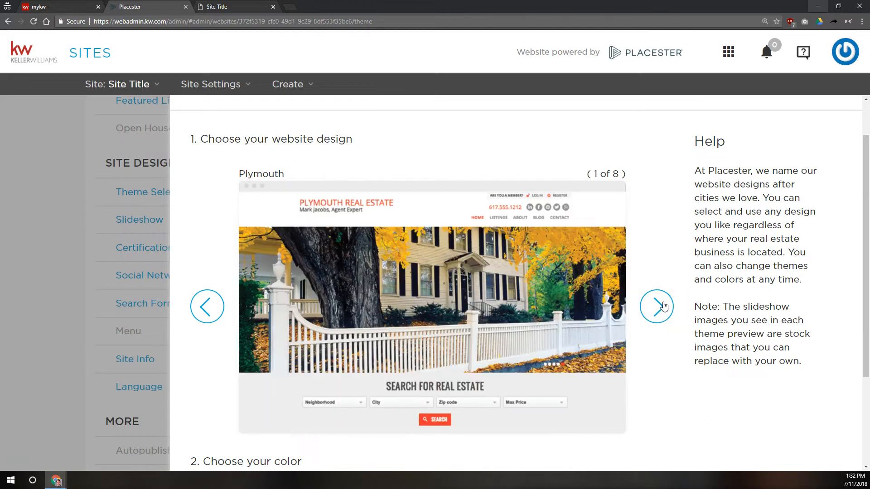
{"action": "left_click", "coordinate": [663, 306]}
{"action": "scroll", "coordinate": [635, 286], "scroll_direction": "down", "scroll_amount": 3}
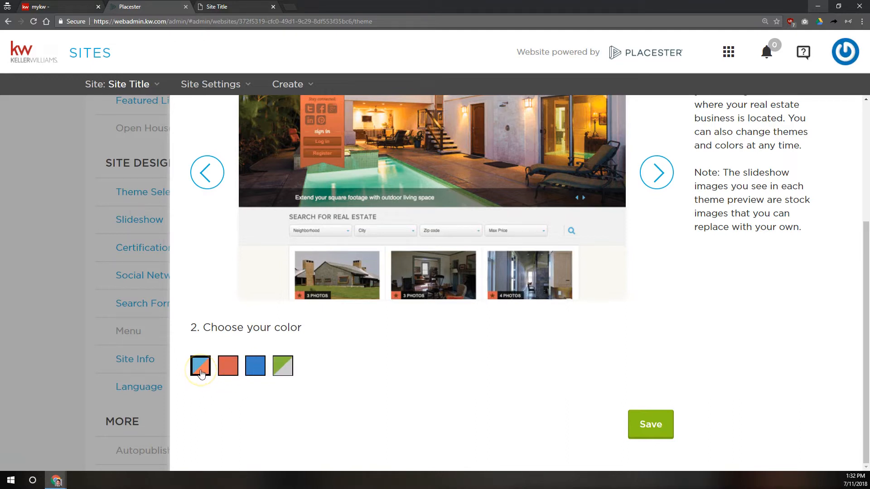
Step: Try the green colour scheme on the Fremont design
{"action": "left_click", "coordinate": [288, 358]}
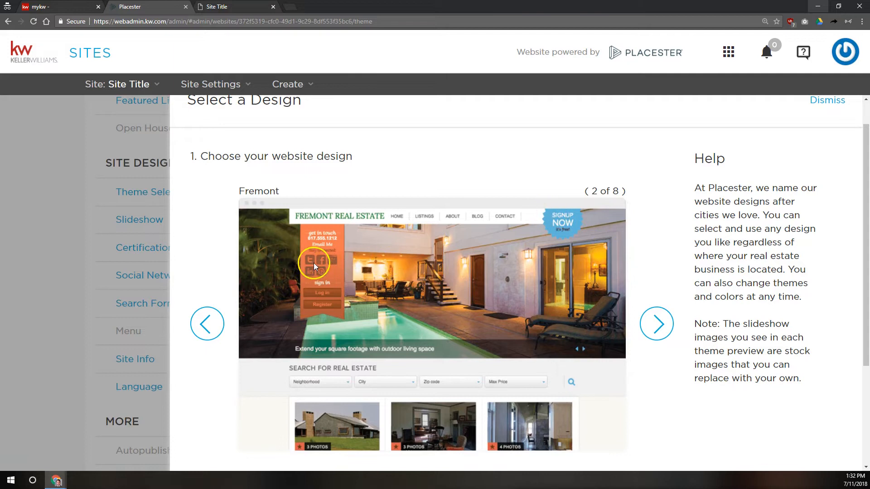
{"action": "scroll", "coordinate": [314, 262], "scroll_direction": "down", "scroll_amount": 3}
{"action": "left_click", "coordinate": [290, 368]}
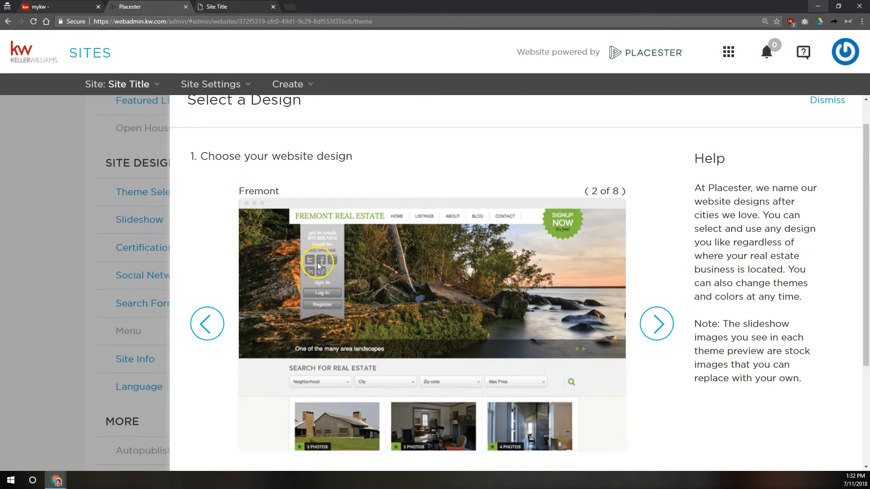
Step: Browse on to the Phoenix design, then leave for Slideshow without saving the design change
{"action": "left_click", "coordinate": [657, 323]}
{"action": "left_click", "coordinate": [657, 323]}
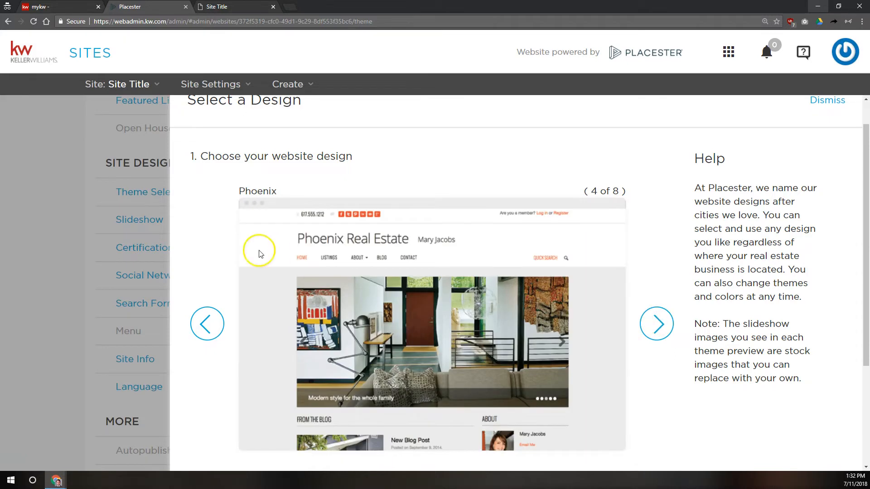
{"action": "left_click", "coordinate": [140, 217]}
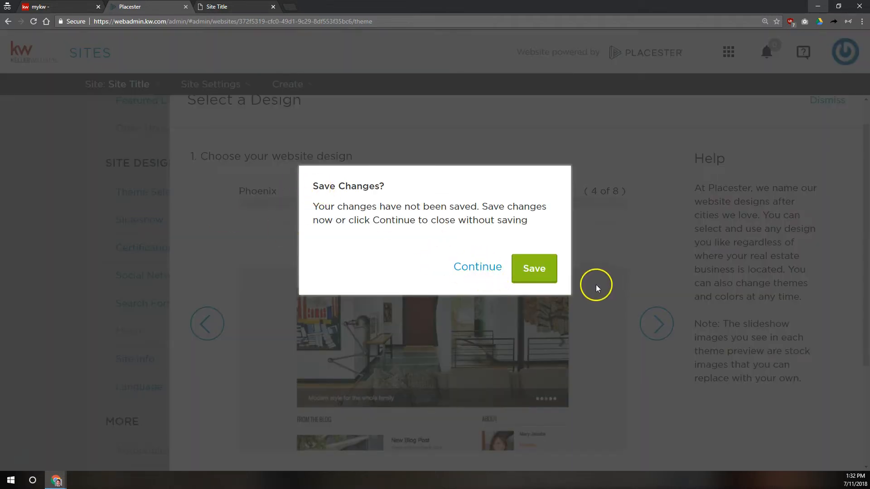
{"action": "left_click", "coordinate": [468, 266]}
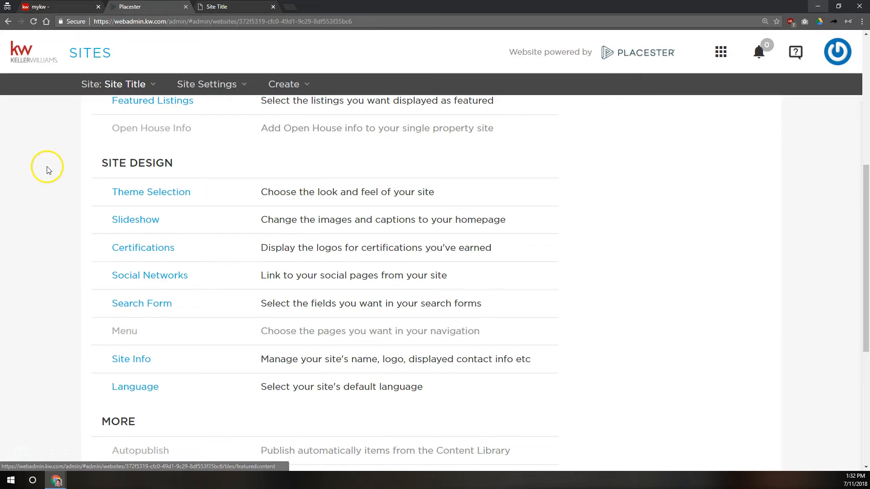
Step: Save Madison as the site's theme design
{"action": "left_click", "coordinate": [167, 197]}
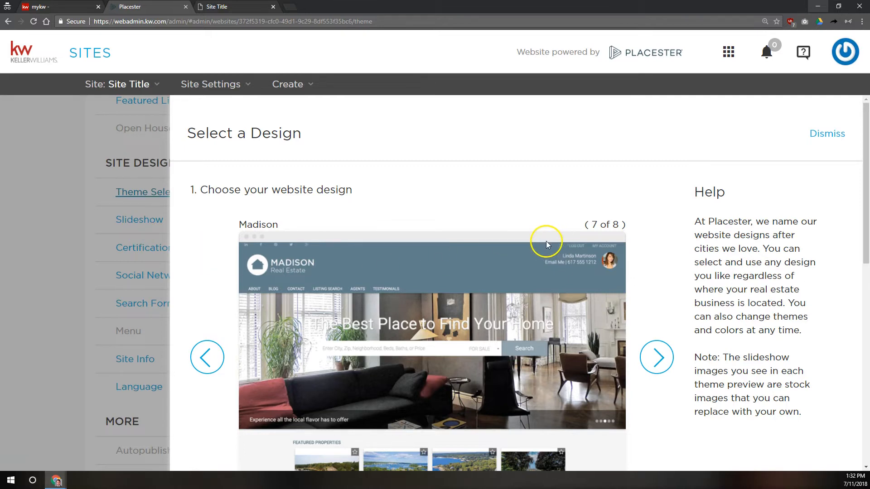
{"action": "scroll", "coordinate": [571, 281], "scroll_direction": "down", "scroll_amount": 10}
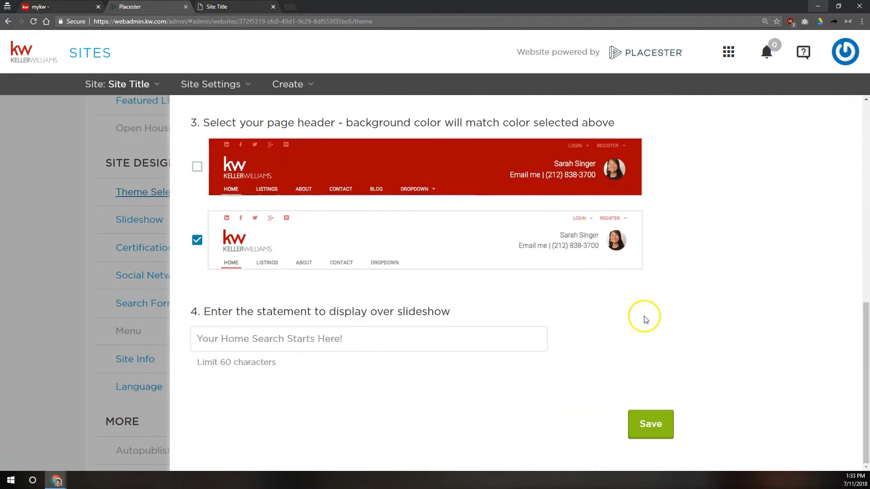
{"action": "left_click", "coordinate": [657, 426]}
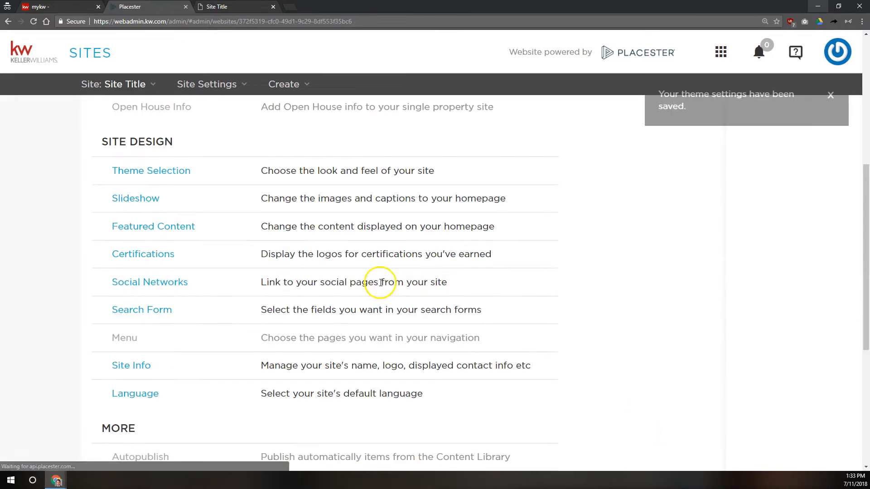
Step: Select the Interiors slideshow for the homepage and save it
{"action": "left_click", "coordinate": [123, 219]}
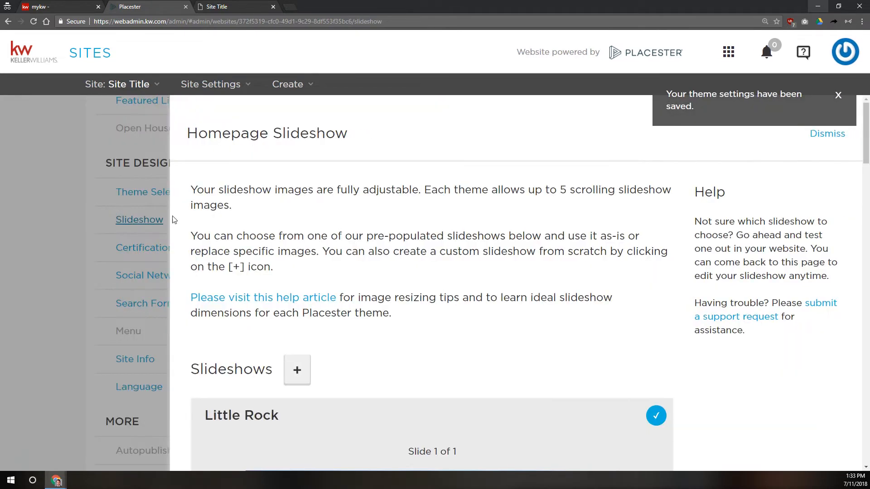
{"action": "scroll", "coordinate": [342, 217], "scroll_direction": "down", "scroll_amount": 3}
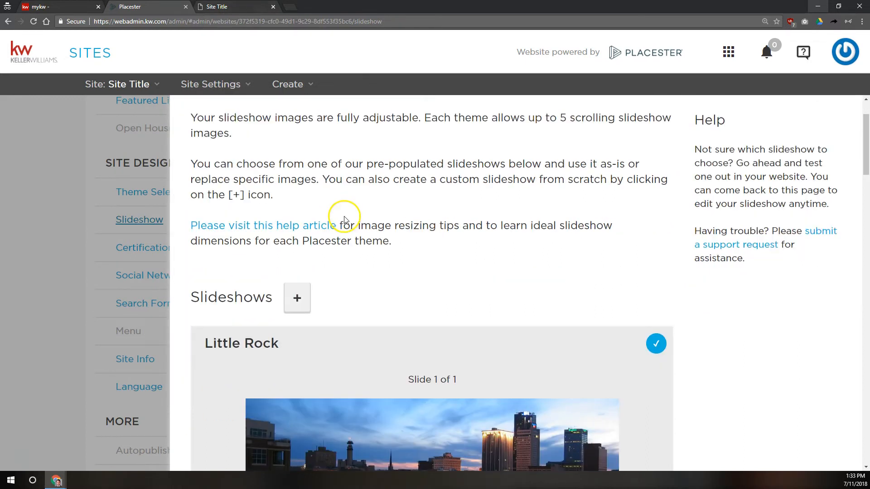
{"action": "scroll", "coordinate": [433, 200], "scroll_direction": "down", "scroll_amount": 3}
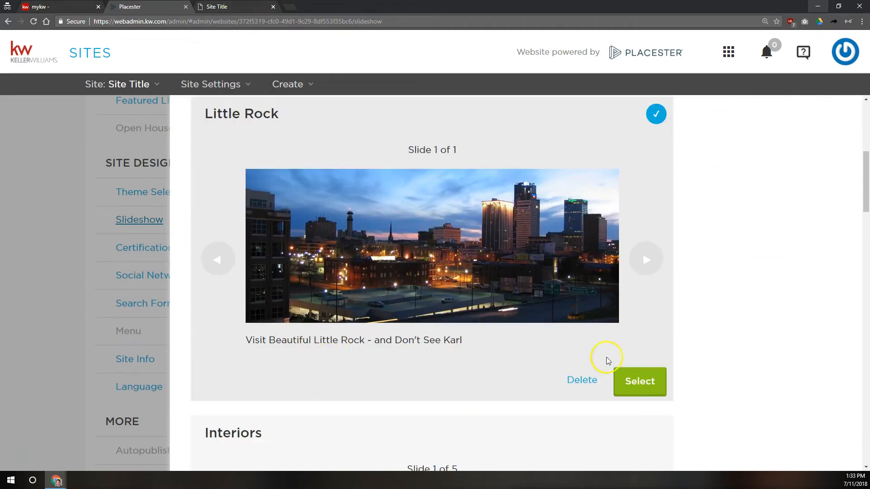
{"action": "scroll", "coordinate": [539, 356], "scroll_direction": "down", "scroll_amount": 2}
{"action": "scroll", "coordinate": [537, 352], "scroll_direction": "down", "scroll_amount": 10}
{"action": "scroll", "coordinate": [537, 352], "scroll_direction": "up", "scroll_amount": 6}
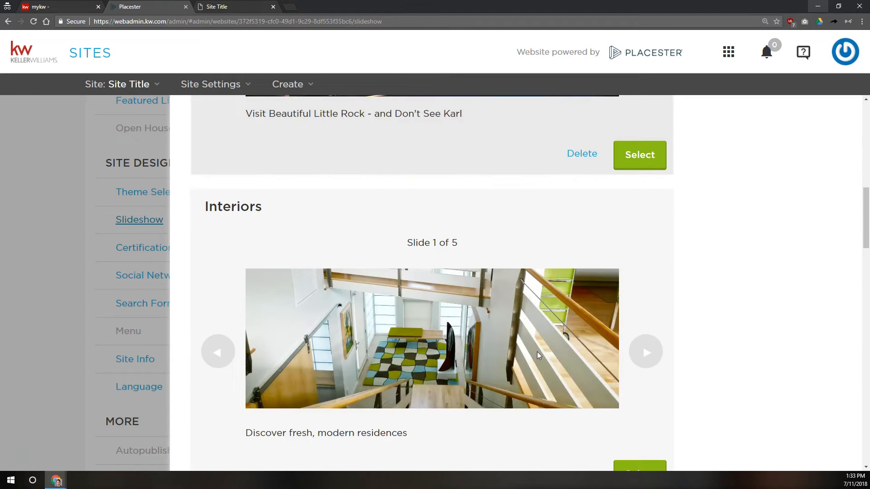
{"action": "scroll", "coordinate": [678, 436], "scroll_direction": "down", "scroll_amount": 2}
{"action": "left_click", "coordinate": [641, 401]}
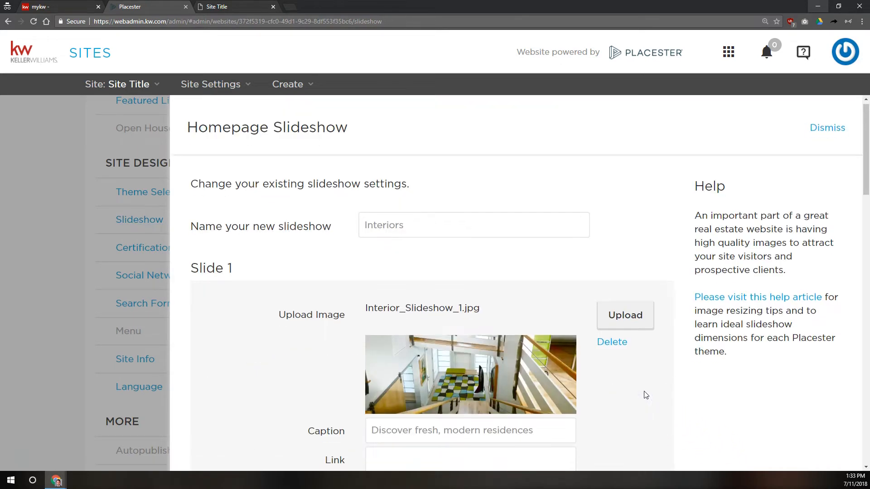
{"action": "scroll", "coordinate": [644, 394], "scroll_direction": "down", "scroll_amount": 20}
{"action": "left_click", "coordinate": [650, 431]}
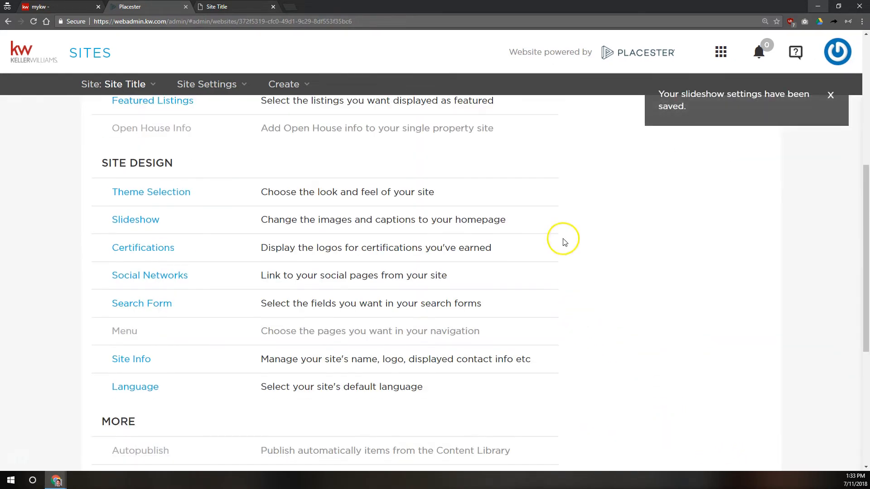
Step: Delete the Little Rock slideshow and confirm the removal
{"action": "left_click", "coordinate": [129, 219]}
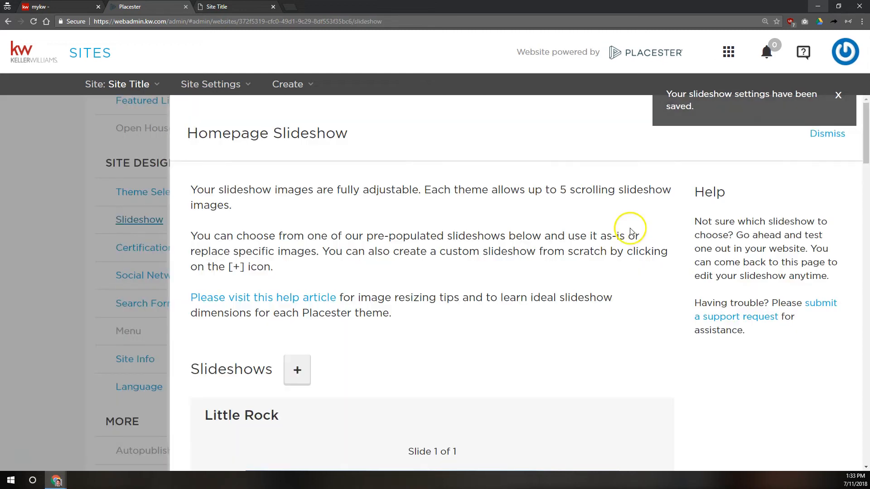
{"action": "scroll", "coordinate": [643, 363], "scroll_direction": "down", "scroll_amount": 5}
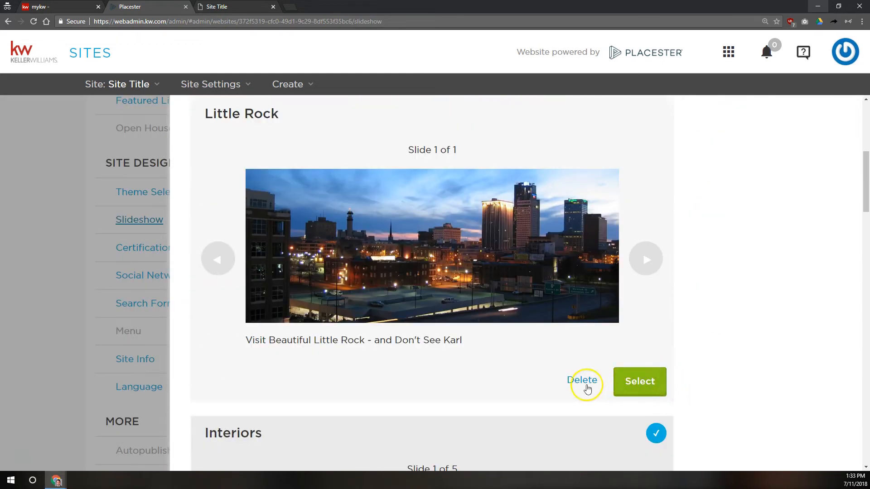
{"action": "left_click", "coordinate": [582, 381]}
{"action": "left_click", "coordinate": [530, 254]}
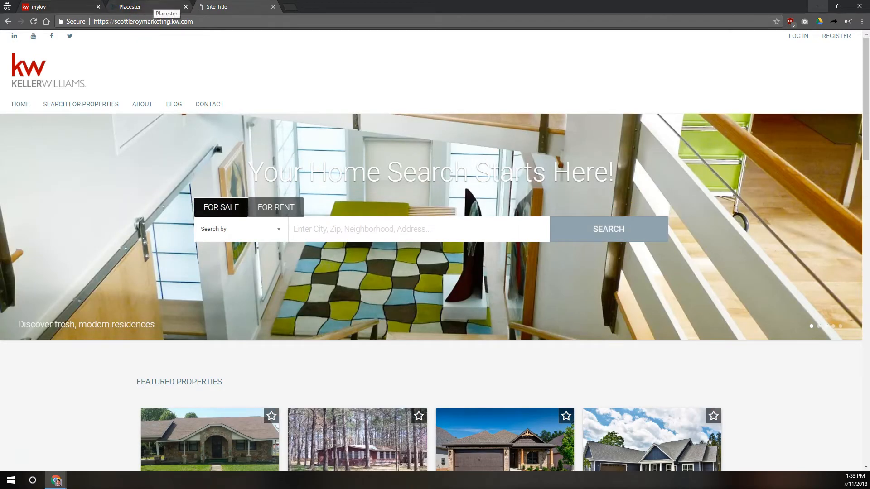
{"action": "left_click", "coordinate": [156, 7]}
{"action": "scroll", "coordinate": [182, 354], "scroll_direction": "down", "scroll_amount": 4}
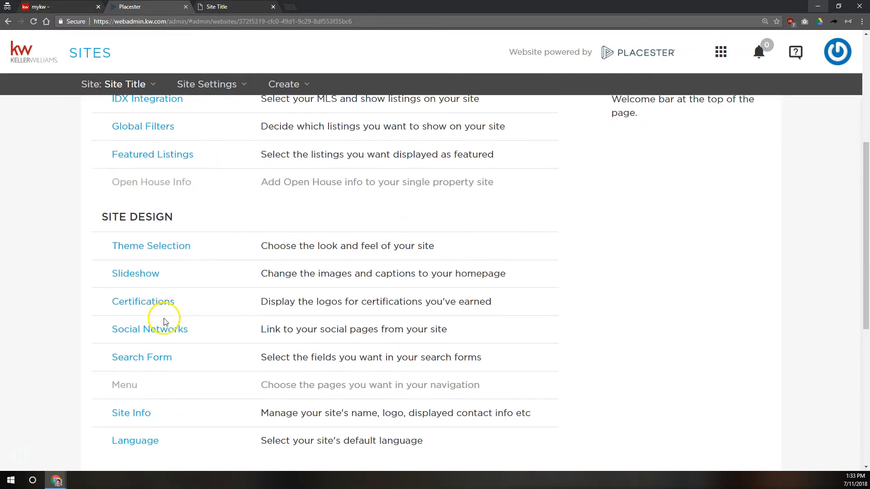
{"action": "left_click", "coordinate": [151, 283]}
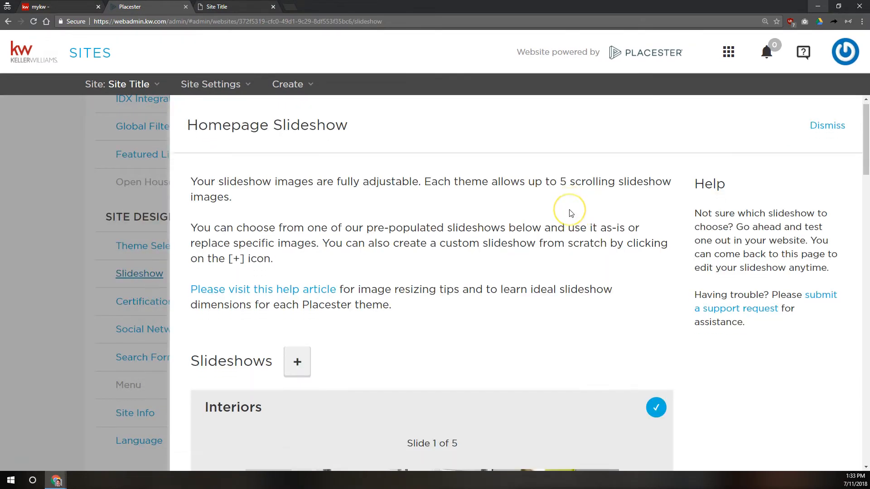
{"action": "scroll", "coordinate": [571, 213], "scroll_direction": "down", "scroll_amount": 5}
{"action": "scroll", "coordinate": [586, 191], "scroll_direction": "down", "scroll_amount": 5}
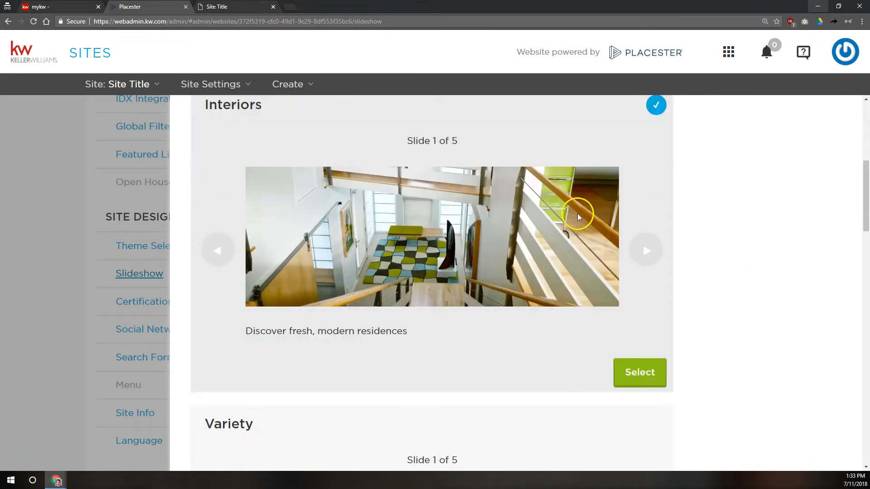
{"action": "scroll", "coordinate": [718, 353], "scroll_direction": "down", "scroll_amount": 3}
{"action": "scroll", "coordinate": [711, 347], "scroll_direction": "down", "scroll_amount": 20}
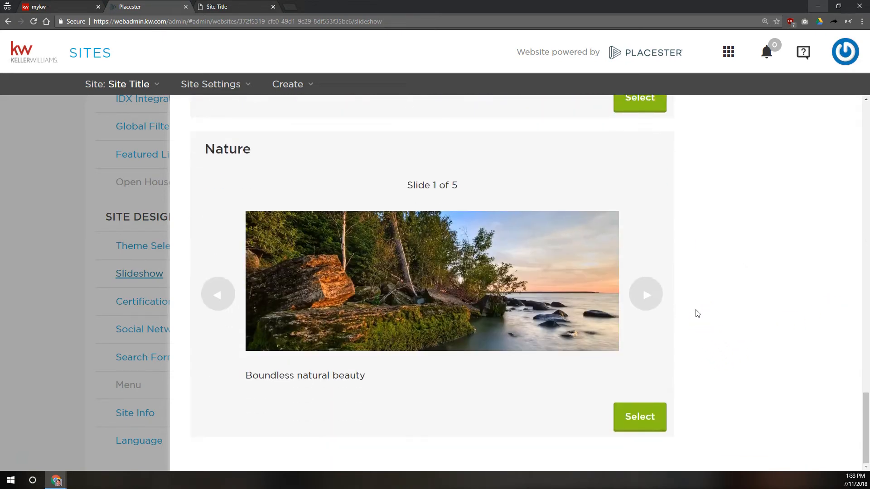
{"action": "scroll", "coordinate": [698, 314], "scroll_direction": "up", "scroll_amount": 20}
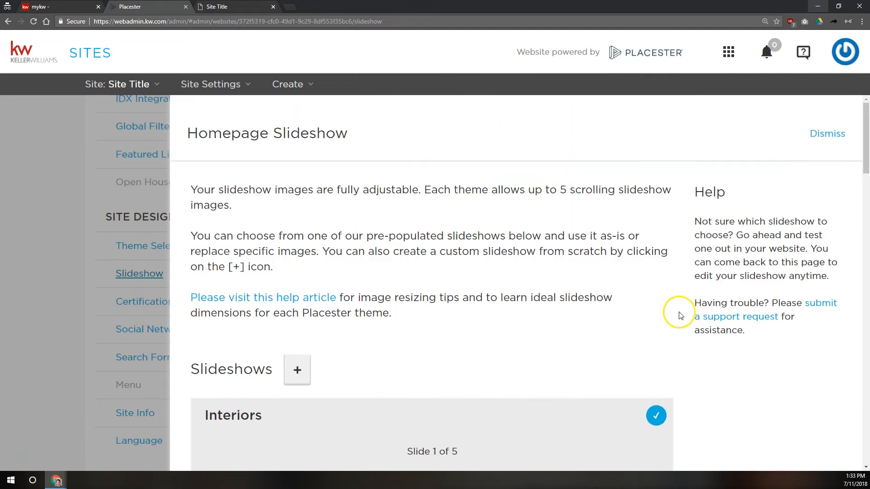
{"action": "scroll", "coordinate": [679, 316], "scroll_direction": "down", "scroll_amount": 8}
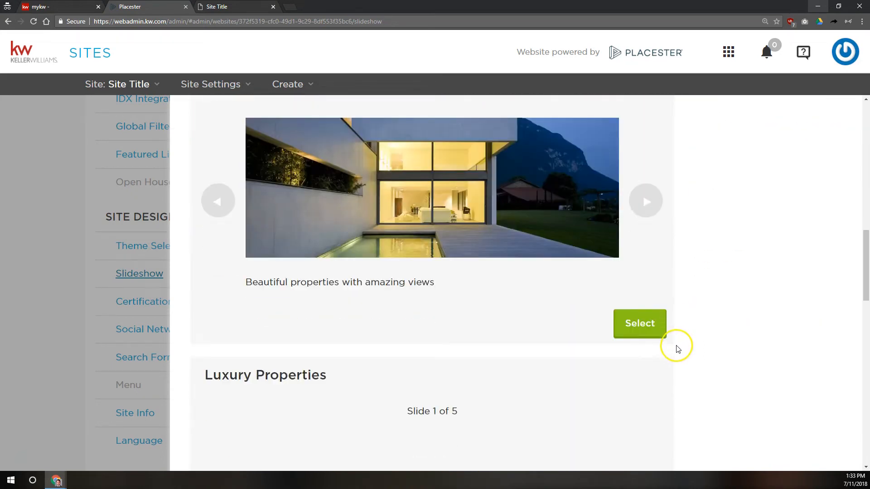
{"action": "scroll", "coordinate": [675, 345], "scroll_direction": "down", "scroll_amount": 6}
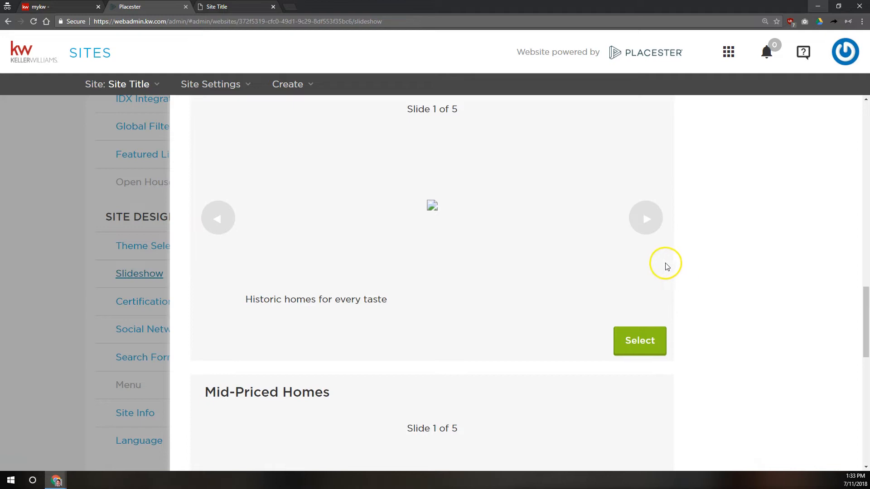
{"action": "scroll", "coordinate": [703, 303], "scroll_direction": "up", "scroll_amount": 10}
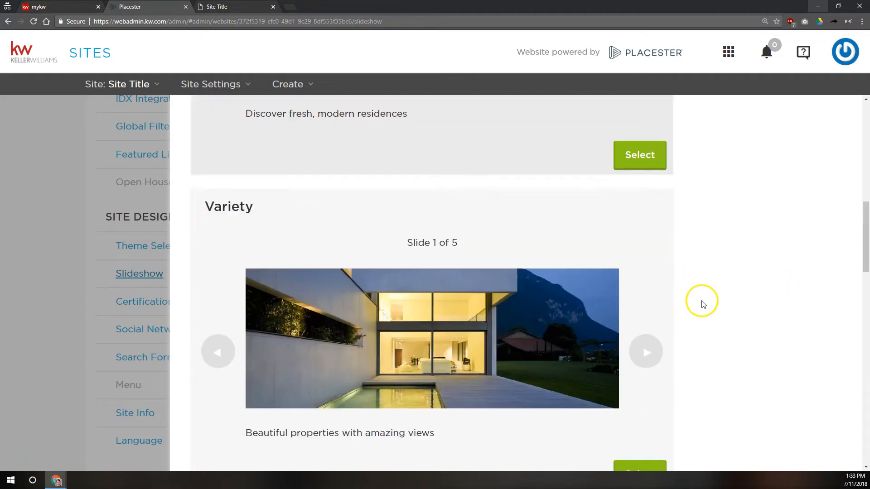
{"action": "scroll", "coordinate": [700, 302], "scroll_direction": "up", "scroll_amount": 10}
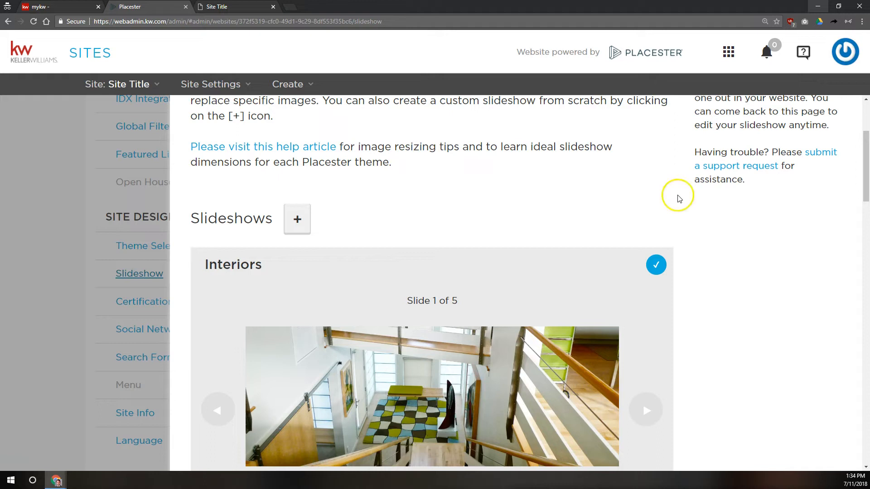
{"action": "scroll", "coordinate": [680, 193], "scroll_direction": "down", "scroll_amount": 2}
{"action": "scroll", "coordinate": [512, 287], "scroll_direction": "down", "scroll_amount": 13}
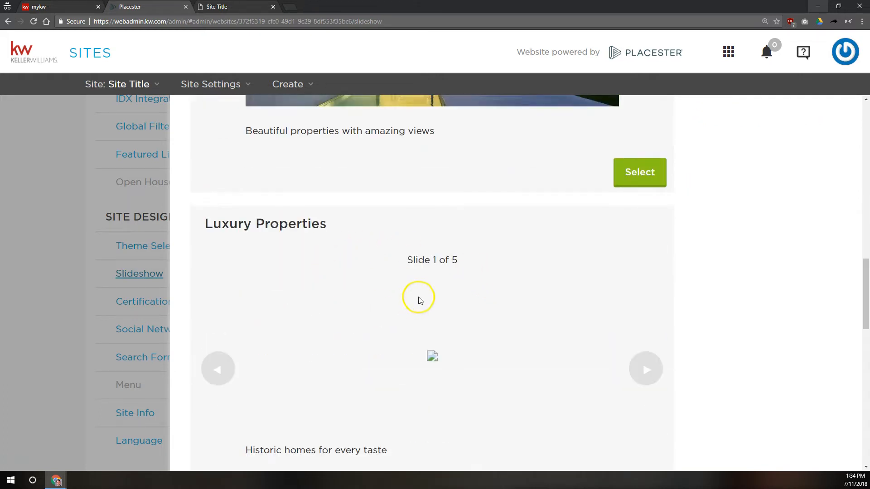
{"action": "scroll", "coordinate": [430, 290], "scroll_direction": "down", "scroll_amount": 3}
{"action": "scroll", "coordinate": [367, 312], "scroll_direction": "up", "scroll_amount": 10}
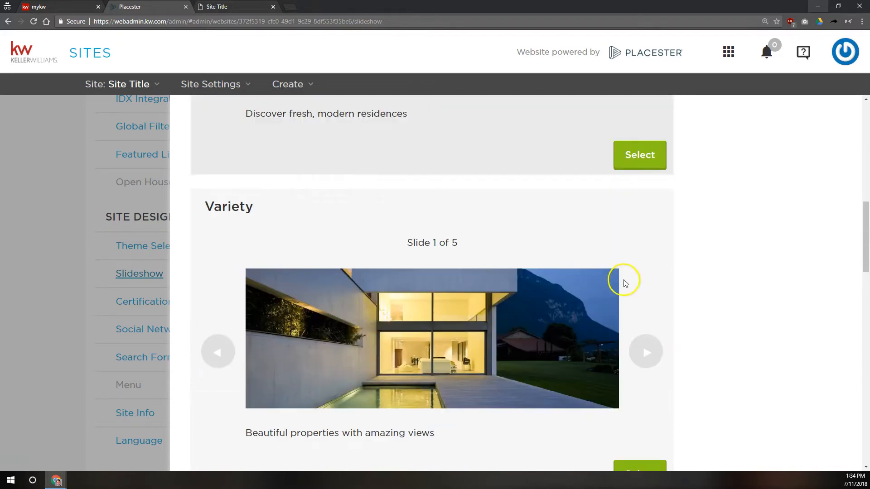
{"action": "scroll", "coordinate": [623, 276], "scroll_direction": "up", "scroll_amount": 8}
{"action": "scroll", "coordinate": [626, 229], "scroll_direction": "down", "scroll_amount": 18}
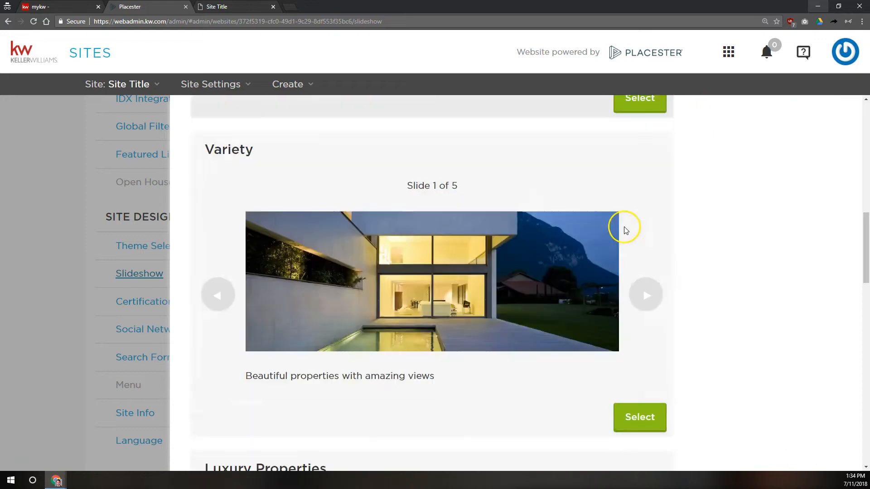
{"action": "scroll", "coordinate": [619, 215], "scroll_direction": "down", "scroll_amount": 7}
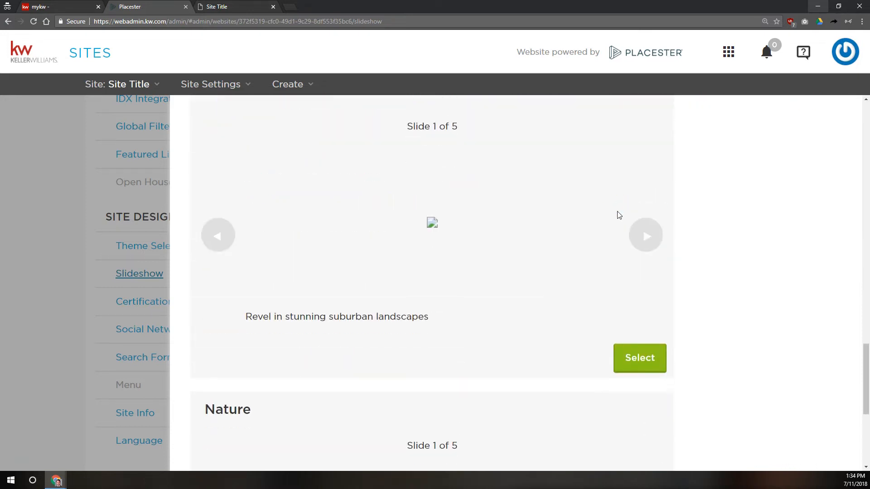
{"action": "scroll", "coordinate": [431, 245], "scroll_direction": "up", "scroll_amount": 5}
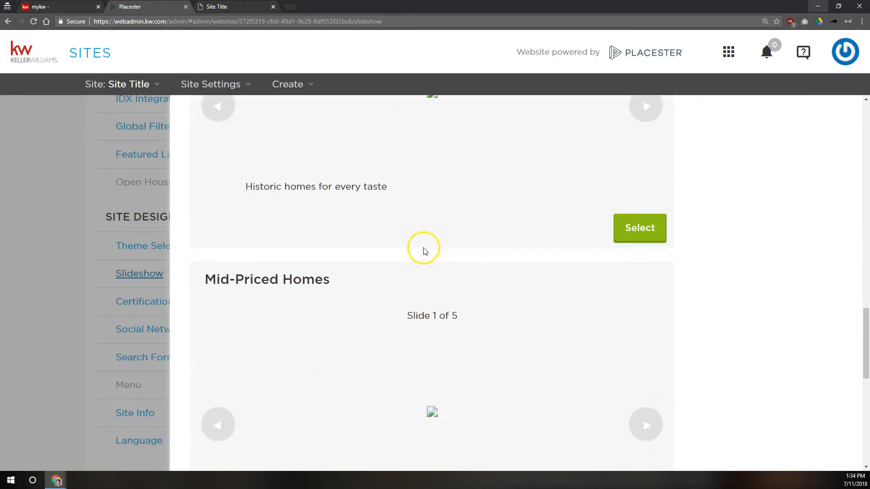
{"action": "scroll", "coordinate": [487, 280], "scroll_direction": "up", "scroll_amount": 4}
{"action": "scroll", "coordinate": [494, 284], "scroll_direction": "down", "scroll_amount": 8}
{"action": "scroll", "coordinate": [494, 278], "scroll_direction": "up", "scroll_amount": 1}
{"action": "scroll", "coordinate": [494, 274], "scroll_direction": "up", "scroll_amount": 1}
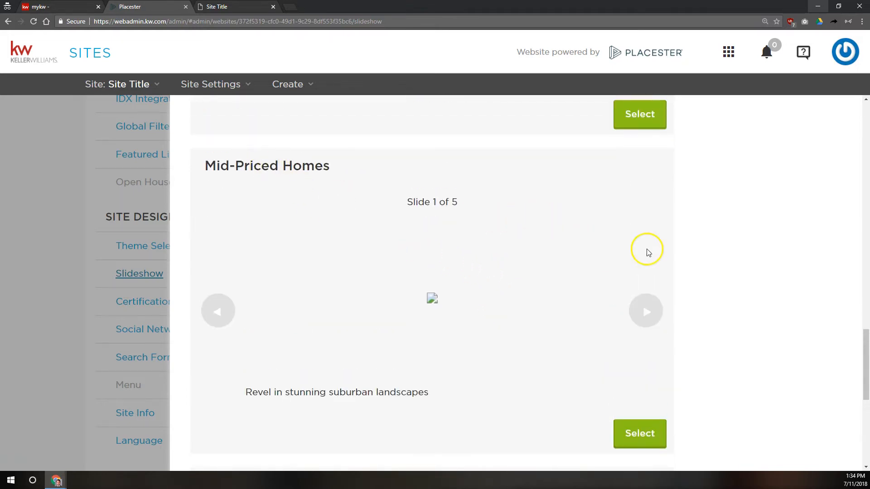
Step: Open the Mid-Priced Homes slideshow and review its five slide images
{"action": "left_click", "coordinate": [657, 436]}
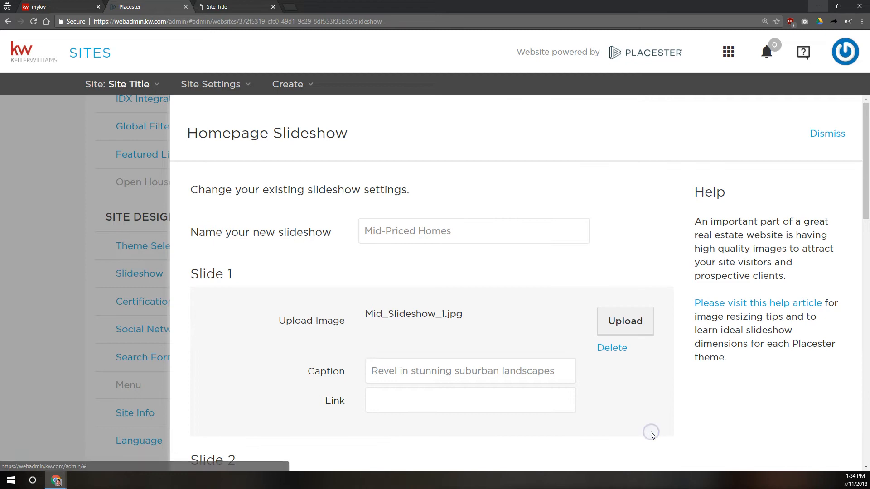
{"action": "scroll", "coordinate": [562, 294], "scroll_direction": "down", "scroll_amount": 5}
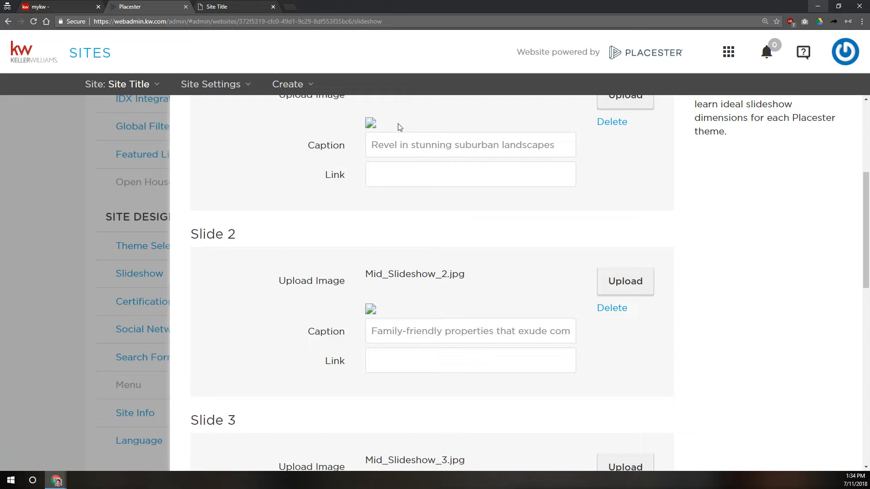
{"action": "scroll", "coordinate": [398, 130], "scroll_direction": "up", "scroll_amount": 3}
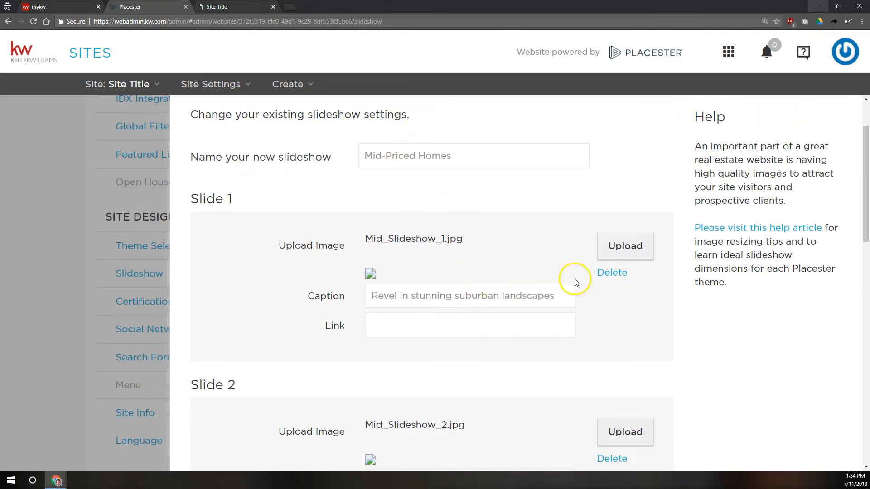
{"action": "scroll", "coordinate": [485, 271], "scroll_direction": "down", "scroll_amount": 5}
{"action": "scroll", "coordinate": [483, 274], "scroll_direction": "up", "scroll_amount": 5}
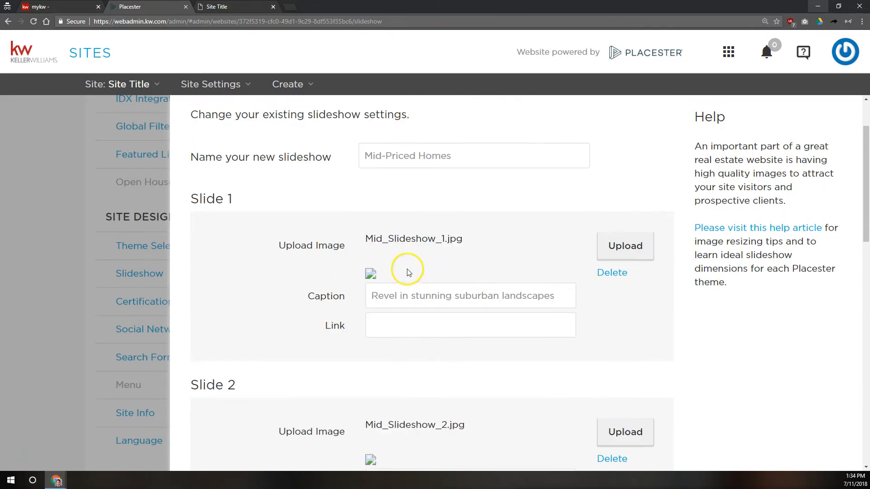
{"action": "scroll", "coordinate": [447, 273], "scroll_direction": "down", "scroll_amount": 12}
{"action": "scroll", "coordinate": [441, 287], "scroll_direction": "up", "scroll_amount": 3}
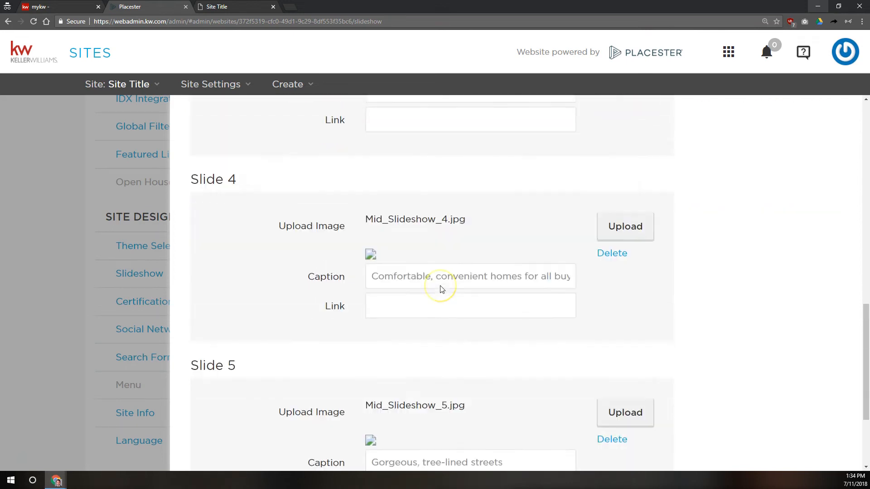
{"action": "scroll", "coordinate": [441, 288], "scroll_direction": "up", "scroll_amount": 9}
{"action": "scroll", "coordinate": [625, 264], "scroll_direction": "up", "scroll_amount": 3}
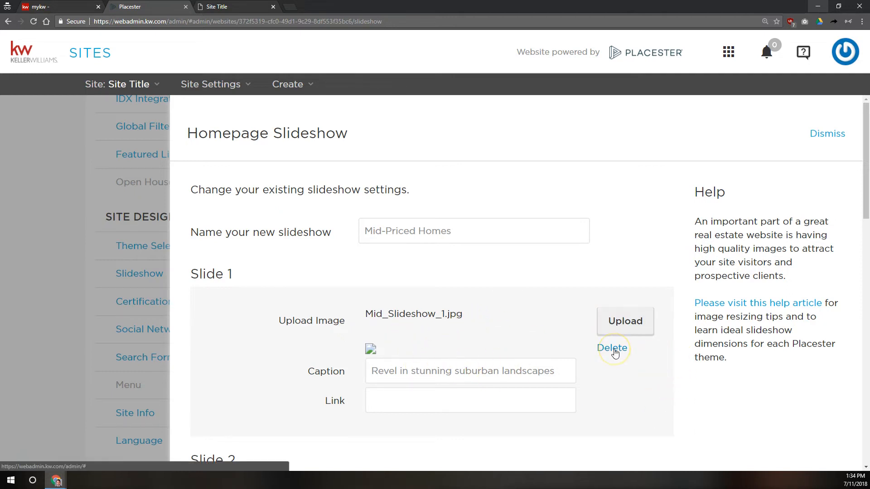
{"action": "scroll", "coordinate": [615, 353], "scroll_direction": "down", "scroll_amount": 2}
Step: Click into Slide 1's caption, then switch to the live site and highlight the hero caption
{"action": "left_click", "coordinate": [612, 300]}
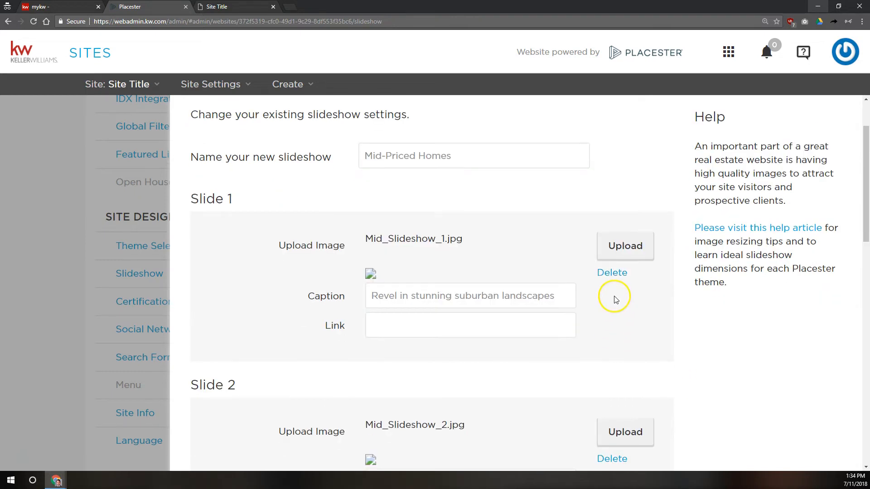
{"action": "left_click", "coordinate": [497, 295]}
{"action": "key", "text": "ctrl+Tab"}
{"action": "left_click_drag", "start_coordinate": [15, 328], "coordinate": [161, 328]}
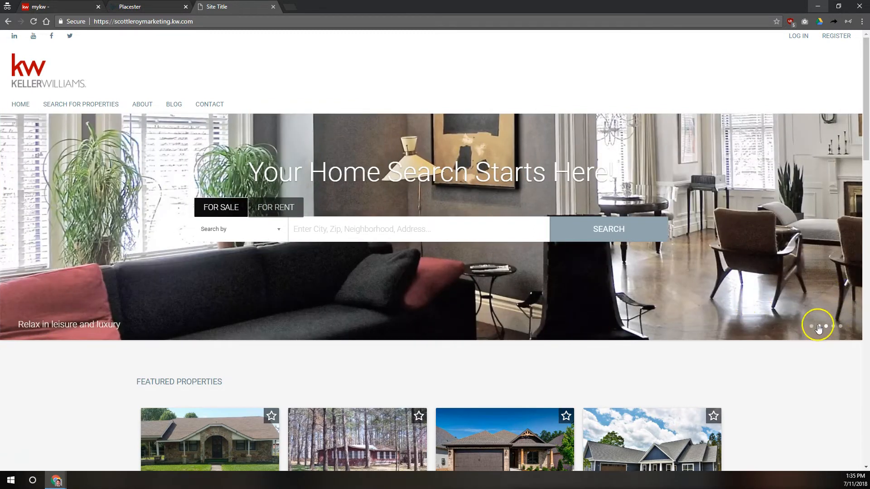
Step: On the live site, show the 'Luxury living in amazing surroundings' slide, highlight the heading, then return to Placester
{"action": "left_click", "coordinate": [818, 327]}
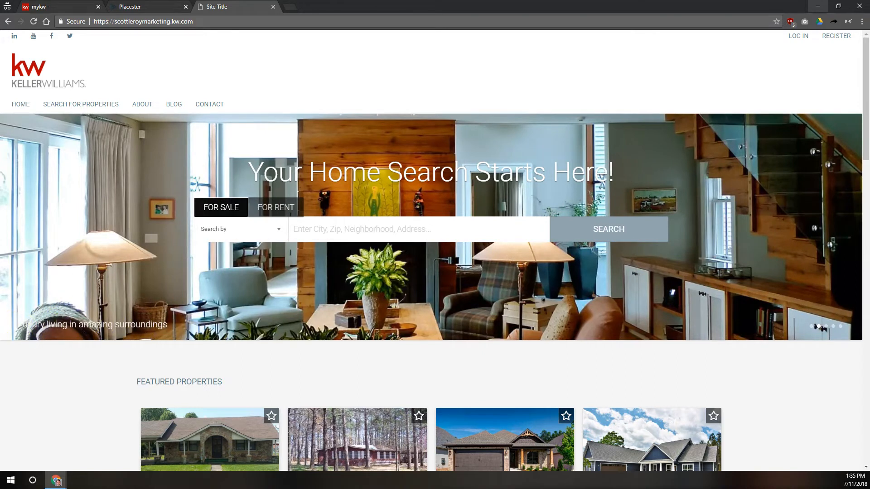
{"action": "left_click", "coordinate": [43, 311]}
{"action": "left_click_drag", "start_coordinate": [248, 172], "coordinate": [641, 173]}
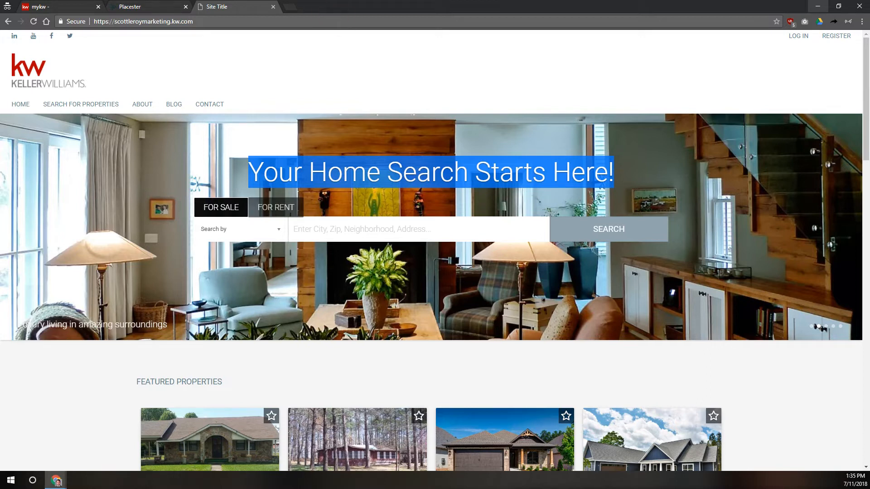
{"action": "left_click", "coordinate": [149, 6]}
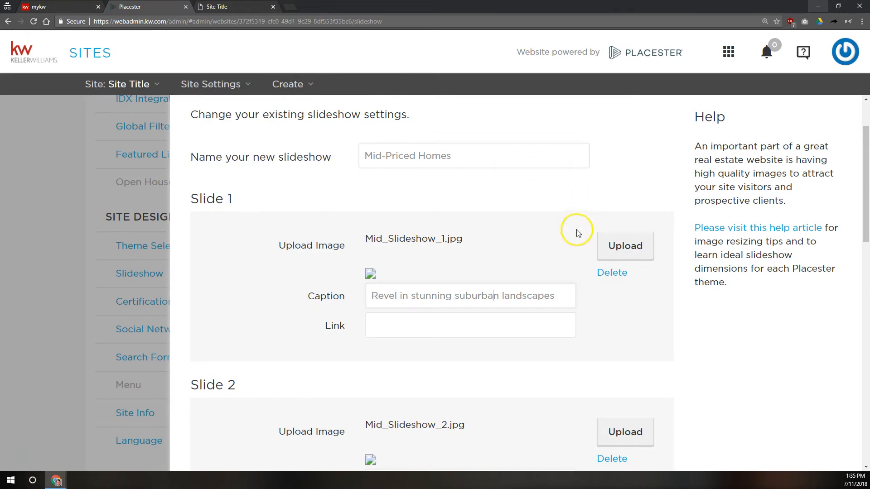
Step: Click into Slide 1's link, check the live site, then leave the editor discarding Mid-Priced Homes changes
{"action": "scroll", "coordinate": [528, 235], "scroll_direction": "down", "scroll_amount": 4}
{"action": "scroll", "coordinate": [528, 234], "scroll_direction": "up", "scroll_amount": 4}
{"action": "left_click", "coordinate": [463, 329]}
{"action": "left_click", "coordinate": [283, 7]}
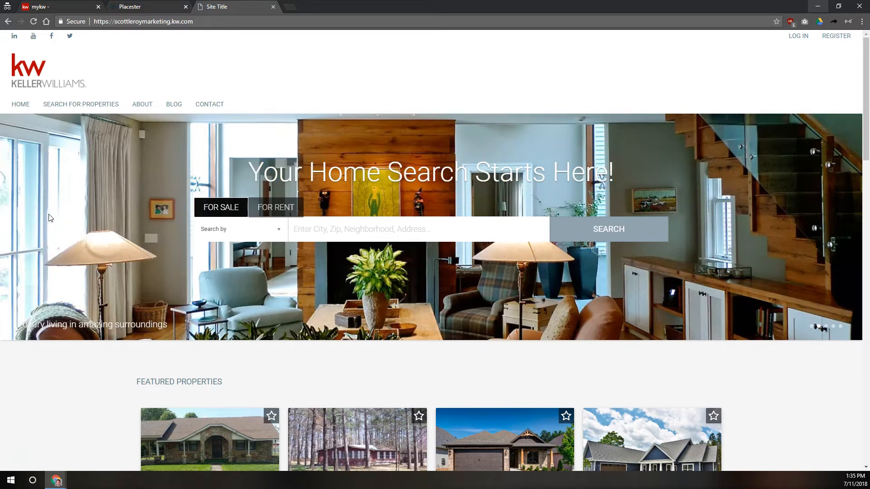
{"action": "left_click", "coordinate": [136, 6]}
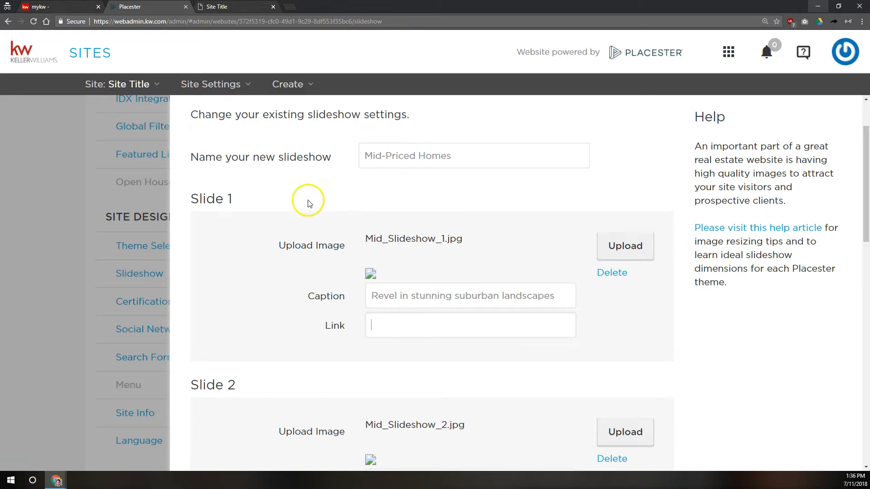
{"action": "left_click", "coordinate": [163, 252]}
{"action": "left_click", "coordinate": [466, 268]}
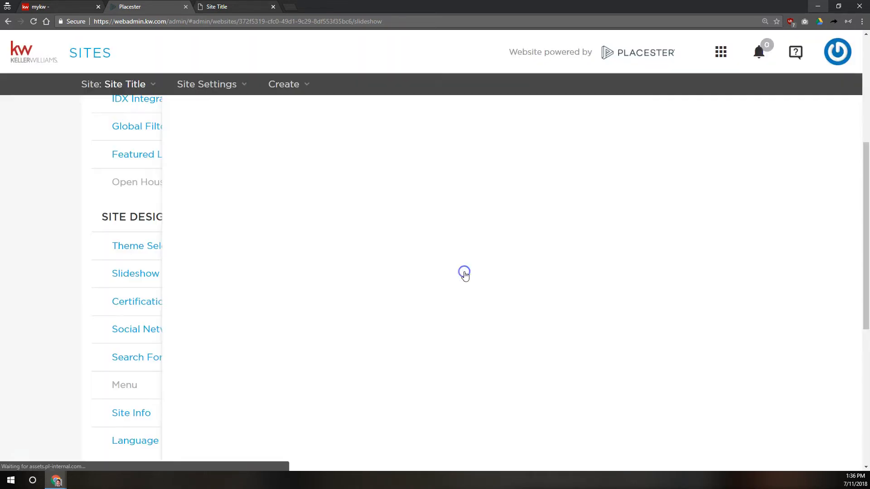
Step: Reopen the Slideshow settings and open the image-resizing 'help article' link in a new tab
{"action": "left_click", "coordinate": [142, 274]}
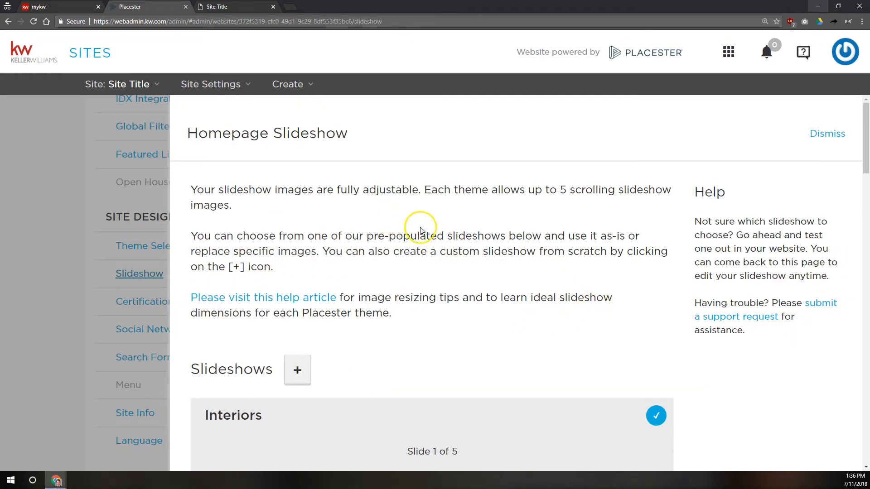
{"action": "scroll", "coordinate": [432, 226], "scroll_direction": "down", "scroll_amount": 1}
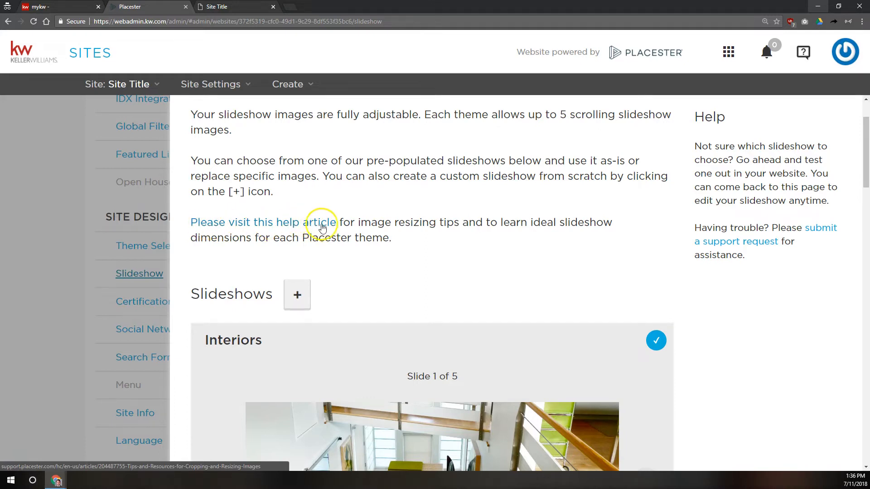
{"action": "mouse_move", "coordinate": [360, 225]}
{"action": "left_mouse_down"}
{"action": "mouse_move", "coordinate": [378, 238]}
{"action": "mouse_move", "coordinate": [369, 236]}
{"action": "left_mouse_up"}
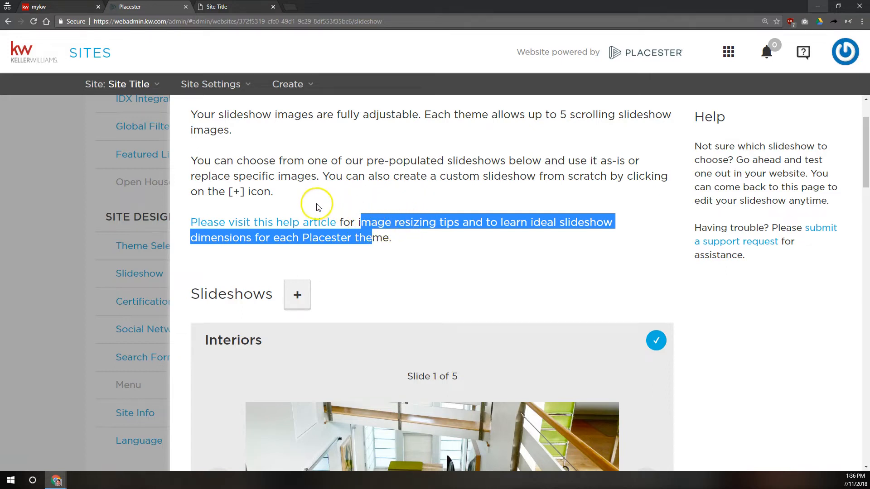
{"action": "right_click", "coordinate": [325, 228]}
{"action": "left_click", "coordinate": [345, 233]}
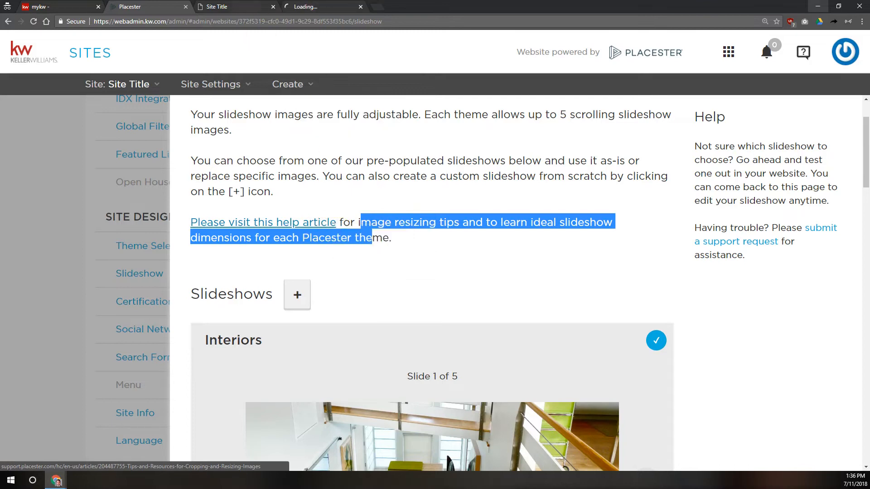
{"action": "key", "text": "ctrl+Tab"}
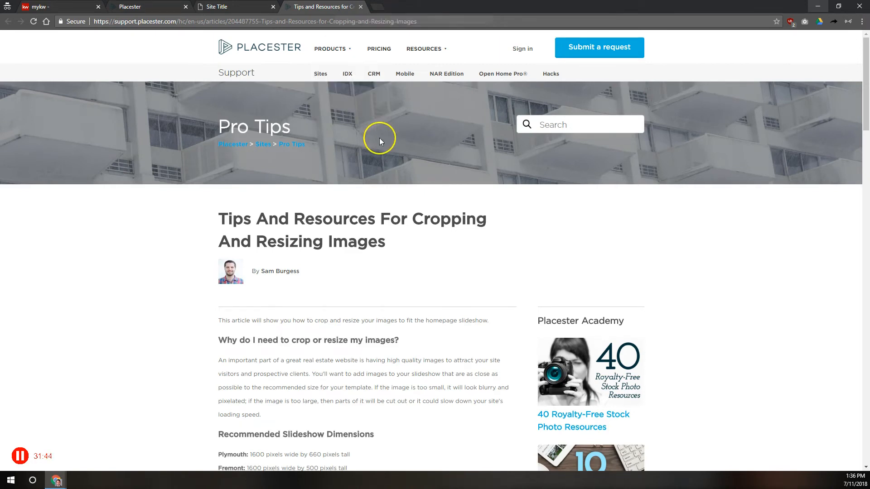
{"action": "scroll", "coordinate": [324, 226], "scroll_direction": "down", "scroll_amount": 5}
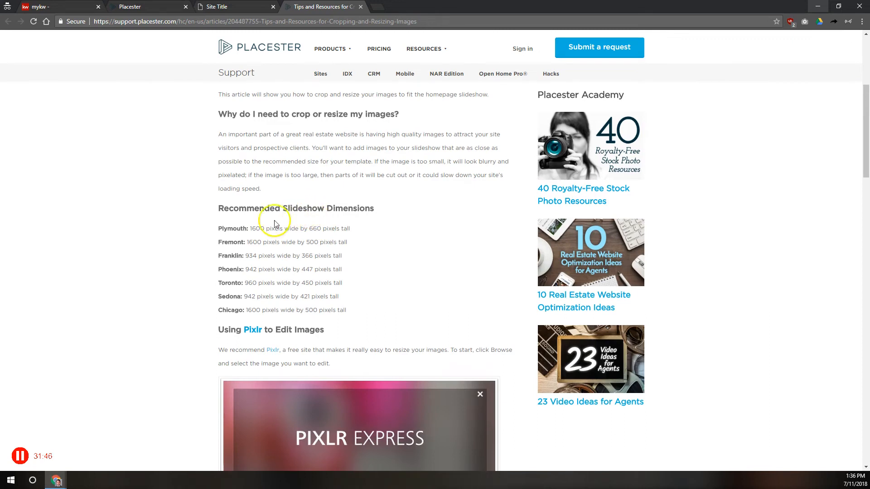
{"action": "left_click_drag", "start_coordinate": [215, 229], "coordinate": [390, 318]}
{"action": "left_click", "coordinate": [391, 319]}
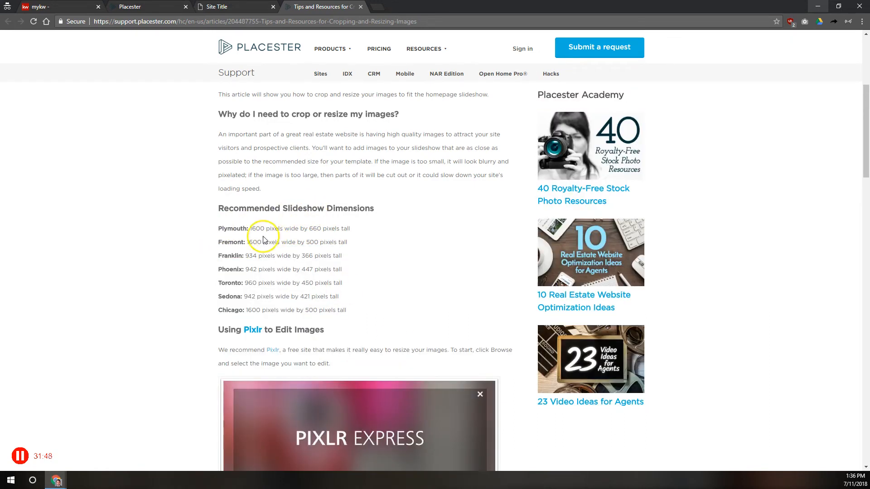
{"action": "left_click_drag", "start_coordinate": [213, 230], "coordinate": [313, 263]}
{"action": "left_click_drag", "start_coordinate": [256, 229], "coordinate": [360, 234]}
{"action": "left_click", "coordinate": [307, 268]}
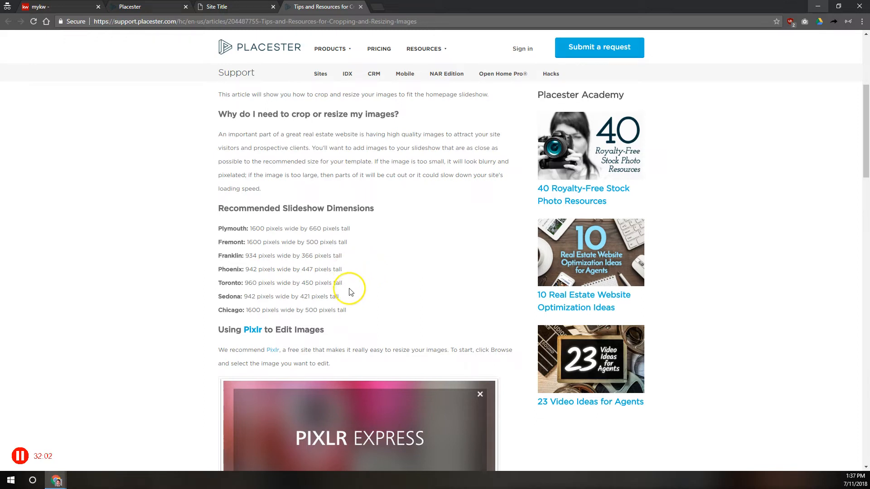
{"action": "left_click_drag", "start_coordinate": [346, 244], "coordinate": [219, 240]}
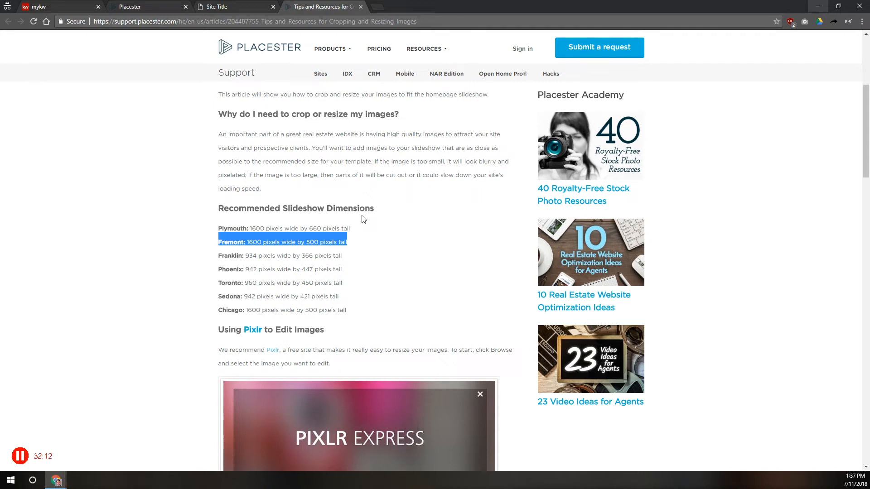
{"action": "scroll", "coordinate": [361, 219], "scroll_direction": "down", "scroll_amount": 13}
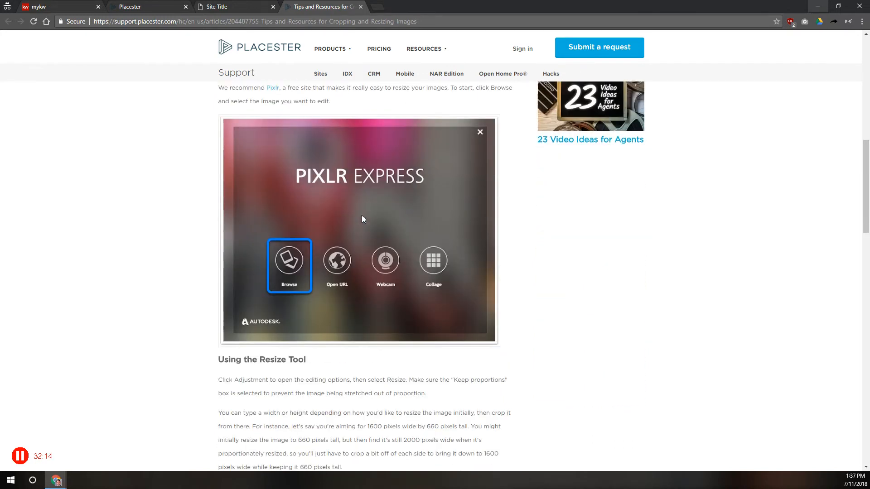
{"action": "scroll", "coordinate": [353, 290], "scroll_direction": "down", "scroll_amount": 3}
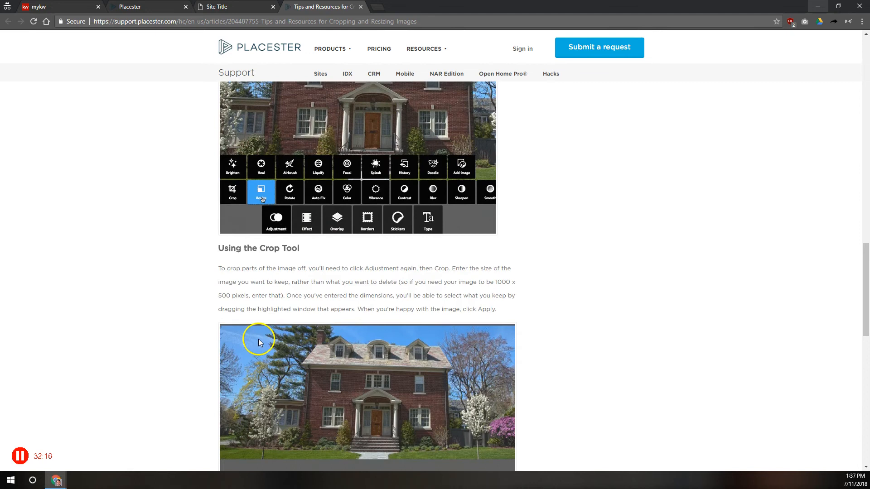
{"action": "scroll", "coordinate": [254, 338], "scroll_direction": "down", "scroll_amount": 5}
{"action": "scroll", "coordinate": [244, 332], "scroll_direction": "down", "scroll_amount": 7}
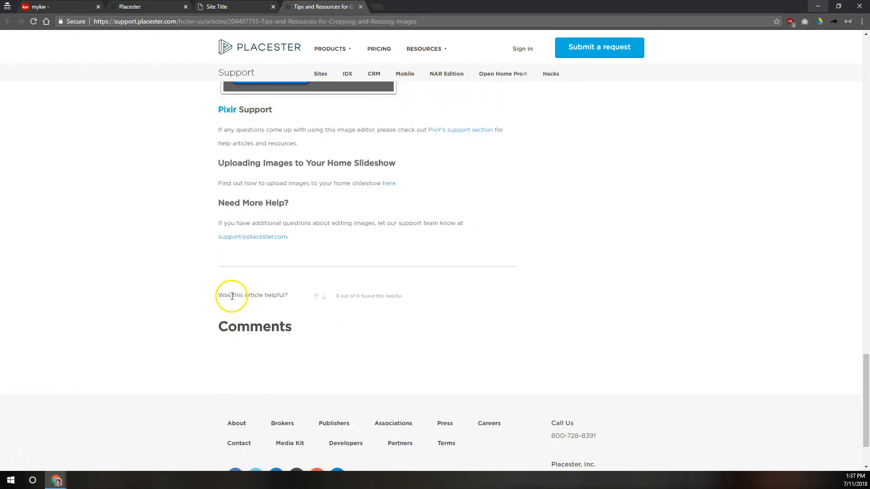
{"action": "scroll", "coordinate": [229, 295], "scroll_direction": "up", "scroll_amount": 20}
Step: Return to the admin's Slideshow panel, clear the highlight, and close the resizing tips article tab
{"action": "left_click", "coordinate": [172, 6]}
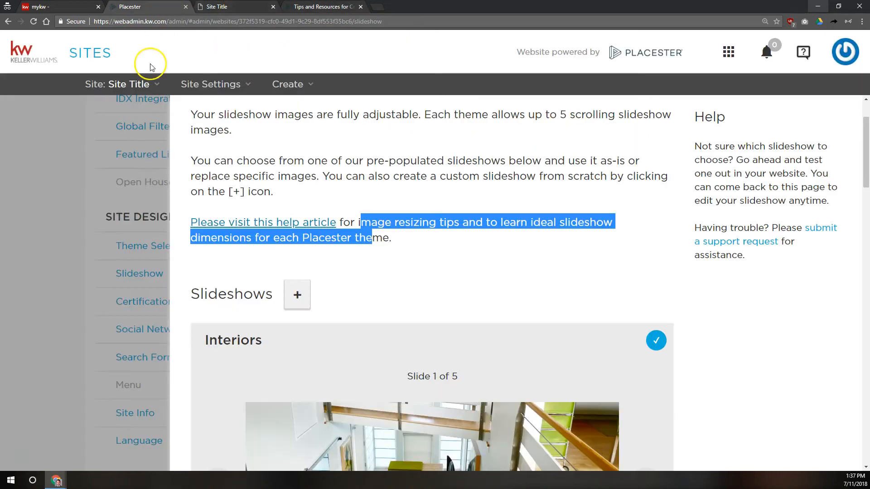
{"action": "left_click", "coordinate": [329, 271]}
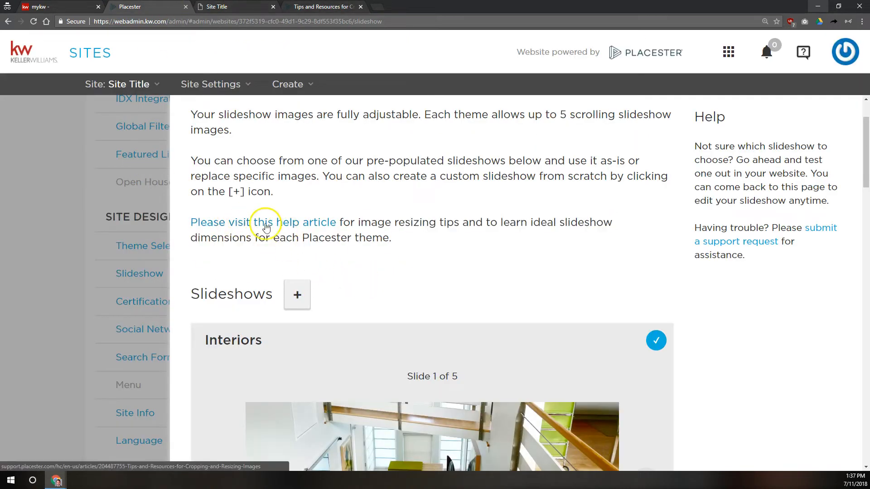
{"action": "left_click", "coordinate": [360, 7]}
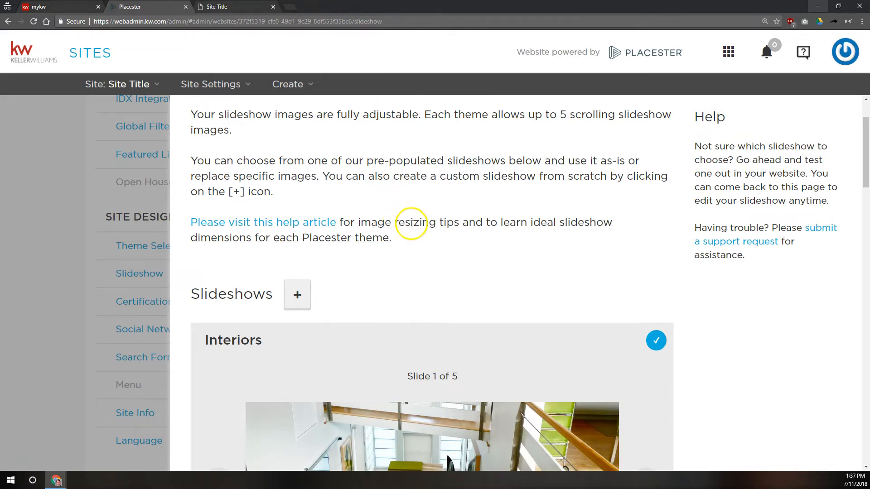
{"action": "scroll", "coordinate": [412, 227], "scroll_direction": "down", "scroll_amount": 2}
Step: Start a new slideshow named 'Class 2018 07 11' and begin choosing Slide 1's image
{"action": "left_click", "coordinate": [297, 220]}
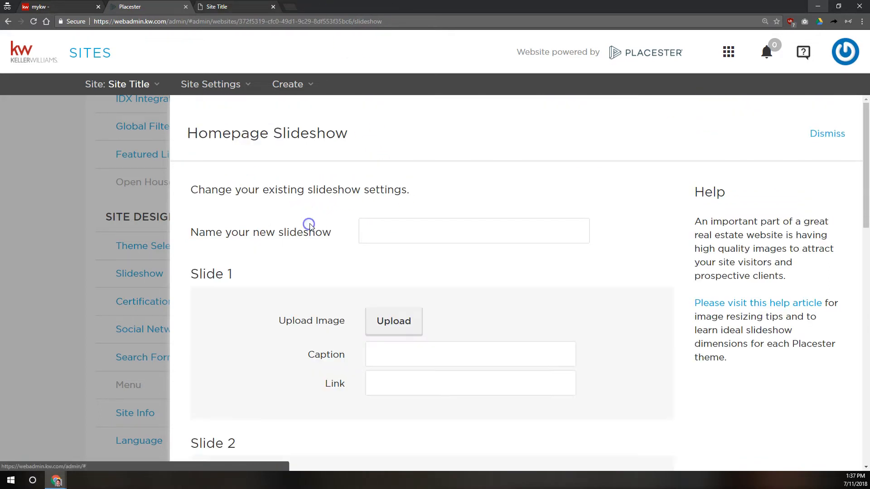
{"action": "left_click", "coordinate": [452, 232]}
{"action": "type", "text": "Class 2018 07 11"}
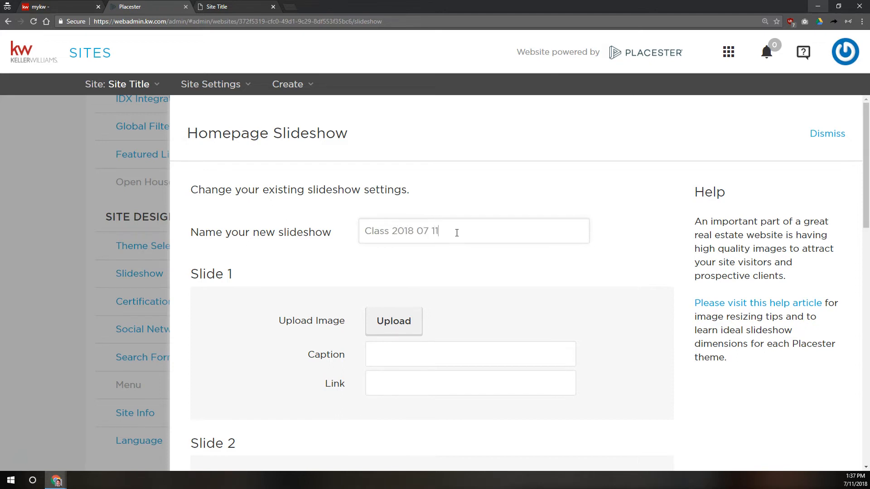
{"action": "scroll", "coordinate": [410, 257], "scroll_direction": "down", "scroll_amount": 2}
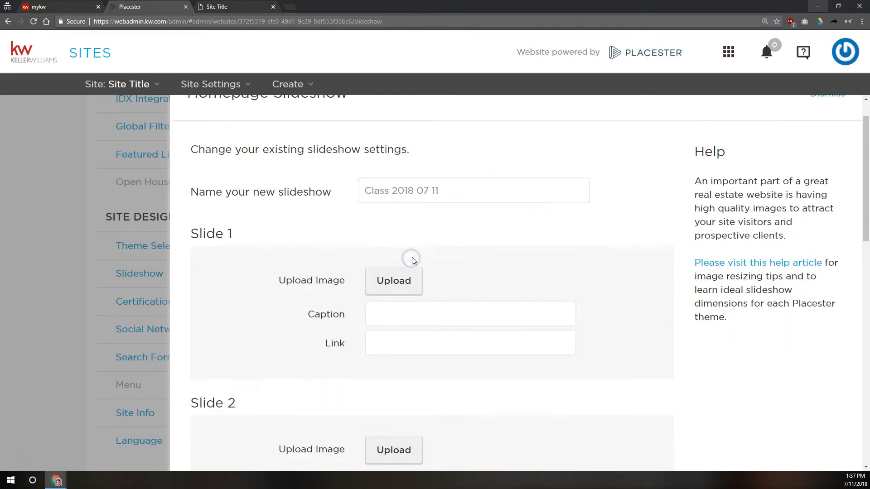
{"action": "scroll", "coordinate": [436, 244], "scroll_direction": "down", "scroll_amount": 14}
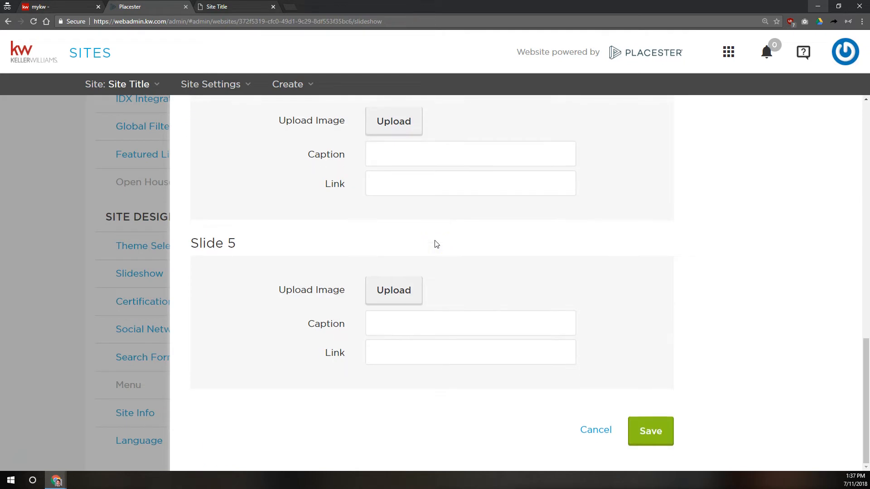
{"action": "scroll", "coordinate": [436, 245], "scroll_direction": "up", "scroll_amount": 9}
{"action": "scroll", "coordinate": [436, 245], "scroll_direction": "up", "scroll_amount": 7}
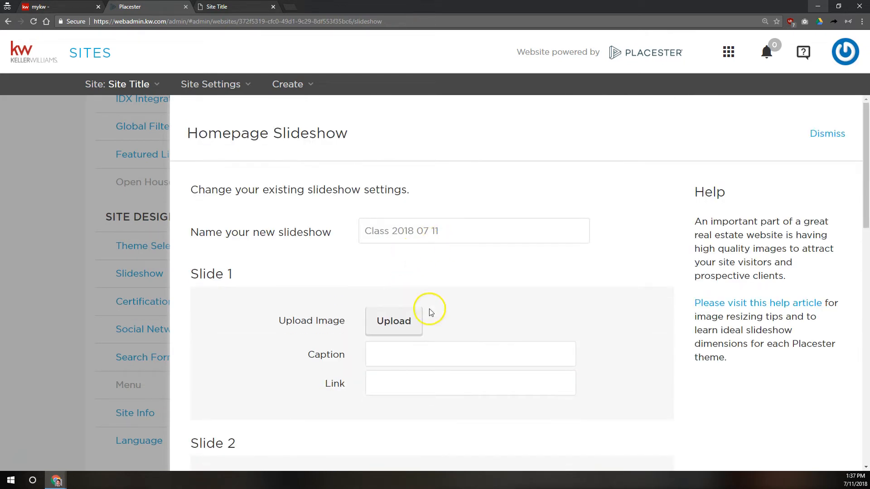
{"action": "left_click", "coordinate": [389, 321]}
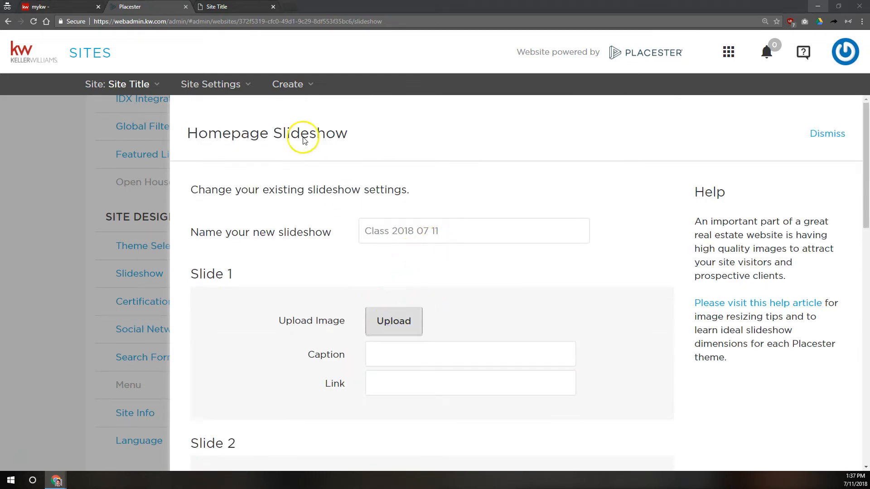
Step: Upload the balloon image from Placester > Website Class Images > Main Slideshow to Slide 1
{"action": "double_click", "coordinate": [99, 50]}
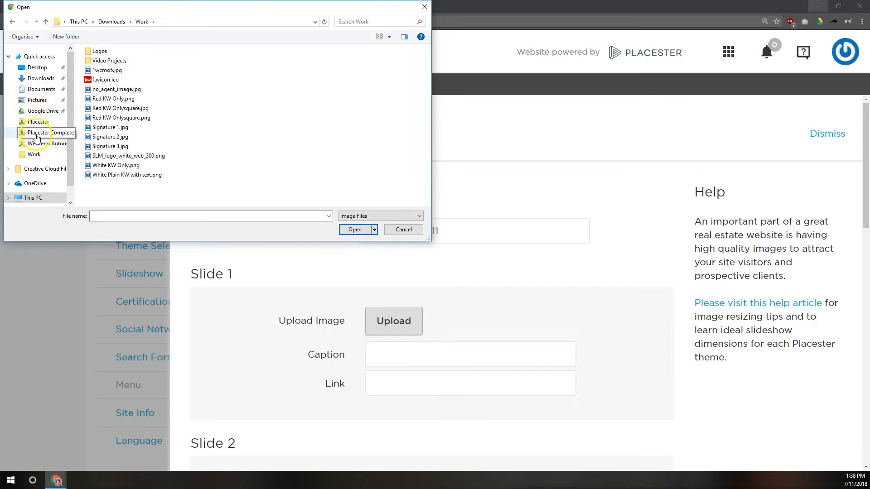
{"action": "left_click", "coordinate": [39, 122]}
{"action": "double_click", "coordinate": [116, 62]}
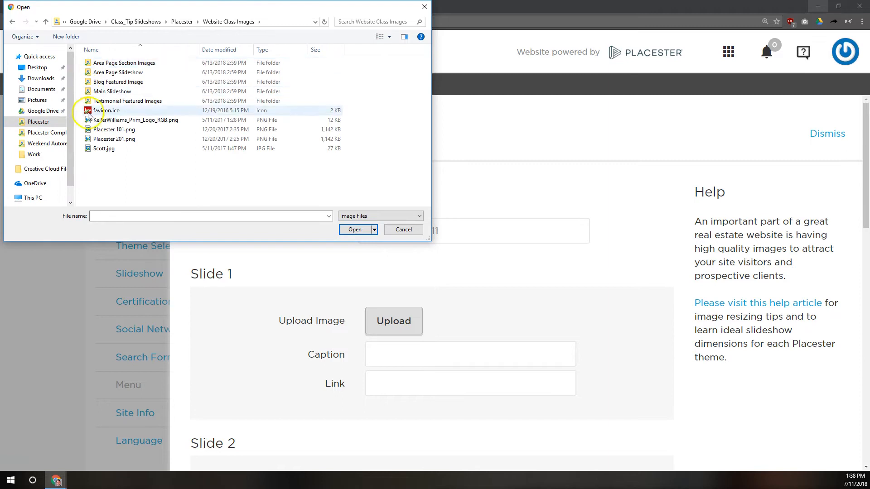
{"action": "left_click", "coordinate": [113, 72]}
{"action": "double_click", "coordinate": [108, 91]}
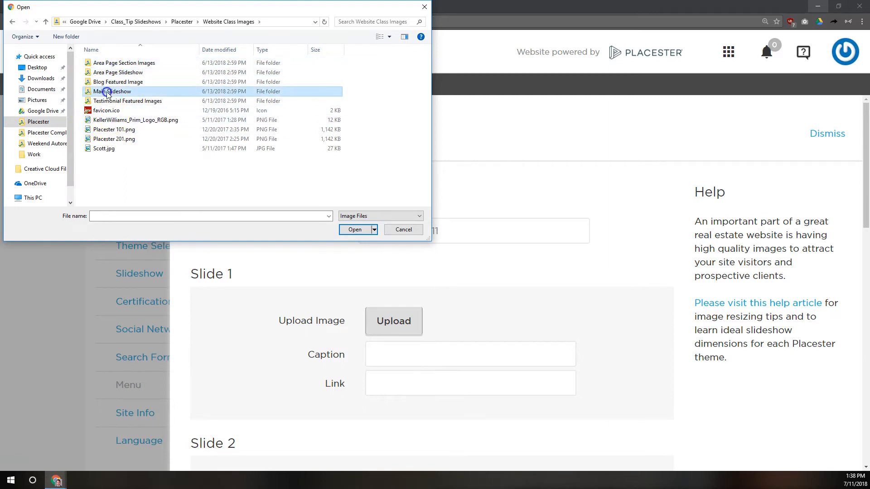
{"action": "double_click", "coordinate": [119, 69]}
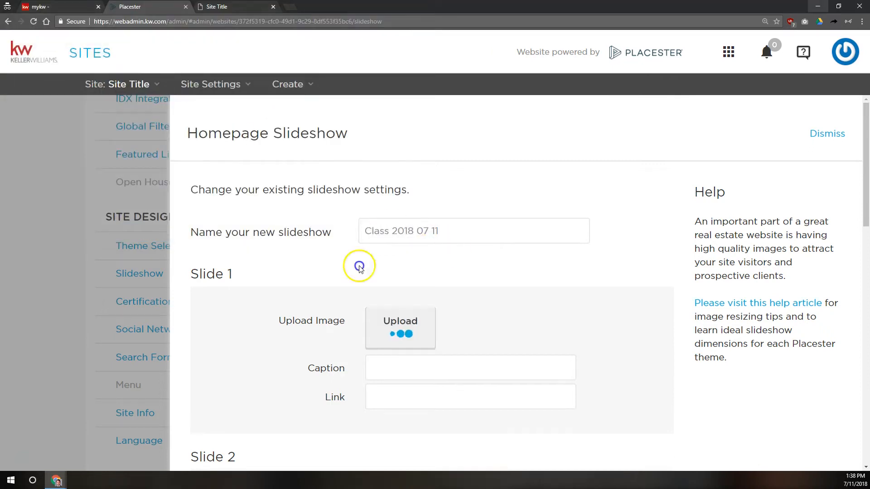
Step: Upload the boots, drip and greece-2707528_1920.jpg lighthouse images to Slides 2, 3 and 4
{"action": "scroll", "coordinate": [352, 278], "scroll_direction": "down", "scroll_amount": 5}
{"action": "left_click", "coordinate": [394, 202]}
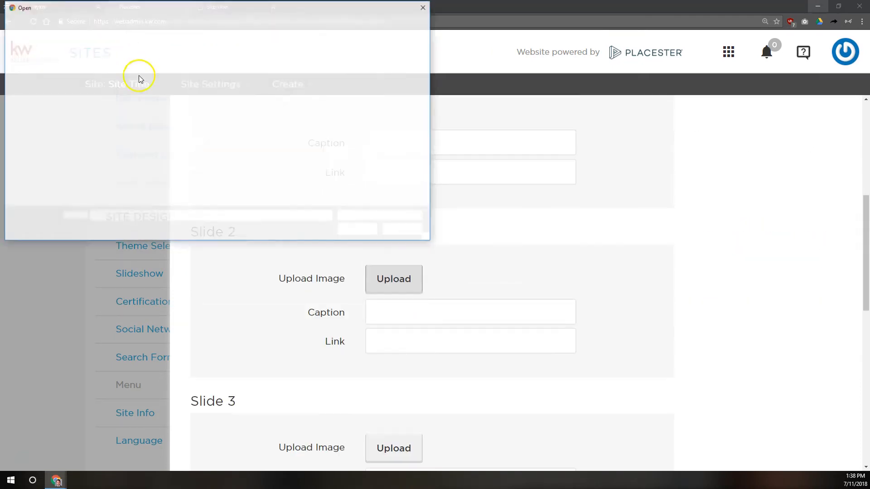
{"action": "double_click", "coordinate": [156, 75]}
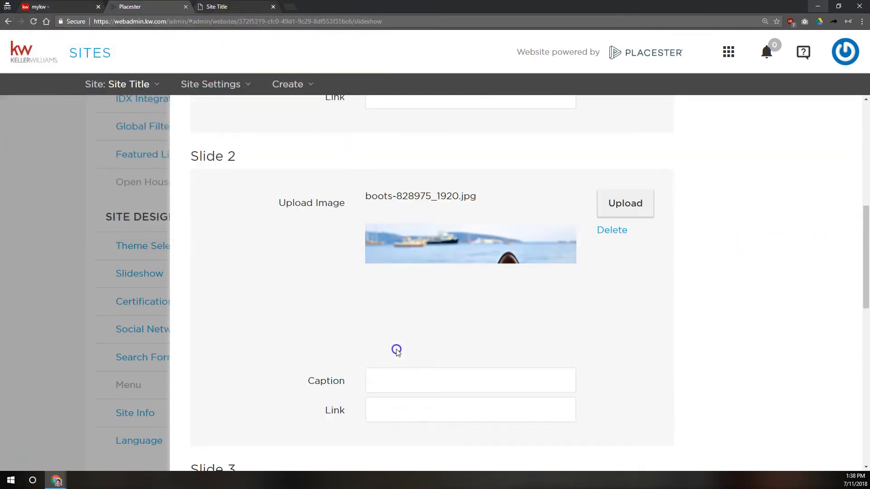
{"action": "scroll", "coordinate": [396, 350], "scroll_direction": "down", "scroll_amount": 5}
{"action": "left_click", "coordinate": [393, 289]}
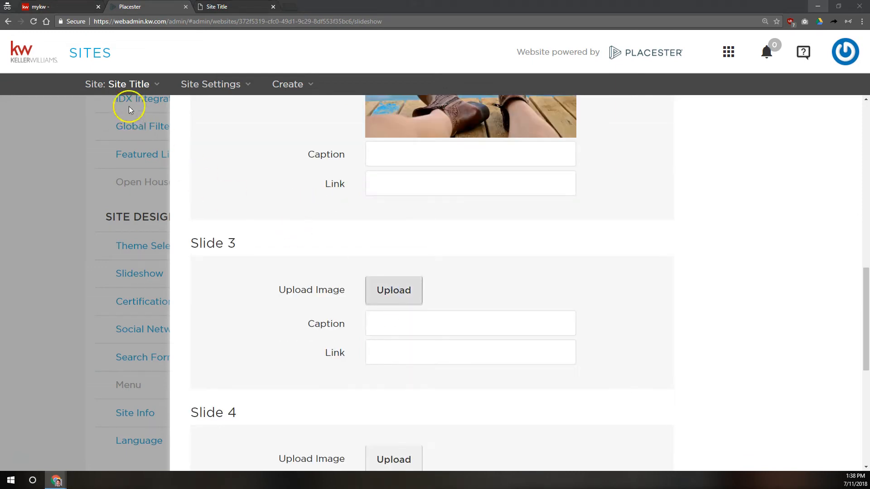
{"action": "double_click", "coordinate": [204, 80]}
{"action": "scroll", "coordinate": [344, 281], "scroll_direction": "down", "scroll_amount": 8}
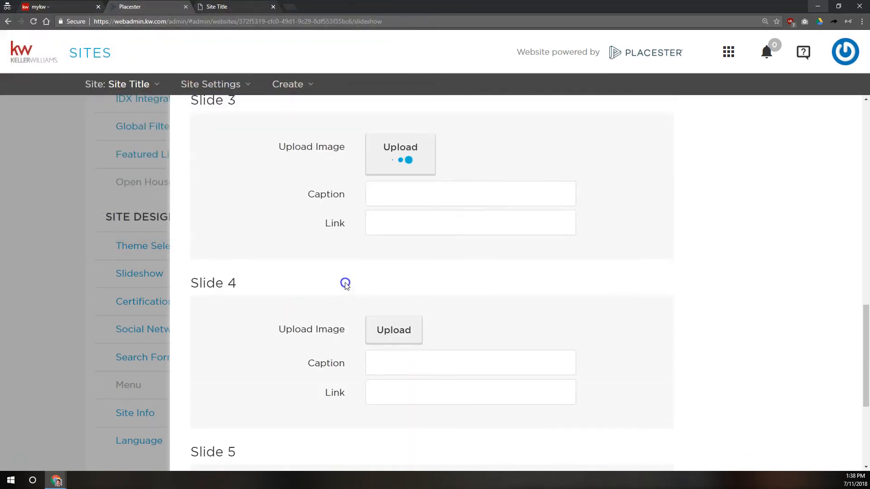
{"action": "left_click", "coordinate": [394, 120]}
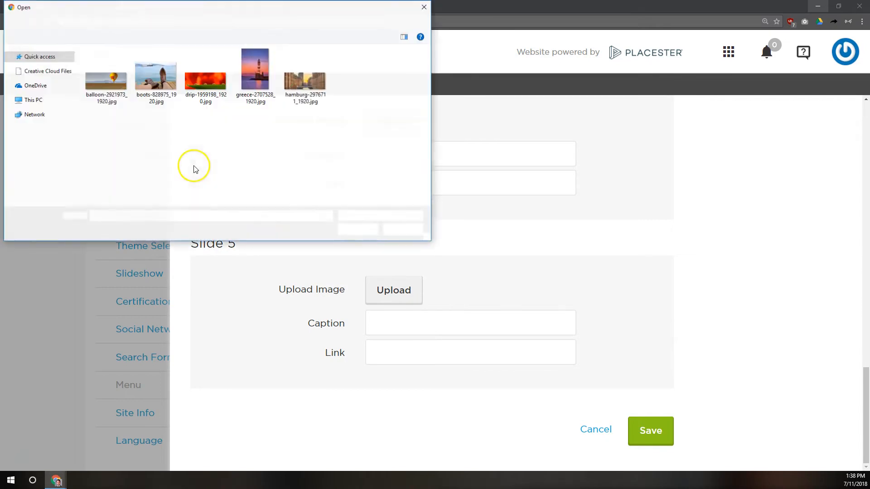
{"action": "double_click", "coordinate": [256, 80]}
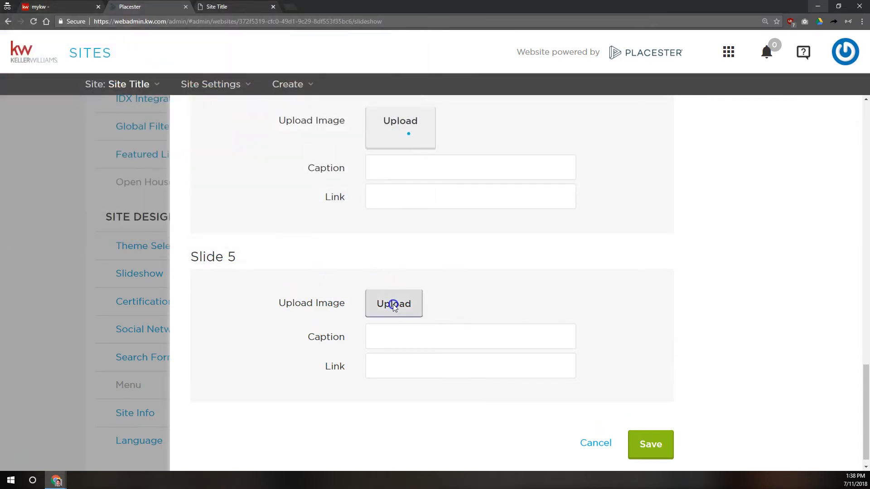
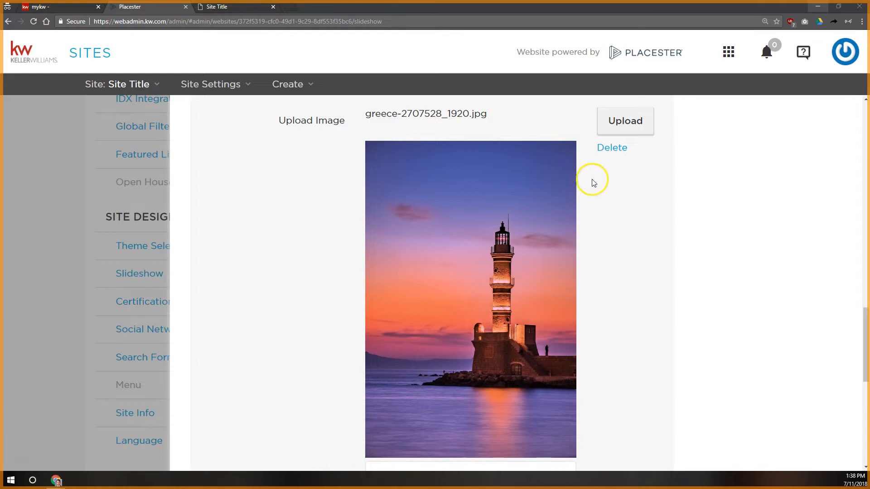
Step: Caption slide 1 'Caption 1' and slide 2 'Caption 2'
{"action": "scroll", "coordinate": [592, 179], "scroll_direction": "down", "scroll_amount": 9}
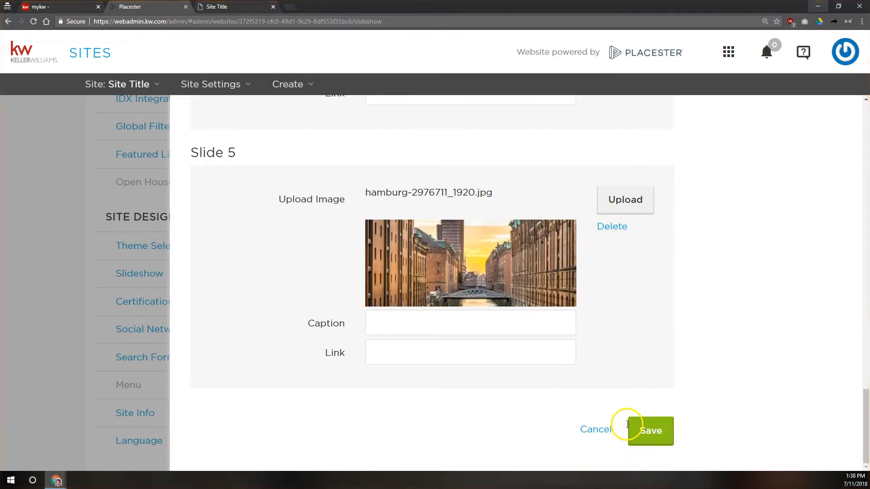
{"action": "scroll", "coordinate": [582, 398], "scroll_direction": "up", "scroll_amount": 10}
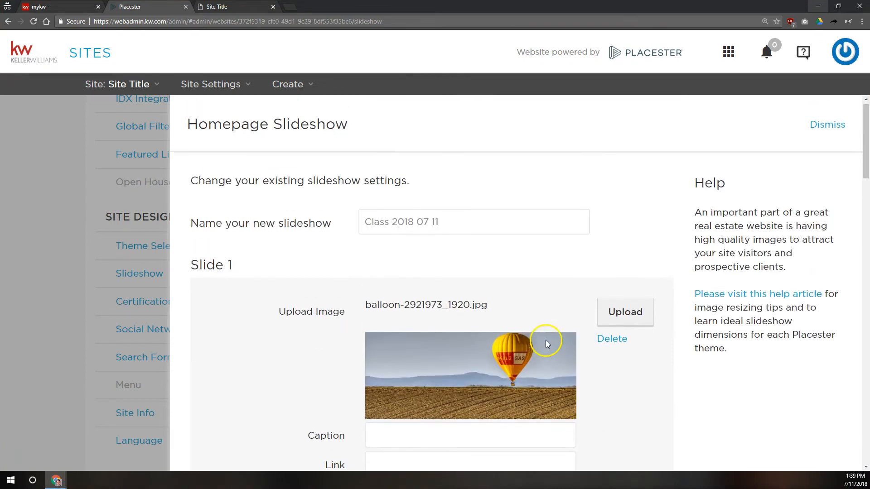
{"action": "scroll", "coordinate": [532, 275], "scroll_direction": "down", "scroll_amount": 10}
{"action": "scroll", "coordinate": [552, 302], "scroll_direction": "up", "scroll_amount": 10}
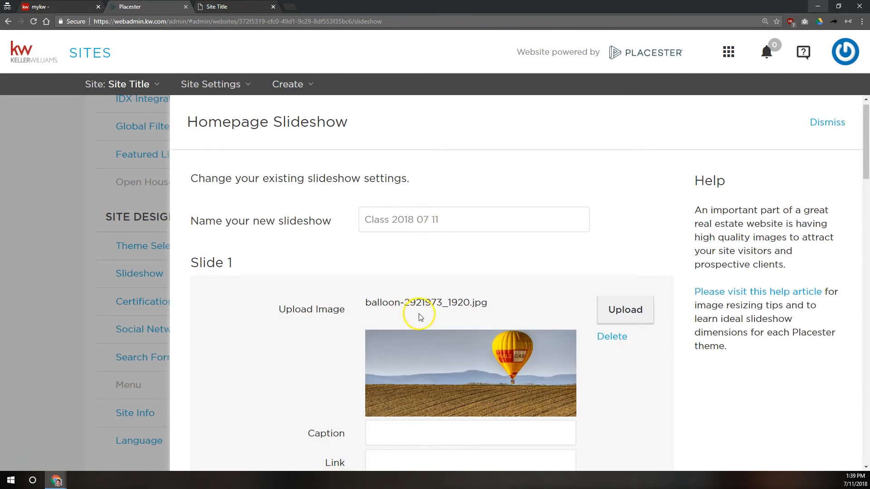
{"action": "scroll", "coordinate": [419, 317], "scroll_direction": "down", "scroll_amount": 3}
{"action": "left_click", "coordinate": [429, 291]}
{"action": "type", "text": "Caption 1"}
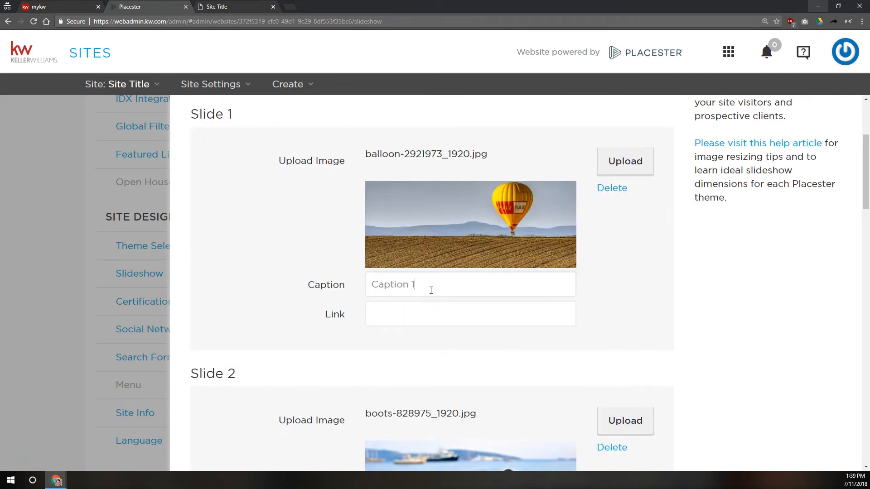
{"action": "scroll", "coordinate": [423, 297], "scroll_direction": "down", "scroll_amount": 5}
{"action": "left_click", "coordinate": [477, 226]}
{"action": "type", "text": "Caption 2"}
Step: Link slide 4 to the marketing website URL and save the slideshow settings
{"action": "scroll", "coordinate": [473, 229], "scroll_direction": "down", "scroll_amount": 8}
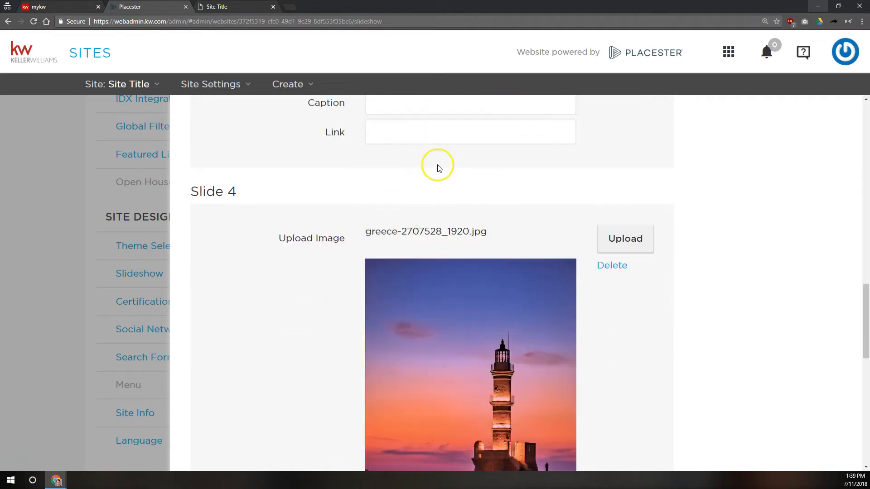
{"action": "scroll", "coordinate": [426, 226], "scroll_direction": "down", "scroll_amount": 6}
{"action": "left_click", "coordinate": [418, 317]}
{"action": "type", "text": "http://"}
{"action": "key", "text": "BackSpace"}
{"action": "key", "text": "BackSpace"}
{"action": "key", "text": "BackSpace"}
{"action": "key", "text": "BackSpace"}
{"action": "key", "text": "BackSpace"}
{"action": "type", "text": "tp://scottleroymarketing.com"}
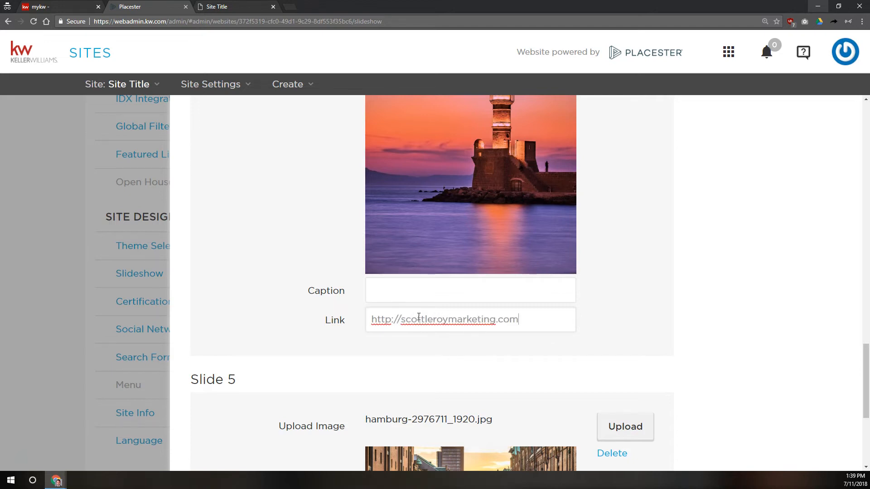
{"action": "key", "text": "Home"}
{"action": "key", "text": "shift+Right"}
{"action": "key", "text": "shift+Right"}
{"action": "key", "text": "shift+Right"}
{"action": "key", "text": "shift+Right"}
{"action": "key", "text": "shift+Right"}
{"action": "key", "text": "shift+Right"}
{"action": "key", "text": "shift+Right"}
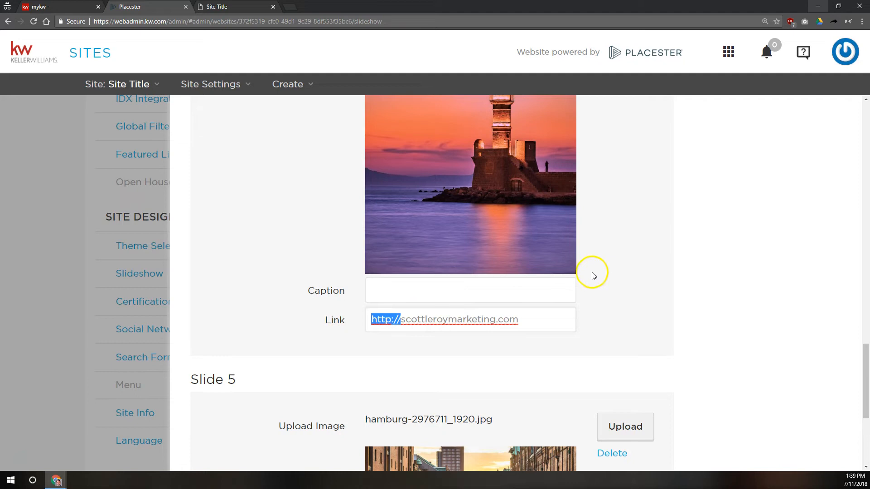
{"action": "left_click", "coordinate": [503, 319]}
{"action": "scroll", "coordinate": [589, 308], "scroll_direction": "down", "scroll_amount": 5}
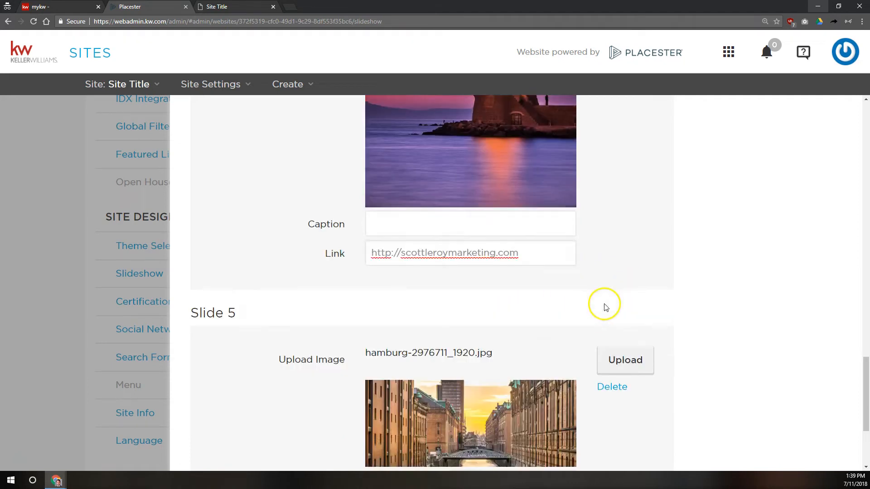
{"action": "left_click", "coordinate": [657, 444]}
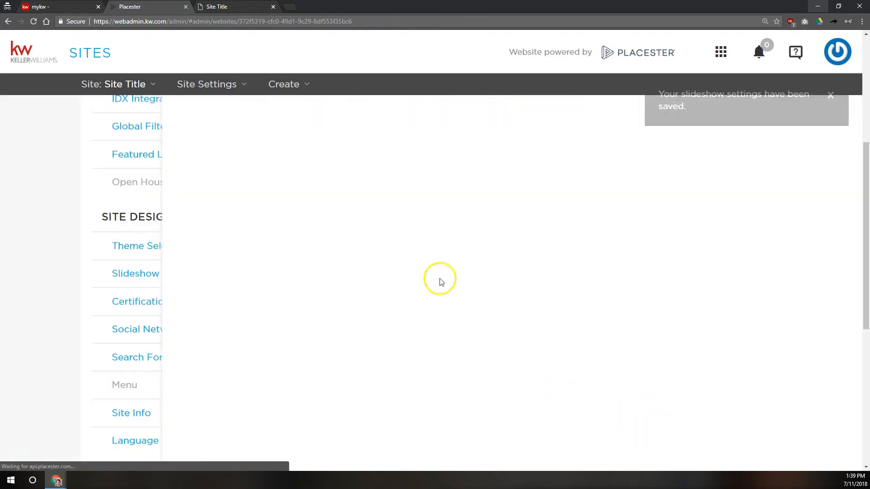
{"action": "left_click", "coordinate": [220, 6]}
Step: Reload the live homepage and check the balloon 'Caption 1' and boots 'Caption 2' slides
{"action": "left_click", "coordinate": [17, 97]}
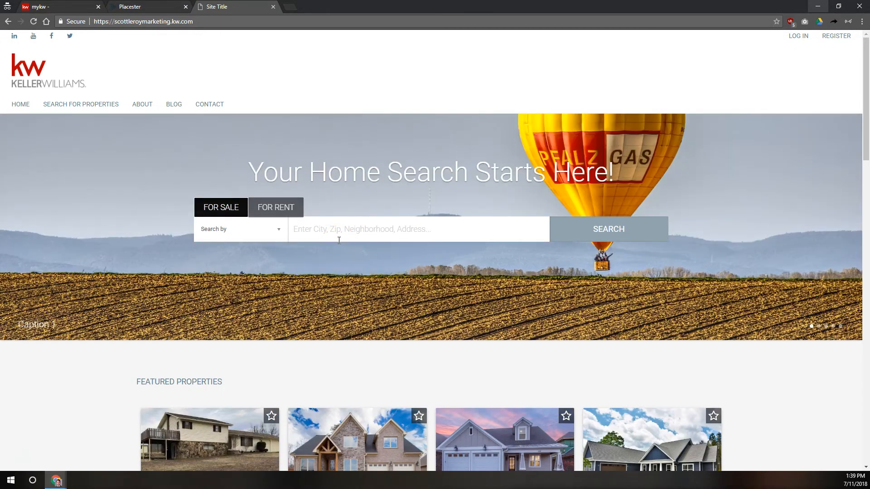
{"action": "scroll", "coordinate": [407, 76], "scroll_direction": "down", "scroll_amount": 1}
{"action": "scroll", "coordinate": [399, 84], "scroll_direction": "down", "scroll_amount": 2}
{"action": "scroll", "coordinate": [311, 155], "scroll_direction": "up", "scroll_amount": 3}
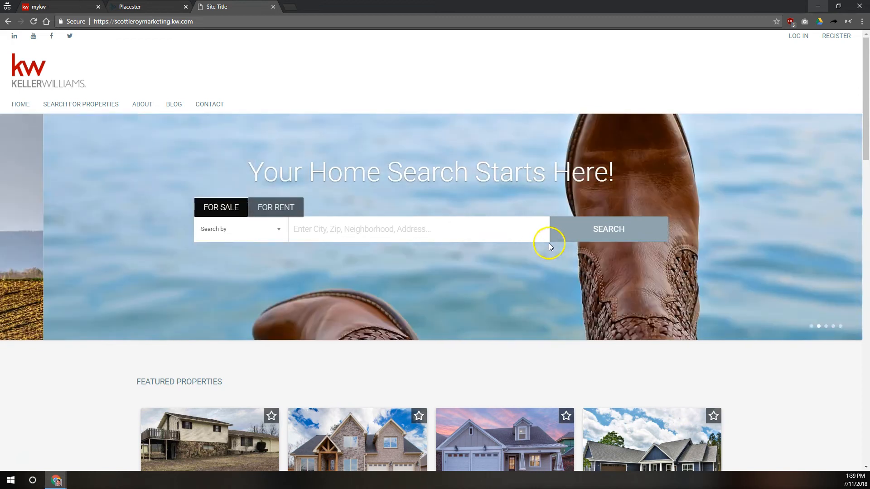
{"action": "left_click", "coordinate": [811, 327]}
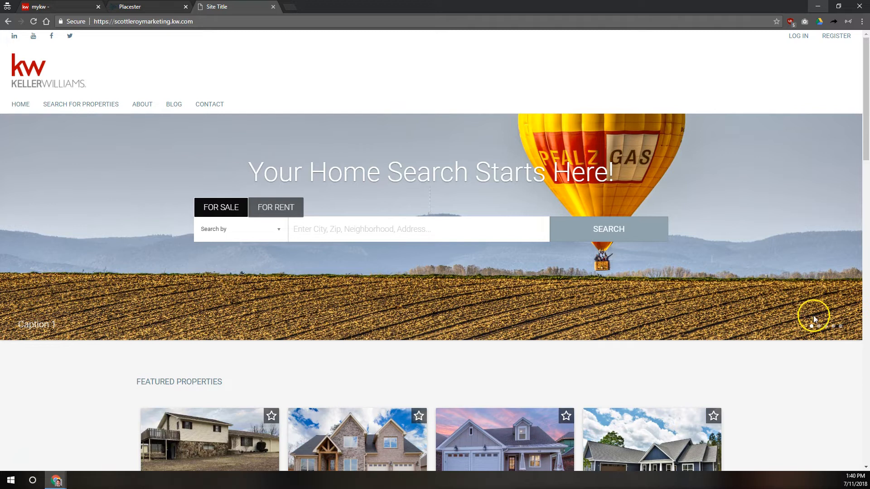
{"action": "left_click", "coordinate": [818, 326]}
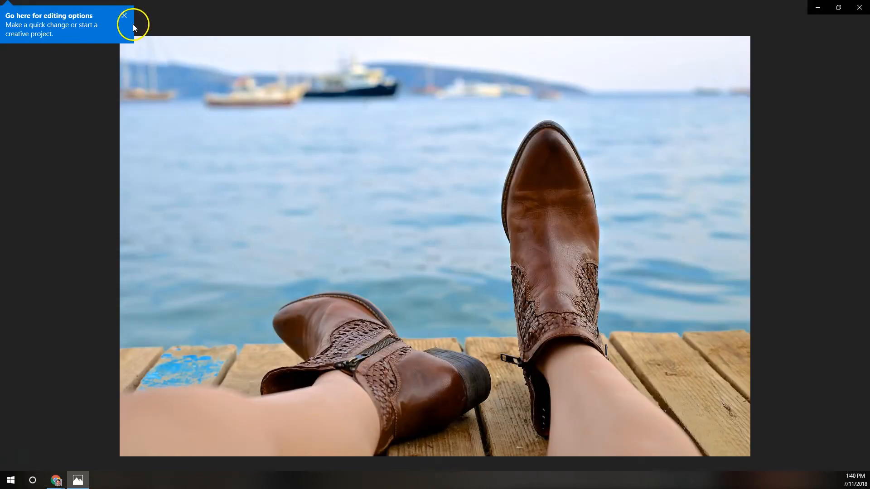
Step: Dismiss the Photos editing tip and bring the live site window back to the front
{"action": "left_click", "coordinate": [780, 52]}
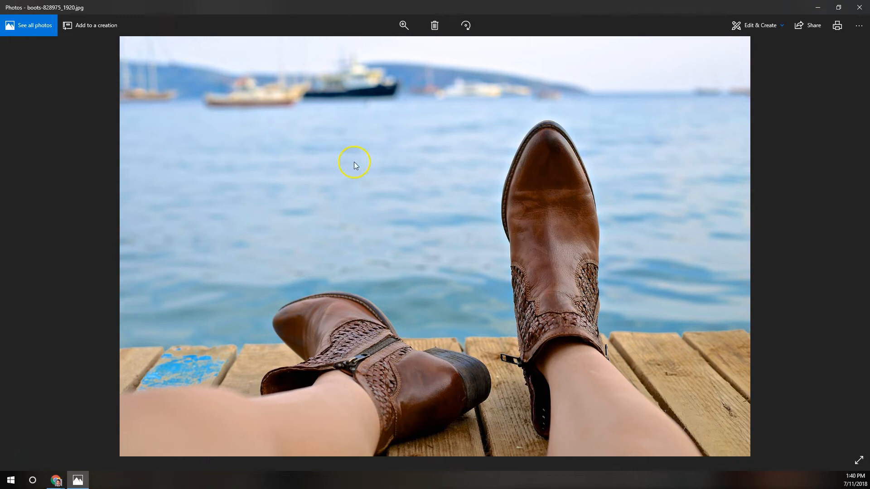
{"action": "left_click", "coordinate": [54, 480]}
{"action": "left_click", "coordinate": [47, 450]}
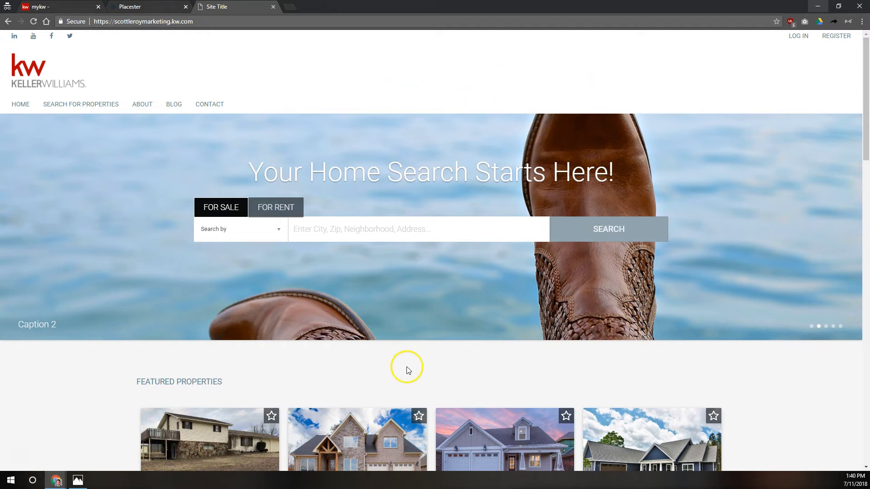
Step: Show the lighthouse slide on the homepage and compare it with the original photo
{"action": "left_click", "coordinate": [834, 327]}
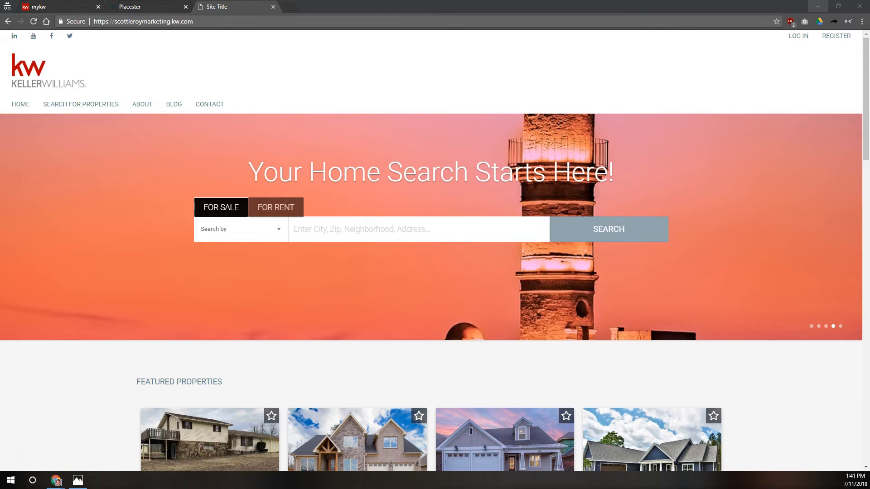
{"action": "left_click", "coordinate": [78, 480]}
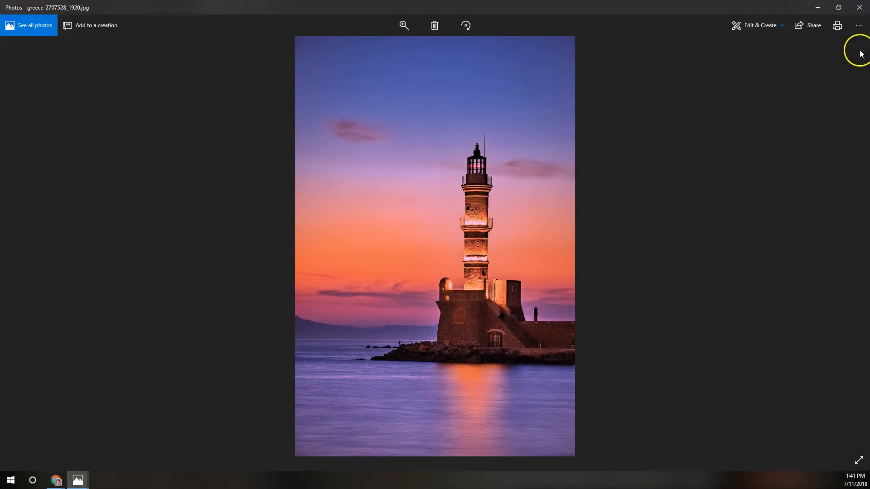
Step: View hamburg-2976711_1920.jpg in Photos, then return to the live site window
{"action": "left_click", "coordinate": [847, 253]}
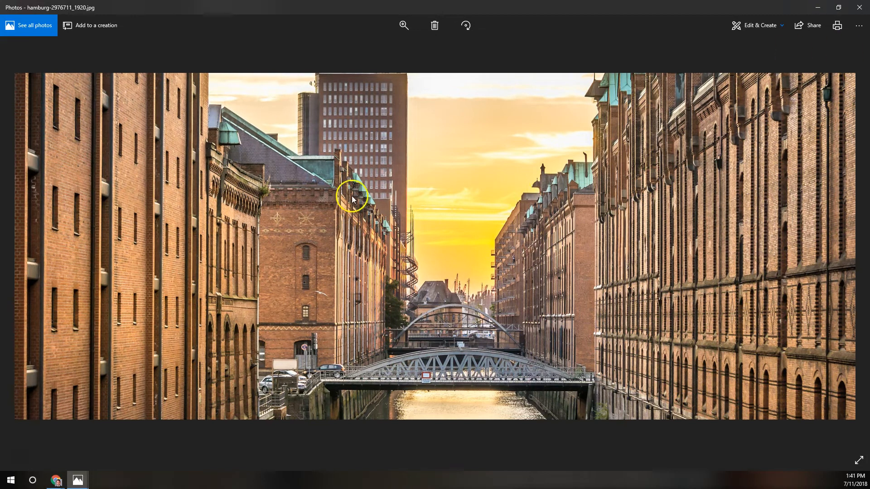
{"action": "left_click", "coordinate": [56, 478]}
{"action": "left_click", "coordinate": [48, 440]}
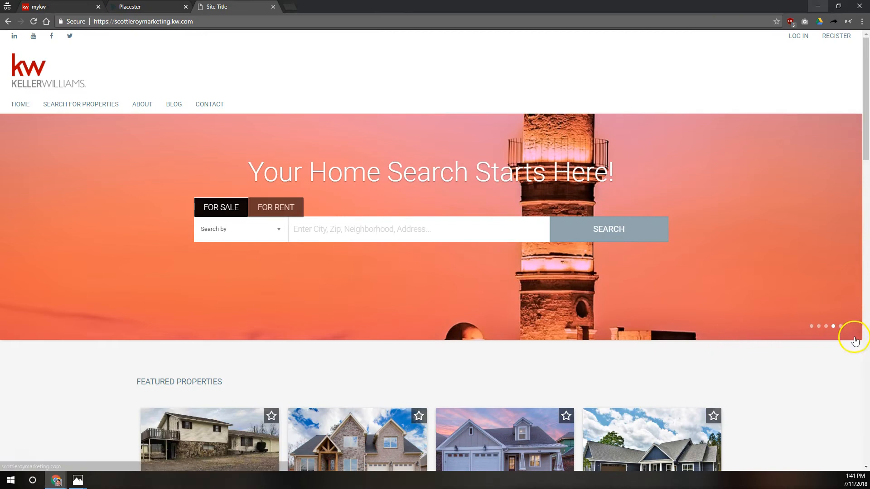
Step: Check the fifth Hamburg slide on the homepage, then return to the Placester settings tab
{"action": "left_click", "coordinate": [841, 326]}
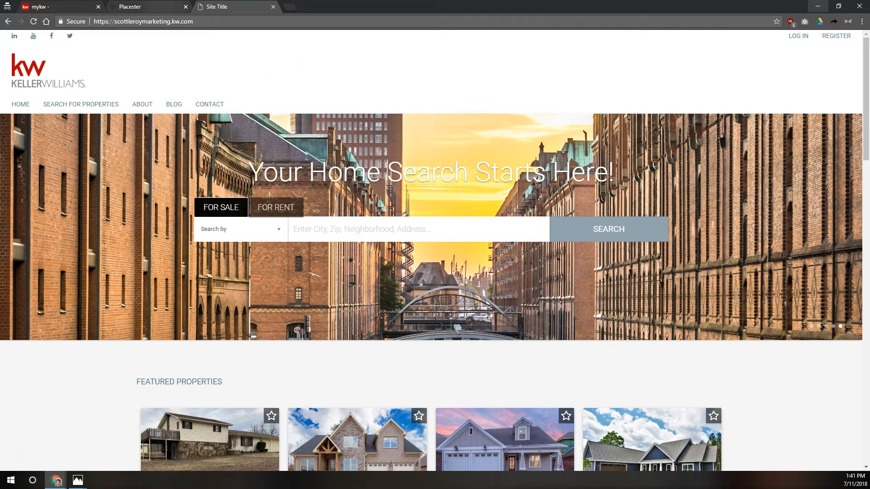
{"action": "key", "text": "ctrl+shift+Tab"}
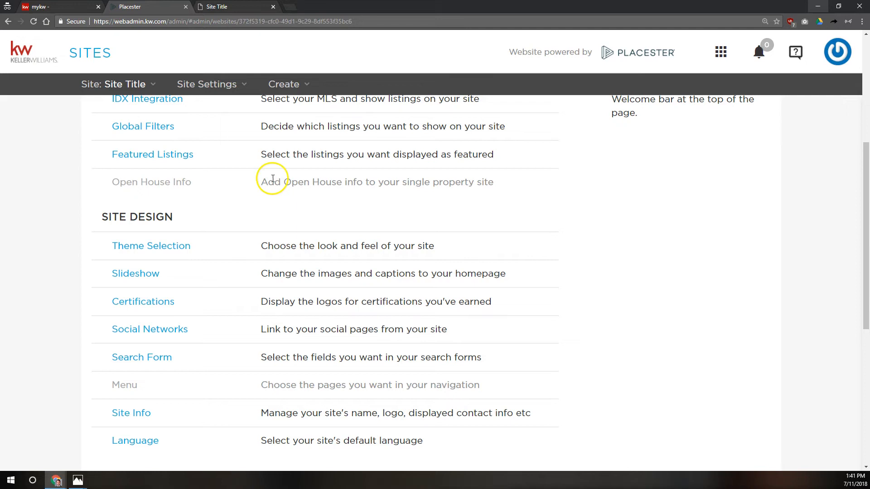
Step: Open the Certifications settings and check the live site's current footer
{"action": "left_click", "coordinate": [123, 307]}
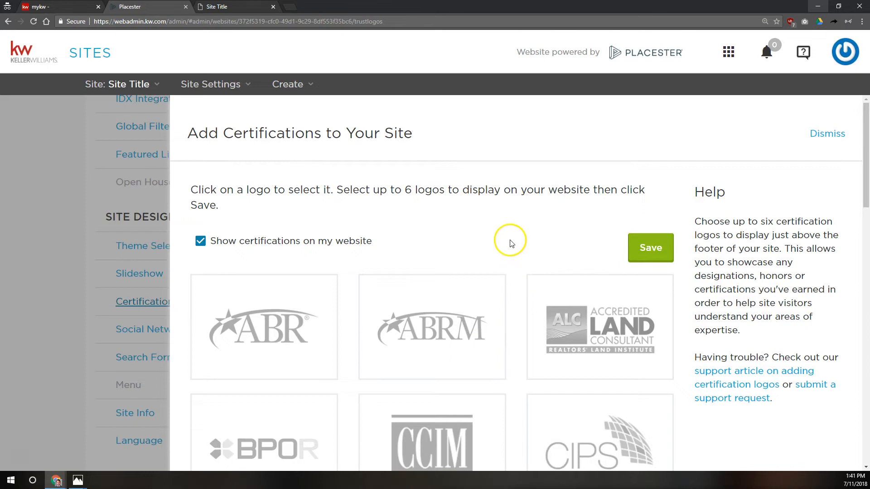
{"action": "left_click", "coordinate": [218, 6]}
{"action": "scroll", "coordinate": [298, 316], "scroll_direction": "down", "scroll_amount": 20}
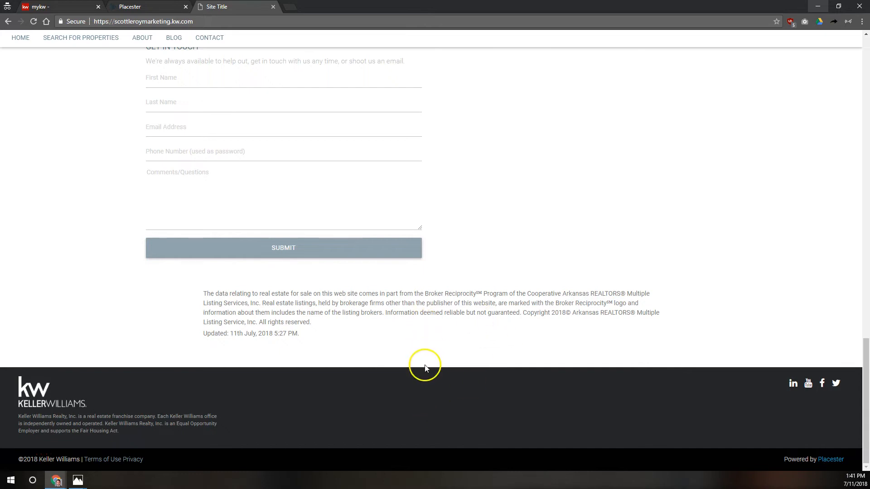
{"action": "left_click", "coordinate": [145, 6]}
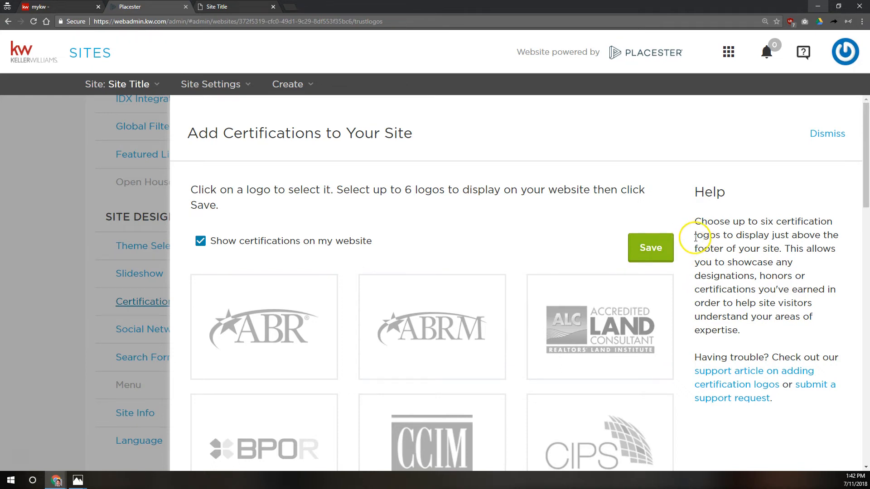
Step: Select the National Association of Realtors and Equal Housing Opportunity logos and save
{"action": "scroll", "coordinate": [698, 261], "scroll_direction": "down", "scroll_amount": 15}
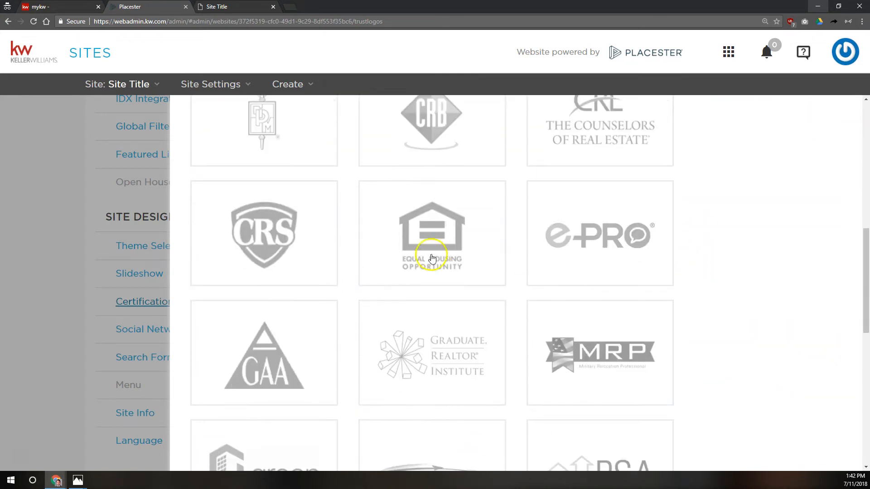
{"action": "left_click", "coordinate": [612, 156]}
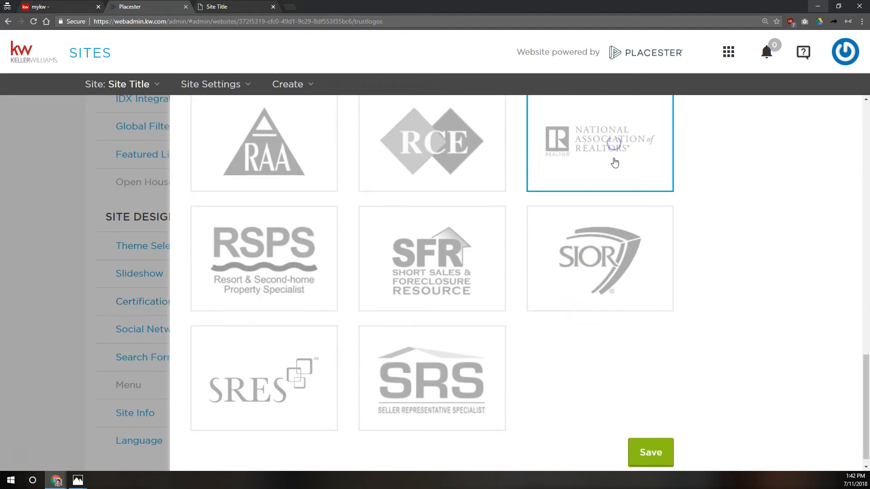
{"action": "scroll", "coordinate": [599, 255], "scroll_direction": "up", "scroll_amount": 1}
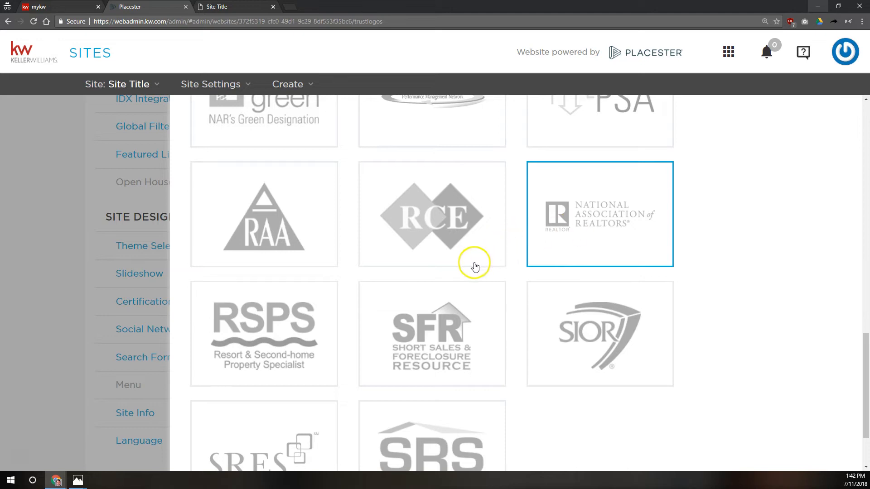
{"action": "scroll", "coordinate": [472, 264], "scroll_direction": "up", "scroll_amount": 6}
{"action": "scroll", "coordinate": [466, 284], "scroll_direction": "up", "scroll_amount": 3}
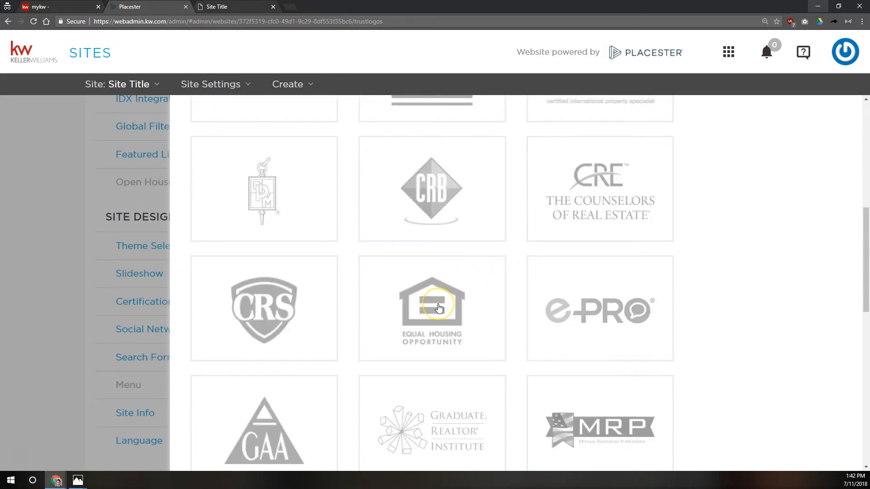
{"action": "left_click", "coordinate": [438, 307]}
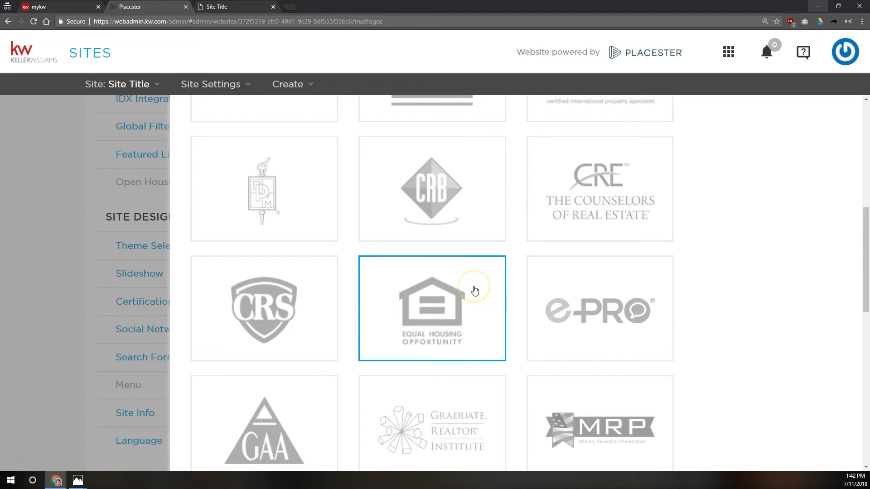
{"action": "scroll", "coordinate": [467, 297], "scroll_direction": "down", "scroll_amount": 5}
{"action": "scroll", "coordinate": [461, 305], "scroll_direction": "up", "scroll_amount": 8}
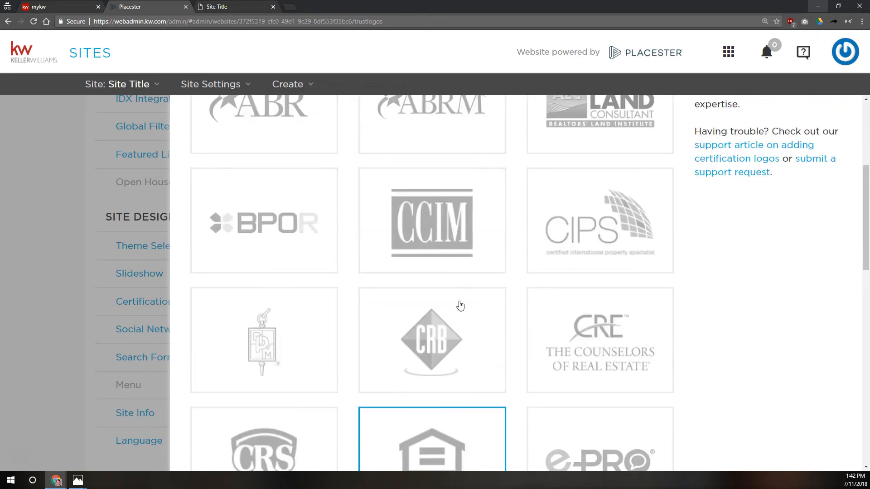
{"action": "scroll", "coordinate": [461, 305], "scroll_direction": "up", "scroll_amount": 5}
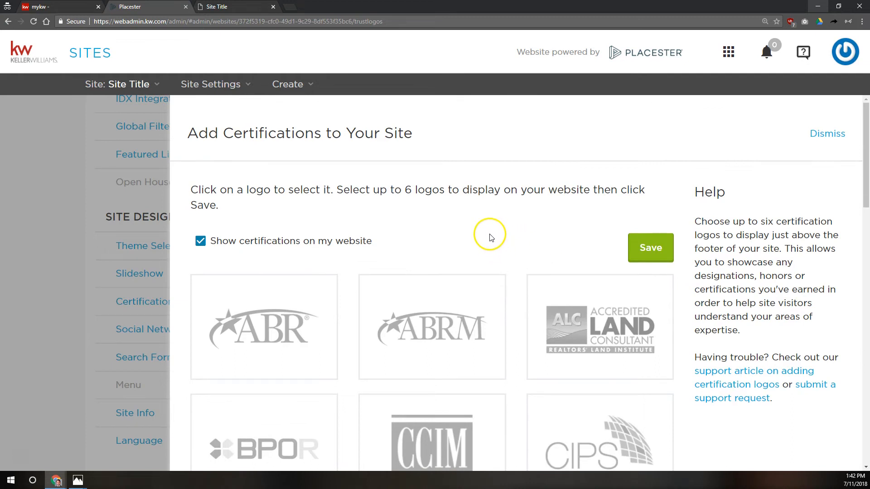
{"action": "scroll", "coordinate": [433, 278], "scroll_direction": "down", "scroll_amount": 6}
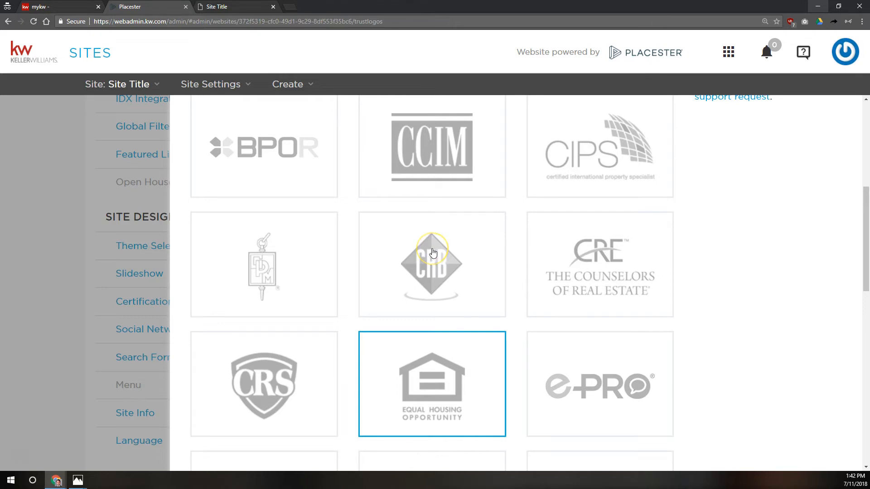
{"action": "scroll", "coordinate": [434, 253], "scroll_direction": "up", "scroll_amount": 6}
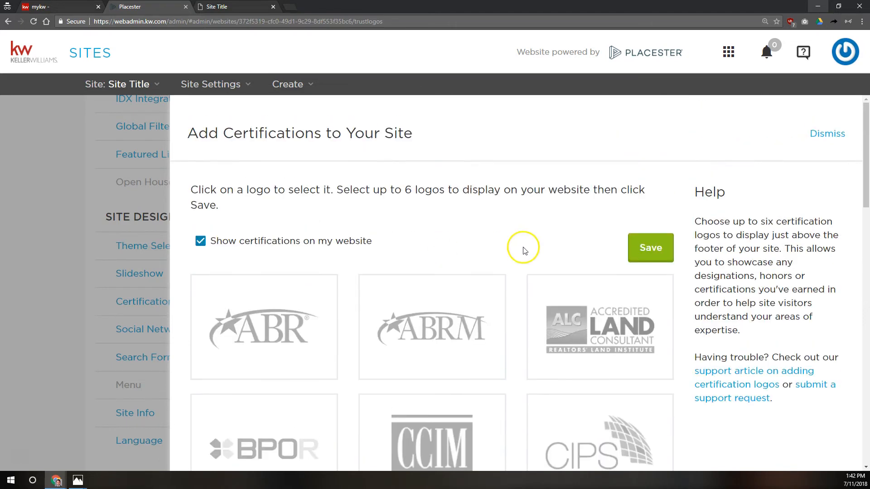
{"action": "scroll", "coordinate": [265, 313], "scroll_direction": "down", "scroll_amount": 10}
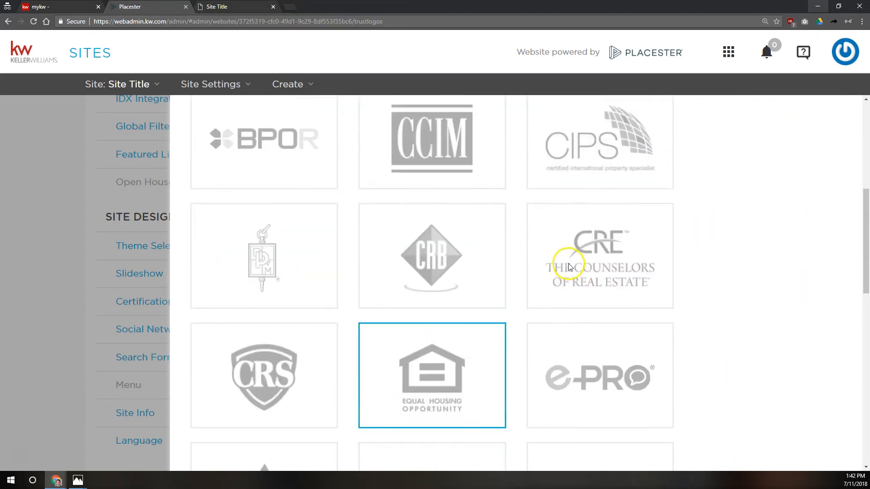
{"action": "scroll", "coordinate": [298, 223], "scroll_direction": "down", "scroll_amount": 6}
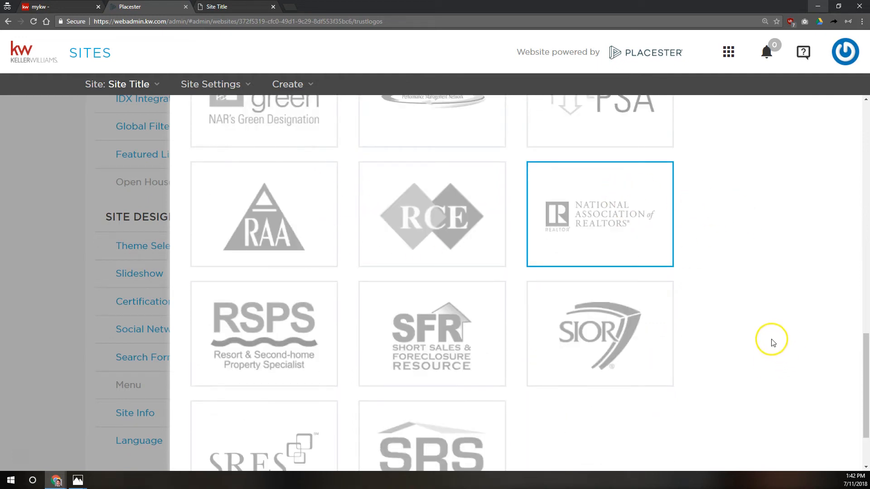
{"action": "scroll", "coordinate": [679, 313], "scroll_direction": "down", "scroll_amount": 2}
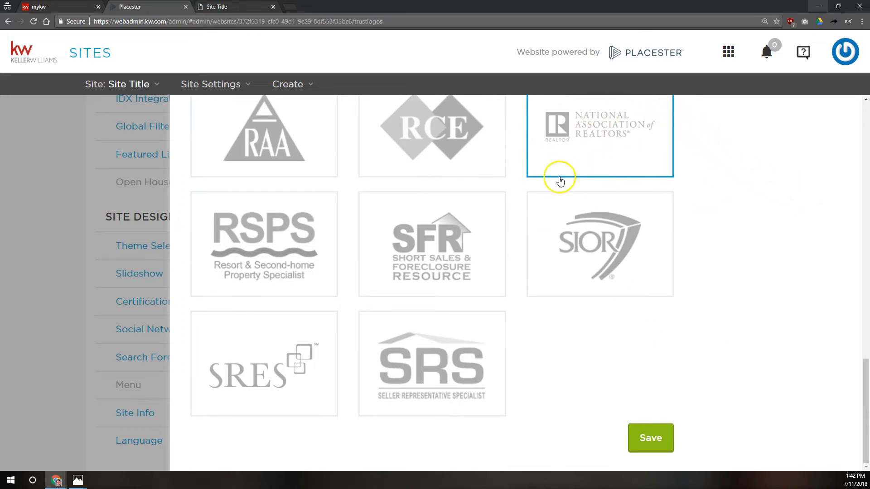
{"action": "left_click", "coordinate": [646, 435]}
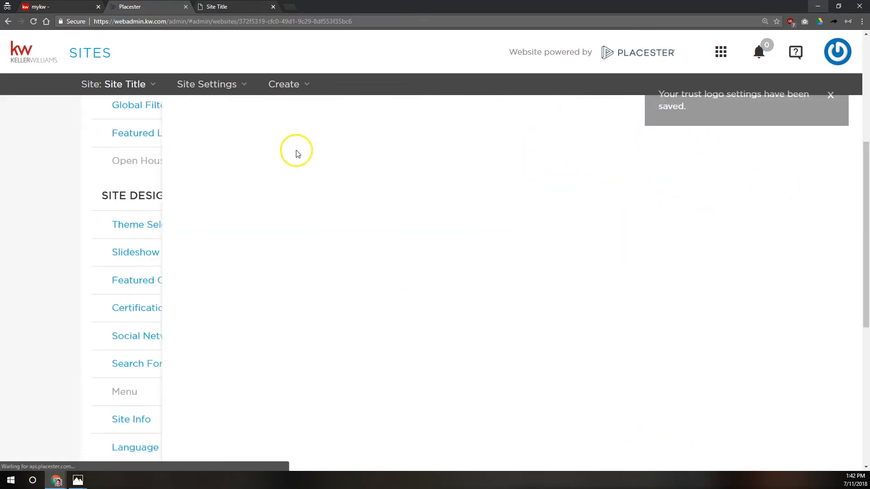
Step: Reload the live site to confirm both certification logos above the footer, then return to admin
{"action": "left_click", "coordinate": [224, 7]}
{"action": "left_click", "coordinate": [33, 21]}
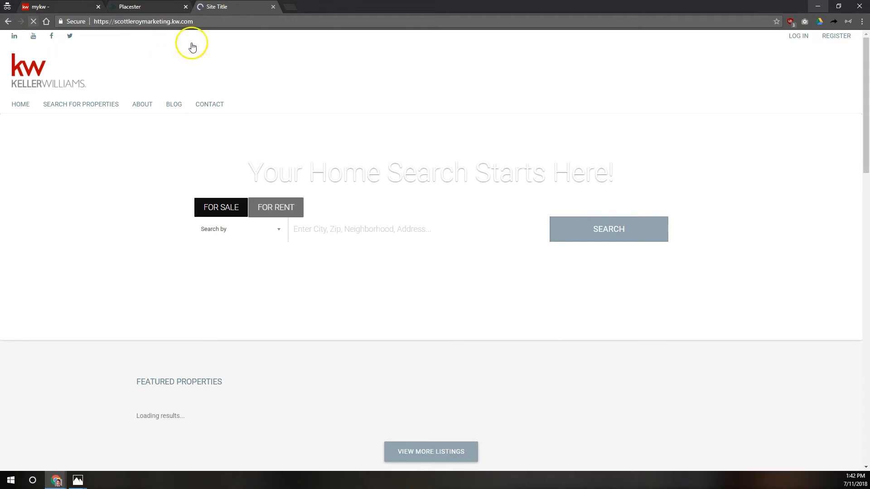
{"action": "scroll", "coordinate": [453, 274], "scroll_direction": "down", "scroll_amount": 15}
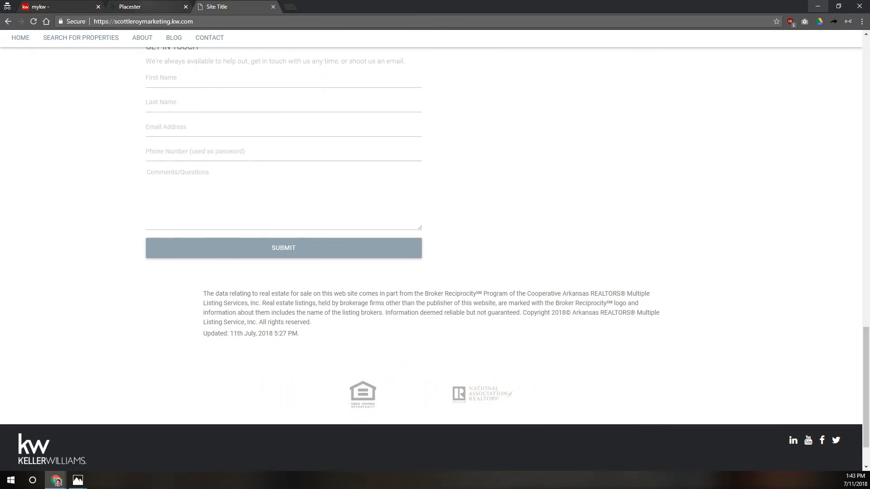
{"action": "left_click", "coordinate": [149, 7]}
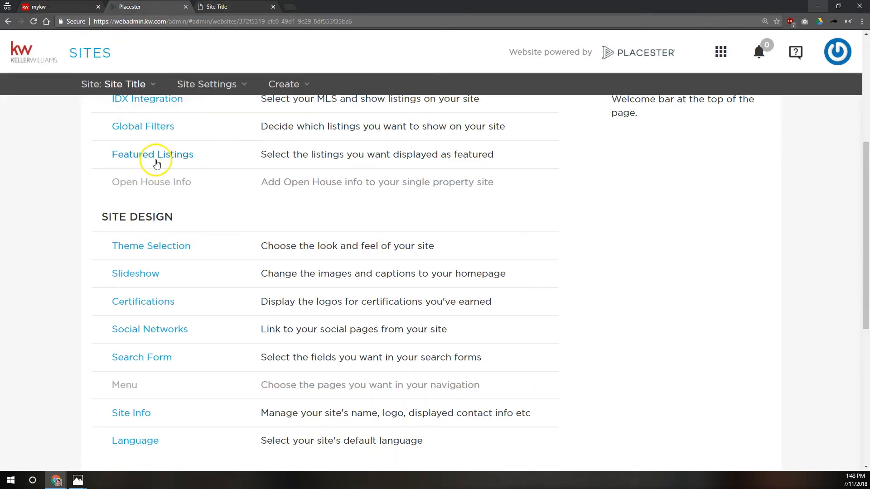
Step: Open the Social Networks settings under Site Design
{"action": "left_click", "coordinate": [155, 330]}
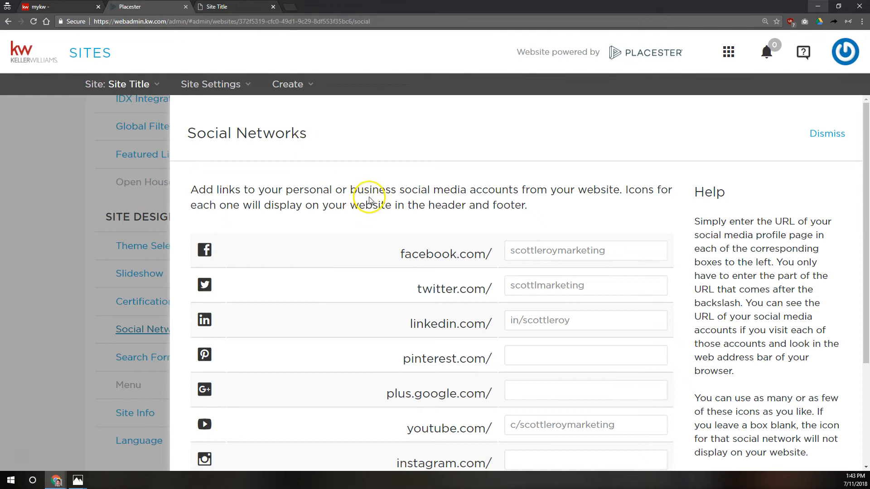
Step: Reload the live site to check its header social icons, then return to Social Networks
{"action": "left_click", "coordinate": [244, 6]}
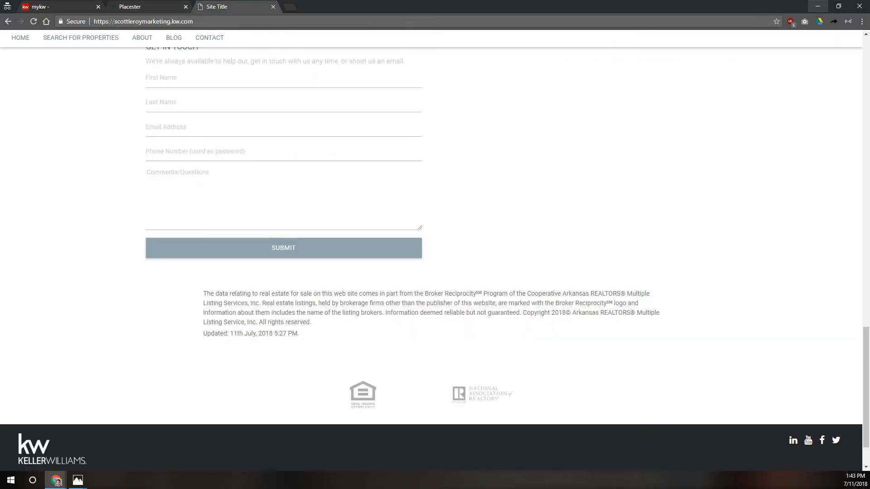
{"action": "key", "text": "F5"}
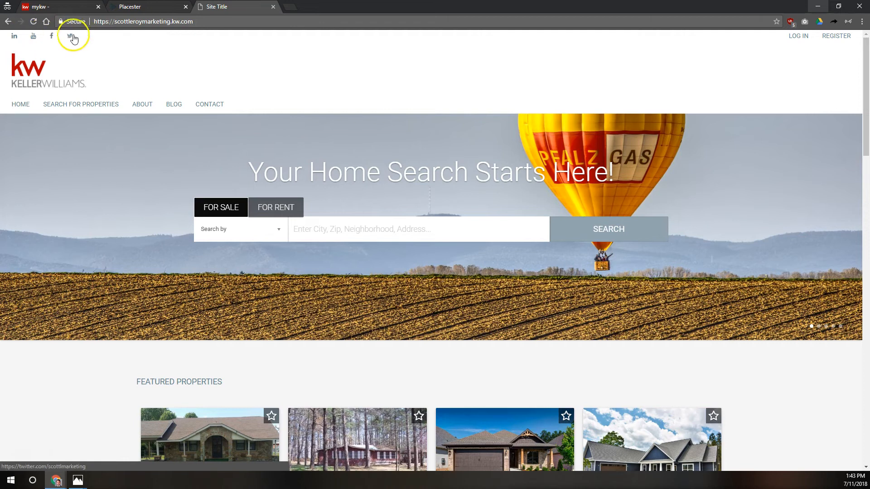
{"action": "left_click", "coordinate": [136, 7]}
{"action": "scroll", "coordinate": [561, 253], "scroll_direction": "down", "scroll_amount": 2}
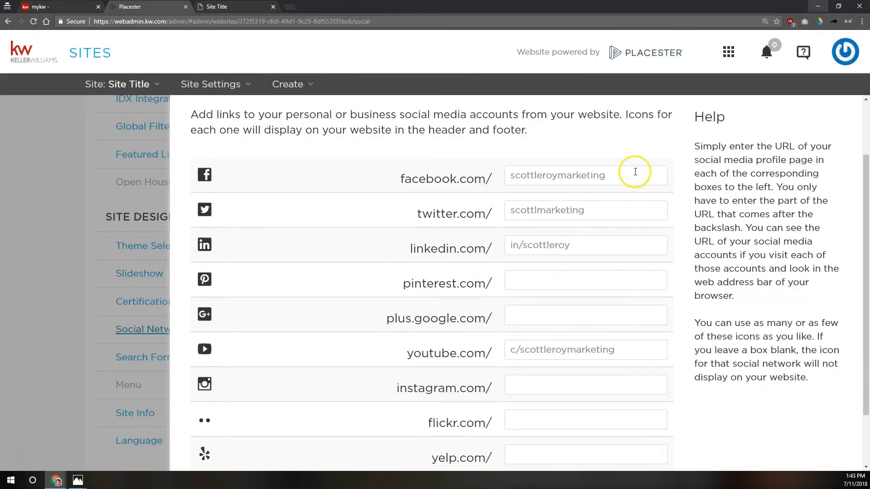
{"action": "left_click", "coordinate": [511, 176]}
{"action": "left_click", "coordinate": [509, 206]}
{"action": "left_click", "coordinate": [509, 244]}
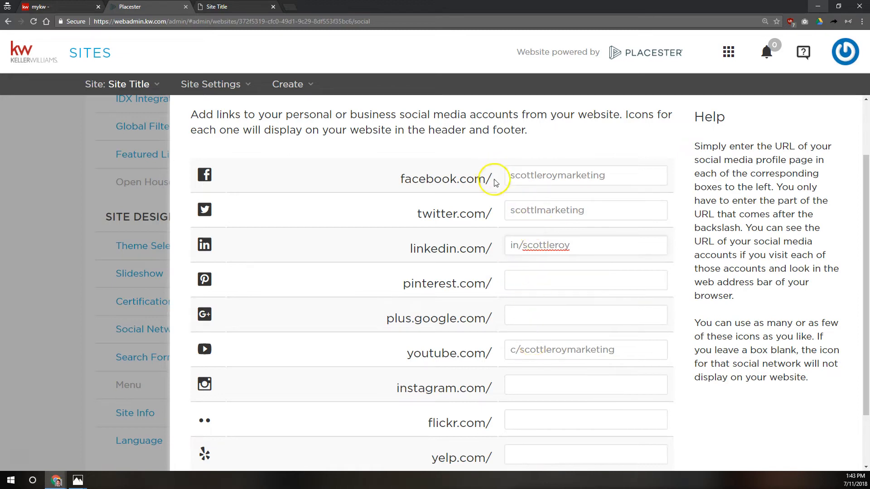
{"action": "left_click_drag", "start_coordinate": [496, 176], "coordinate": [403, 172]}
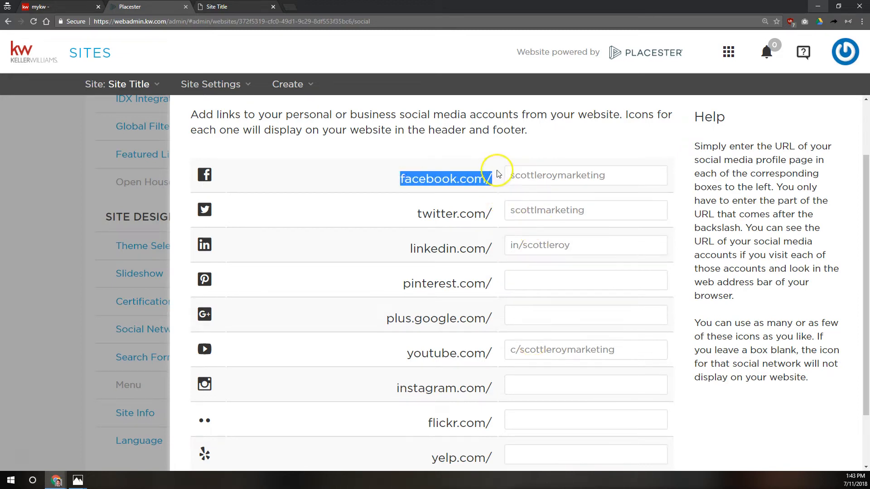
{"action": "left_click", "coordinate": [450, 183]}
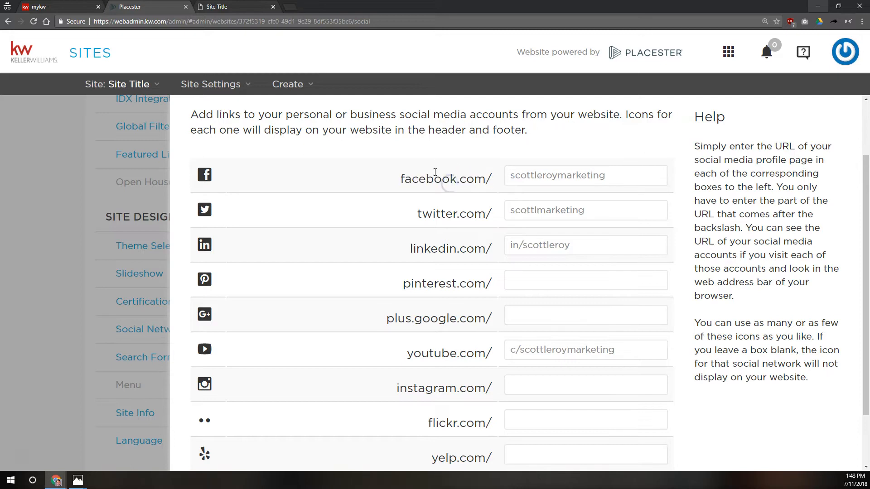
{"action": "scroll", "coordinate": [442, 177], "scroll_direction": "down", "scroll_amount": 2}
{"action": "scroll", "coordinate": [444, 178], "scroll_direction": "up", "scroll_amount": 3}
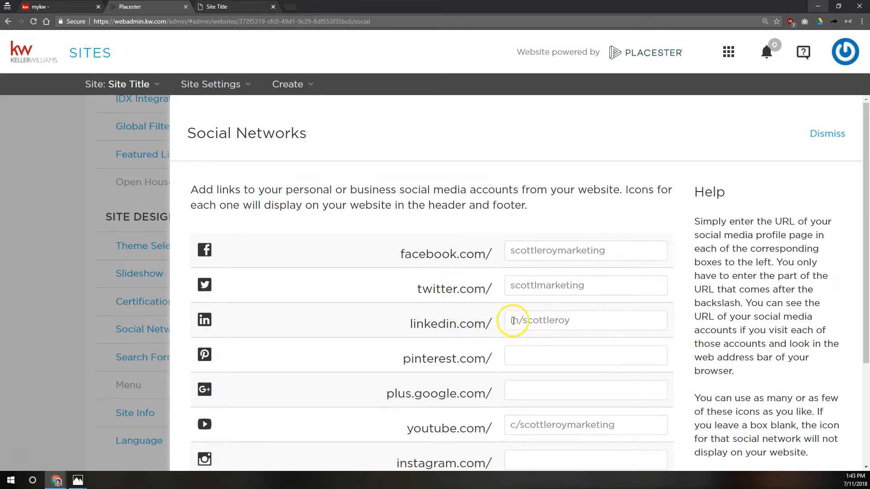
{"action": "left_click_drag", "start_coordinate": [512, 320], "coordinate": [611, 326]}
{"action": "left_click", "coordinate": [487, 325]}
{"action": "left_click_drag", "start_coordinate": [492, 323], "coordinate": [483, 325]}
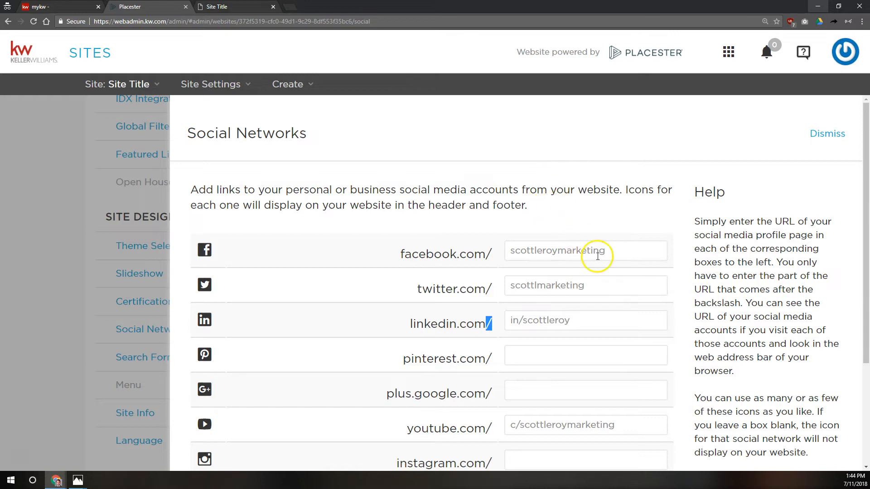
{"action": "left_click_drag", "start_coordinate": [610, 252], "coordinate": [505, 257]}
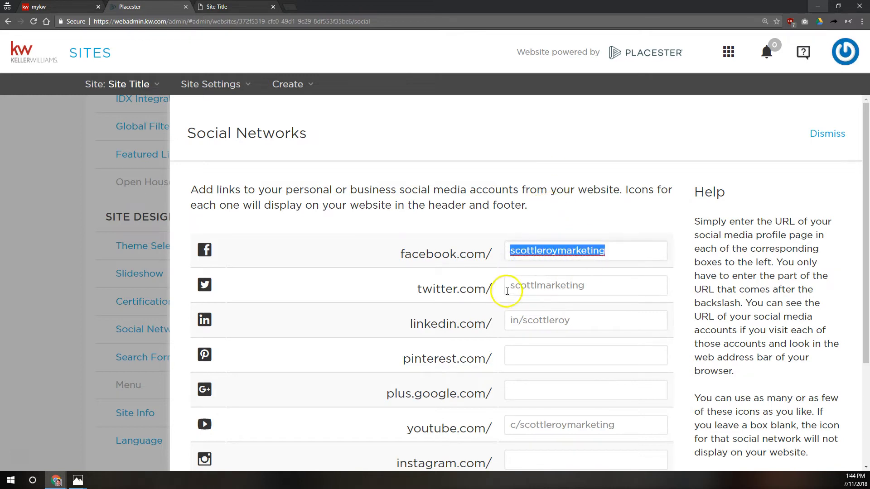
{"action": "left_click_drag", "start_coordinate": [505, 290], "coordinate": [597, 301]}
{"action": "left_click", "coordinate": [560, 320]}
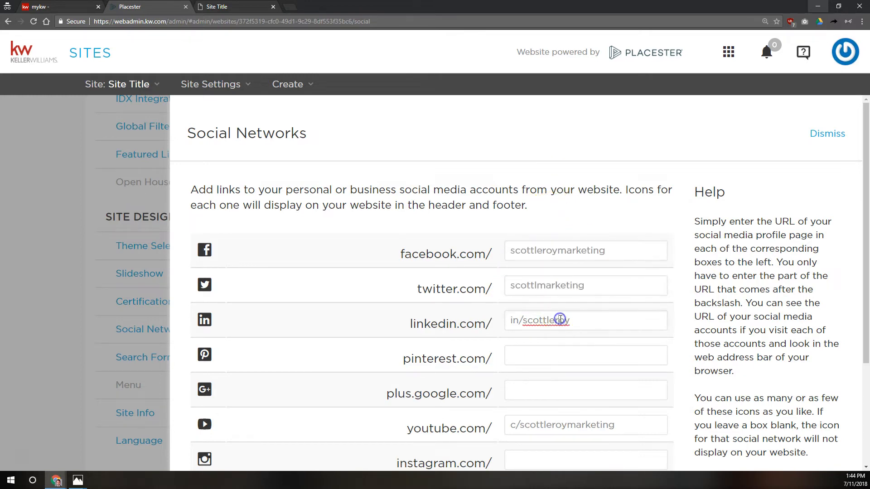
{"action": "scroll", "coordinate": [531, 290], "scroll_direction": "down", "scroll_amount": 2}
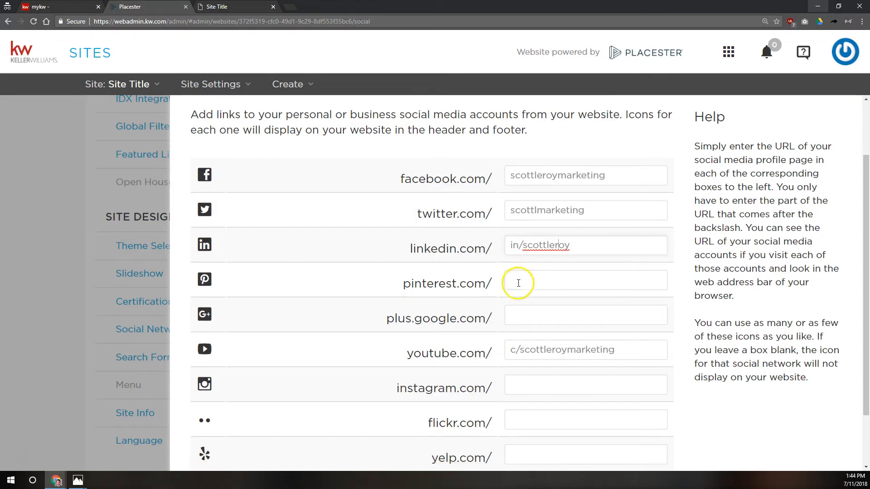
{"action": "left_click", "coordinate": [522, 245]}
{"action": "left_click_drag", "start_coordinate": [525, 243], "coordinate": [526, 244]}
{"action": "left_click", "coordinate": [491, 246]}
{"action": "left_click_drag", "start_coordinate": [511, 247], "coordinate": [582, 244]}
{"action": "left_click", "coordinate": [520, 245]}
{"action": "left_click_drag", "start_coordinate": [517, 246], "coordinate": [530, 246]}
{"action": "left_click", "coordinate": [489, 247]}
{"action": "left_click_drag", "start_coordinate": [517, 353], "coordinate": [511, 351]}
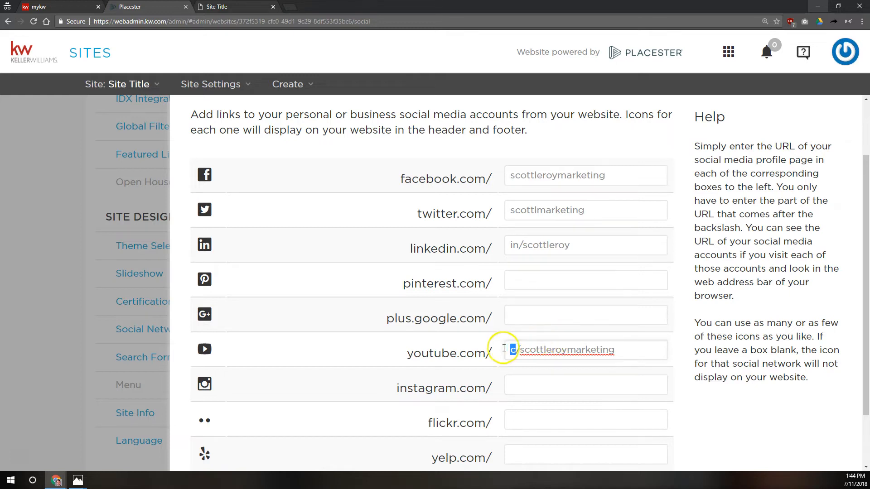
{"action": "left_click_drag", "start_coordinate": [485, 353], "coordinate": [639, 348]}
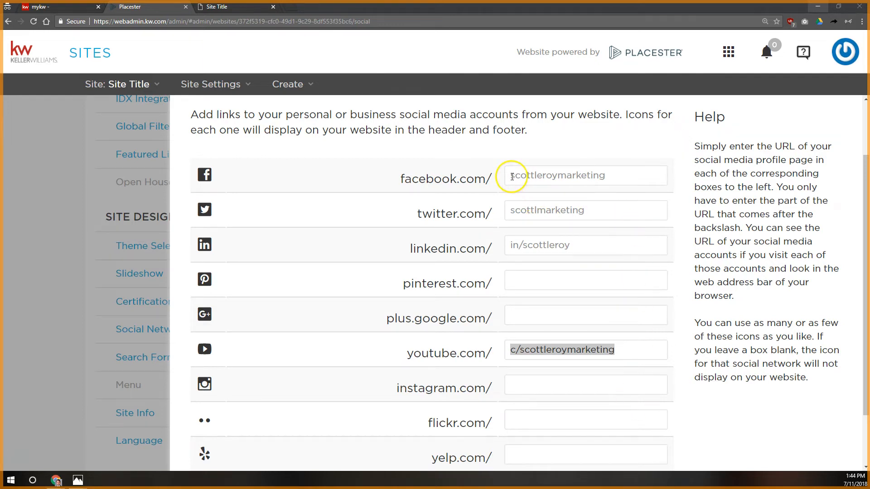
{"action": "left_click", "coordinate": [528, 163]}
{"action": "type", "text": "http:;"}
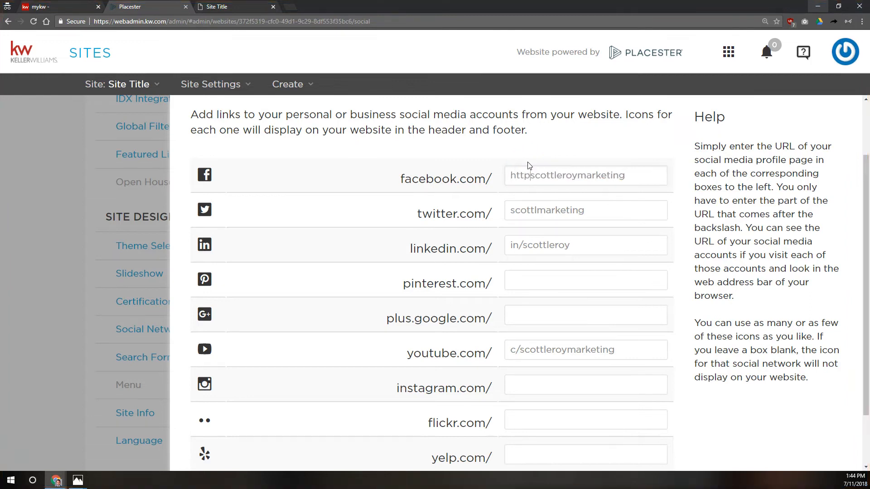
{"action": "key", "text": "BackSpace"}
{"action": "type", "text": "//www."}
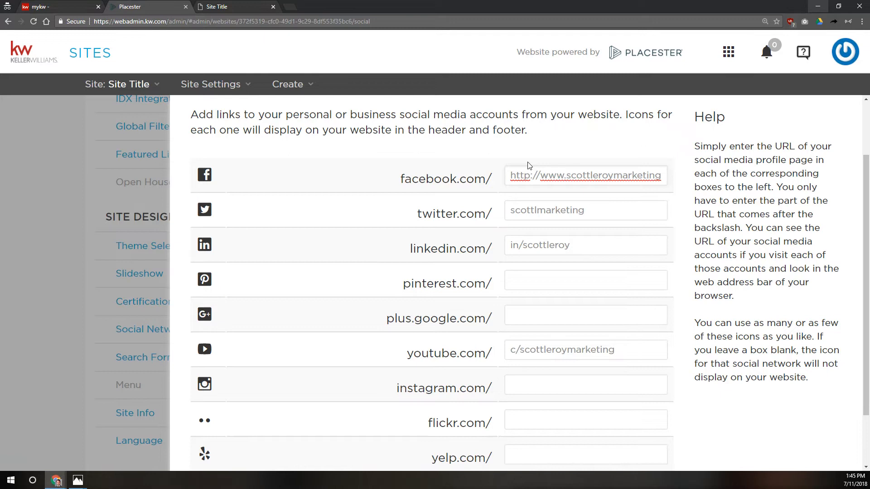
{"action": "type", "text": "facebook.com/"}
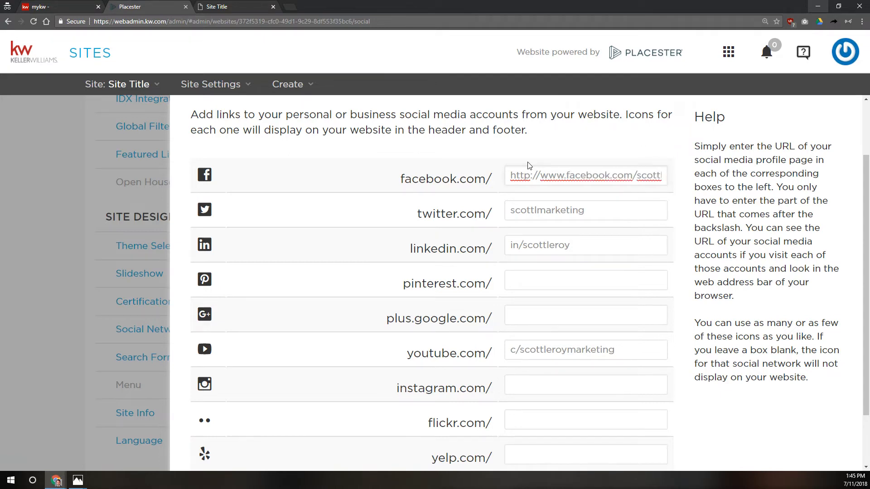
{"action": "key", "text": "shift+Home"}
{"action": "key", "text": "BackSpace"}
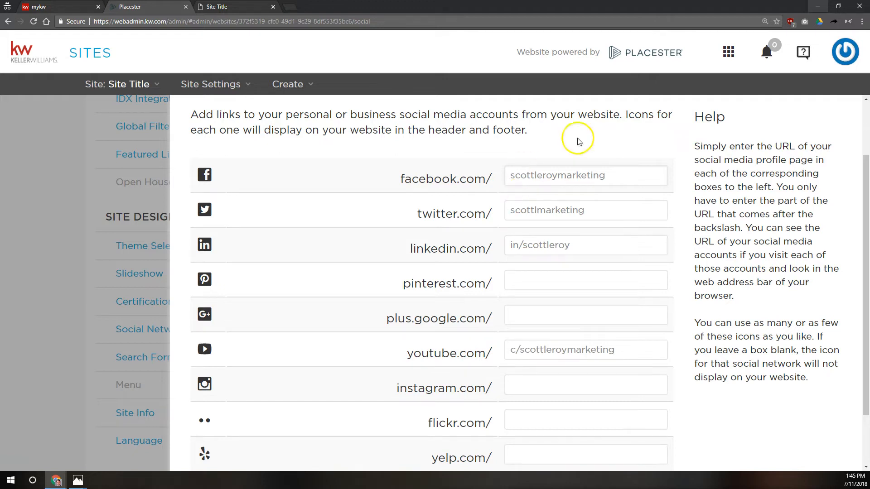
{"action": "scroll", "coordinate": [597, 210], "scroll_direction": "down", "scroll_amount": 2}
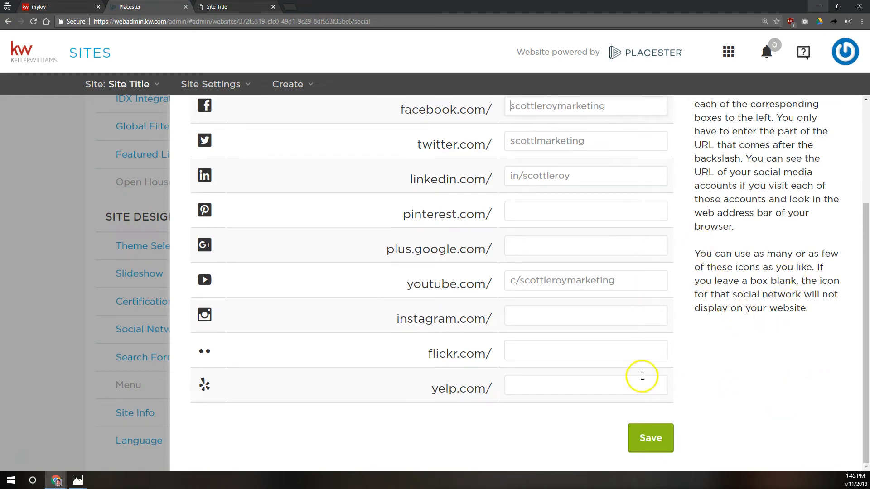
{"action": "left_click", "coordinate": [652, 436]}
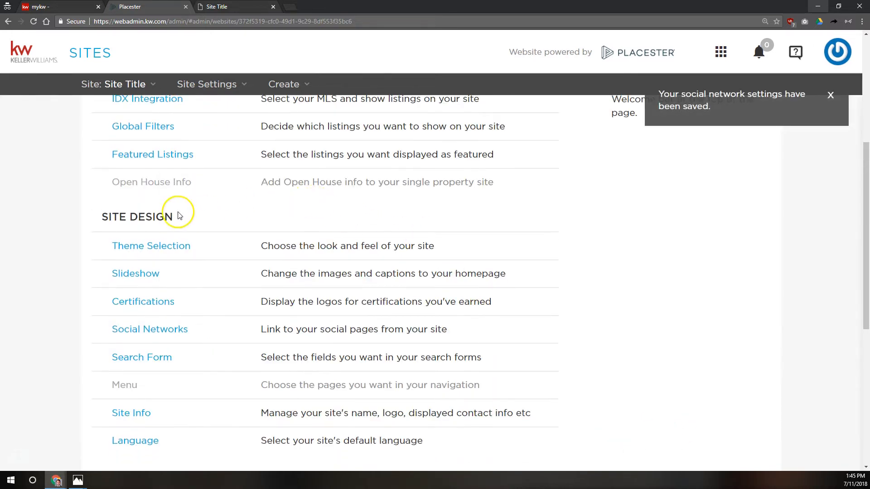
Step: Keep Omnibox With Autosuggest as the home page search form, test it with 'Bet', and save
{"action": "scroll", "coordinate": [157, 204], "scroll_direction": "down", "scroll_amount": 3}
{"action": "left_click", "coordinate": [158, 206]}
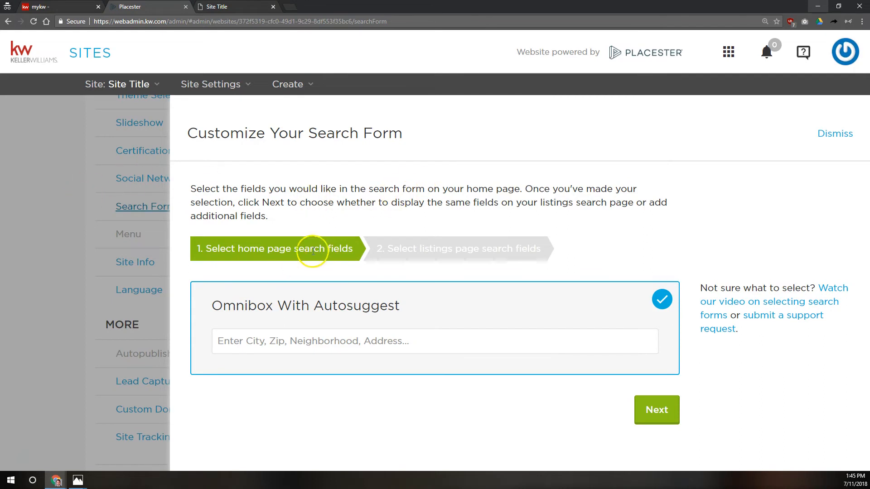
{"action": "left_click_drag", "start_coordinate": [213, 306], "coordinate": [405, 297]}
{"action": "left_click", "coordinate": [448, 231]}
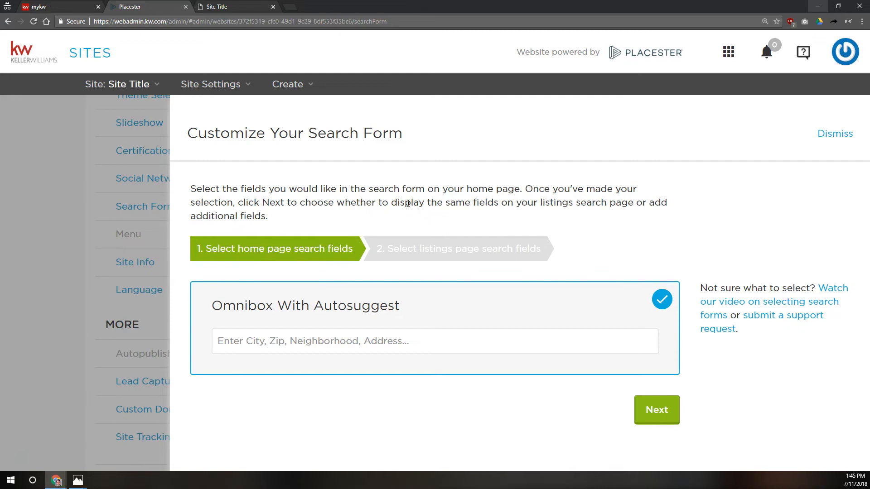
{"action": "left_click", "coordinate": [396, 334]}
{"action": "type", "text": "Bet"}
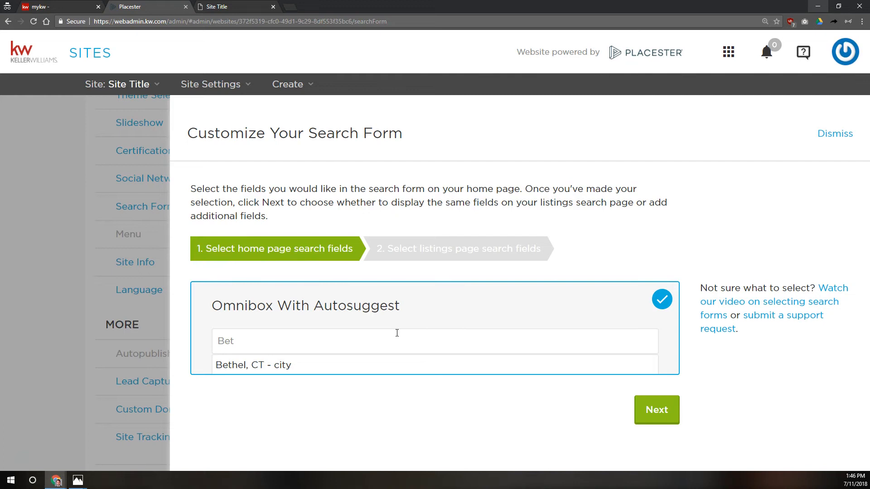
{"action": "left_click", "coordinate": [655, 412]}
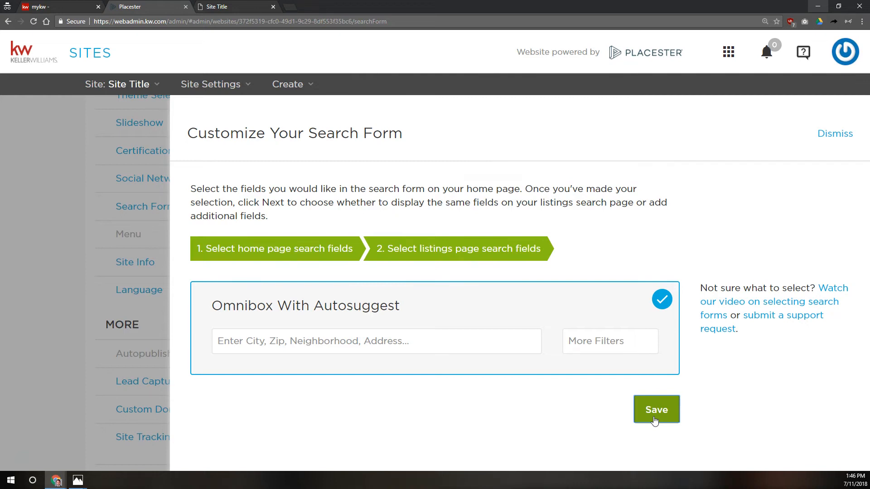
{"action": "left_click", "coordinate": [655, 410]}
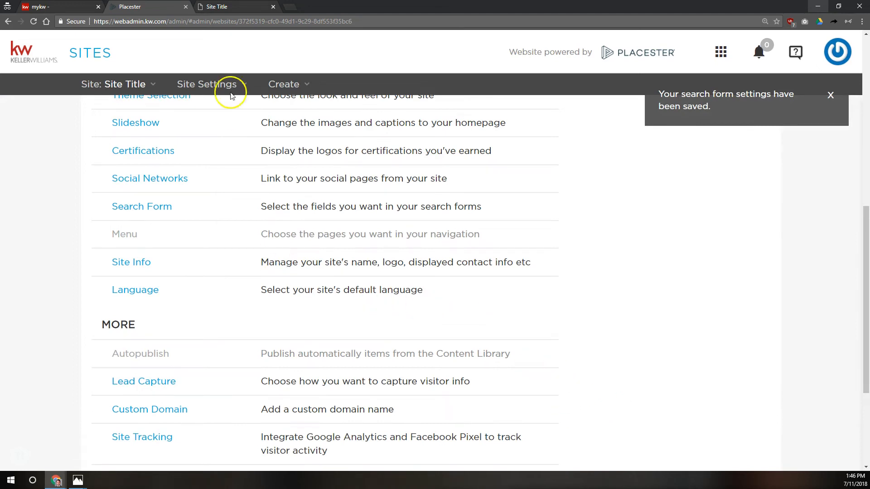
Step: Switch the site theme back to the Toronto design (6 of 8) and save it
{"action": "scroll", "coordinate": [116, 214], "scroll_direction": "up", "scroll_amount": 2}
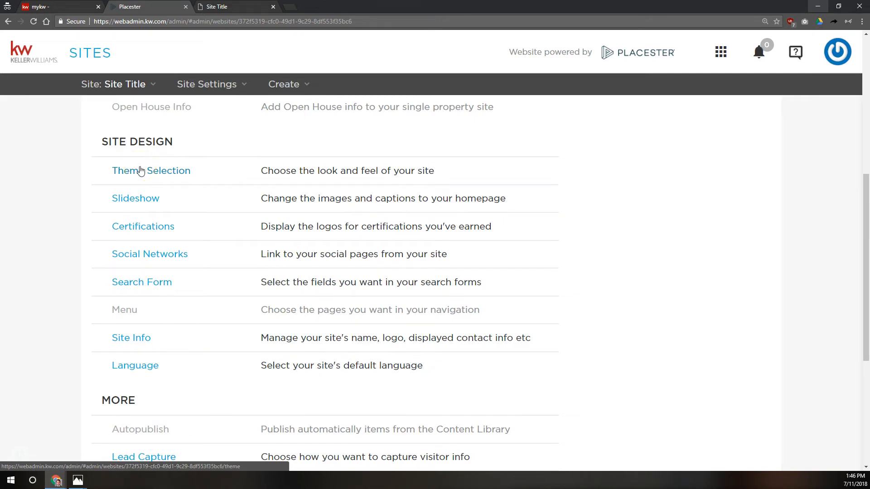
{"action": "left_click", "coordinate": [140, 170]}
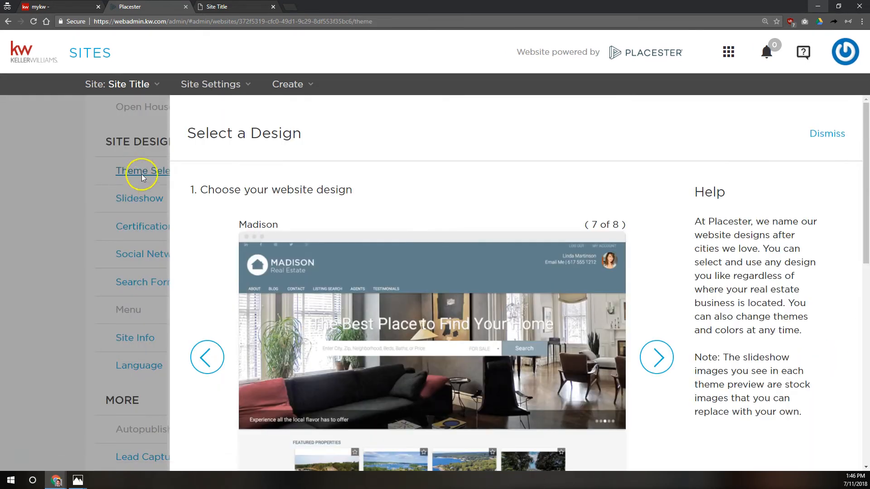
{"action": "left_click", "coordinate": [213, 356]}
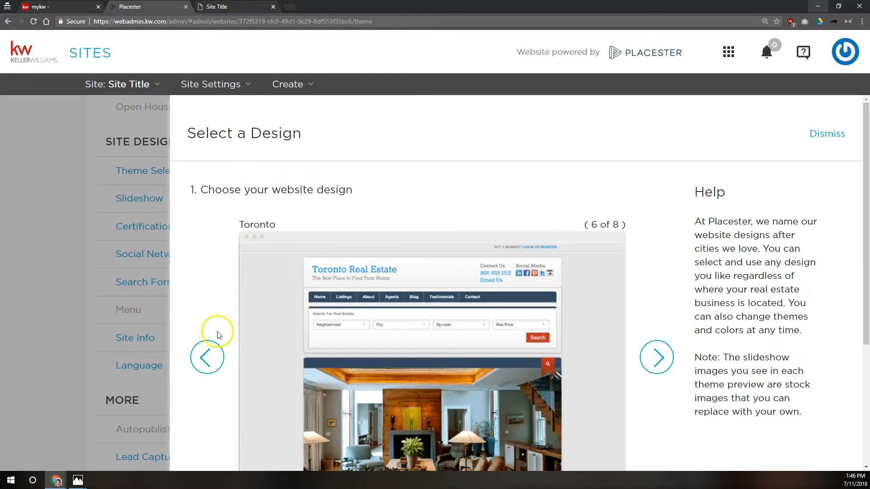
{"action": "scroll", "coordinate": [462, 198], "scroll_direction": "down", "scroll_amount": 2}
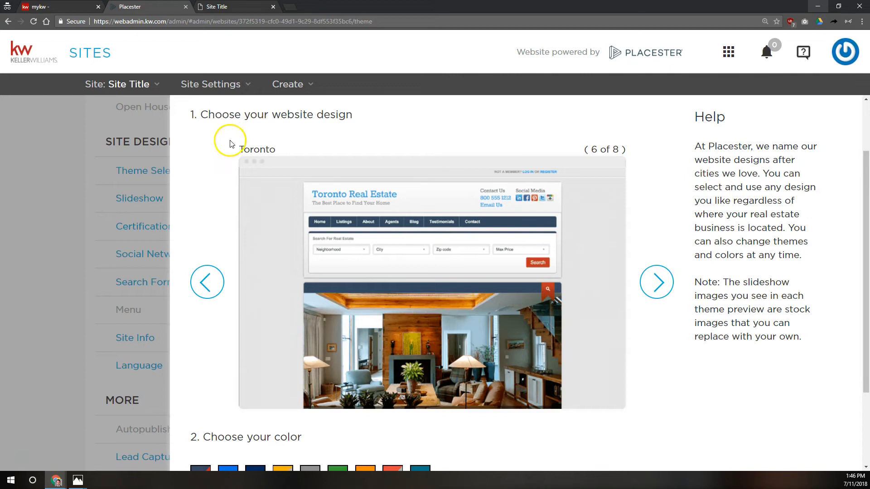
{"action": "scroll", "coordinate": [301, 153], "scroll_direction": "down", "scroll_amount": 3}
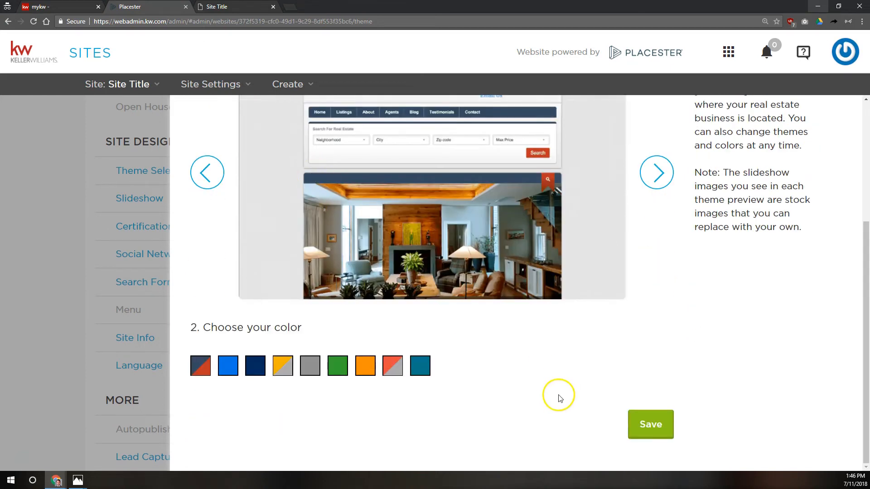
{"action": "left_click", "coordinate": [649, 425]}
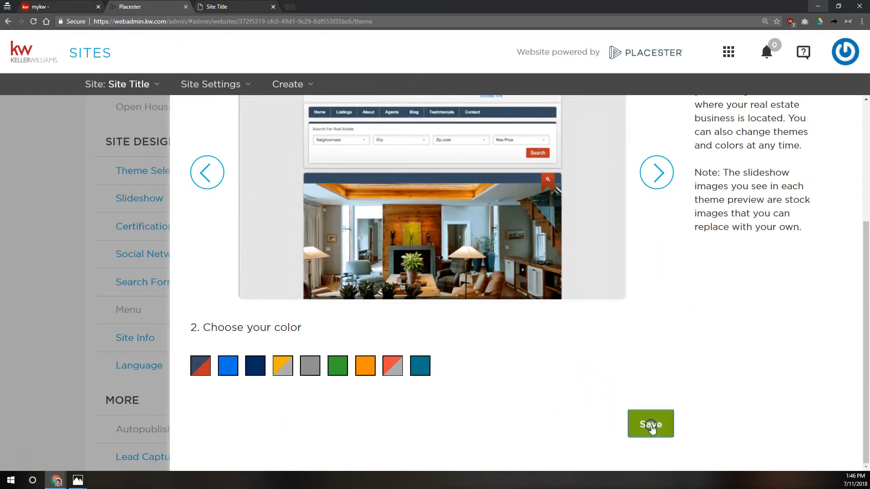
Step: In the search form settings, try City, Zip and Neighborhood, then settle on Price for the home page
{"action": "left_click", "coordinate": [130, 284]}
{"action": "scroll", "coordinate": [576, 245], "scroll_direction": "down", "scroll_amount": 7}
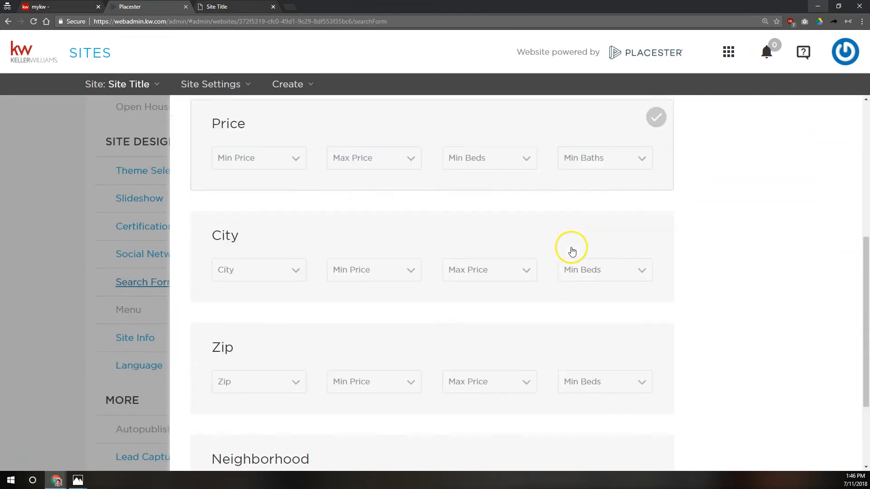
{"action": "scroll", "coordinate": [385, 233], "scroll_direction": "up", "scroll_amount": 3}
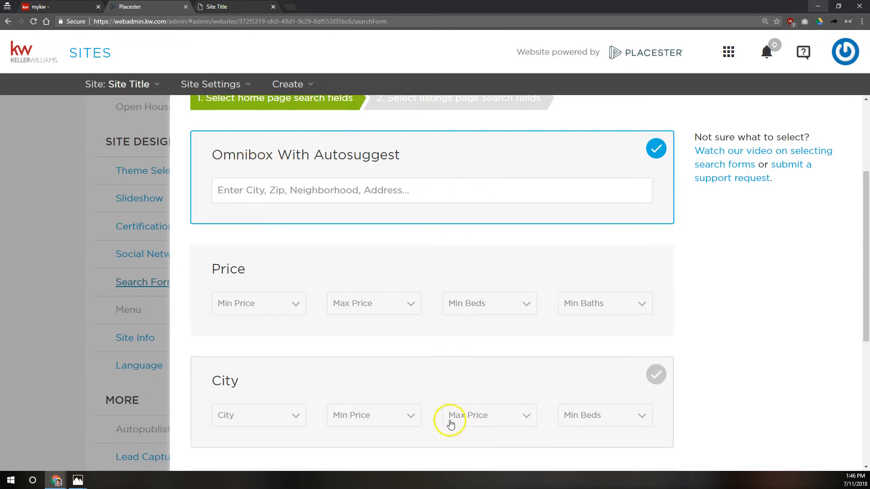
{"action": "mouse_move", "coordinate": [377, 197]}
{"action": "scroll", "coordinate": [413, 188], "scroll_direction": "down", "scroll_amount": 2}
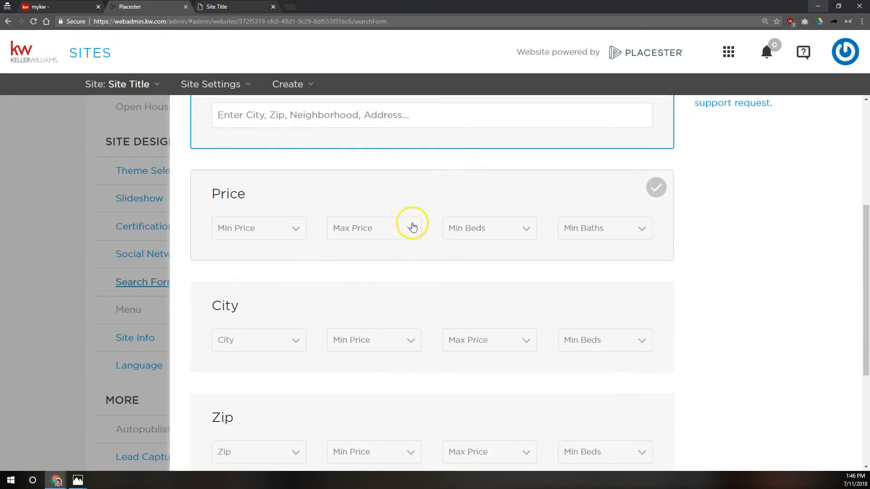
{"action": "scroll", "coordinate": [412, 225], "scroll_direction": "down", "scroll_amount": 2}
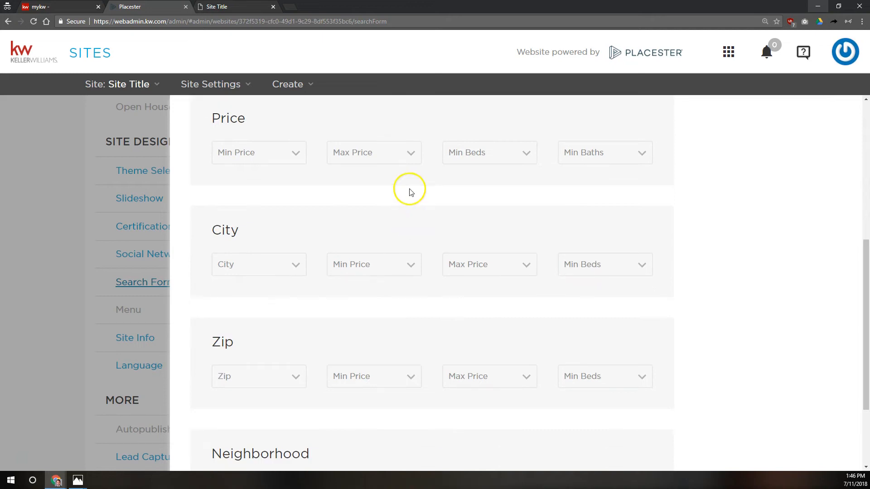
{"action": "left_click", "coordinate": [281, 136]}
{"action": "left_click", "coordinate": [285, 229]}
{"action": "left_click", "coordinate": [283, 342]}
{"action": "left_click", "coordinate": [256, 141]}
{"action": "left_click", "coordinate": [253, 249]}
{"action": "scroll", "coordinate": [254, 249], "scroll_direction": "down", "scroll_amount": 2}
{"action": "left_click", "coordinate": [255, 250]}
{"action": "left_click", "coordinate": [259, 325]}
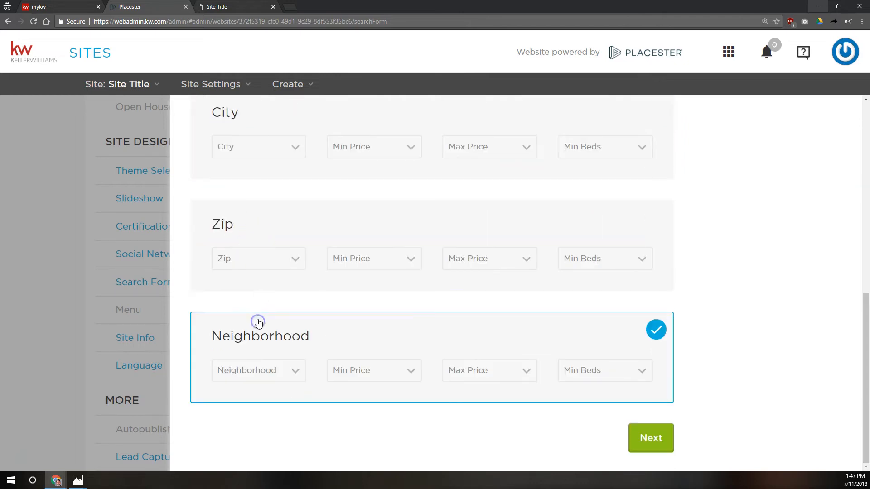
{"action": "scroll", "coordinate": [260, 270], "scroll_direction": "up", "scroll_amount": 5}
{"action": "left_click", "coordinate": [266, 252]}
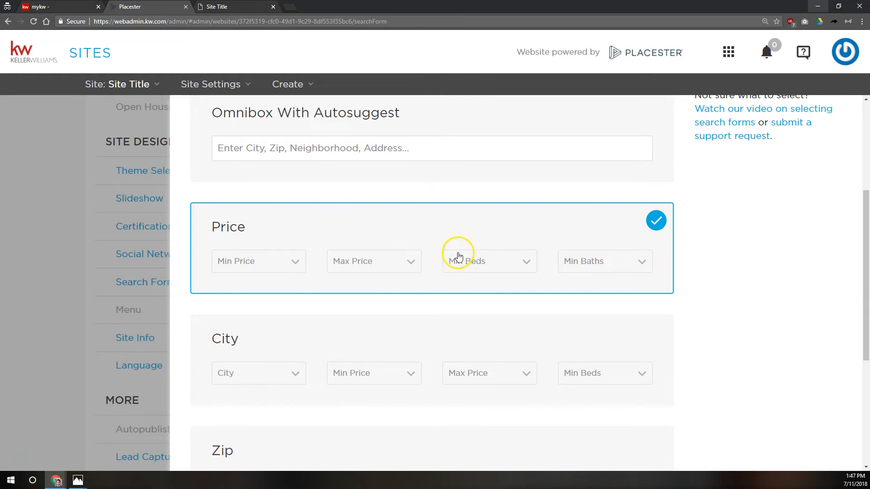
Step: Choose the Advanced field set for the listings page search and save the search form
{"action": "scroll", "coordinate": [746, 285], "scroll_direction": "down", "scroll_amount": 5}
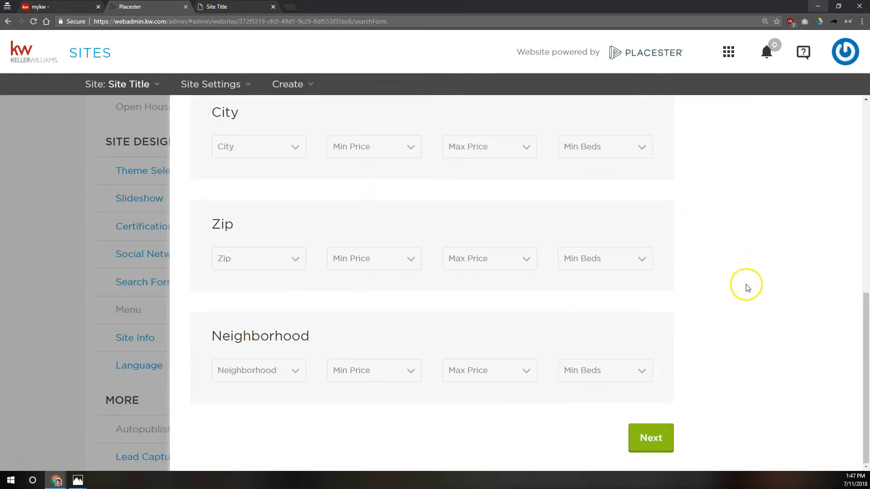
{"action": "left_click", "coordinate": [656, 442]}
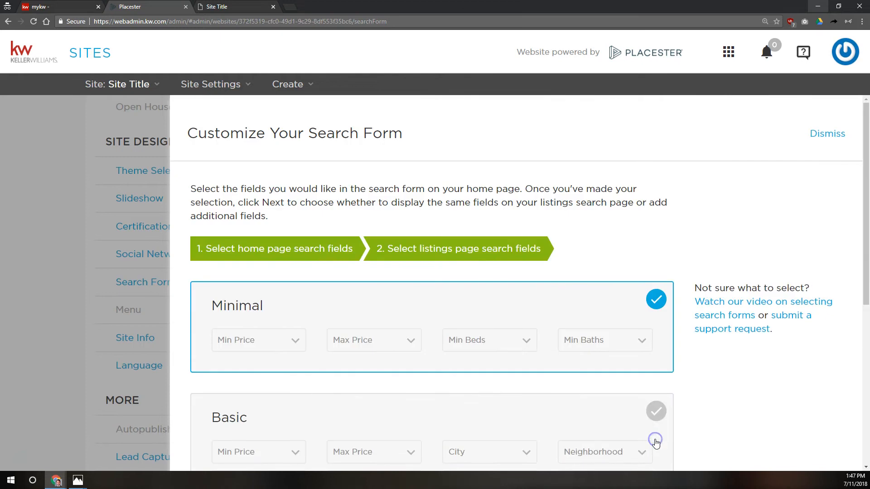
{"action": "scroll", "coordinate": [375, 220], "scroll_direction": "down", "scroll_amount": 2}
{"action": "scroll", "coordinate": [376, 222], "scroll_direction": "down", "scroll_amount": 3}
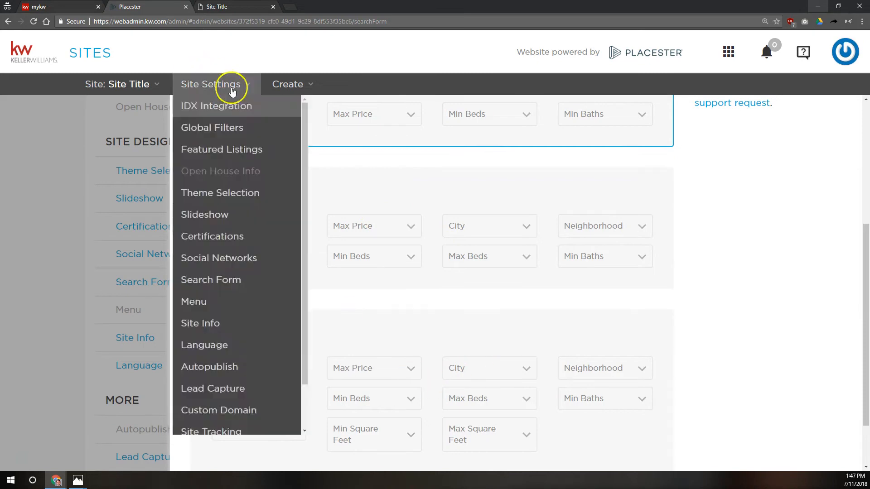
{"action": "scroll", "coordinate": [395, 198], "scroll_direction": "up", "scroll_amount": 3}
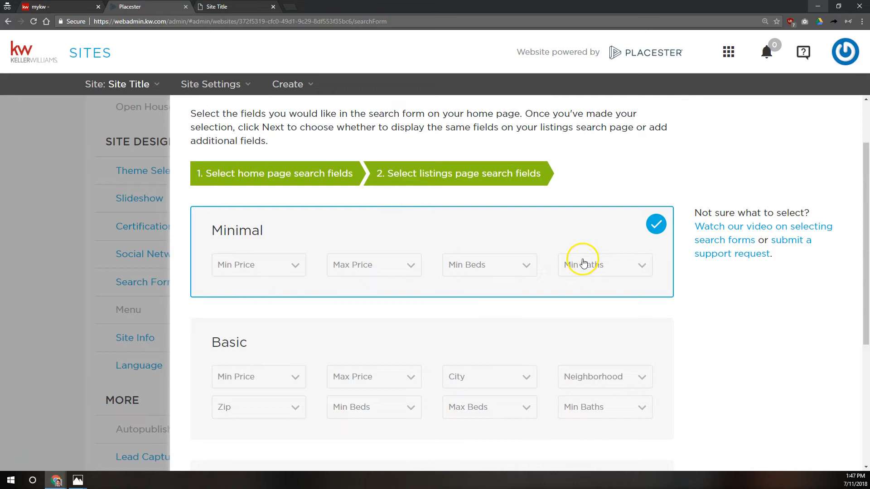
{"action": "scroll", "coordinate": [566, 272], "scroll_direction": "down", "scroll_amount": 3}
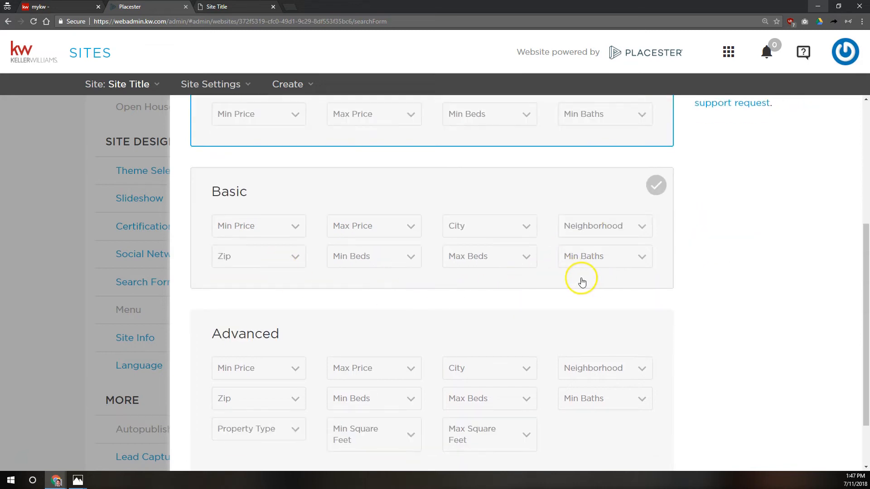
{"action": "scroll", "coordinate": [498, 281], "scroll_direction": "down", "scroll_amount": 2}
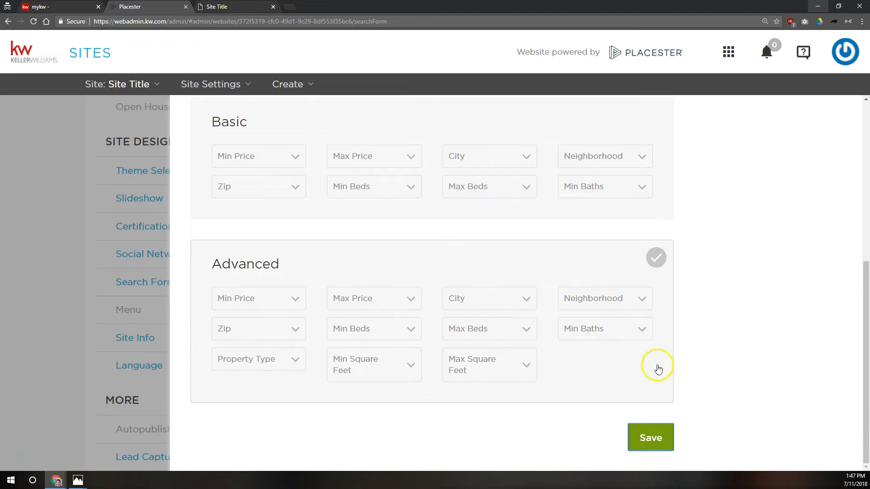
{"action": "left_click", "coordinate": [552, 320]}
{"action": "left_click", "coordinate": [544, 296]}
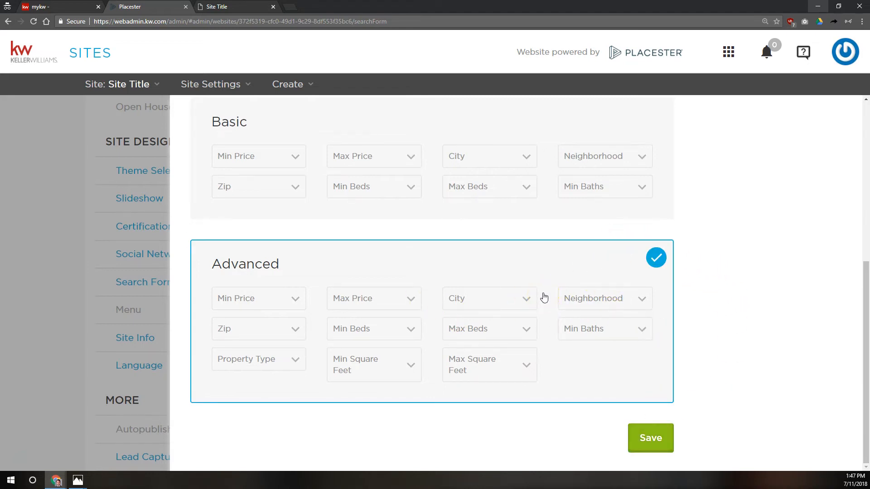
{"action": "left_click", "coordinate": [633, 435]}
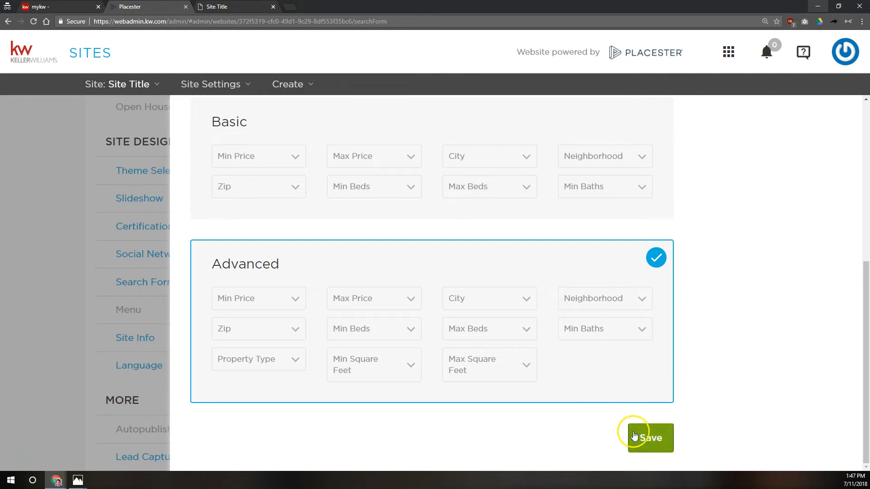
{"action": "left_click", "coordinate": [252, 6]}
Step: Reload the live site and set the home search price range to $50,000–$200,000
{"action": "left_click", "coordinate": [33, 22]}
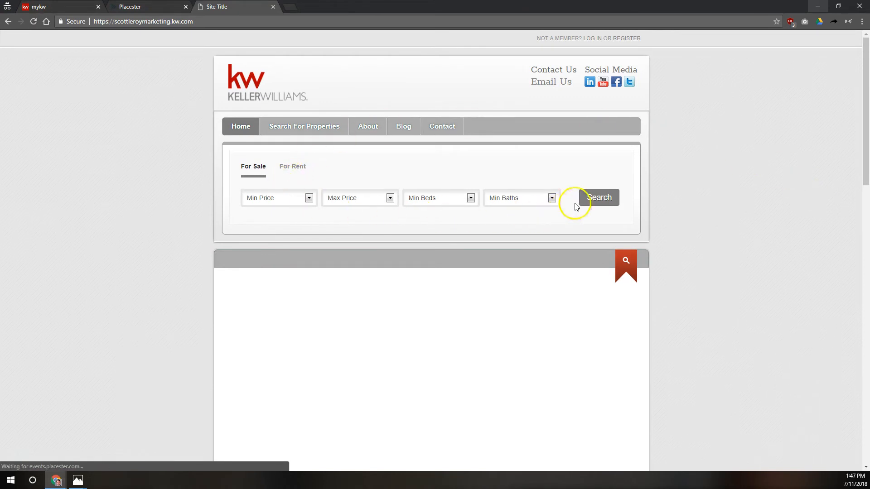
{"action": "left_click", "coordinate": [303, 203]}
{"action": "scroll", "coordinate": [278, 236], "scroll_direction": "down", "scroll_amount": 8}
{"action": "scroll", "coordinate": [274, 240], "scroll_direction": "down", "scroll_amount": 10}
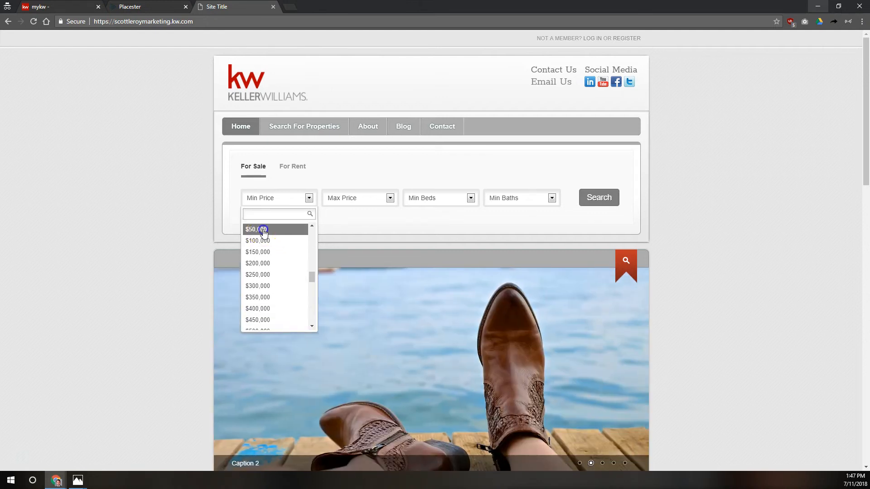
{"action": "left_click", "coordinate": [266, 229]}
{"action": "left_click", "coordinate": [380, 194]}
{"action": "scroll", "coordinate": [358, 259], "scroll_direction": "down", "scroll_amount": 15}
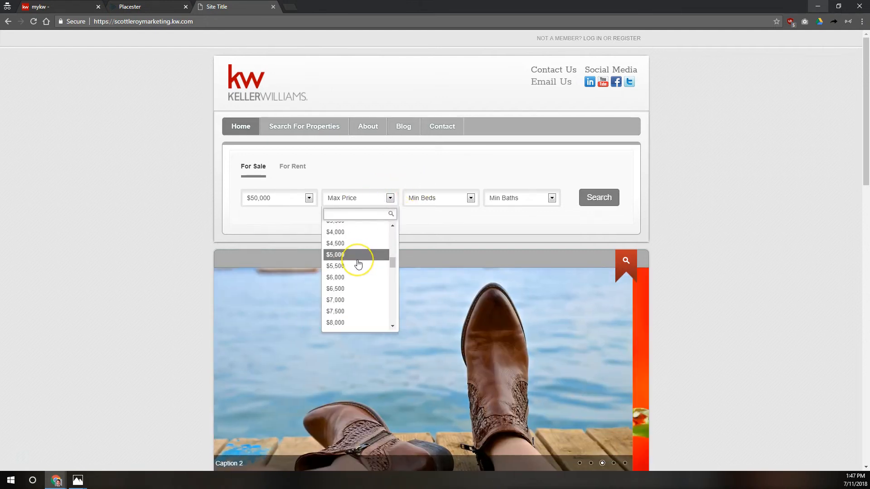
{"action": "left_click", "coordinate": [343, 235]}
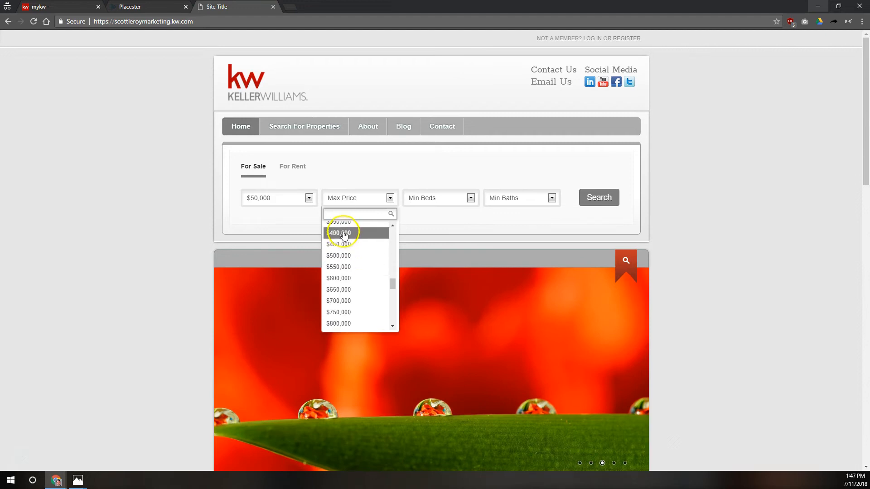
{"action": "scroll", "coordinate": [344, 245], "scroll_direction": "up", "scroll_amount": 5}
{"action": "left_click", "coordinate": [348, 257]}
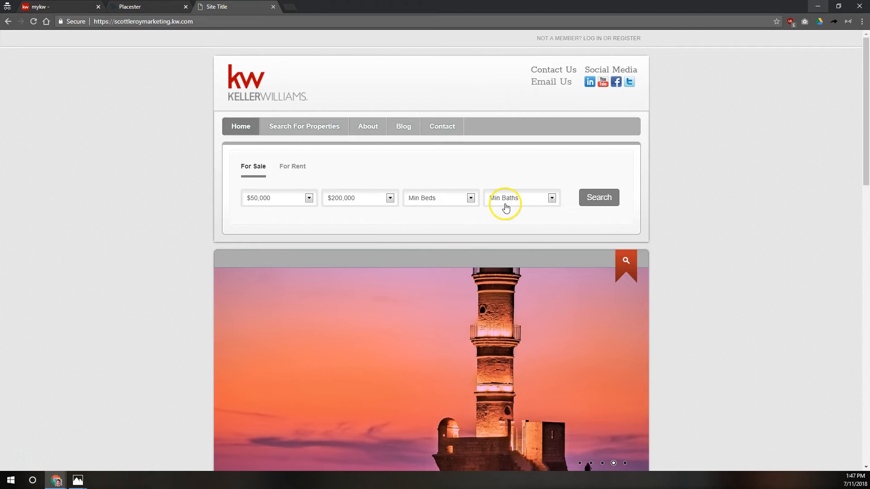
Step: Run the property search and view the 7087 results on the listings page
{"action": "left_click", "coordinate": [587, 201]}
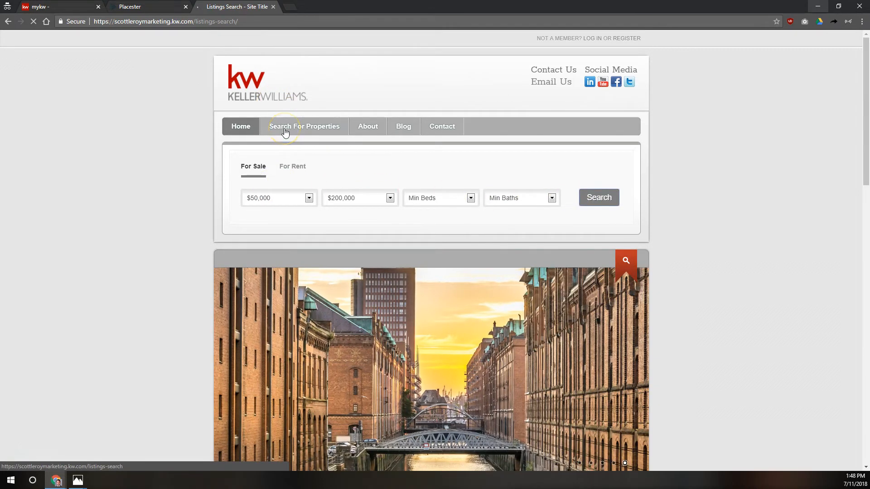
{"action": "left_click", "coordinate": [285, 131]}
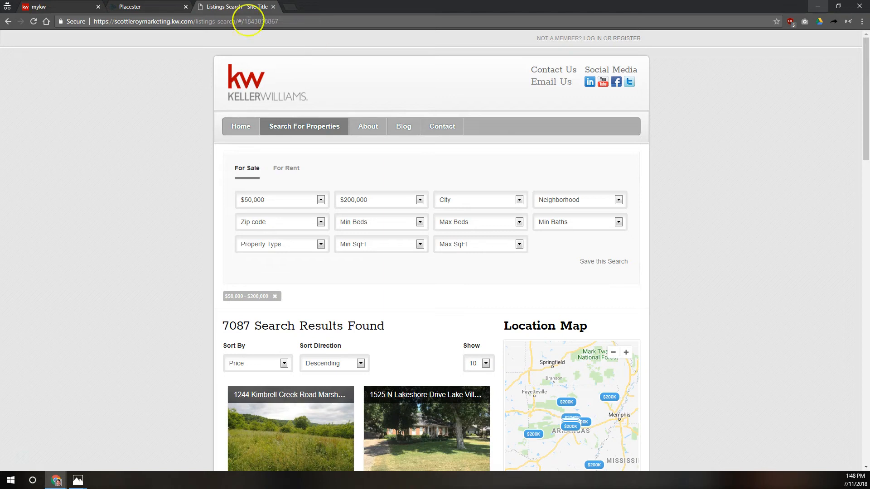
{"action": "left_click", "coordinate": [149, 6]}
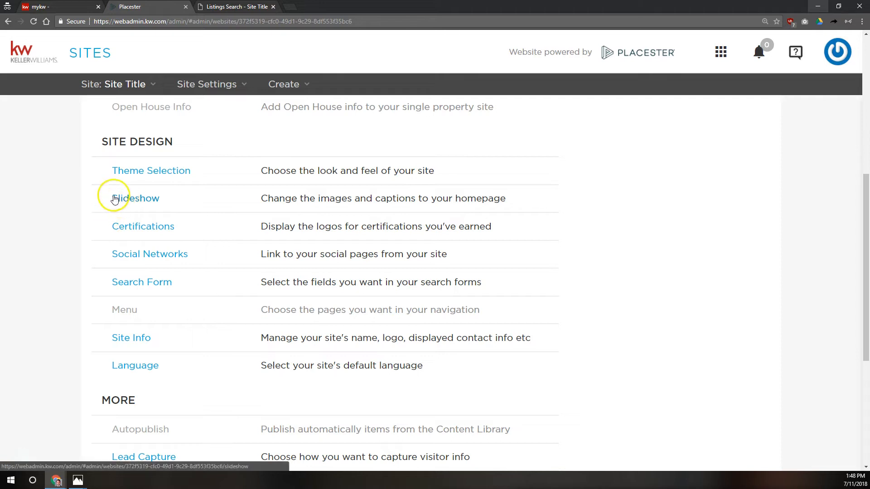
Step: Change the site theme to the next design, Madison, and save it
{"action": "left_click", "coordinate": [139, 173]}
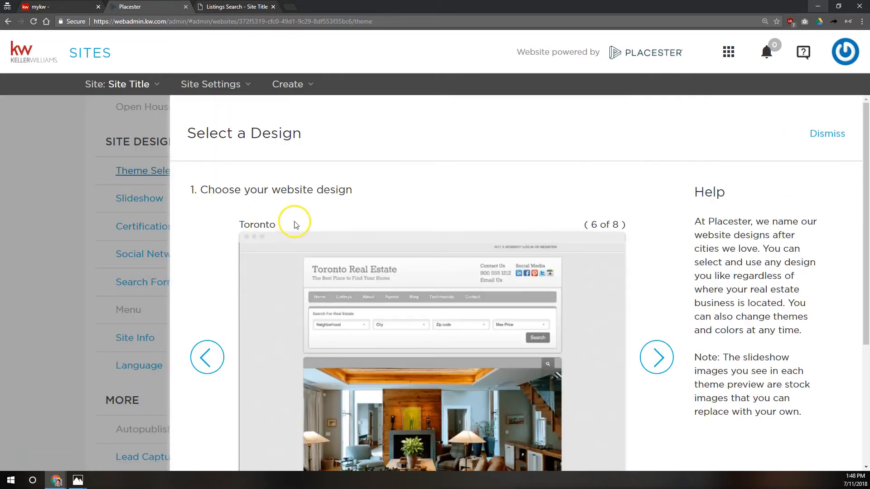
{"action": "left_click", "coordinate": [665, 359]}
{"action": "scroll", "coordinate": [634, 399], "scroll_direction": "down", "scroll_amount": 10}
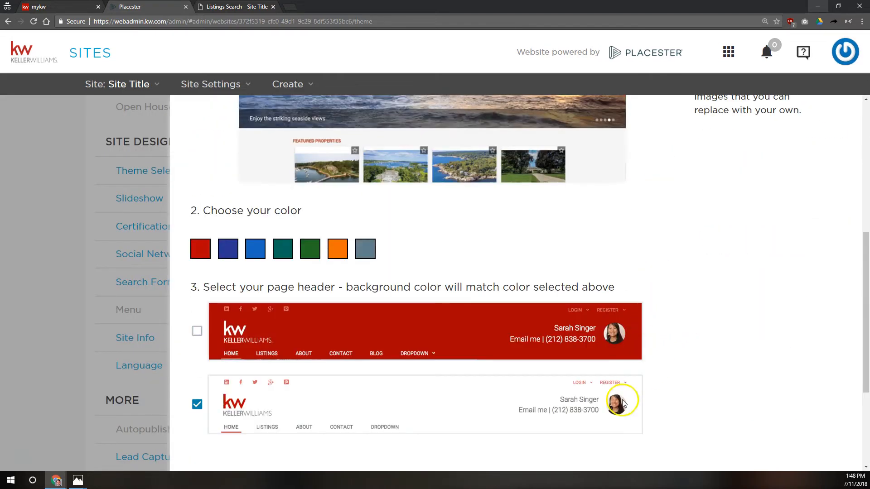
{"action": "left_click", "coordinate": [647, 414]}
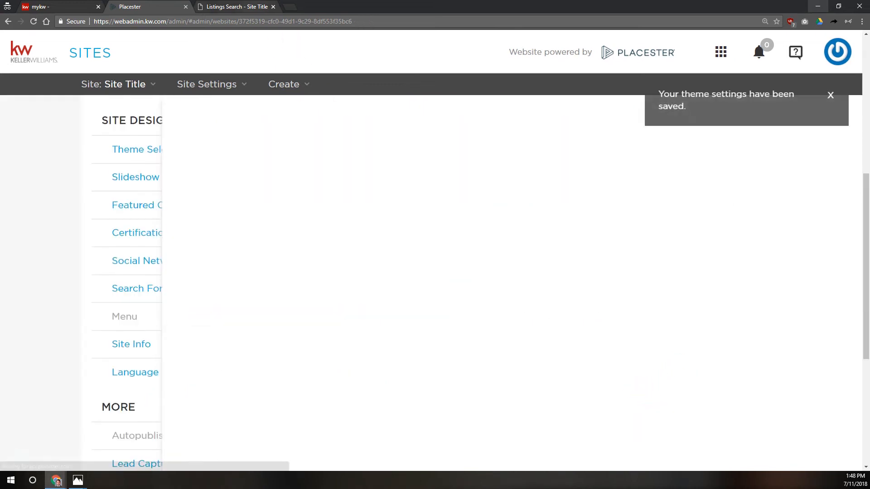
Step: Reload the live home page to check the Madison look with its Min Price, Max Price, Beds and Baths fields
{"action": "left_click", "coordinate": [244, 6]}
{"action": "left_click", "coordinate": [256, 89]}
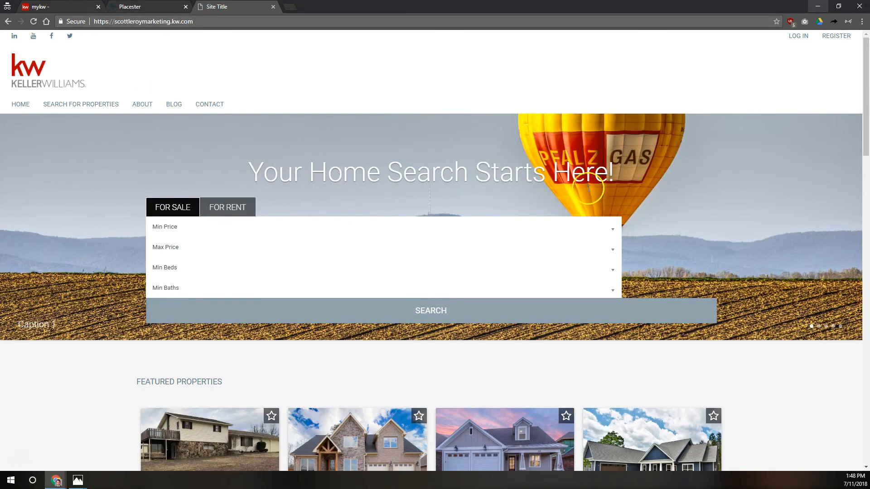
{"action": "left_click", "coordinate": [612, 228]}
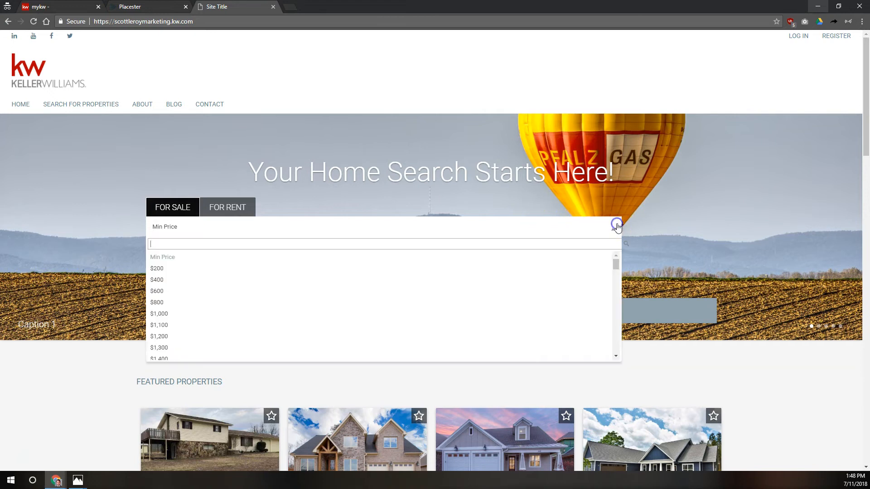
{"action": "scroll", "coordinate": [449, 266], "scroll_direction": "down", "scroll_amount": 10}
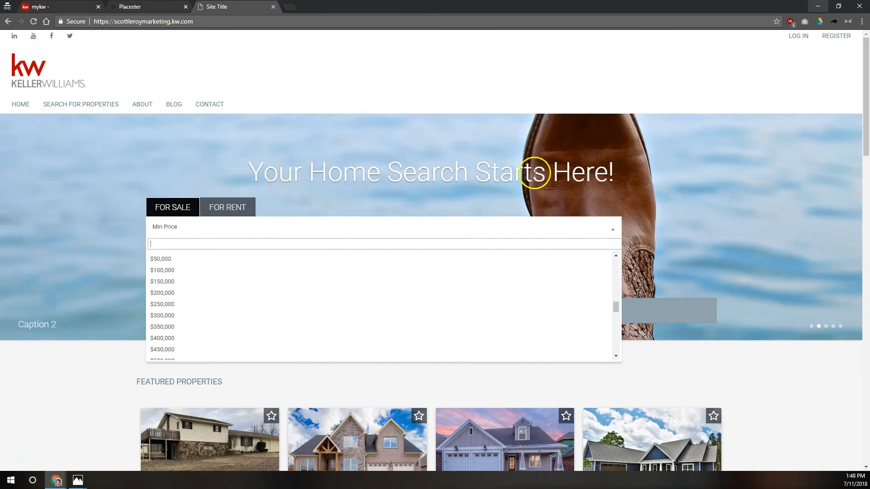
{"action": "left_click", "coordinate": [584, 169]}
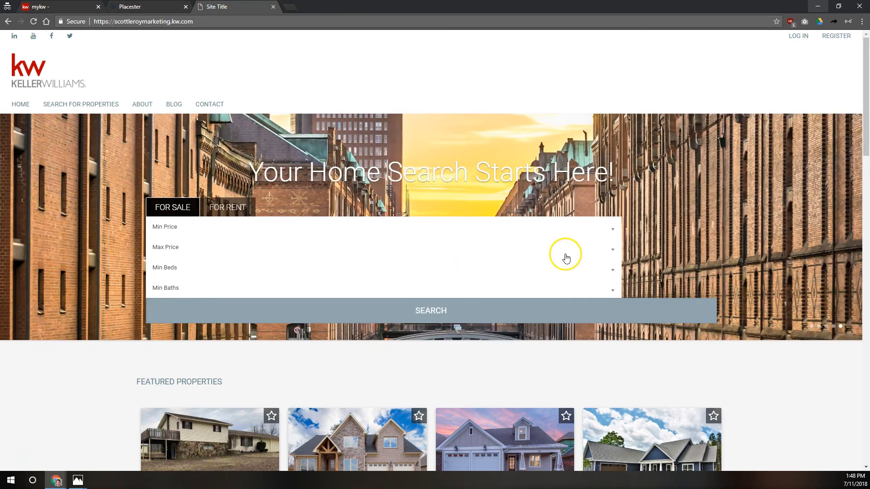
{"action": "left_click", "coordinate": [132, 7]}
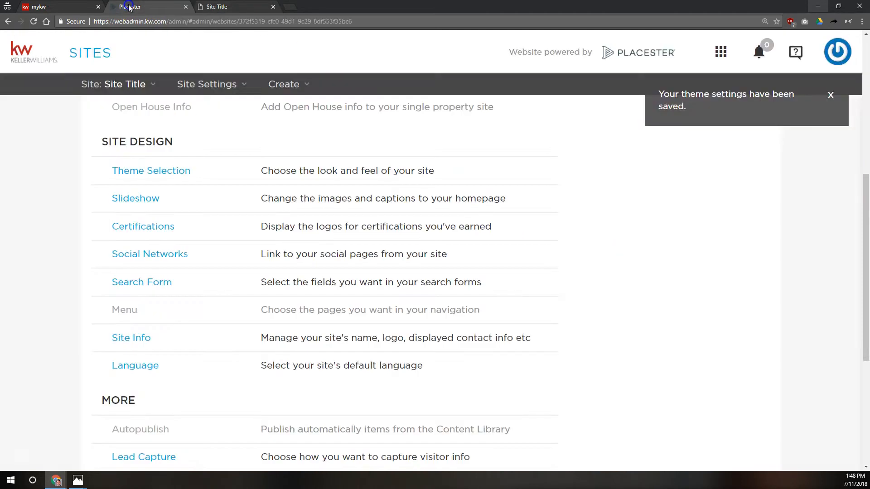
Step: Resave the search form as Omnibox With Autosuggest and reload the live site to see the single search box
{"action": "left_click", "coordinate": [154, 285]}
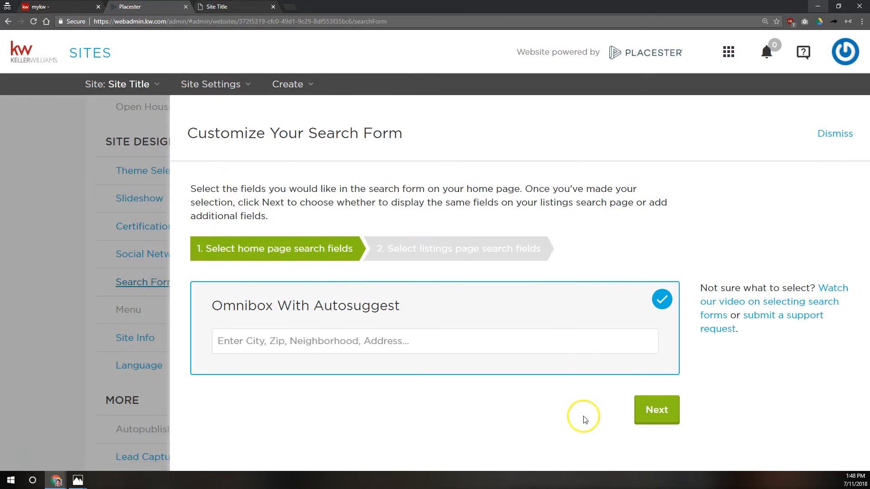
{"action": "left_click", "coordinate": [653, 412]}
{"action": "left_click", "coordinate": [654, 412]}
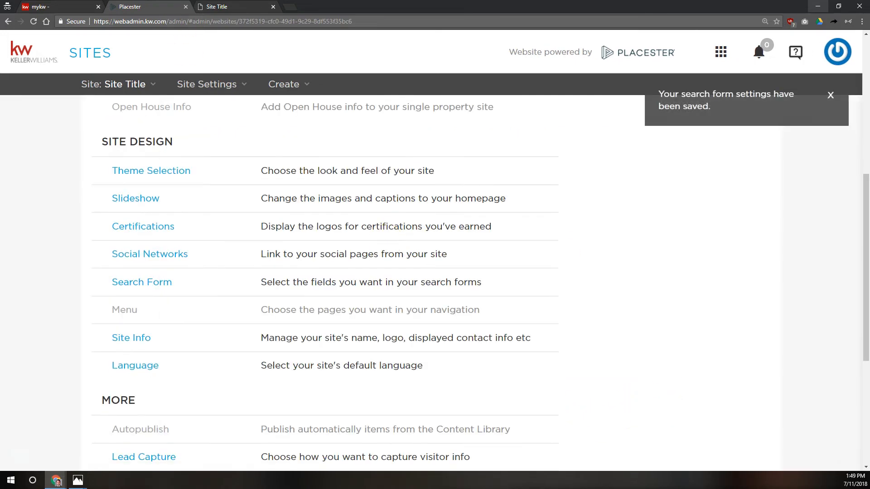
{"action": "left_click", "coordinate": [200, 8]}
{"action": "left_click", "coordinate": [33, 21]}
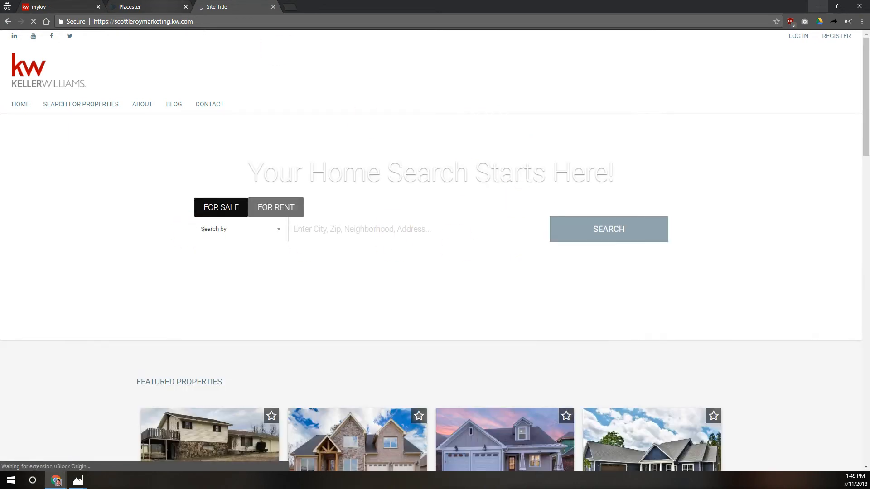
{"action": "left_click", "coordinate": [149, 7]}
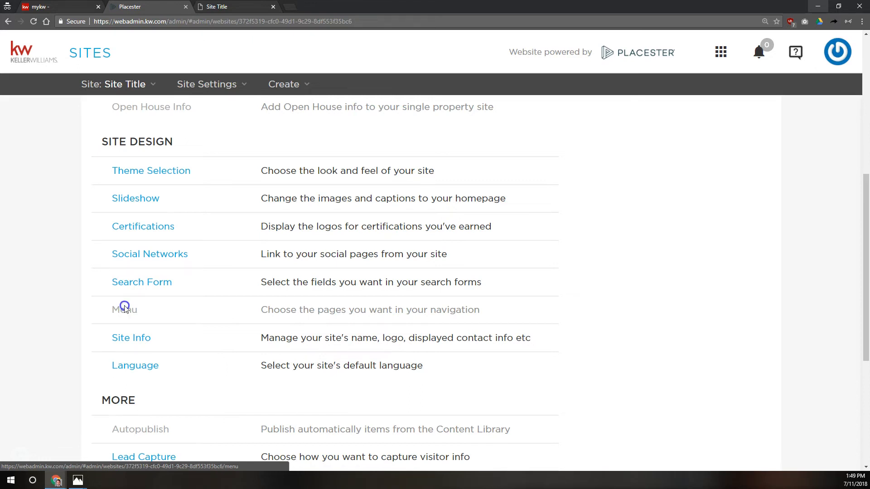
Step: Open the Menu editor listing Home, Listings Search, About, Blog and Contact, and expand the pages-to-add dropdown
{"action": "left_click", "coordinate": [125, 308]}
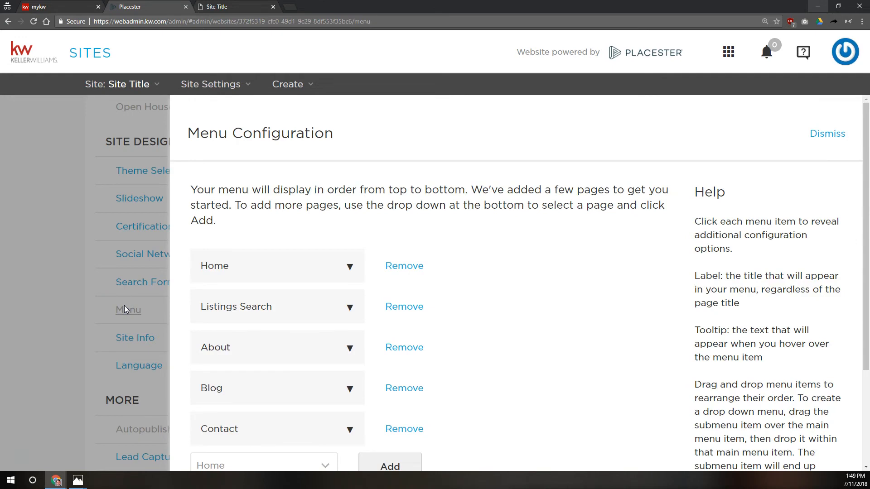
{"action": "scroll", "coordinate": [350, 164], "scroll_direction": "down", "scroll_amount": 2}
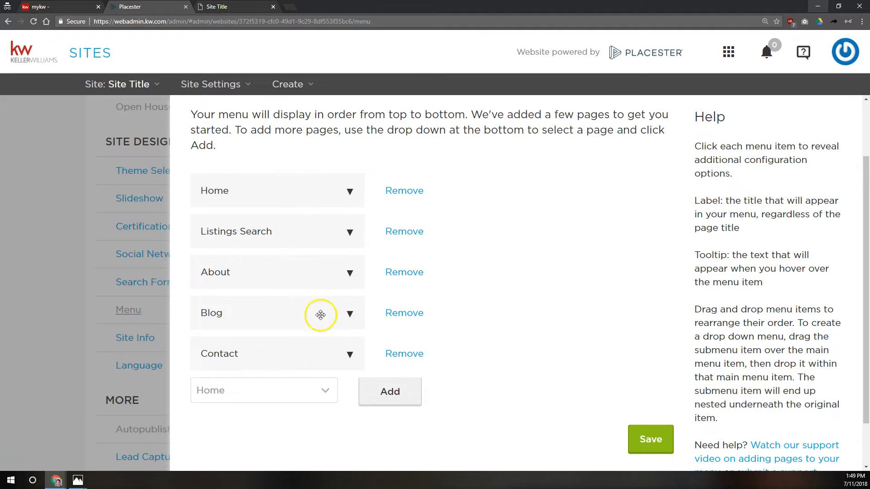
{"action": "scroll", "coordinate": [302, 337], "scroll_direction": "down", "scroll_amount": 2}
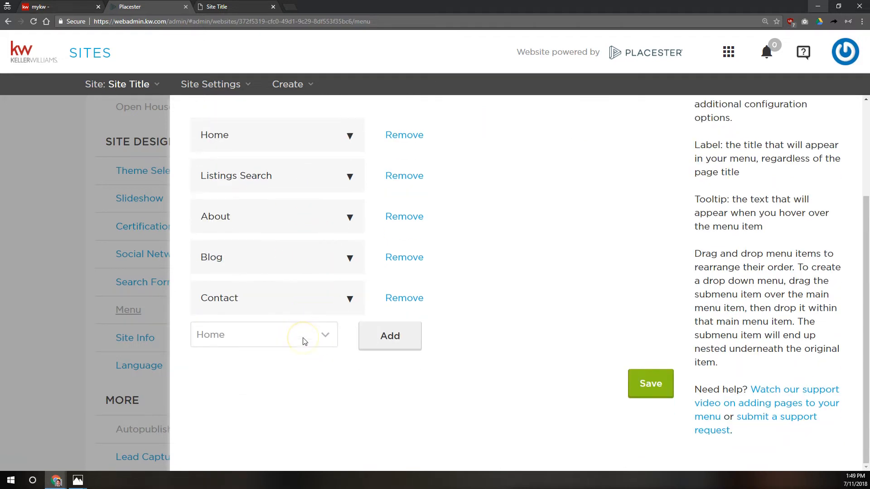
{"action": "left_click", "coordinate": [302, 334]}
{"action": "left_click", "coordinate": [313, 334]}
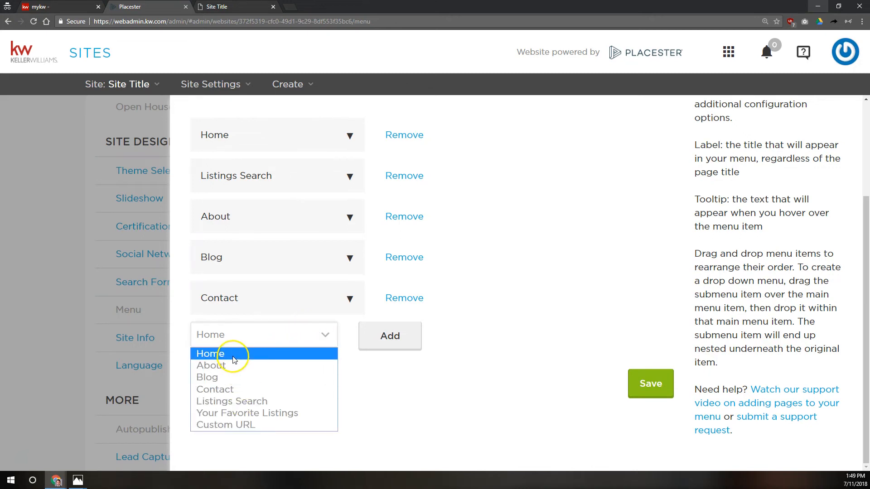
Step: Add Your Favorite Listings to the menu nested under Listings Search, then pick Custom URL to add next
{"action": "left_click", "coordinate": [223, 414]}
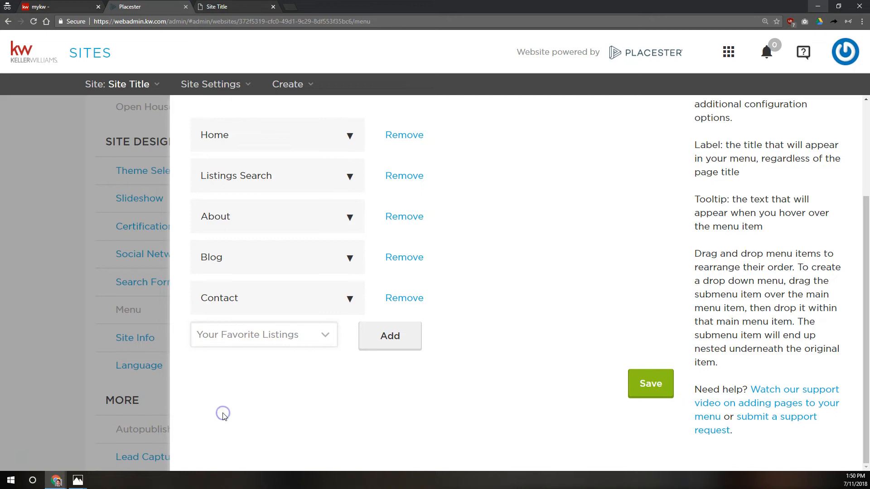
{"action": "left_click", "coordinate": [398, 342]}
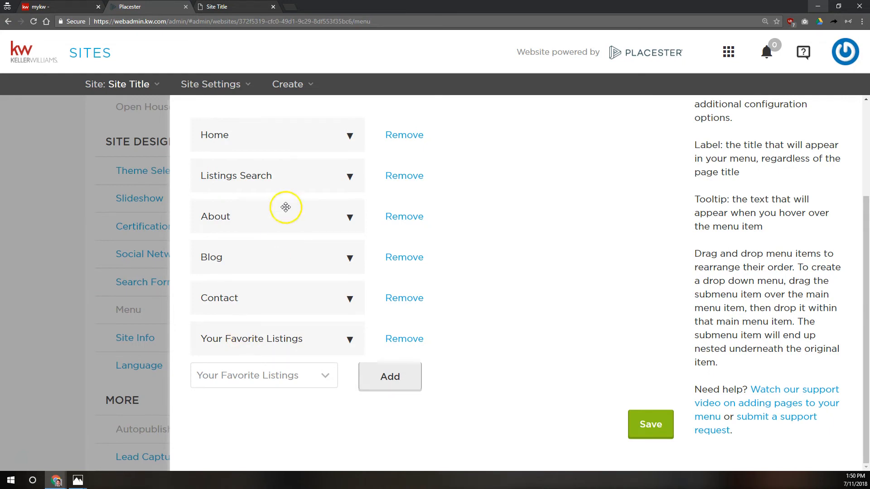
{"action": "left_click_drag", "start_coordinate": [264, 346], "coordinate": [270, 182]}
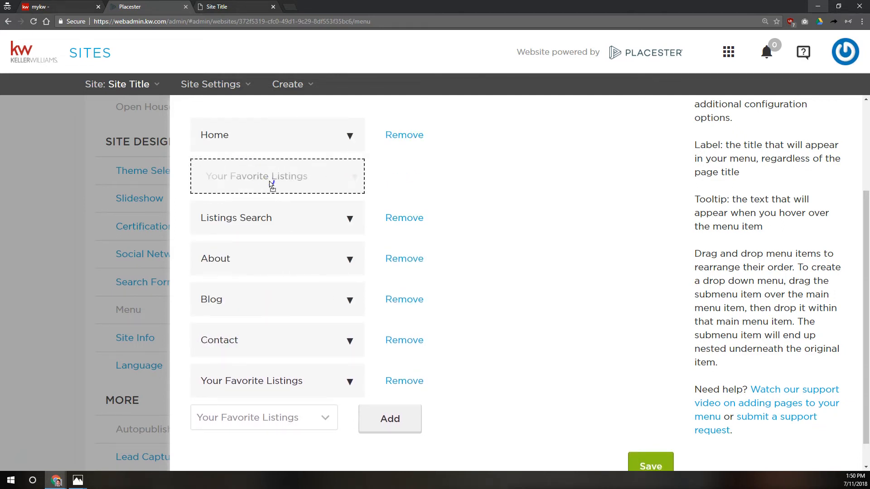
{"action": "left_click_drag", "start_coordinate": [271, 185], "coordinate": [269, 181]}
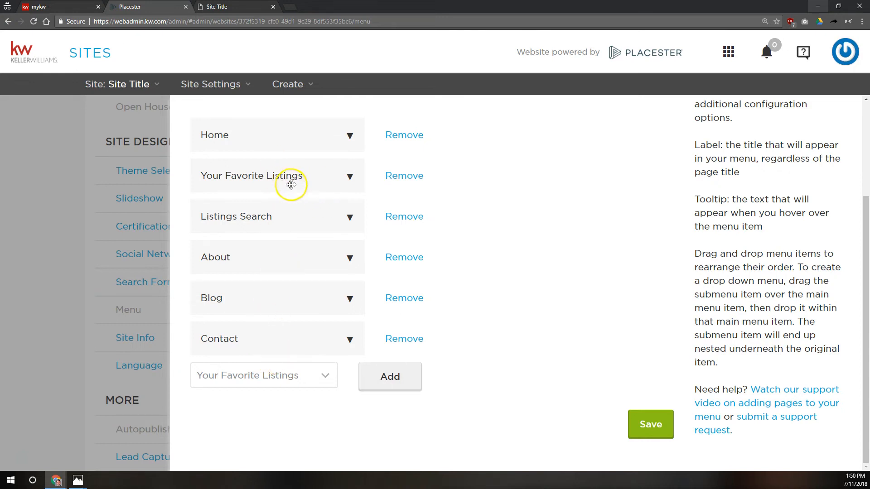
{"action": "left_click_drag", "start_coordinate": [289, 176], "coordinate": [299, 257]}
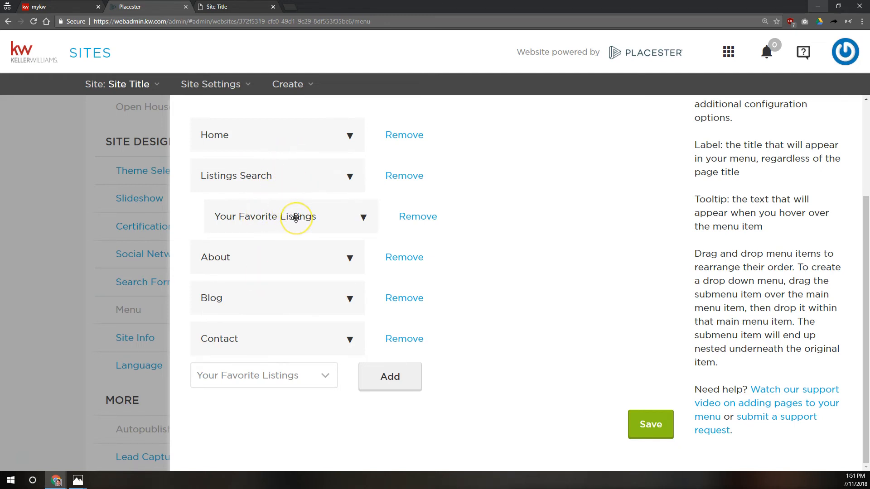
{"action": "left_click_drag", "start_coordinate": [296, 218], "coordinate": [323, 375]}
{"action": "left_click", "coordinate": [321, 376]}
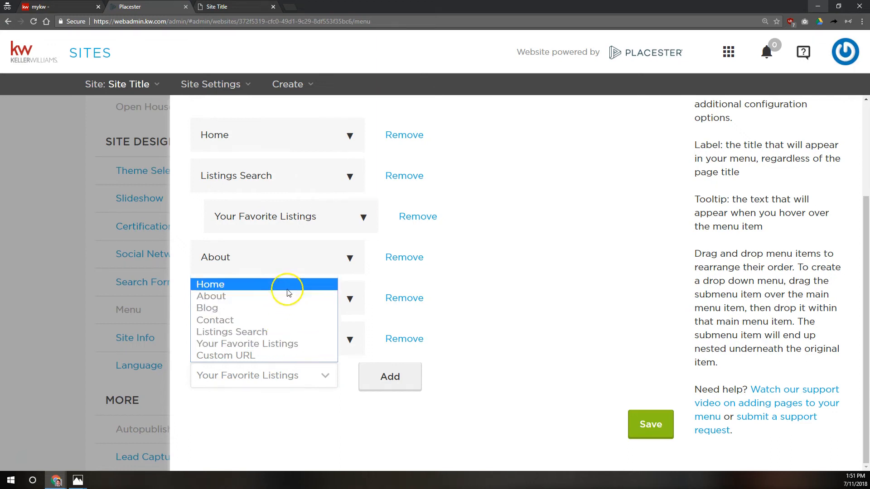
{"action": "left_click", "coordinate": [266, 358]}
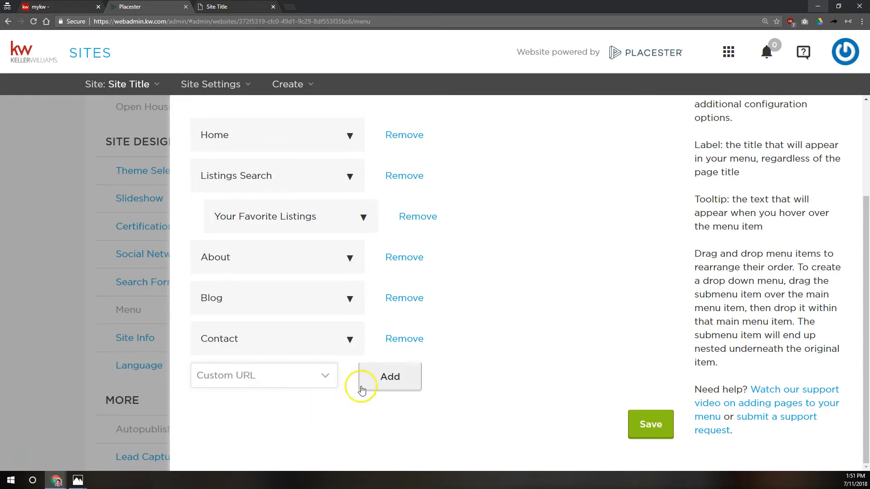
Step: Add a Custom URL menu item labelled 'Free Home Search App', leaving its URL and tooltip empty
{"action": "left_click", "coordinate": [382, 380]}
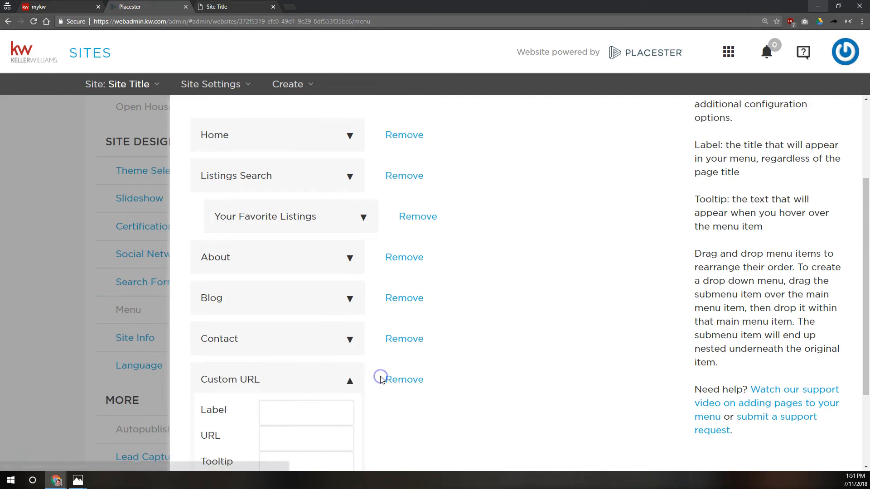
{"action": "scroll", "coordinate": [363, 363], "scroll_direction": "down", "scroll_amount": 3}
{"action": "left_click", "coordinate": [305, 290]}
{"action": "left_click", "coordinate": [301, 317]}
{"action": "left_click", "coordinate": [300, 345]}
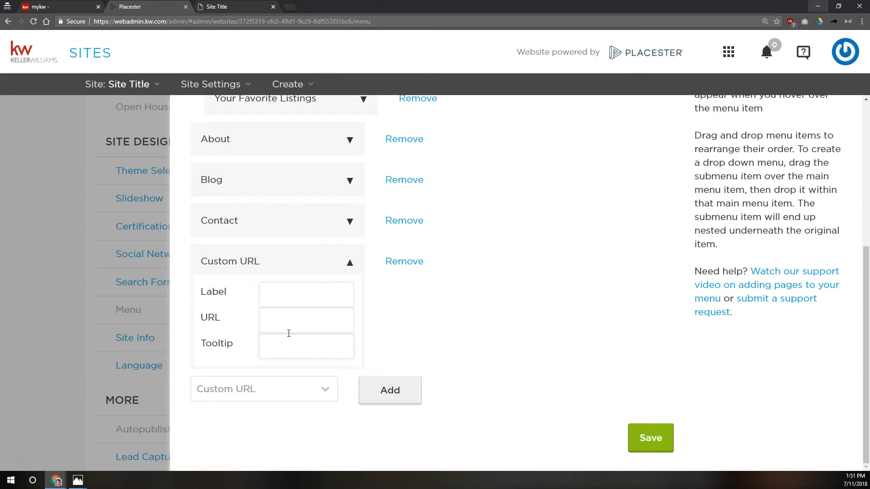
{"action": "left_click", "coordinate": [287, 342]}
{"action": "left_click", "coordinate": [301, 295]}
{"action": "type", "text": "Free H"}
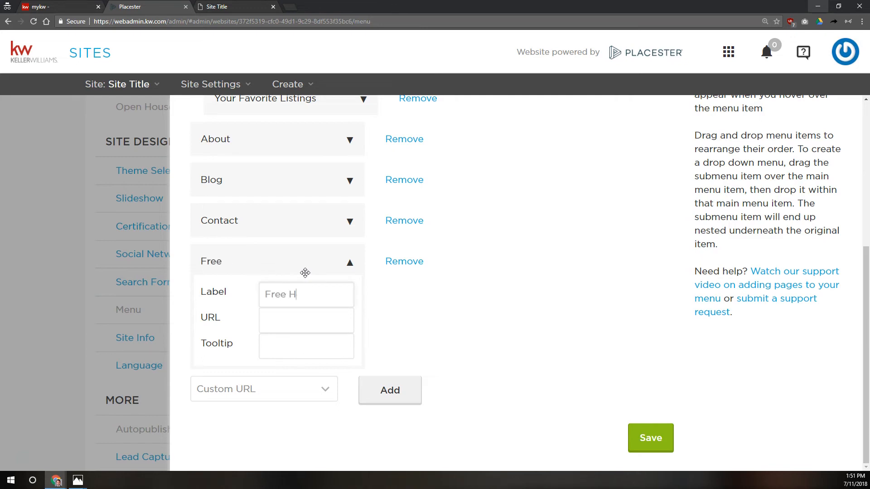
{"action": "type", "text": "ome Search App"}
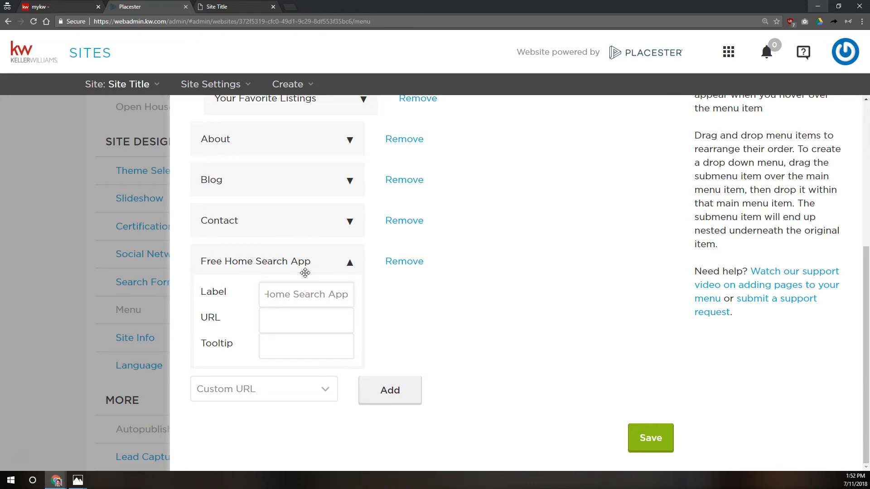
{"action": "left_click", "coordinate": [279, 311]}
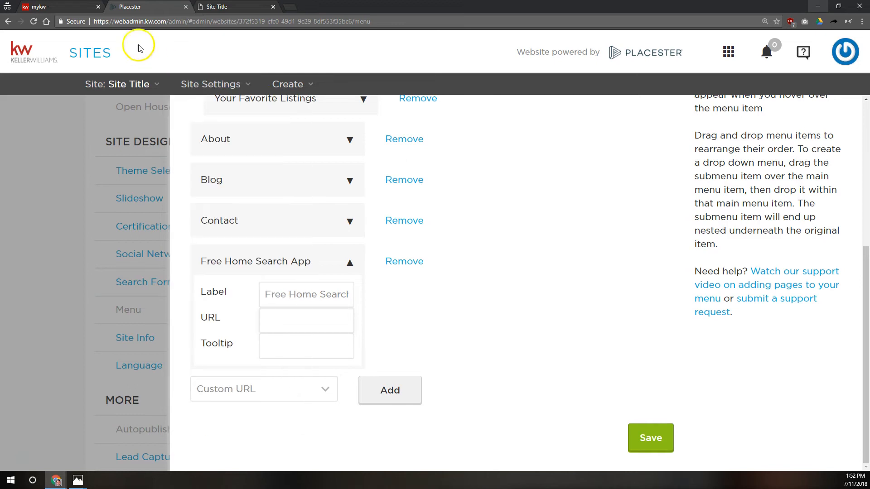
{"action": "left_click", "coordinate": [64, 7]}
Step: Go back to the MyKW home page and expand the myMarketing options in the eEdge Control Panel
{"action": "scroll", "coordinate": [66, 68], "scroll_direction": "up", "scroll_amount": 2}
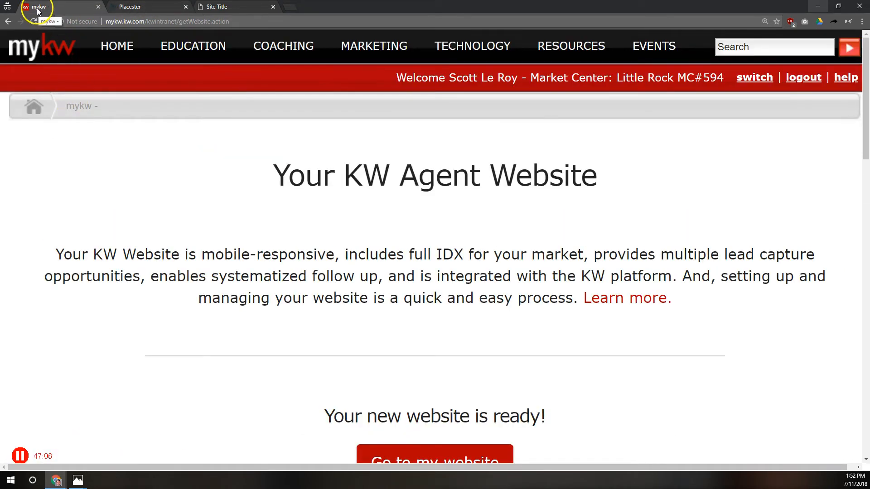
{"action": "scroll", "coordinate": [208, 305], "scroll_direction": "down", "scroll_amount": 2}
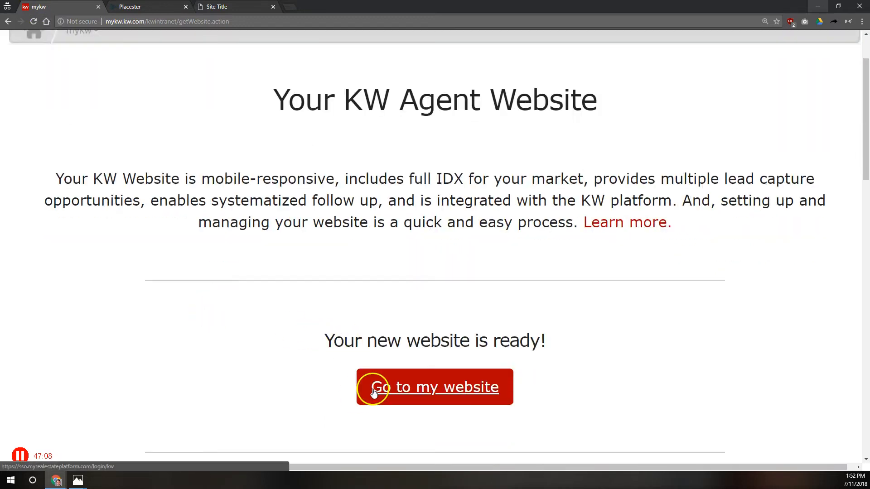
{"action": "scroll", "coordinate": [373, 392], "scroll_direction": "up", "scroll_amount": 2}
{"action": "left_click", "coordinate": [37, 49]}
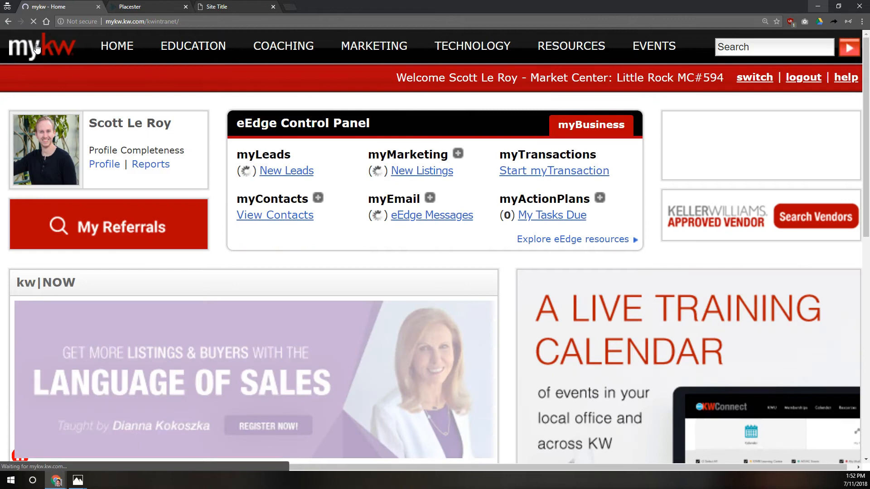
{"action": "left_click_drag", "start_coordinate": [388, 124], "coordinate": [234, 120]}
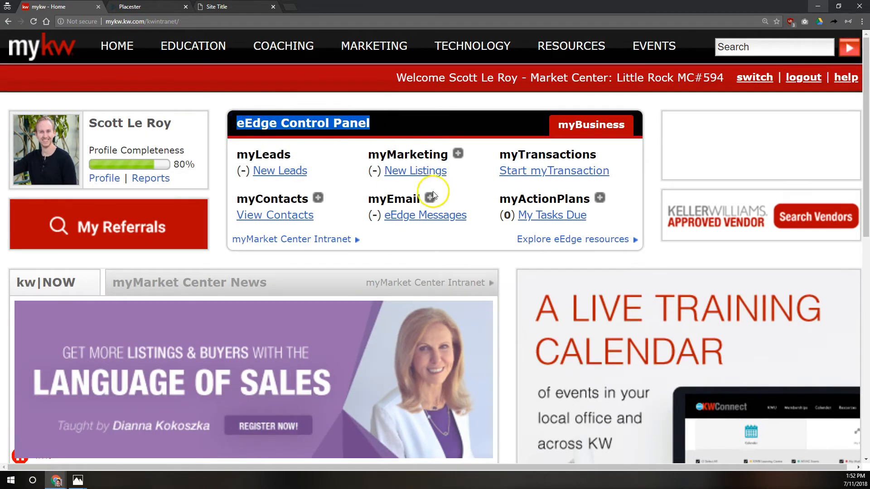
{"action": "left_click_drag", "start_coordinate": [371, 158], "coordinate": [452, 159]}
{"action": "left_click", "coordinate": [458, 155]}
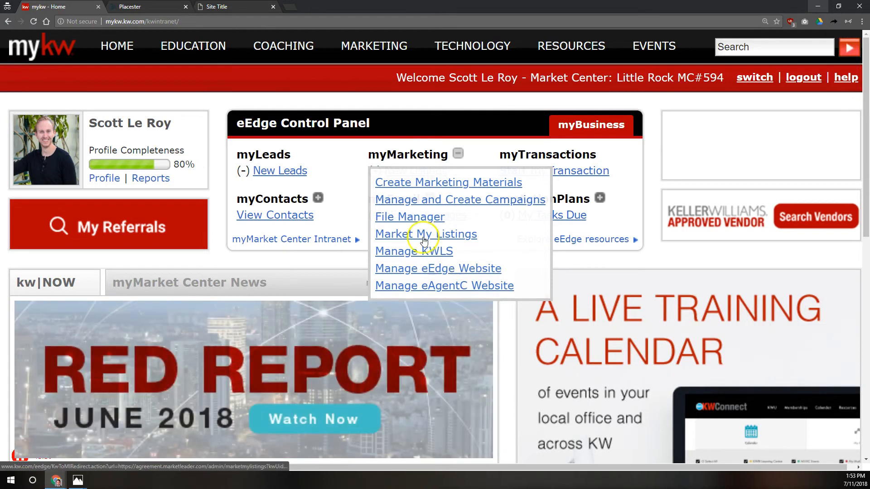
{"action": "left_click", "coordinate": [154, 7]}
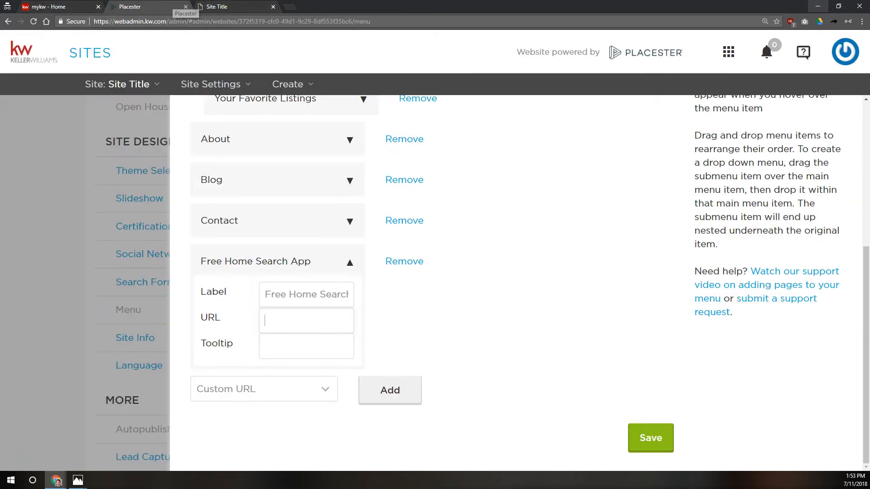
{"action": "left_click", "coordinate": [306, 324]}
{"action": "type", "text": "http://app.kw.com/123"}
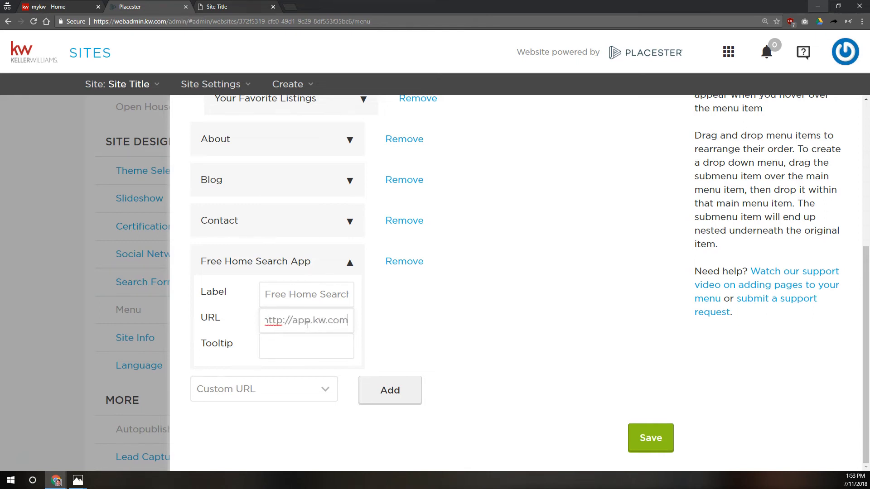
{"action": "key", "text": "Left"}
{"action": "key", "text": "Left"}
{"action": "key", "text": "Left"}
{"action": "type", "text": "kw12345"}
{"action": "key", "text": "Left"}
{"action": "key", "text": "Left"}
{"action": "key", "text": "Left"}
{"action": "key", "text": "shift+Left"}
{"action": "key", "text": "Right"}
{"action": "key", "text": "shift+Right"}
{"action": "key", "text": "shift+Right"}
{"action": "key", "text": "shift+Right"}
{"action": "key", "text": "shift+Right"}
{"action": "key", "text": "shift+Right"}
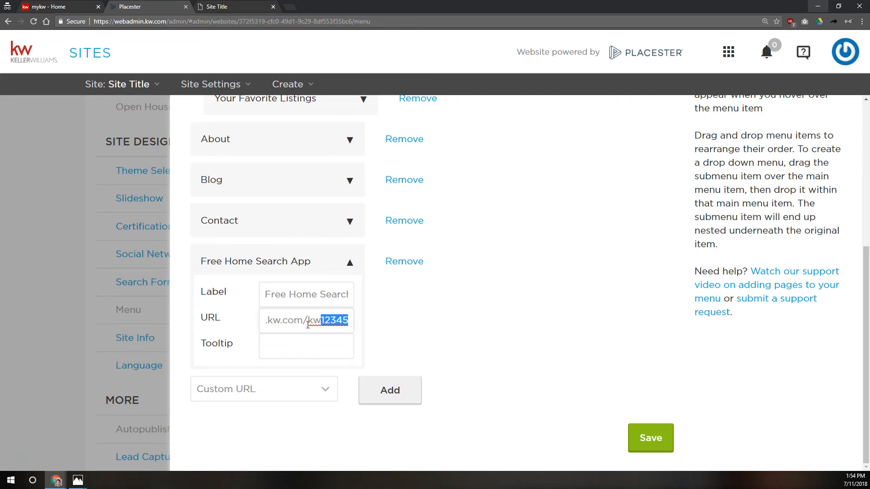
{"action": "key", "text": "BackSpace"}
{"action": "key", "text": "BackSpace"}
{"action": "key", "text": "BackSpace"}
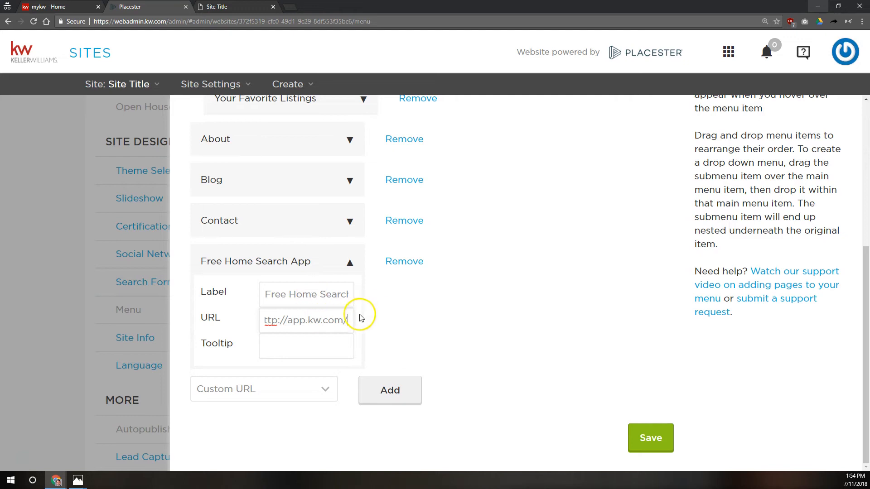
Step: Give the menu item the tooltip 'This is a tooltip' and save the menu
{"action": "left_click", "coordinate": [326, 348]}
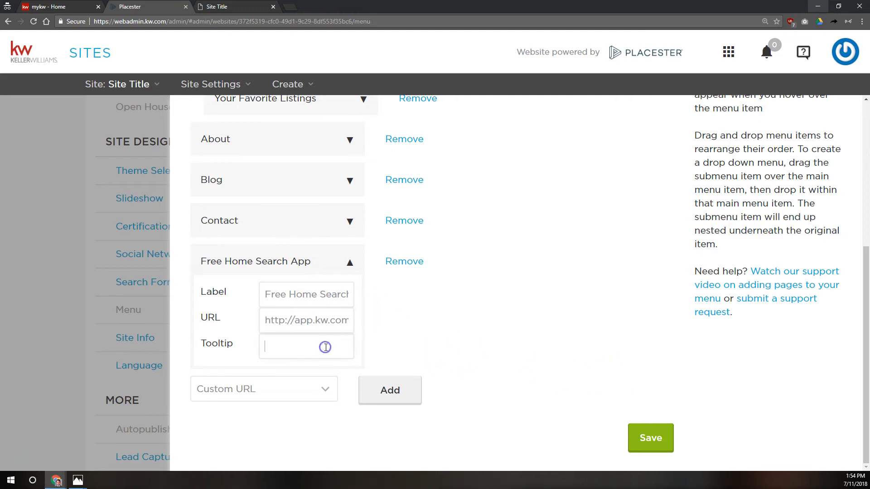
{"action": "type", "text": "This is a tooltip"}
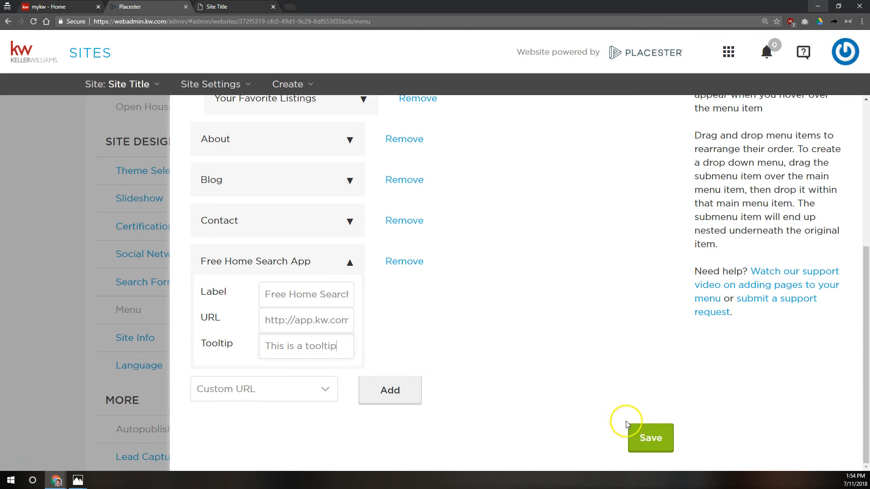
{"action": "left_click", "coordinate": [648, 437]}
Step: Reload the live site, test the Free Home Search App link, dismiss the alert, and return to Placester
{"action": "key", "text": "ctrl+Tab"}
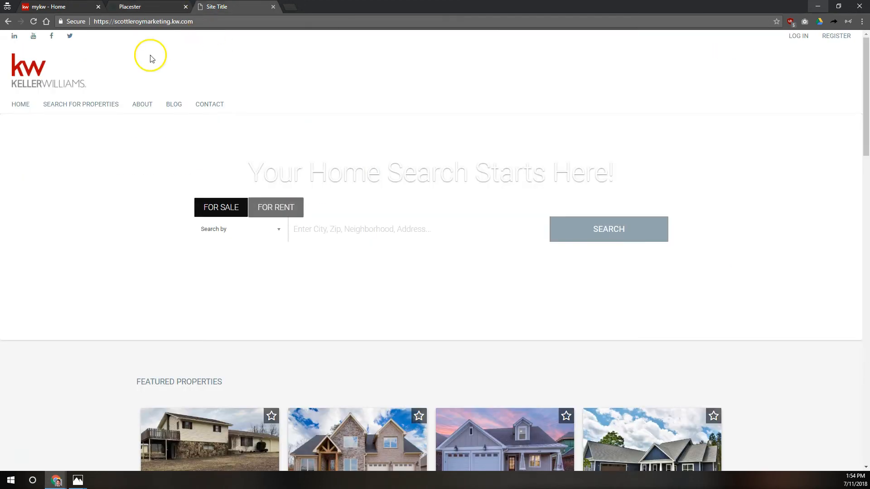
{"action": "left_click", "coordinate": [34, 21]}
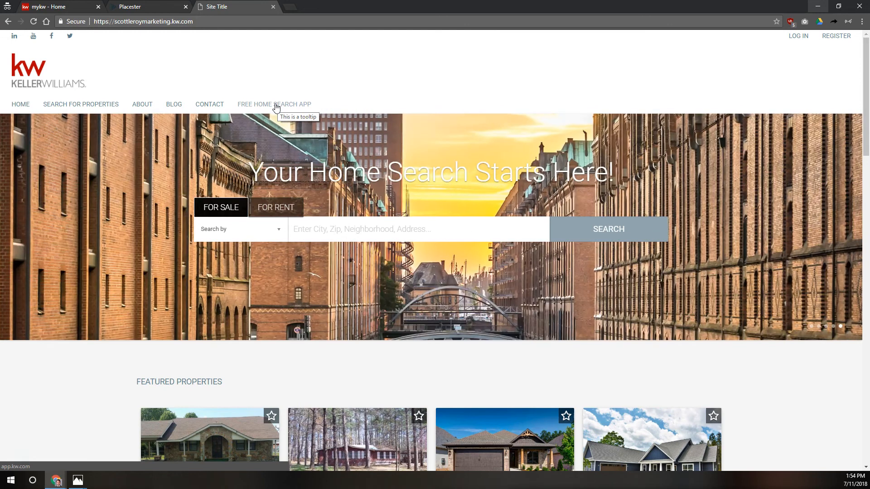
{"action": "left_click", "coordinate": [276, 105]}
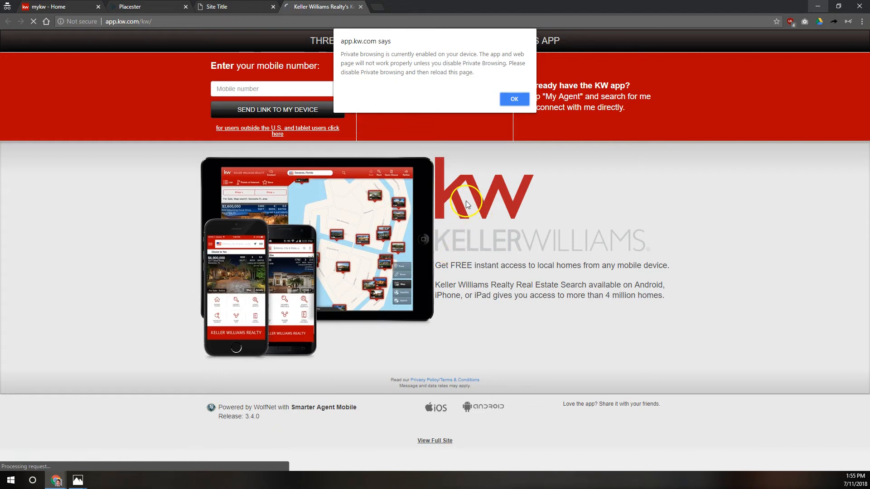
{"action": "left_click", "coordinate": [514, 99]}
{"action": "left_click", "coordinate": [361, 6]}
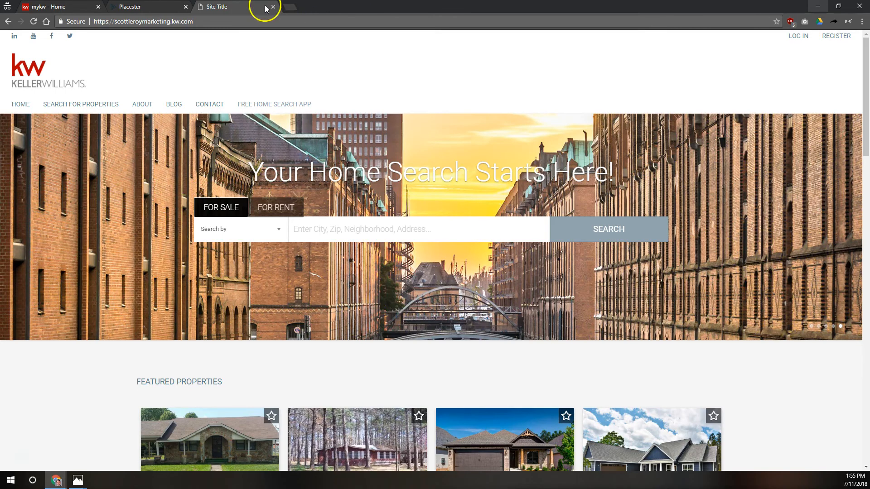
{"action": "left_click", "coordinate": [145, 6]}
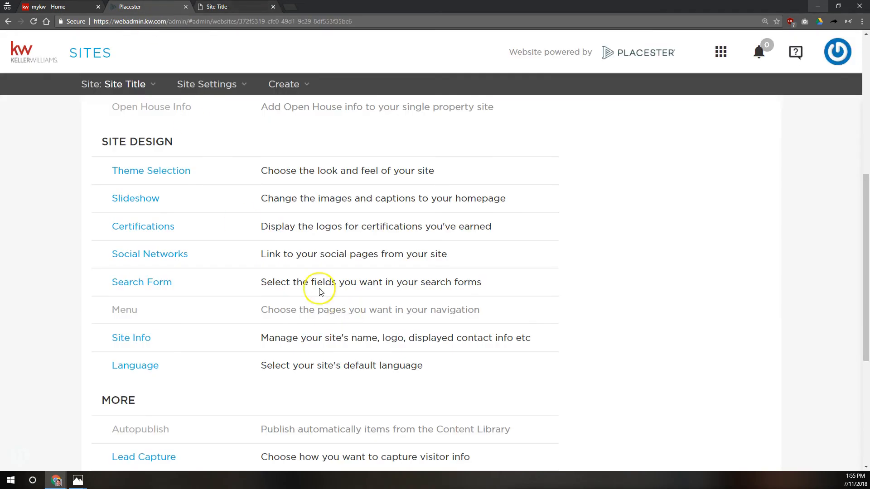
Step: Open Site Info under Site Design, select the 'Site Title' brand name, and compare with the live header
{"action": "left_click", "coordinate": [122, 310]}
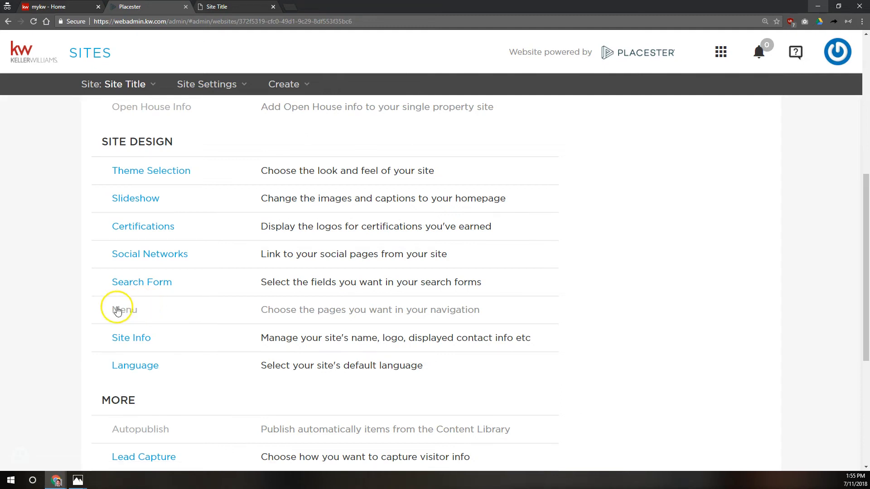
{"action": "scroll", "coordinate": [122, 306], "scroll_direction": "down", "scroll_amount": 2}
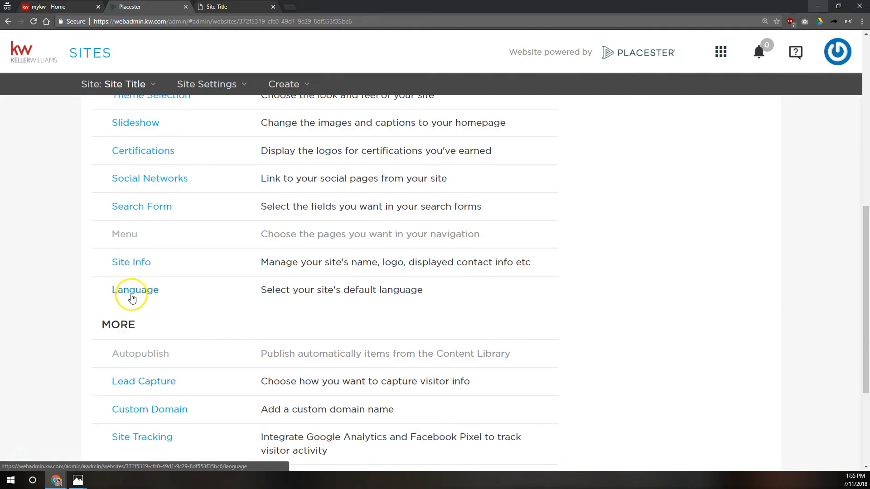
{"action": "left_click", "coordinate": [133, 264]}
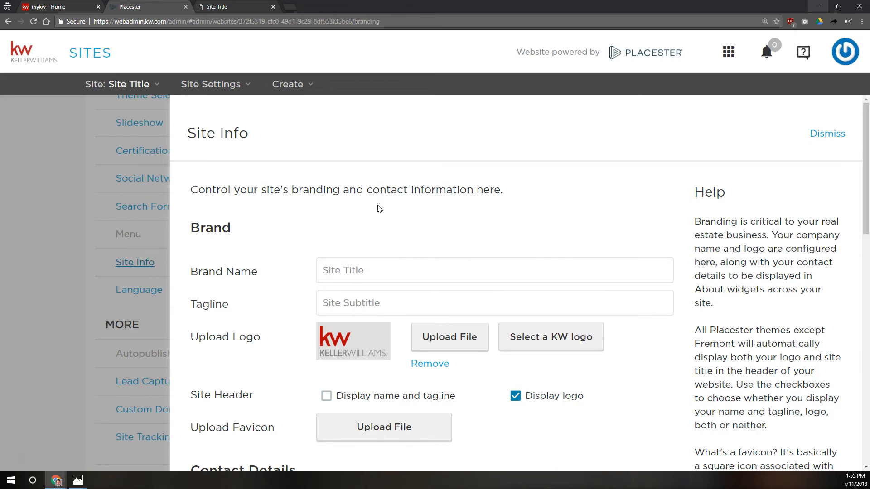
{"action": "scroll", "coordinate": [367, 223], "scroll_direction": "down", "scroll_amount": 2}
{"action": "left_click_drag", "start_coordinate": [384, 191], "coordinate": [208, 163]}
{"action": "left_click", "coordinate": [216, 7]}
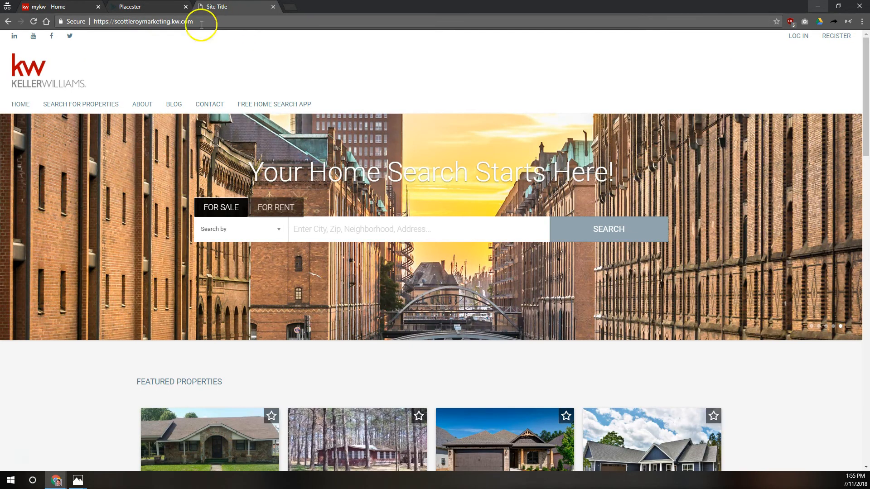
{"action": "left_click", "coordinate": [150, 59]}
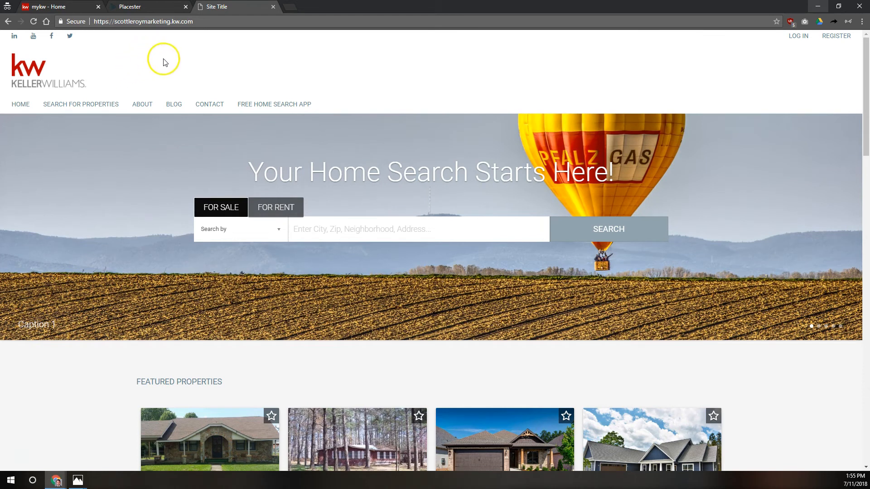
{"action": "left_click", "coordinate": [160, 6]}
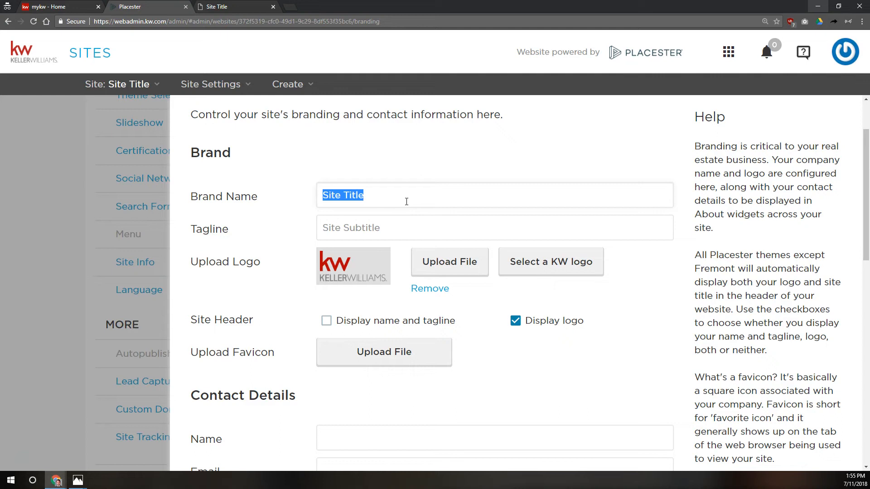
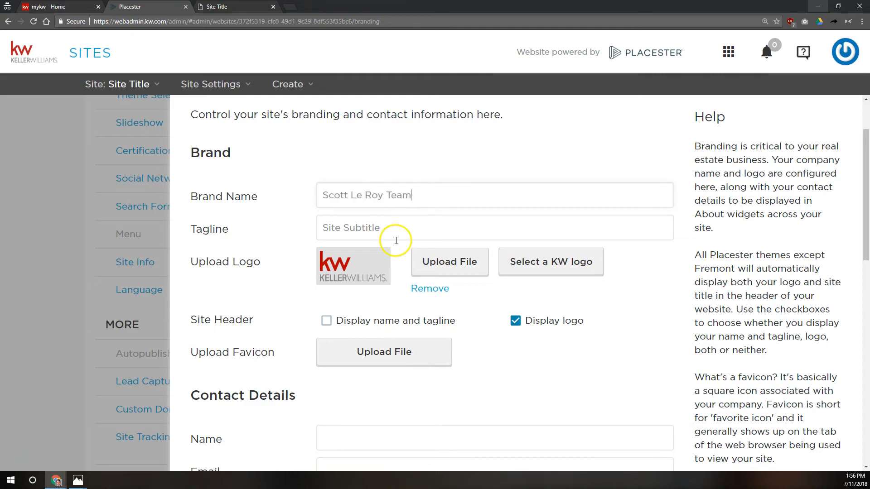
Step: Replace the 'Site Title' brand name with the agent's team name
{"action": "left_click_drag", "start_coordinate": [395, 230], "coordinate": [320, 216]}
{"action": "double_click", "coordinate": [433, 193]}
{"action": "left_click_drag", "start_coordinate": [427, 192], "coordinate": [299, 190]}
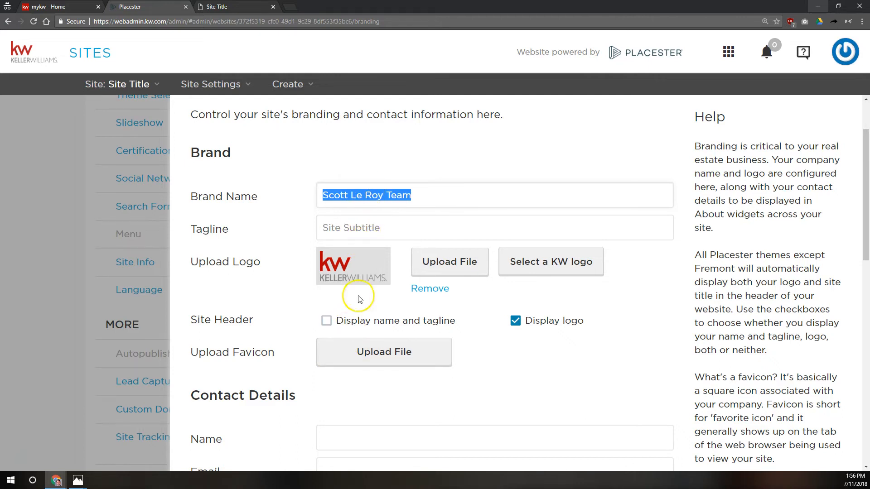
Step: Paste 'Your Local Real Estate Resource!' over the 'Site Subtitle' tagline
{"action": "left_click", "coordinate": [367, 220]}
{"action": "left_click_drag", "start_coordinate": [394, 220], "coordinate": [288, 225]}
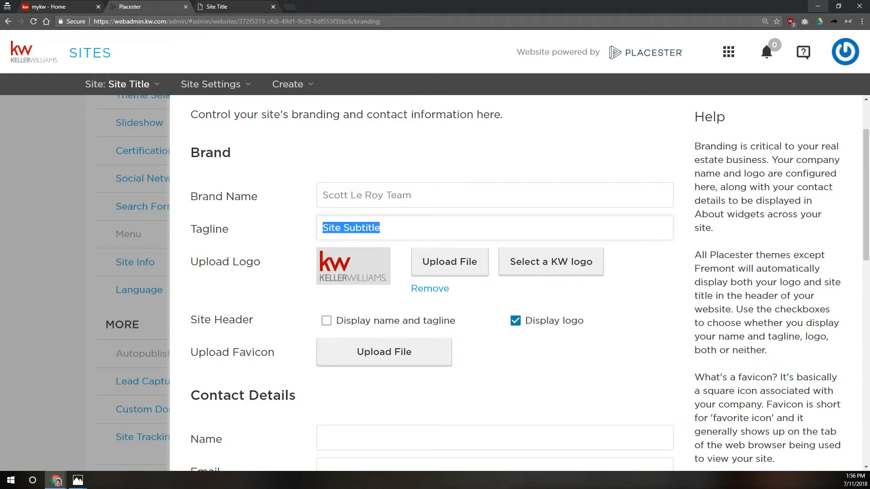
{"action": "type", "text": "Your Local Real Estate Resource!"}
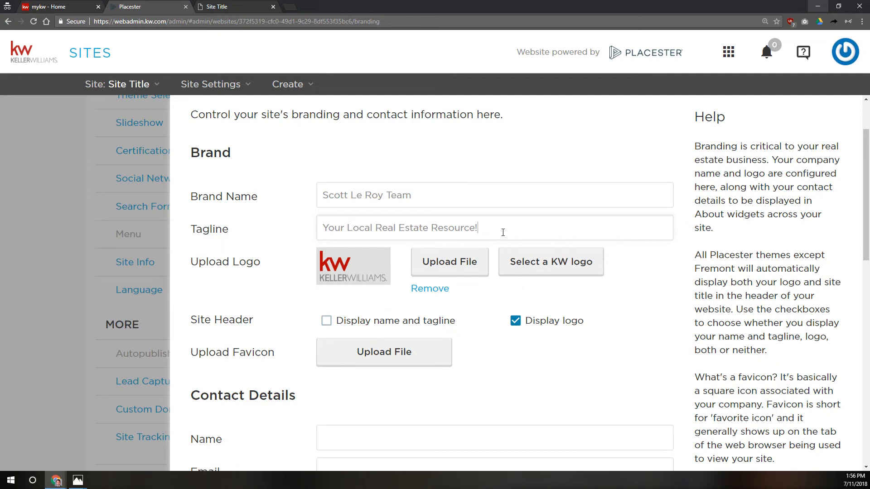
{"action": "left_click_drag", "start_coordinate": [248, 261], "coordinate": [252, 260]}
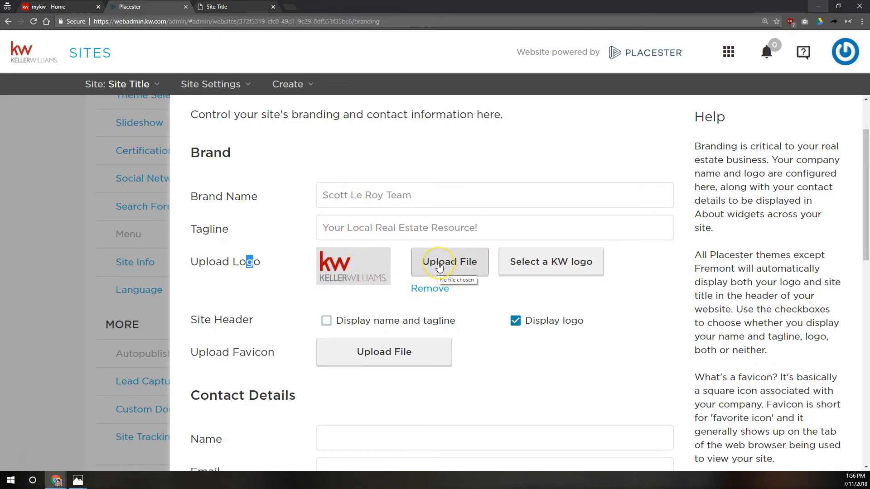
{"action": "left_click", "coordinate": [520, 265]}
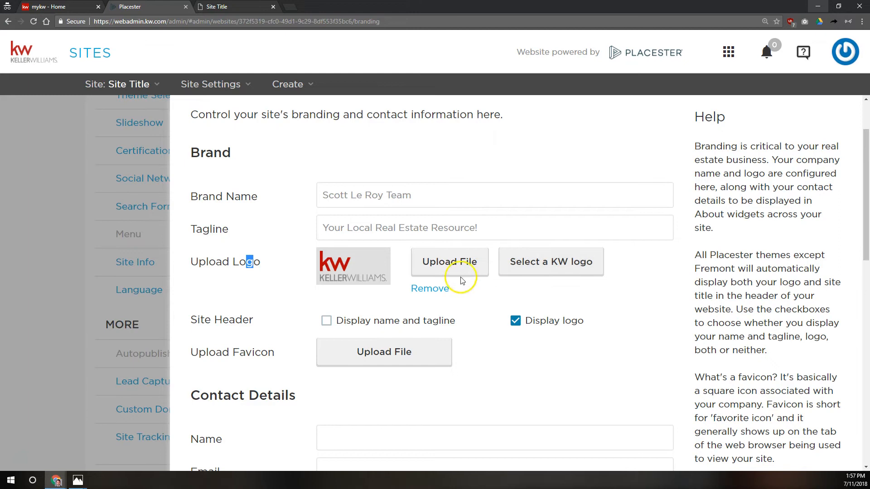
{"action": "left_click", "coordinate": [445, 265]}
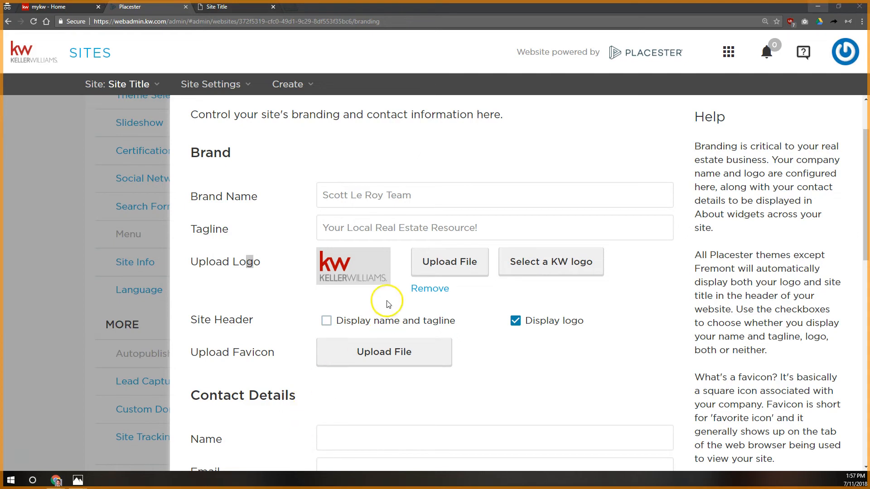
{"action": "left_click", "coordinate": [434, 262]}
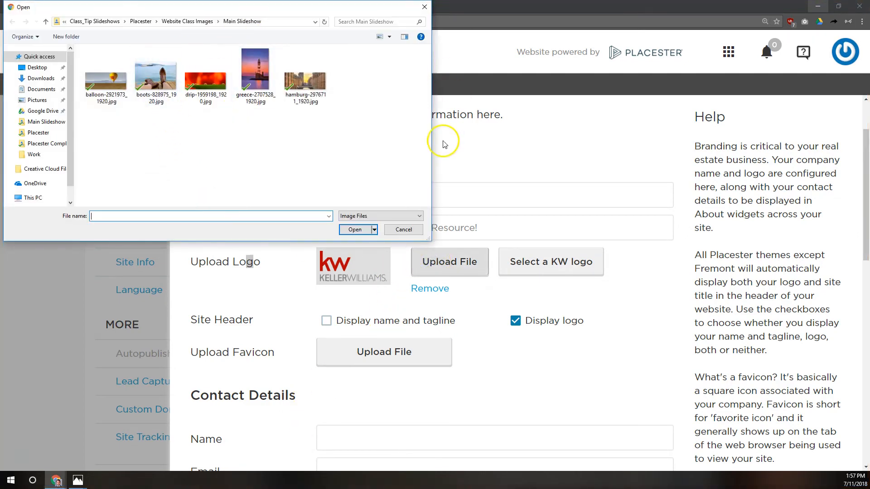
{"action": "left_click", "coordinate": [404, 229]}
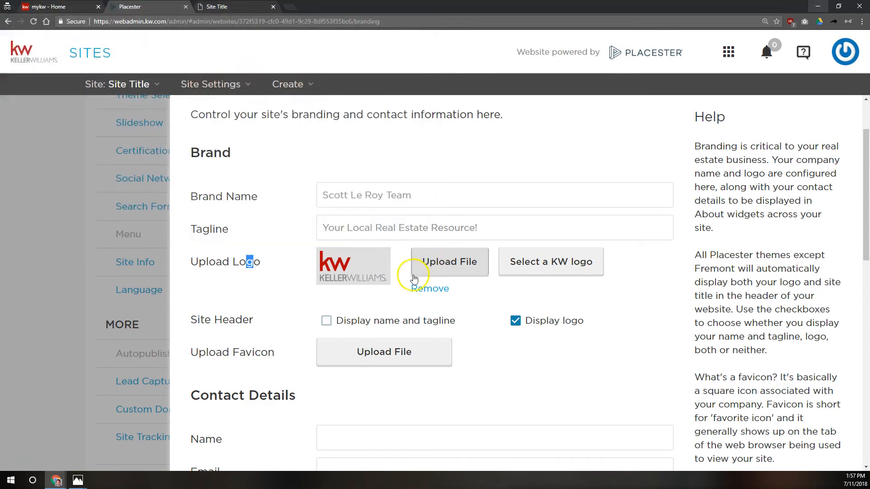
{"action": "left_click", "coordinate": [205, 8]}
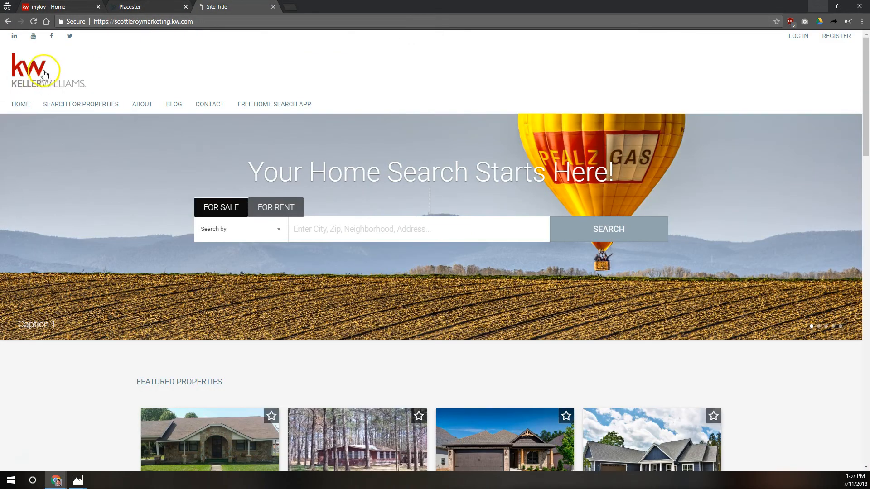
{"action": "left_click", "coordinate": [136, 6]}
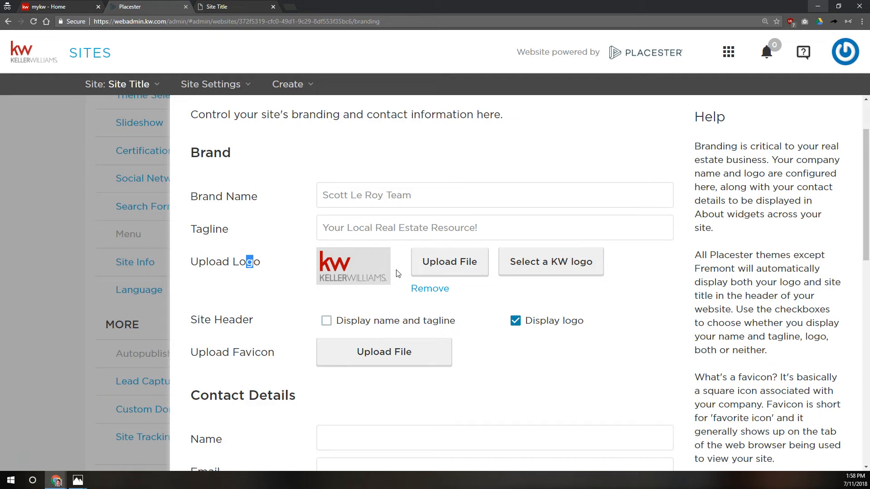
Step: Turn on Display name and tagline in Site Header, then cancel the favicon upload dialog
{"action": "left_click", "coordinate": [436, 262]}
{"action": "scroll", "coordinate": [342, 263], "scroll_direction": "down", "scroll_amount": 2}
{"action": "left_click", "coordinate": [343, 246]}
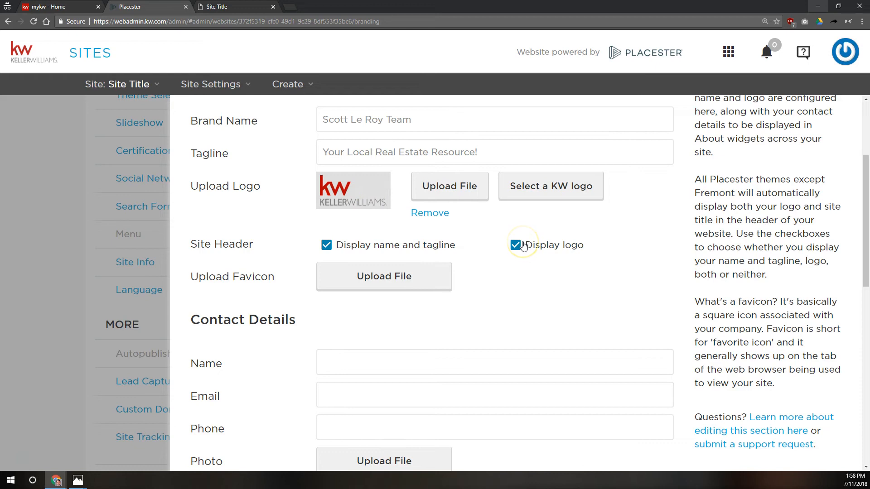
{"action": "left_click", "coordinate": [369, 277]}
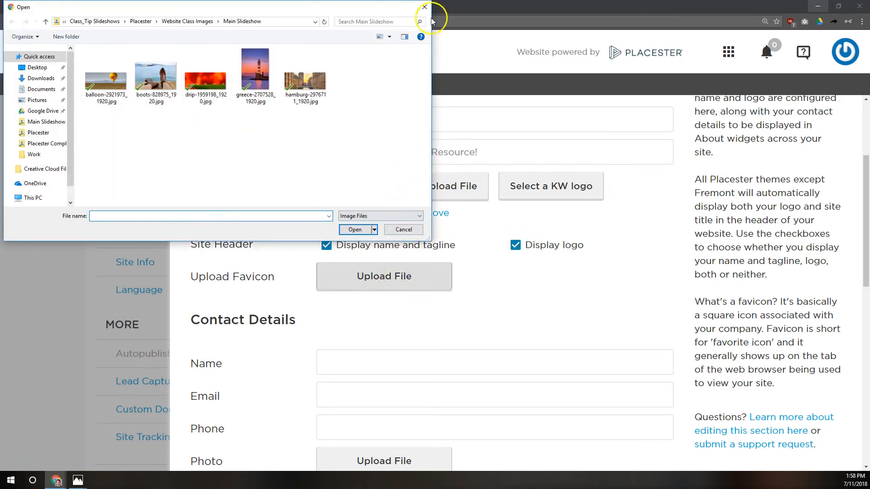
{"action": "left_click", "coordinate": [424, 7]}
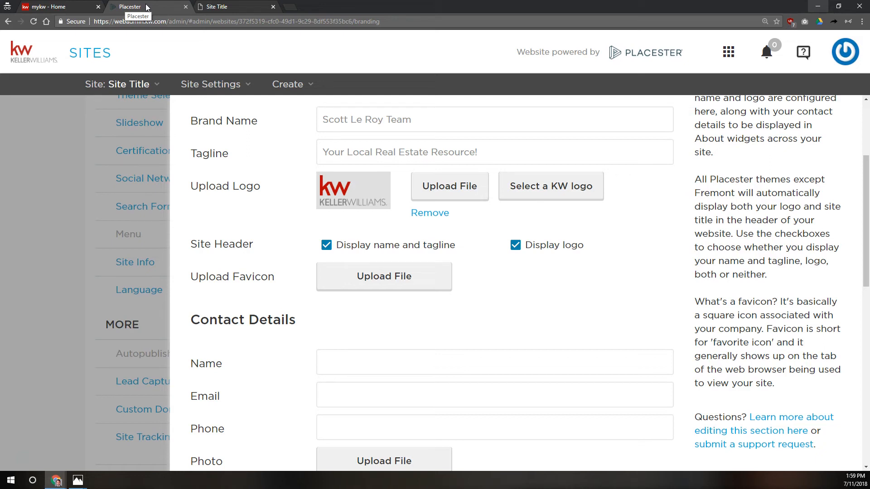
{"action": "left_click", "coordinate": [389, 277]}
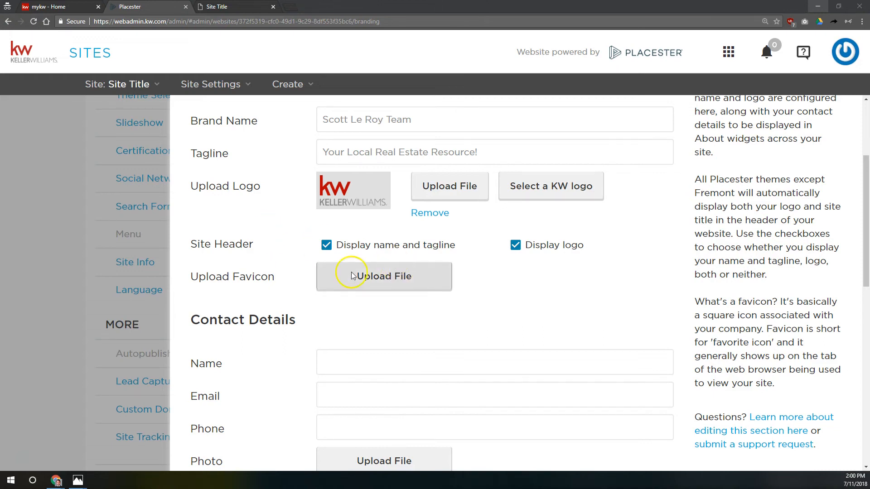
Step: Fill in the agent's name, e-mail address and phone number under Contact Details
{"action": "scroll", "coordinate": [334, 272], "scroll_direction": "down", "scroll_amount": 2}
{"action": "scroll", "coordinate": [335, 247], "scroll_direction": "down", "scroll_amount": 9}
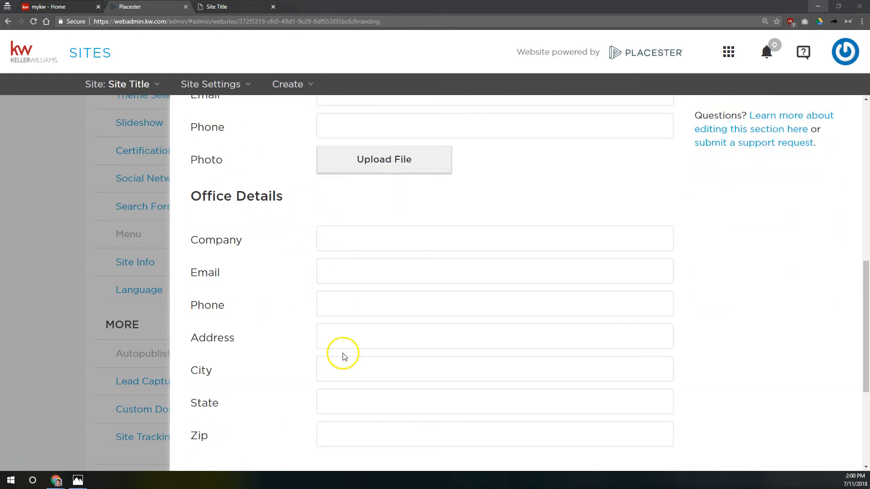
{"action": "scroll", "coordinate": [336, 388], "scroll_direction": "up", "scroll_amount": 8}
{"action": "scroll", "coordinate": [353, 398], "scroll_direction": "up", "scroll_amount": 4}
{"action": "scroll", "coordinate": [372, 385], "scroll_direction": "down", "scroll_amount": 2}
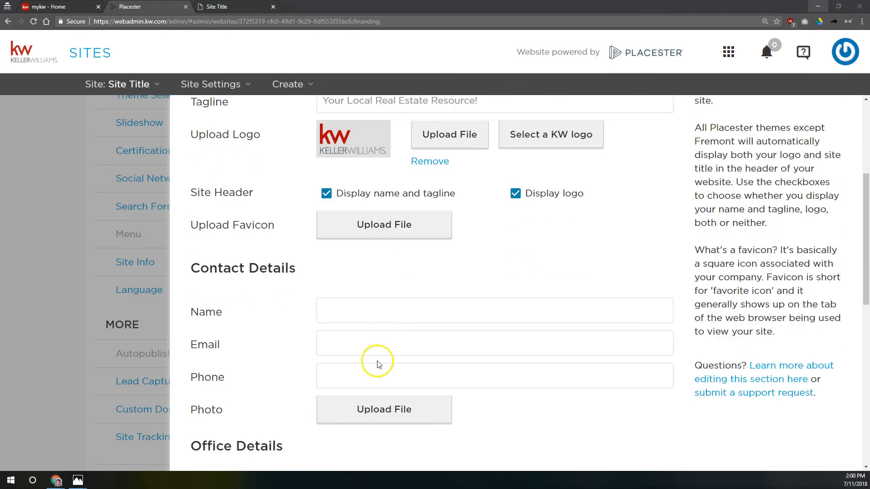
{"action": "left_click", "coordinate": [407, 318]}
{"action": "key", "text": "Tab"}
{"action": "type", "text": "scott@"}
{"action": "key", "text": "shift+Tab"}
{"action": "left_click", "coordinate": [407, 318]}
{"action": "key", "text": "BackSpace"}
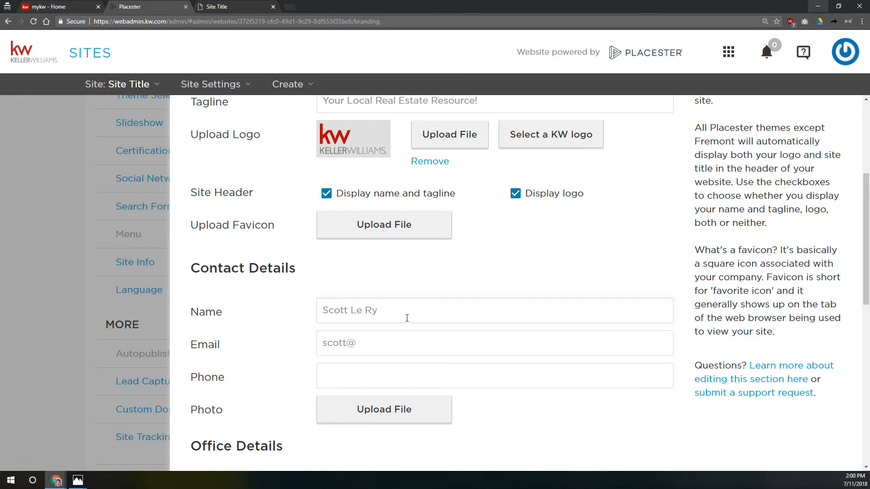
{"action": "type", "text": "o"}
{"action": "key", "text": "Tab"}
{"action": "key", "text": "End"}
{"action": "key", "text": "Tab"}
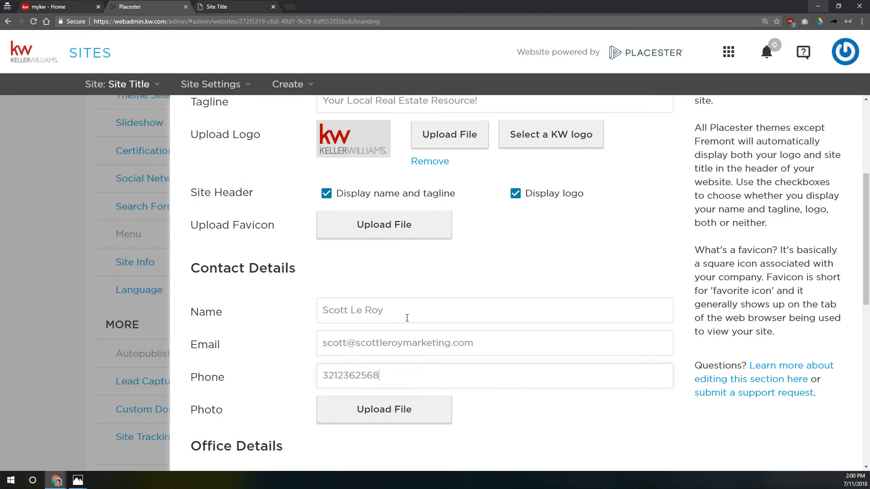
Step: Upload the agent's headshot from the Website Class Images folder as the contact photo
{"action": "scroll", "coordinate": [408, 312], "scroll_direction": "down", "scroll_amount": 3}
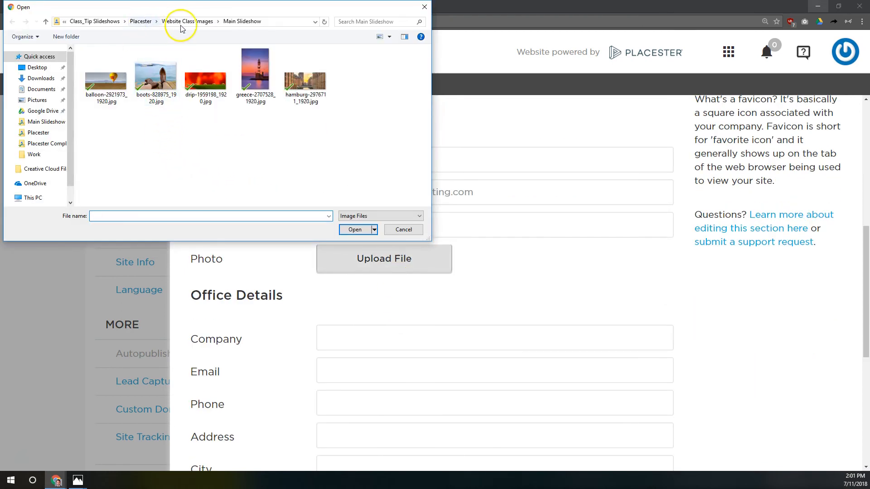
{"action": "left_click", "coordinate": [187, 22]}
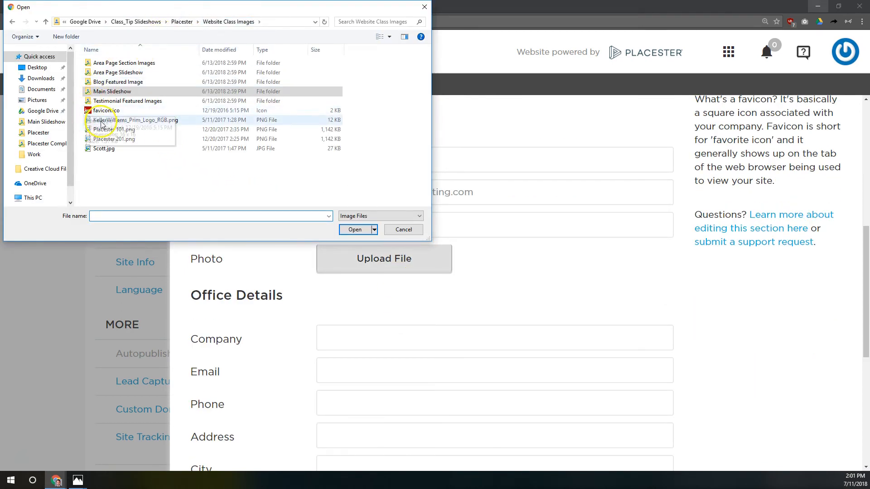
{"action": "double_click", "coordinate": [105, 149]}
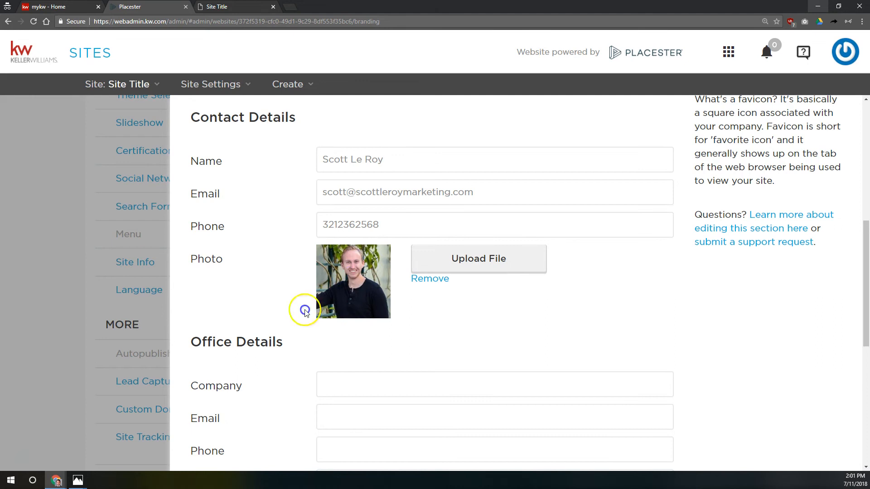
{"action": "scroll", "coordinate": [301, 308], "scroll_direction": "down", "scroll_amount": 5}
{"action": "left_click_drag", "start_coordinate": [201, 115], "coordinate": [308, 119]}
{"action": "left_click", "coordinate": [363, 155]}
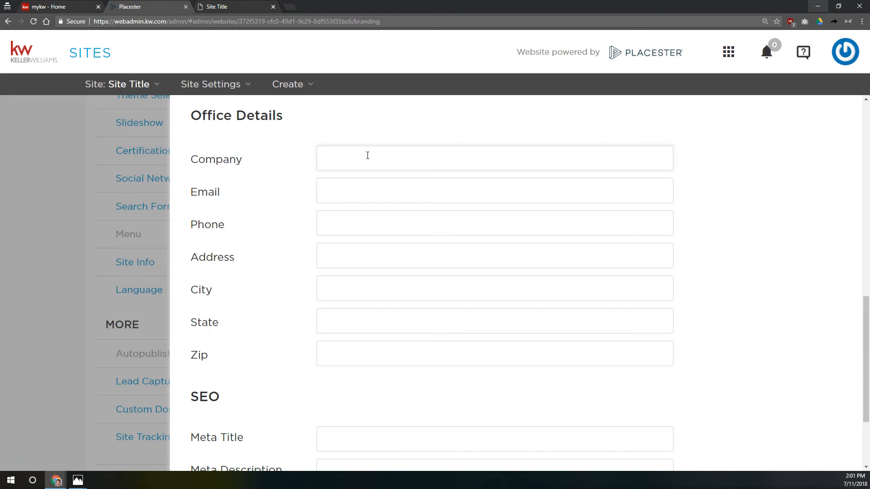
Step: Enter Keller Williams Realty as the office Company, plus the office e-mail and phone number
{"action": "type", "text": "Keller Williams Realty"}
{"action": "key", "text": "Tab"}
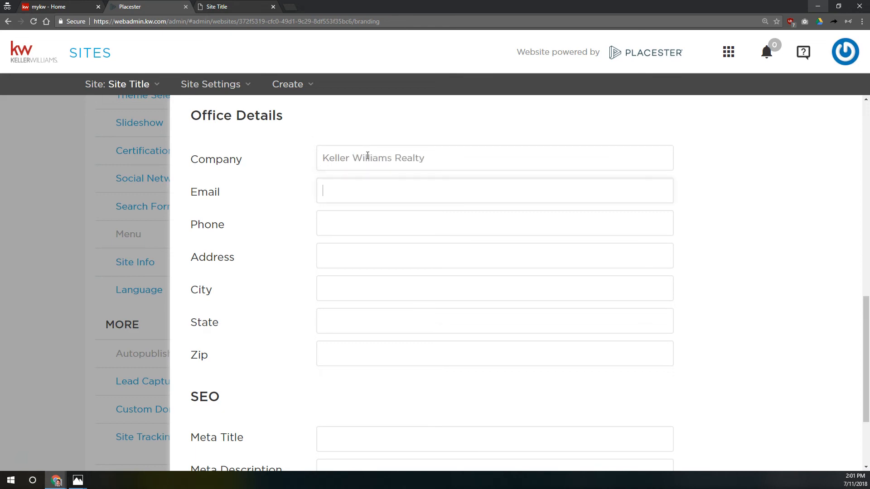
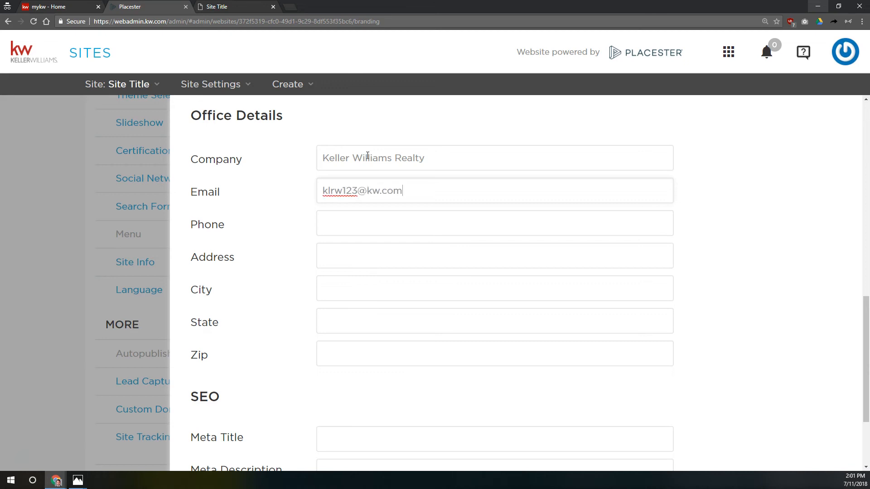
{"action": "key", "text": "Tab"}
{"action": "type", "text": "1234567890"}
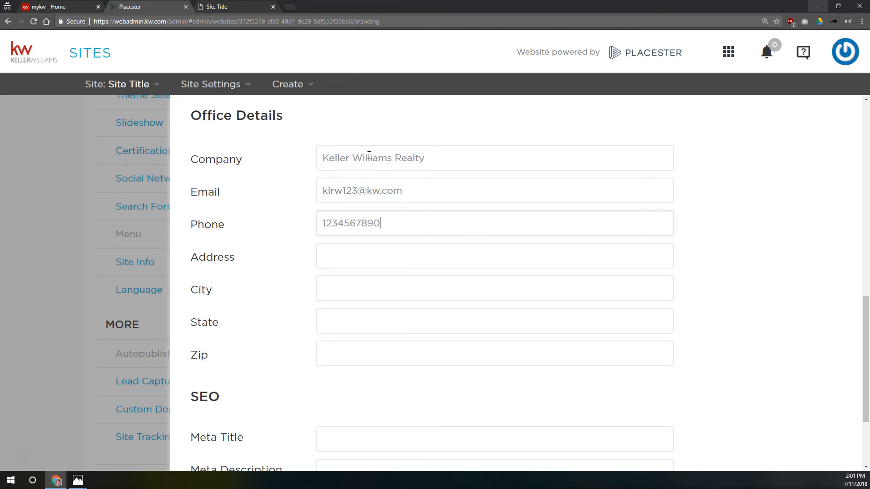
Step: Review the entered office e-mail and phone number by highlighting them
{"action": "left_click_drag", "start_coordinate": [338, 223], "coordinate": [311, 192]}
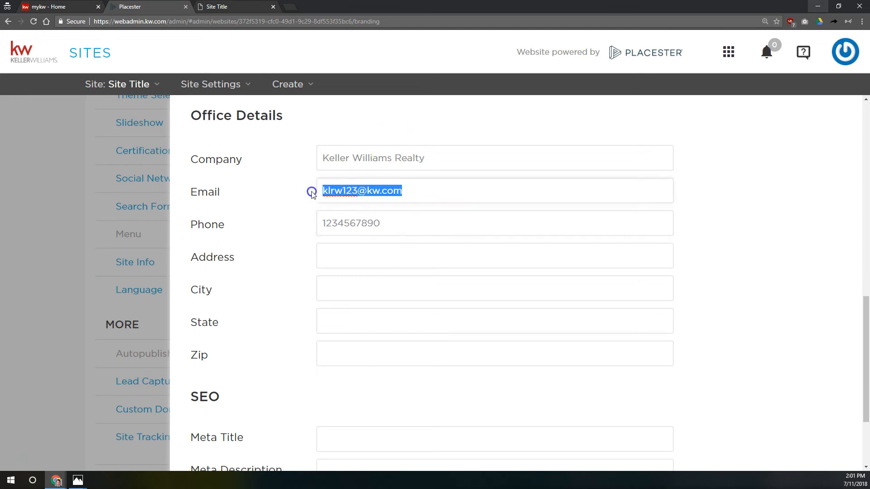
{"action": "left_click", "coordinate": [421, 189]}
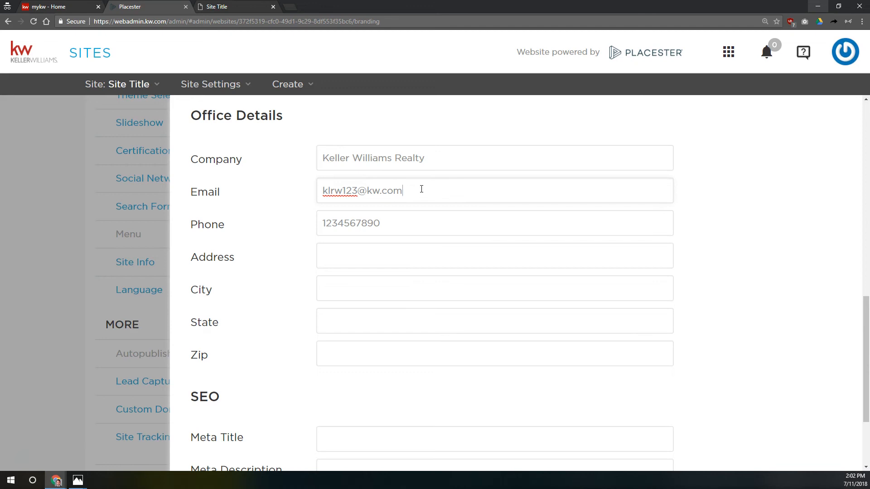
{"action": "left_click", "coordinate": [416, 193]}
{"action": "left_click_drag", "start_coordinate": [416, 193], "coordinate": [319, 190]}
{"action": "left_click", "coordinate": [372, 182]}
{"action": "left_click_drag", "start_coordinate": [412, 188], "coordinate": [292, 199]}
{"action": "left_click_drag", "start_coordinate": [397, 220], "coordinate": [304, 224]}
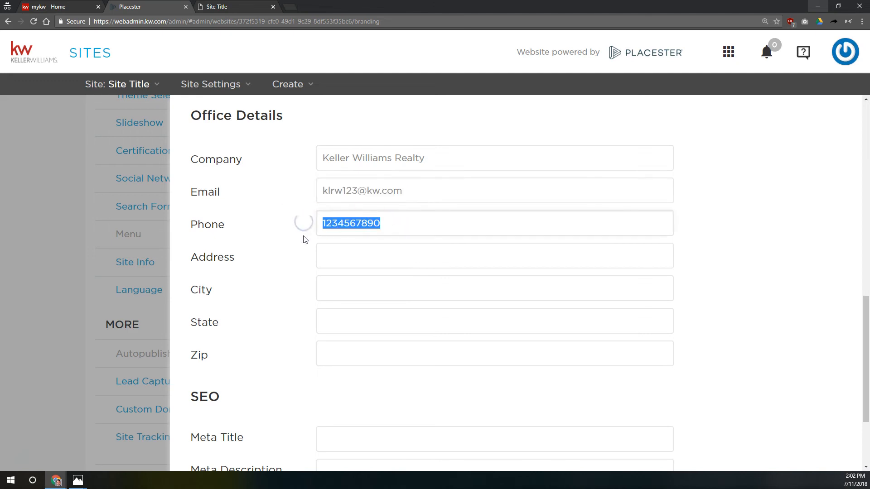
{"action": "left_click_drag", "start_coordinate": [443, 181], "coordinate": [332, 177]}
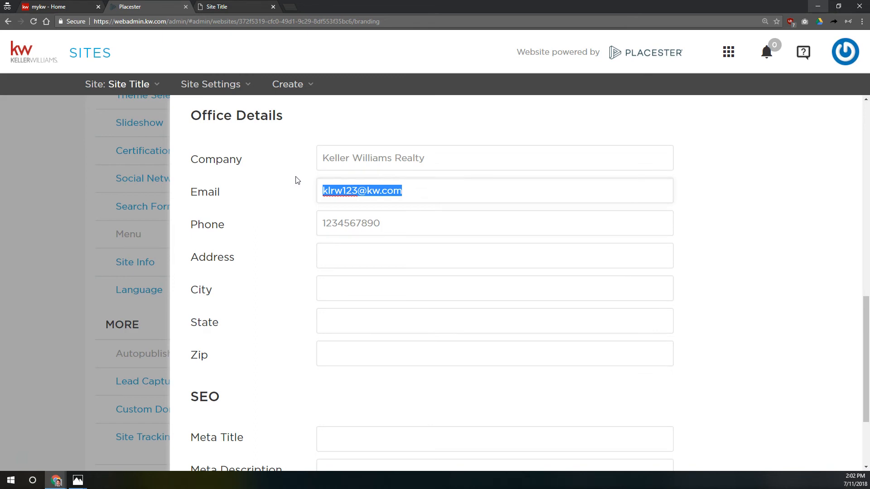
{"action": "left_click", "coordinate": [298, 199]}
{"action": "left_click_drag", "start_coordinate": [419, 191], "coordinate": [287, 181]}
{"action": "scroll", "coordinate": [372, 194], "scroll_direction": "up", "scroll_amount": 5}
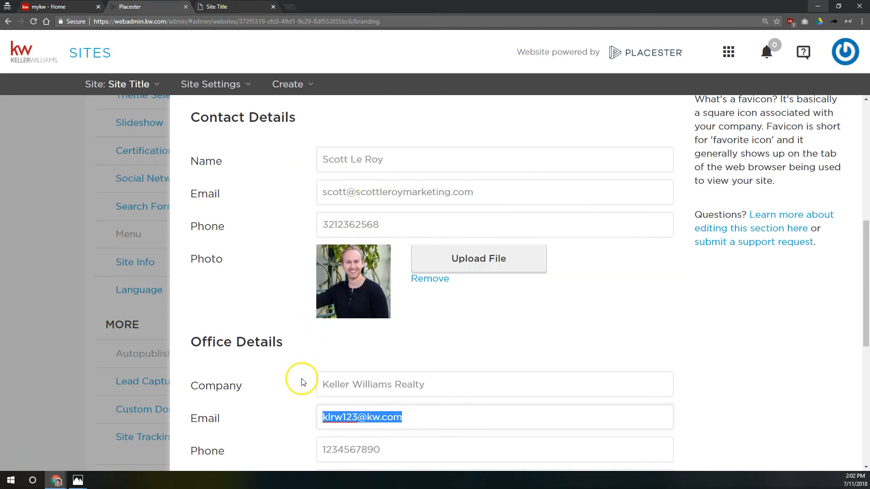
{"action": "scroll", "coordinate": [407, 317], "scroll_direction": "down", "scroll_amount": 2}
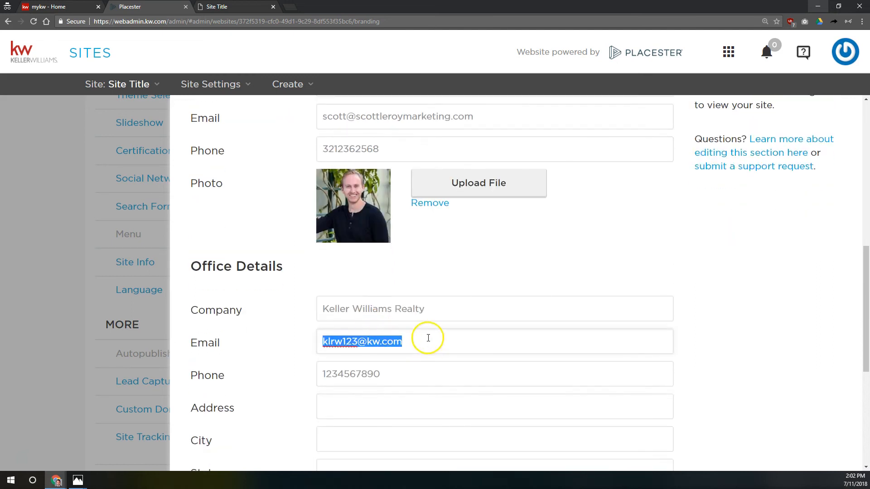
{"action": "scroll", "coordinate": [426, 335], "scroll_direction": "down", "scroll_amount": 2}
{"action": "left_click", "coordinate": [425, 337]}
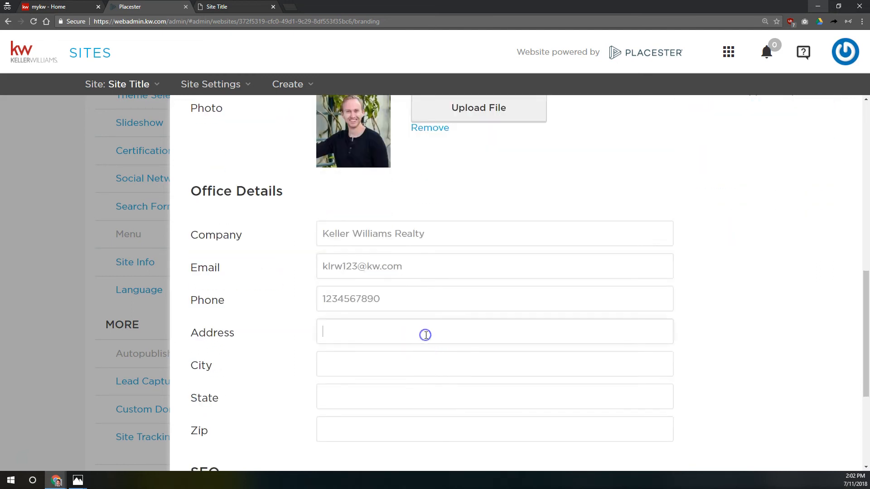
{"action": "type", "text": "123 E. Main St"}
{"action": "key", "text": "Tab"}
{"action": "type", "text": "Anytown"}
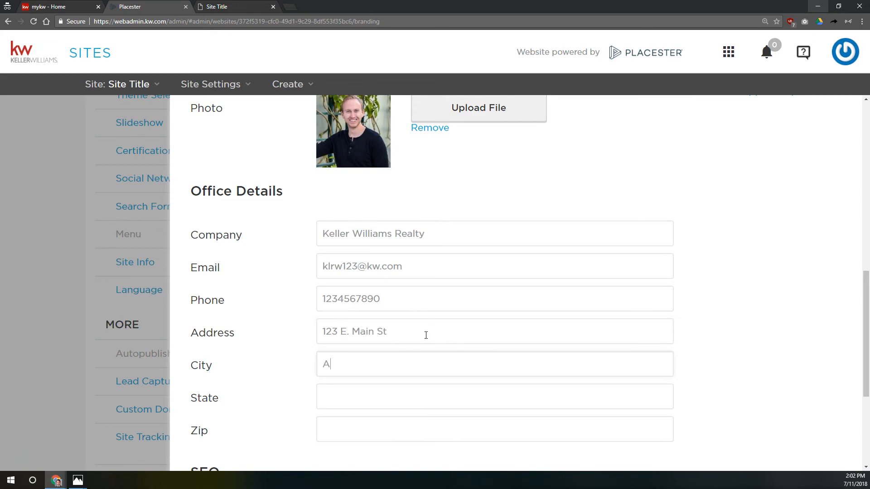
{"action": "key", "text": "Tab"}
{"action": "type", "text": "FL"}
{"action": "key", "text": "Tab"}
{"action": "type", "text": "12345"}
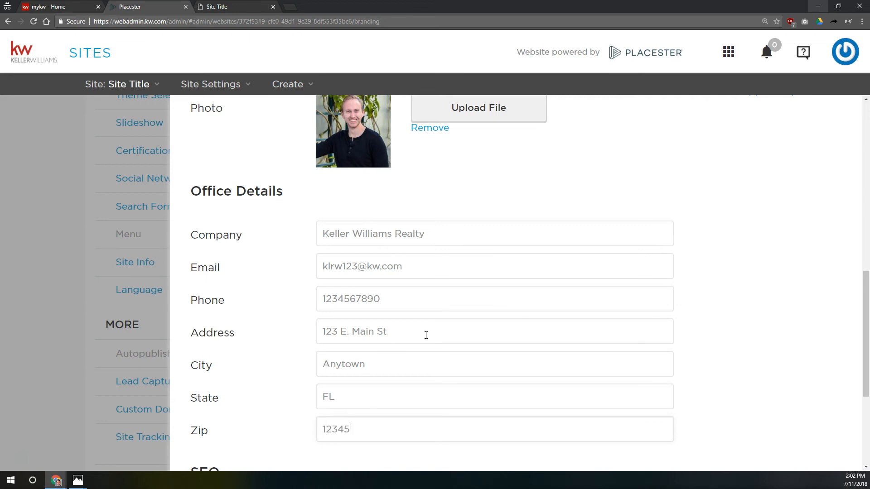
{"action": "scroll", "coordinate": [421, 317], "scroll_direction": "down", "scroll_amount": 2}
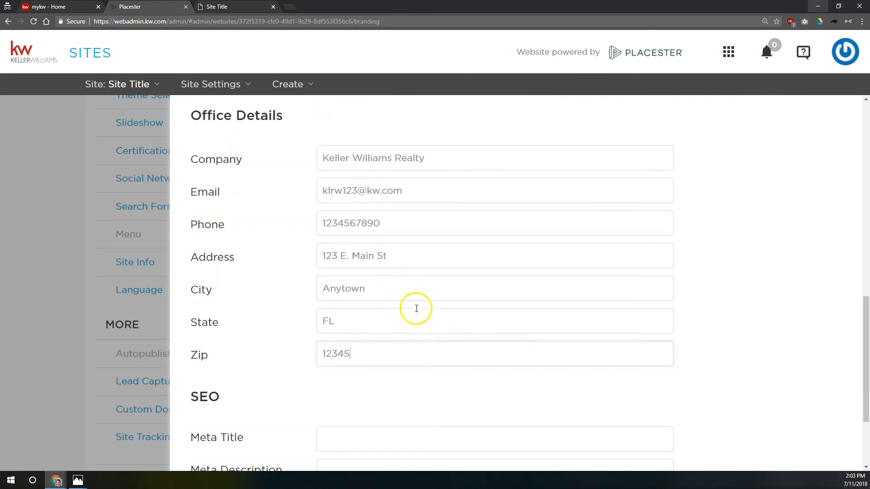
{"action": "triple_click", "coordinate": [358, 265]}
{"action": "left_click_drag", "start_coordinate": [406, 297], "coordinate": [296, 286]}
{"action": "left_click_drag", "start_coordinate": [369, 255], "coordinate": [295, 255]}
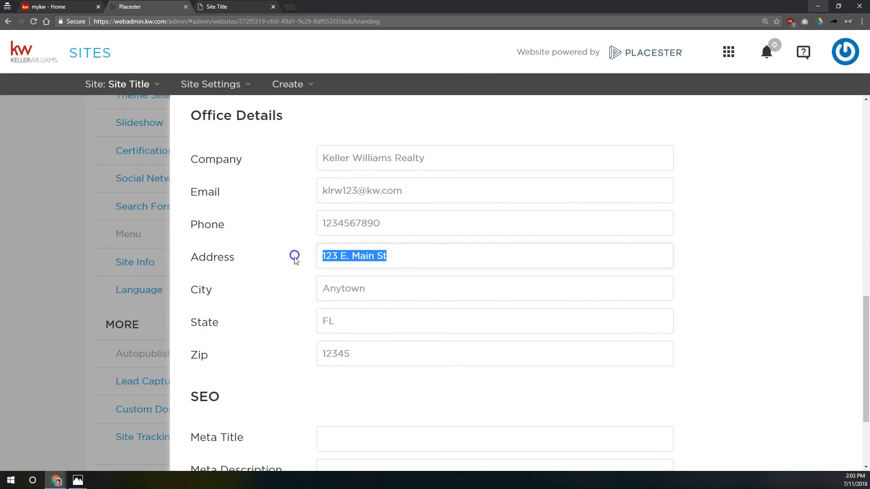
{"action": "scroll", "coordinate": [340, 278], "scroll_direction": "down", "scroll_amount": 3}
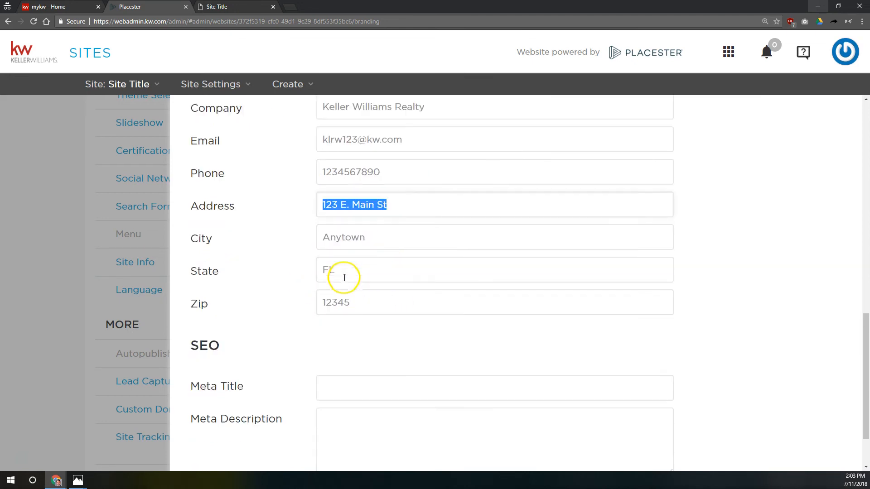
{"action": "left_click_drag", "start_coordinate": [196, 272], "coordinate": [231, 278]}
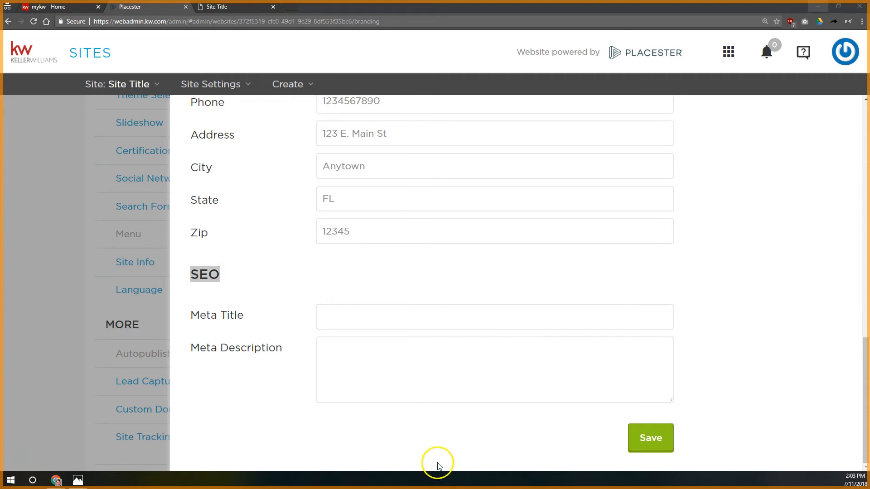
{"action": "left_click", "coordinate": [349, 243]}
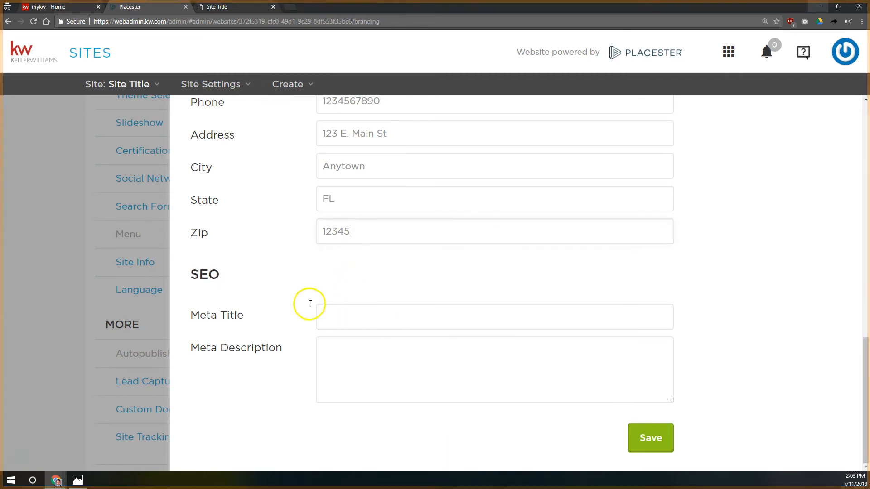
{"action": "mouse_move", "coordinate": [190, 315]}
{"action": "left_mouse_down"}
{"action": "mouse_move", "coordinate": [238, 323]}
{"action": "mouse_move", "coordinate": [190, 315]}
{"action": "left_mouse_up"}
{"action": "left_click", "coordinate": [240, 320]}
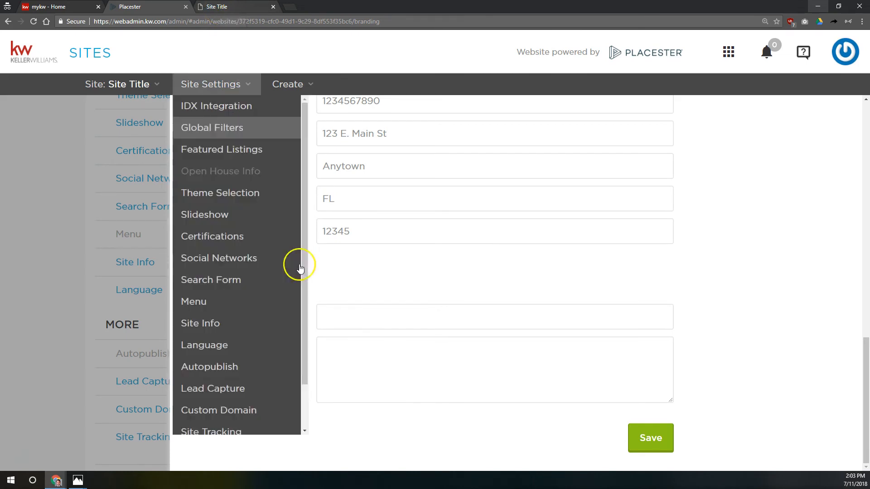
{"action": "left_click", "coordinate": [377, 322]}
{"action": "scroll", "coordinate": [434, 330], "scroll_direction": "up", "scroll_amount": 15}
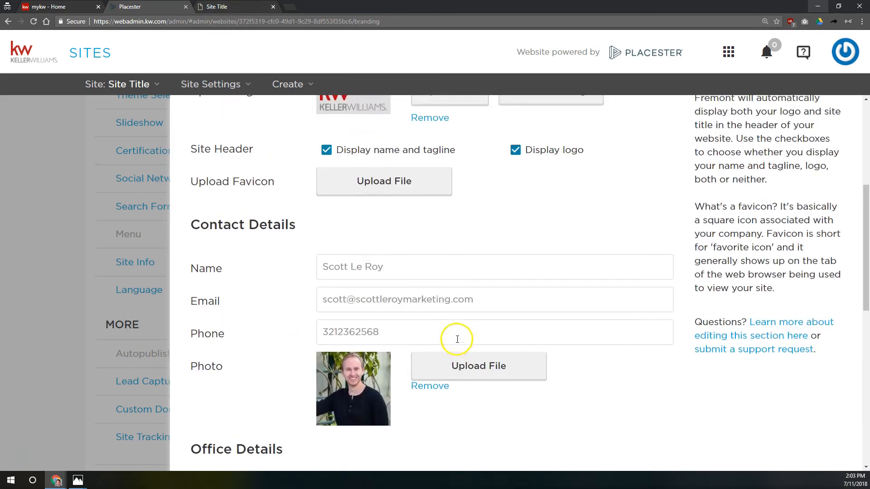
{"action": "left_click_drag", "start_coordinate": [434, 274], "coordinate": [222, 9]}
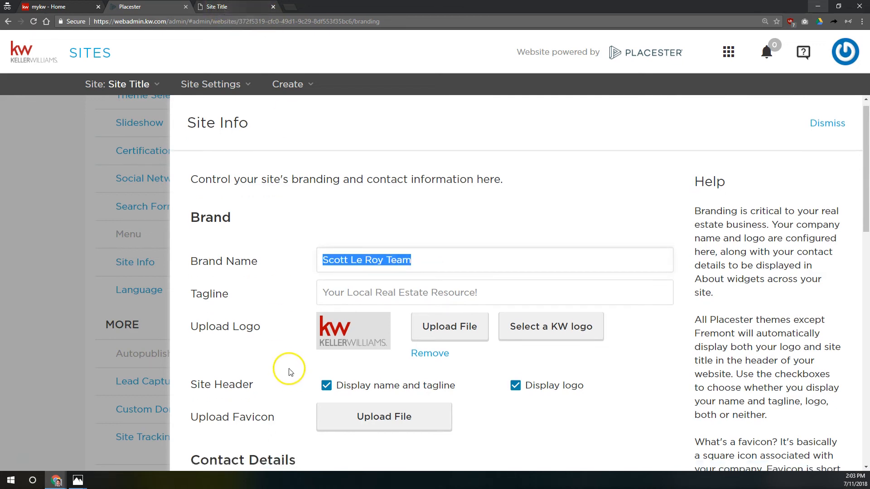
{"action": "scroll", "coordinate": [287, 368], "scroll_direction": "down", "scroll_amount": 10}
Step: In a new private tab, Google the agent's marketing company at 200% zoom and open its site
{"action": "key", "text": "ctrl+t"}
{"action": "type", "text": "scott le o"}
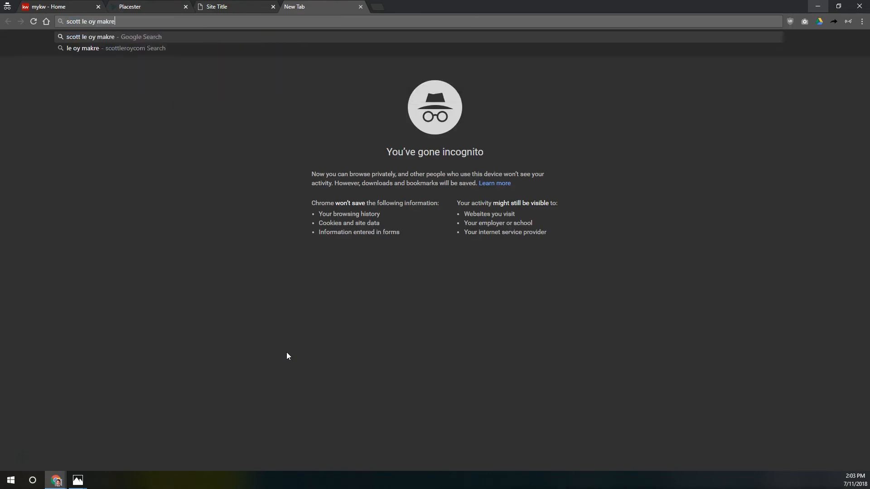
{"action": "key", "text": "BackSpace"}
{"action": "type", "text": "roy marketing"}
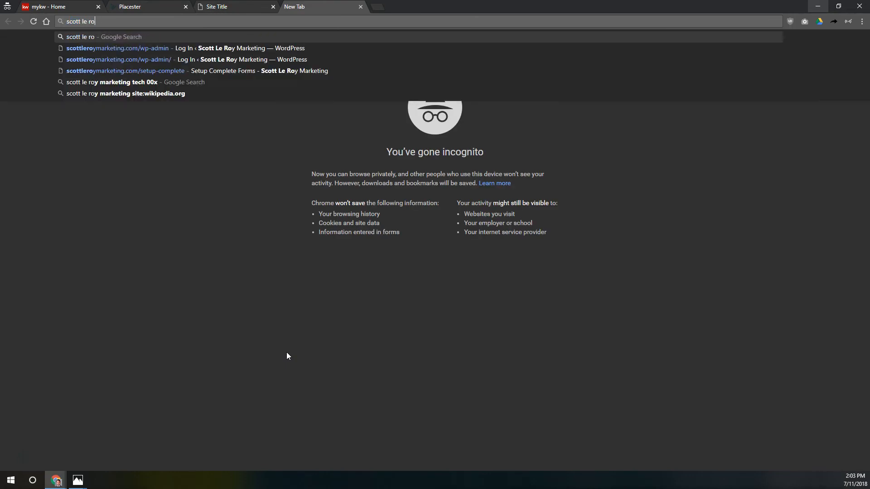
{"action": "key", "text": "Return"}
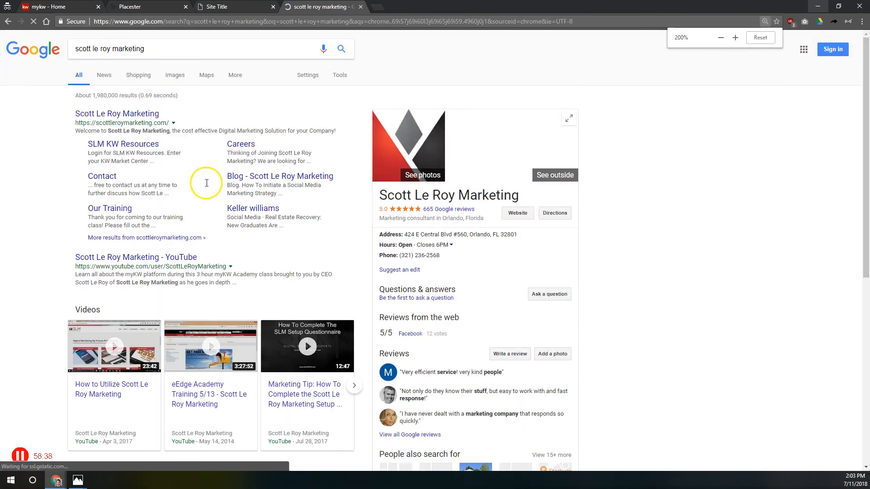
{"action": "key", "text": "ctrl+plus"}
{"action": "key", "text": "ctrl+plus"}
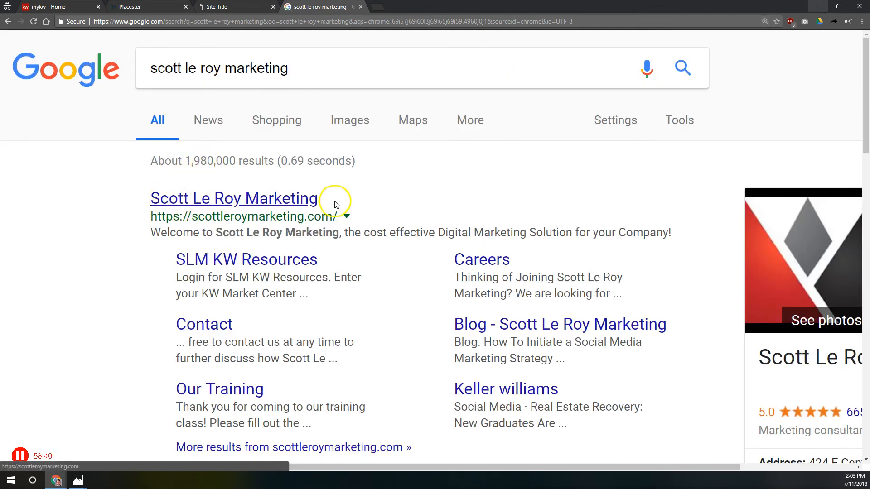
{"action": "left_click", "coordinate": [214, 197]}
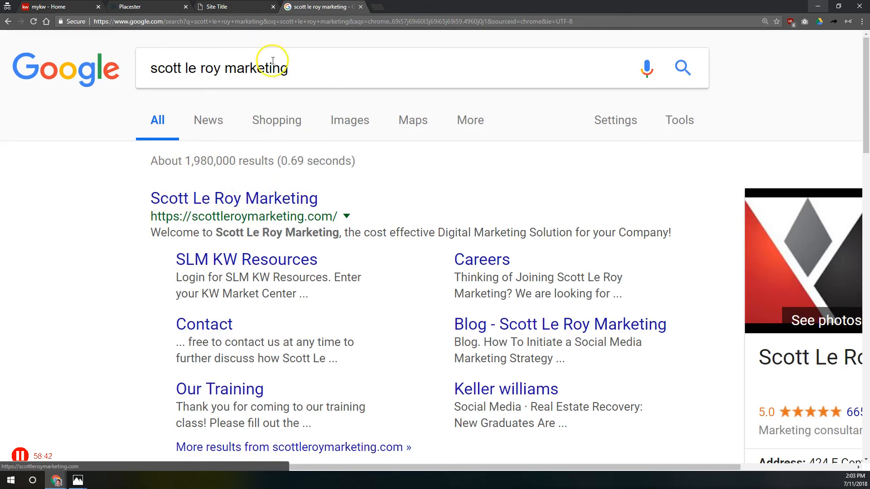
{"action": "scroll", "coordinate": [207, 81], "scroll_direction": "down", "scroll_amount": 2}
{"action": "scroll", "coordinate": [207, 82], "scroll_direction": "up", "scroll_amount": 2}
{"action": "left_click", "coordinate": [167, 6]}
{"action": "left_click", "coordinate": [467, 318]}
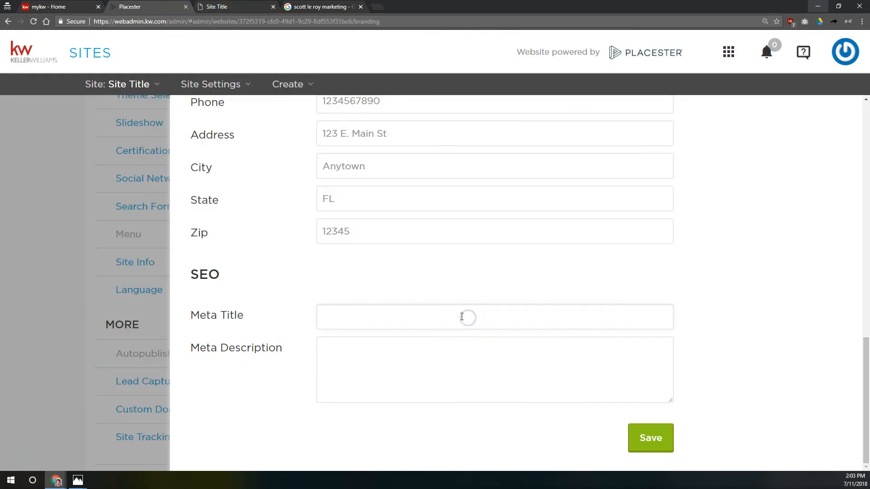
Step: Browse to the second results page, inspect the Yelp listing, then return to the admin form
{"action": "left_click", "coordinate": [310, 6]}
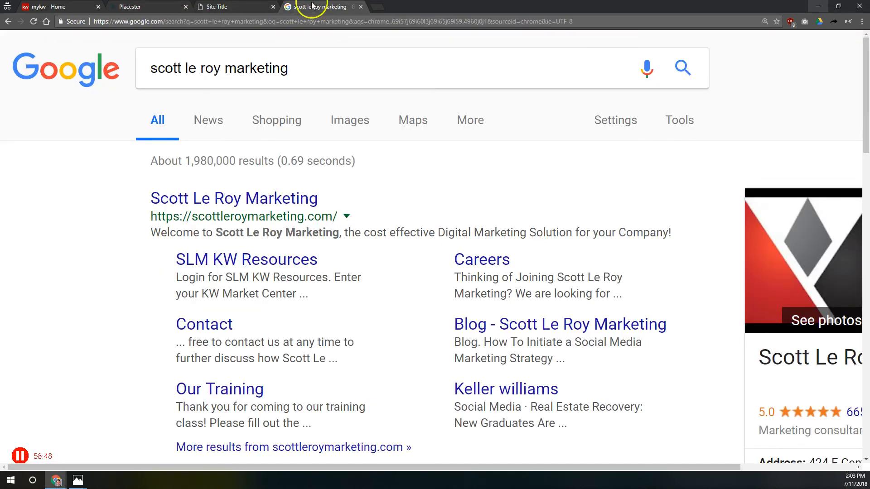
{"action": "scroll", "coordinate": [368, 283], "scroll_direction": "down", "scroll_amount": 2}
{"action": "scroll", "coordinate": [368, 283], "scroll_direction": "down", "scroll_amount": 15}
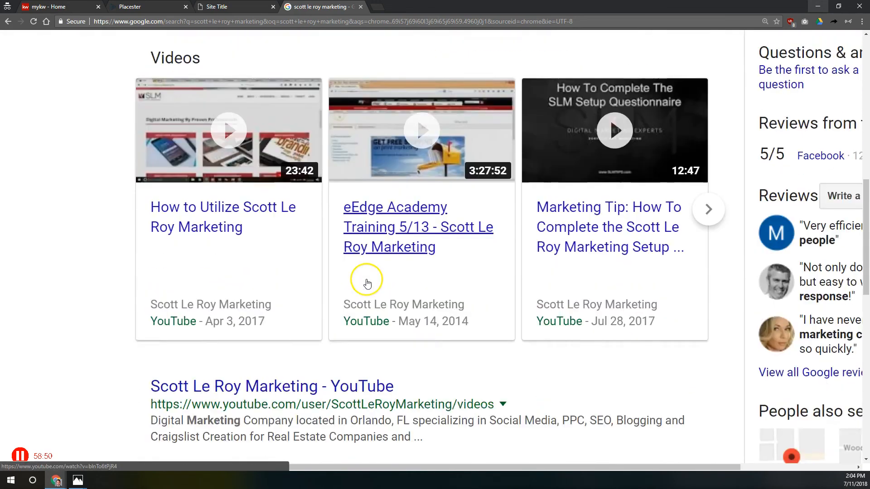
{"action": "scroll", "coordinate": [368, 283], "scroll_direction": "down", "scroll_amount": 5}
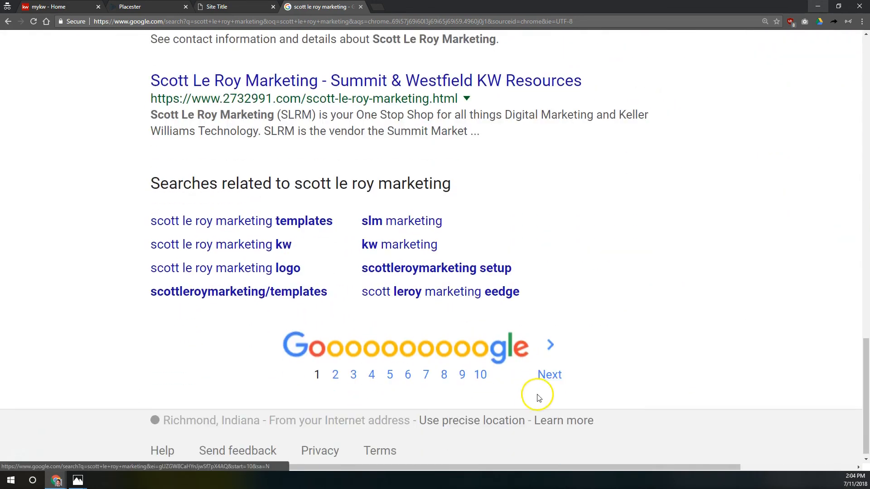
{"action": "left_click", "coordinate": [549, 374]}
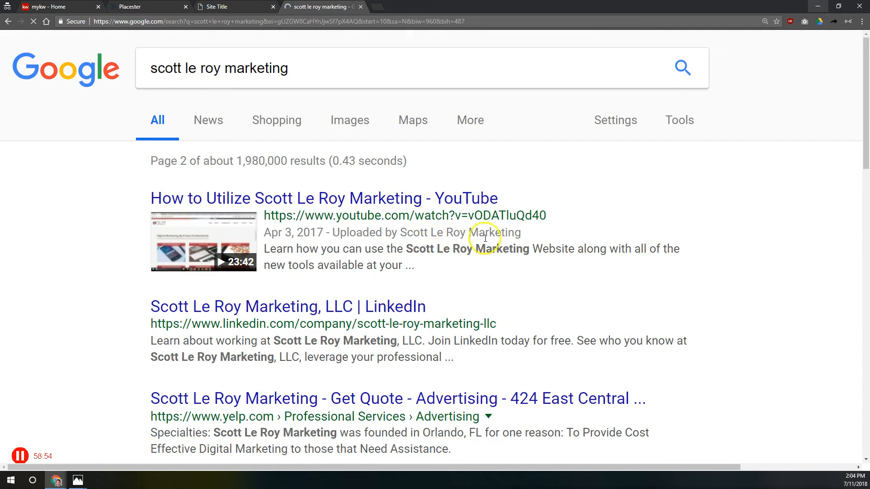
{"action": "scroll", "coordinate": [635, 390], "scroll_direction": "down", "scroll_amount": 3}
{"action": "left_click_drag", "start_coordinate": [651, 255], "coordinate": [635, 255]}
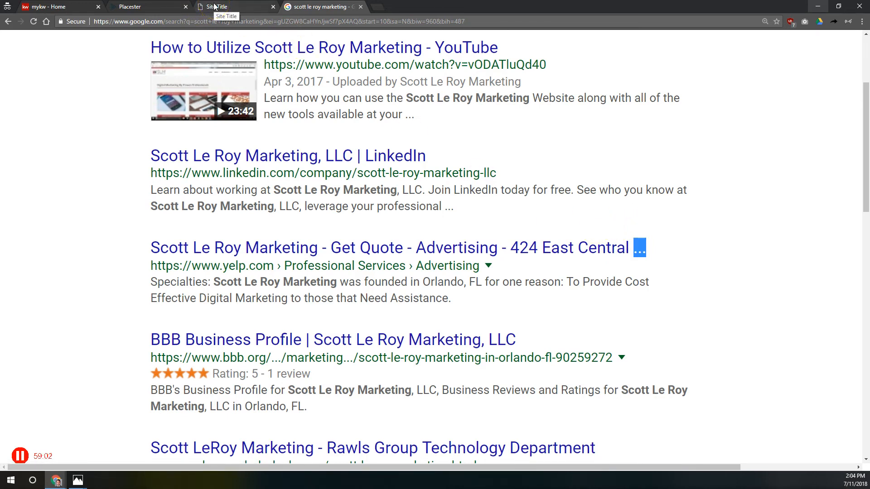
{"action": "scroll", "coordinate": [654, 230], "scroll_direction": "up", "scroll_amount": 3}
{"action": "scroll", "coordinate": [655, 230], "scroll_direction": "down", "scroll_amount": 3}
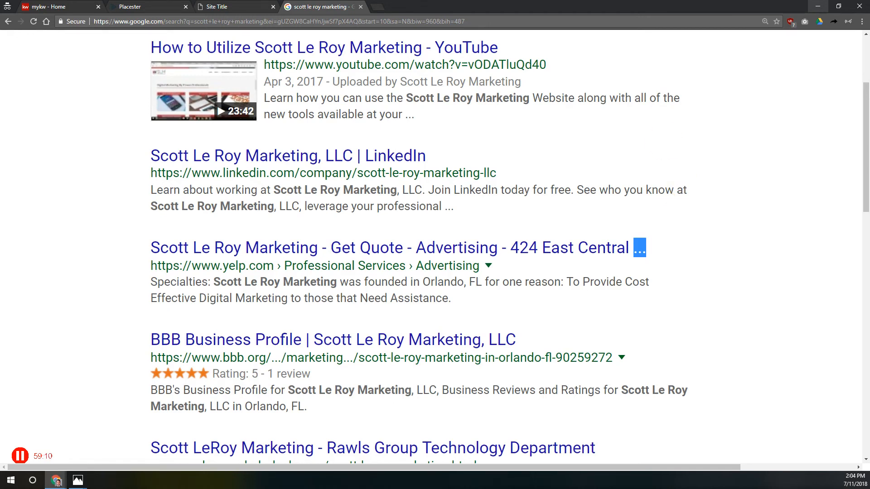
{"action": "left_click", "coordinate": [220, 7]}
{"action": "left_click", "coordinate": [145, 6]}
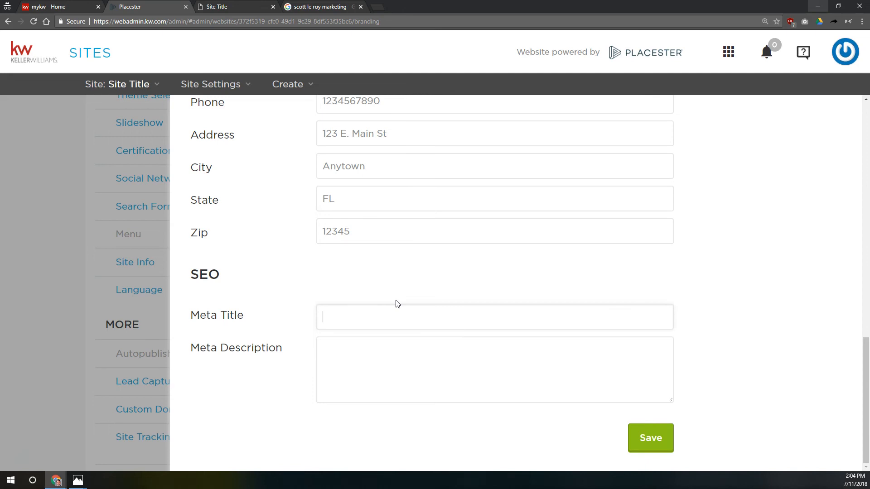
Step: Type the Meta Title: agent's name, phone, 'Search Homes For Sale In Orlando, FL - Keller Williams Realty'
{"action": "type", "text": "- "}
{"action": "type", "text": "Search"}
{"action": "key", "text": "BackSpace"}
{"action": "type", "text": "ch Homes"}
{"action": "key", "text": "BackSpace"}
{"action": "key", "text": "BackSpace"}
{"action": "key", "text": "BackSpace"}
{"action": "key", "text": "BackSpace"}
{"action": "key", "text": "BackSpace"}
{"action": "key", "text": "BackSpace"}
{"action": "key", "text": "BackSpace"}
{"action": "key", "text": "BackSpace"}
{"action": "key", "text": "BackSpace"}
{"action": "key", "text": "BackSpace"}
{"action": "key", "text": "BackSpace"}
{"action": "key", "text": "BackSpace"}
{"action": "key", "text": "BackSpace"}
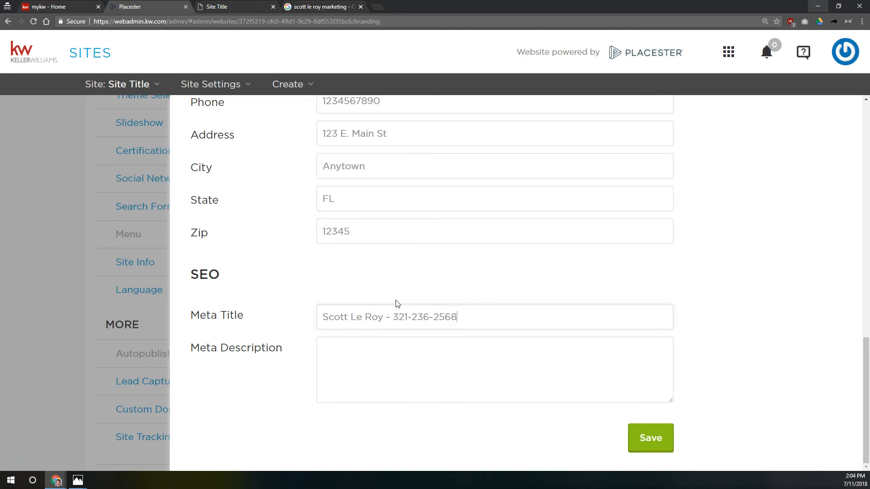
{"action": "type", "text": " -"}
{"action": "type", "text": " Search Home"}
{"action": "type", "text": "s In"}
{"action": "type", "text": "Ci"}
{"action": "key", "text": "BackSpace"}
{"action": "key", "text": "BackSpace"}
{"action": "key", "text": "BackSpace"}
{"action": "key", "text": "BackSpace"}
{"action": "key", "text": "BackSpace"}
{"action": "type", "text": "for"}
{"action": "key", "text": "BackSpace"}
{"action": "key", "text": "BackSpace"}
{"action": "key", "text": "BackSpace"}
{"action": "type", "text": "For Sale "}
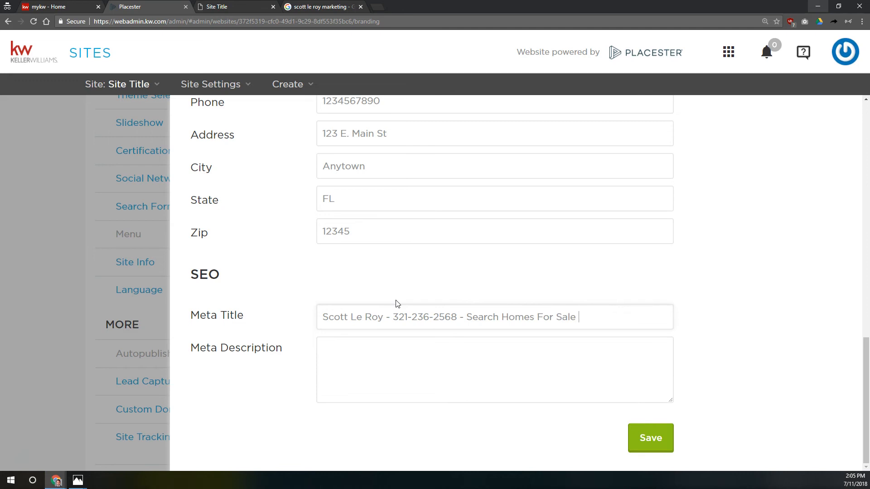
{"action": "type", "text": "In Orlando, FL - Keller Williams REalt"}
{"action": "key", "text": "BackSpace"}
{"action": "key", "text": "BackSpace"}
{"action": "key", "text": "BackSpace"}
{"action": "key", "text": "BackSpace"}
{"action": "type", "text": "ealty"}
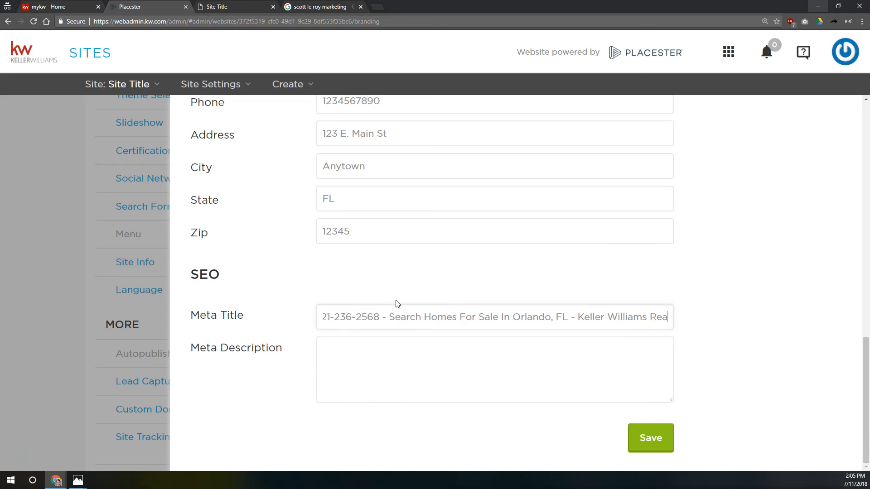
Step: Check the finished meta title by selecting its beginning and end
{"action": "left_click", "coordinate": [411, 295]}
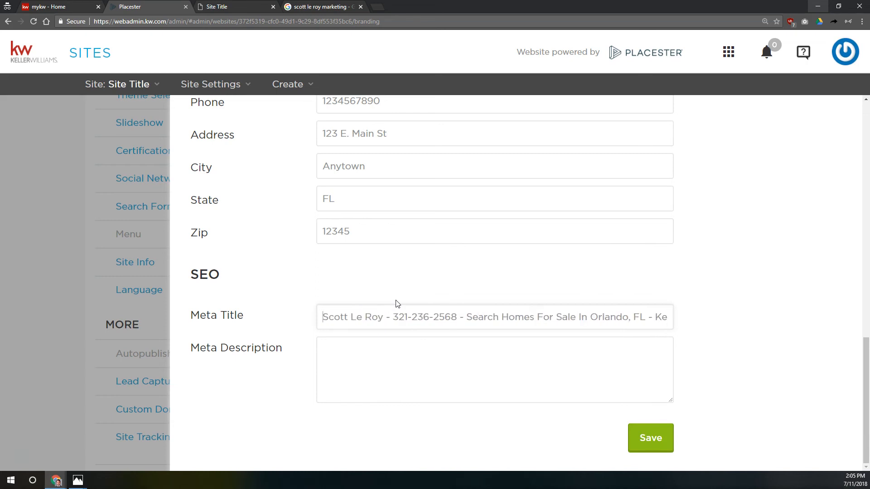
{"action": "left_click", "coordinate": [675, 319]}
{"action": "mouse_move", "coordinate": [675, 319]}
{"action": "left_mouse_down"}
{"action": "mouse_move", "coordinate": [635, 320]}
{"action": "mouse_move", "coordinate": [670, 311]}
{"action": "mouse_move", "coordinate": [664, 314]}
{"action": "left_mouse_up"}
{"action": "left_click", "coordinate": [611, 318]}
{"action": "key", "text": "Home"}
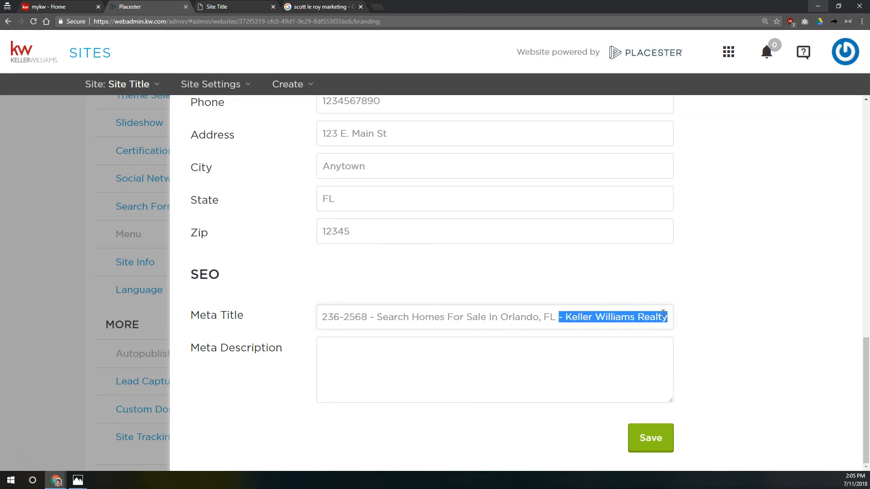
{"action": "key", "text": "Home"}
{"action": "left_click_drag", "start_coordinate": [334, 314], "coordinate": [446, 309]}
{"action": "left_click", "coordinate": [451, 310]}
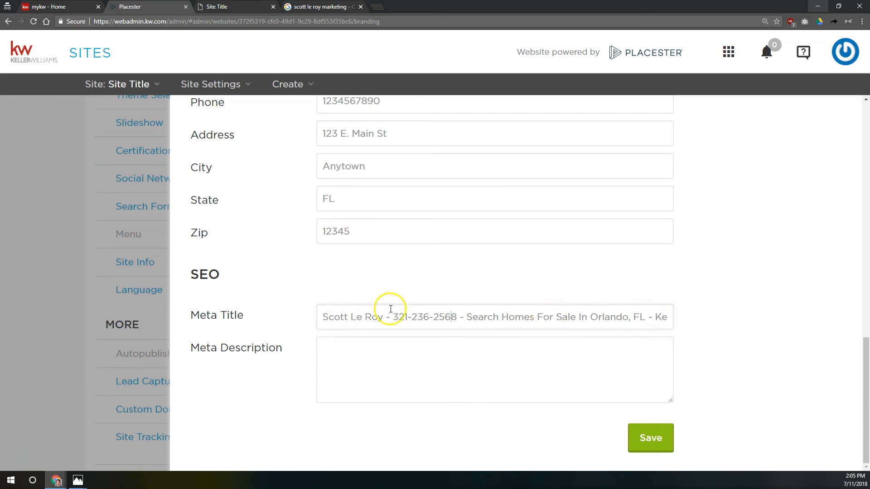
{"action": "left_click_drag", "start_coordinate": [321, 317], "coordinate": [693, 305]}
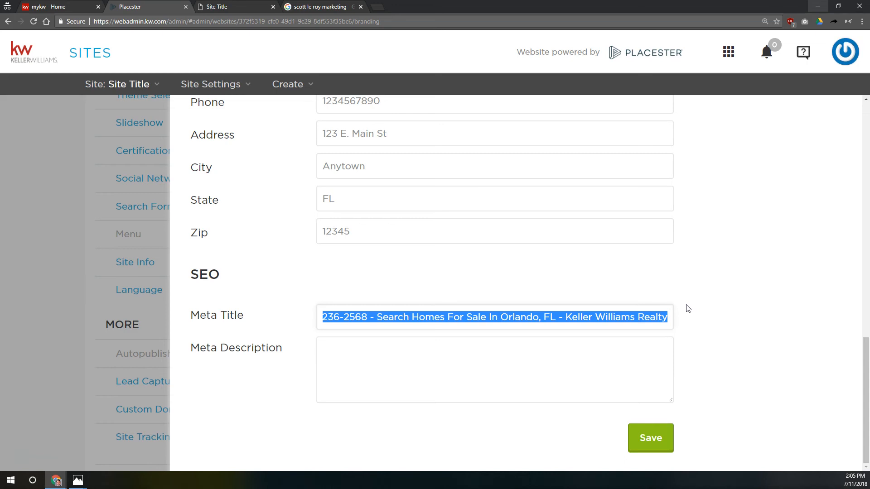
Step: Leave the finished Meta Title and bring up the marketing company's Google results
{"action": "key", "text": "Home"}
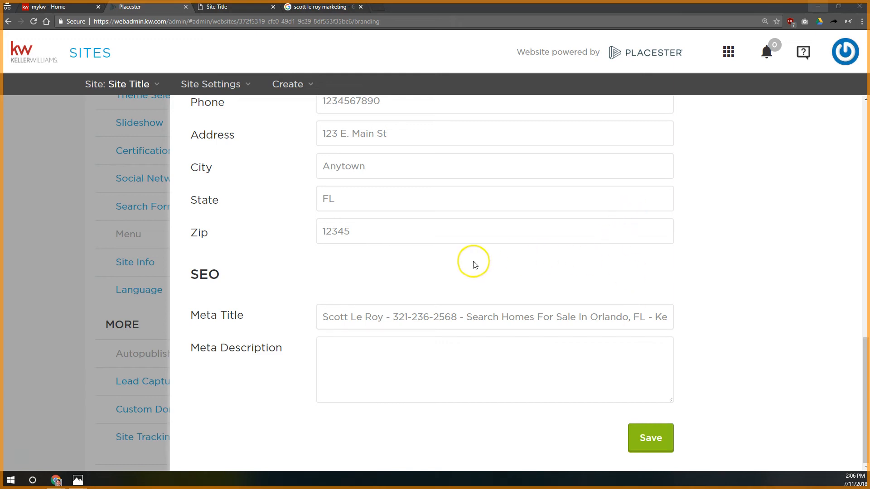
{"action": "left_click", "coordinate": [435, 340]}
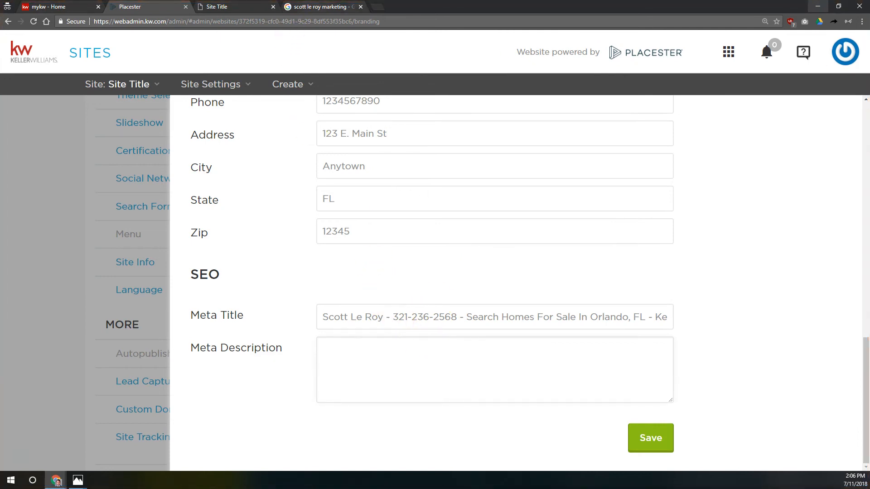
{"action": "left_click", "coordinate": [317, 7]}
{"action": "scroll", "coordinate": [375, 190], "scroll_direction": "up", "scroll_amount": 3}
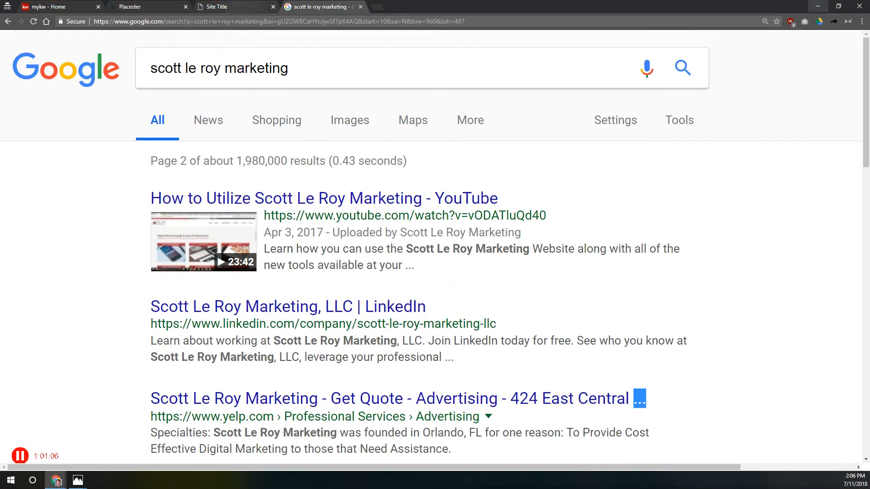
Step: Review the company's first Google results page, highlight its site snippet, then return to Meta Description
{"action": "left_click", "coordinate": [8, 22]}
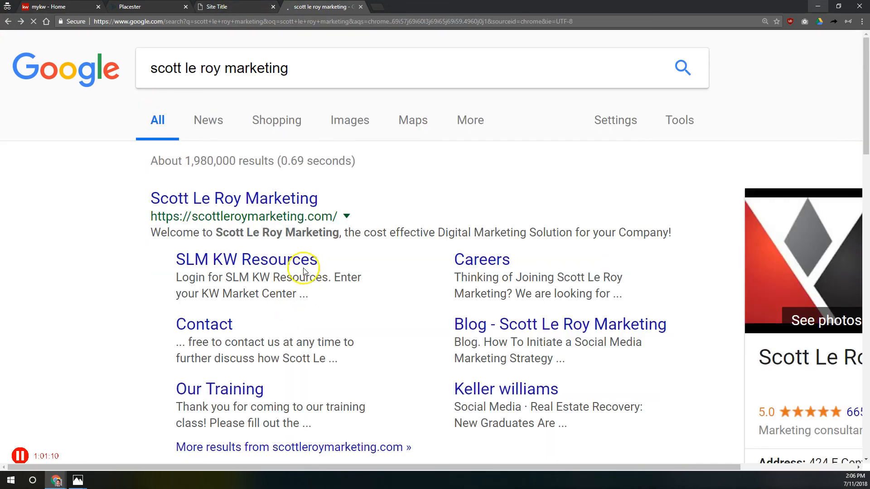
{"action": "scroll", "coordinate": [311, 204], "scroll_direction": "up", "scroll_amount": 10}
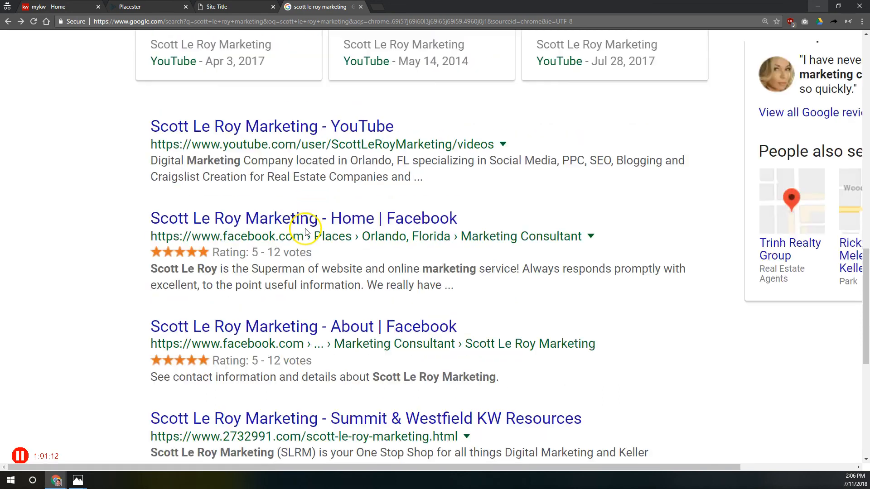
{"action": "left_click_drag", "start_coordinate": [150, 232], "coordinate": [692, 232]}
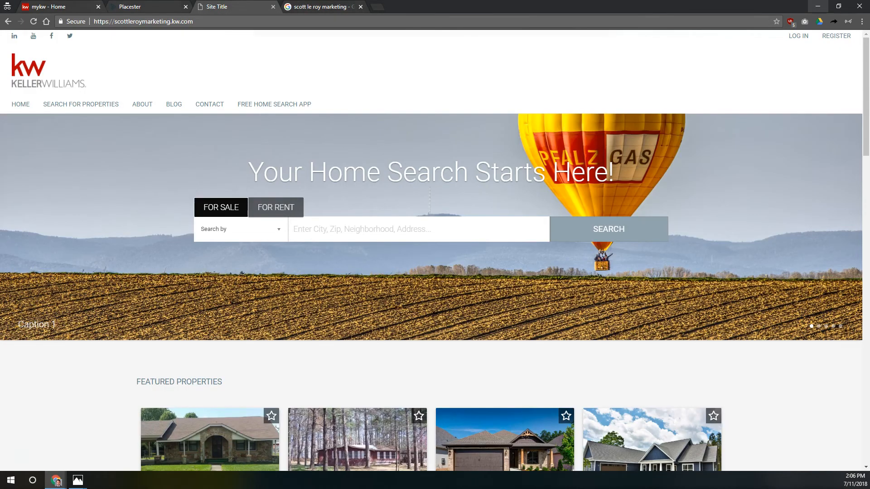
{"action": "left_click", "coordinate": [131, 8]}
{"action": "left_click", "coordinate": [430, 364]}
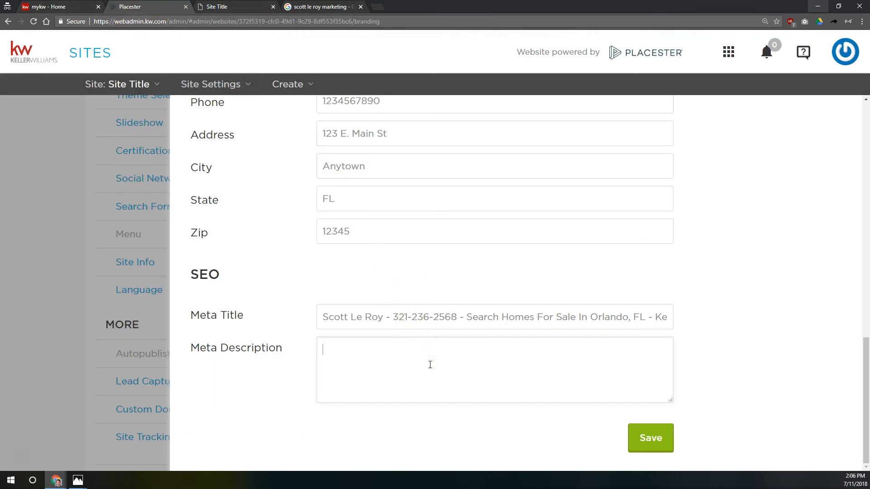
{"action": "left_click", "coordinate": [430, 365]}
{"action": "type", "text": "homes for sale in orlando, property for sale in orlando, real estate for sale in orlando"}
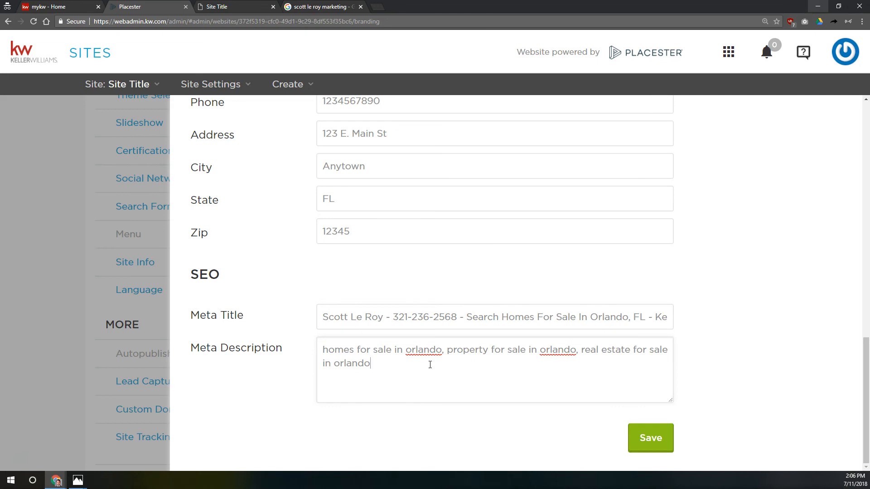
{"action": "type", "text": ","}
{"action": "key", "text": "ctrl+a"}
{"action": "key", "text": "BackSpace"}
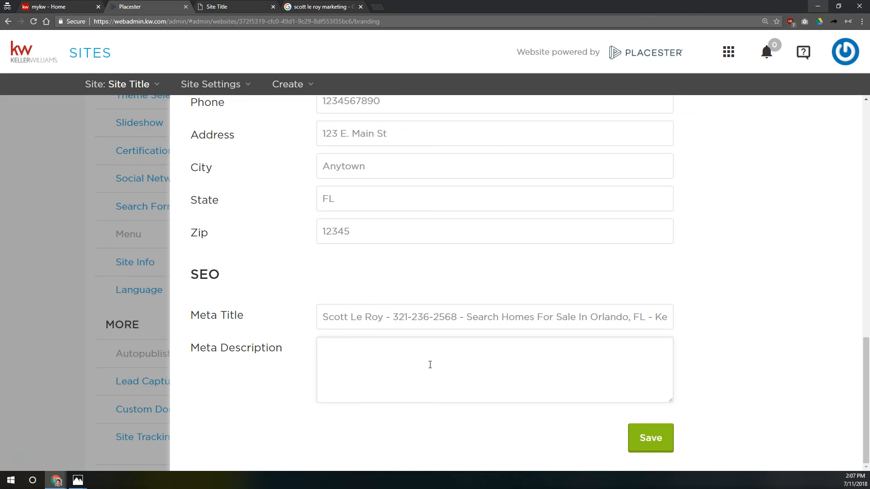
Step: Type the Meta Description: agent's name 'is your local resource to buy, sell, or invest… Winter Park… greater Orlando area.'
{"action": "type", "text": "ott Le Roy is your local resource to buy, sell, or invesnt"}
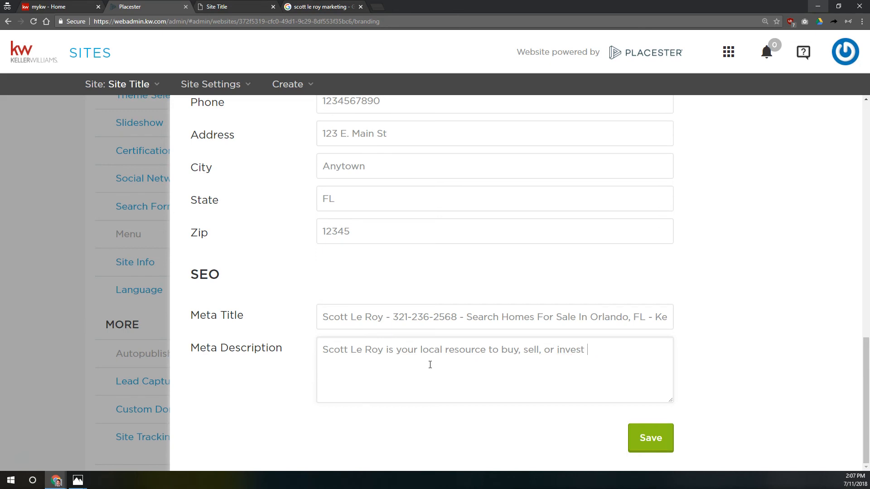
{"action": "type", "text": "t in homes and real estat"}
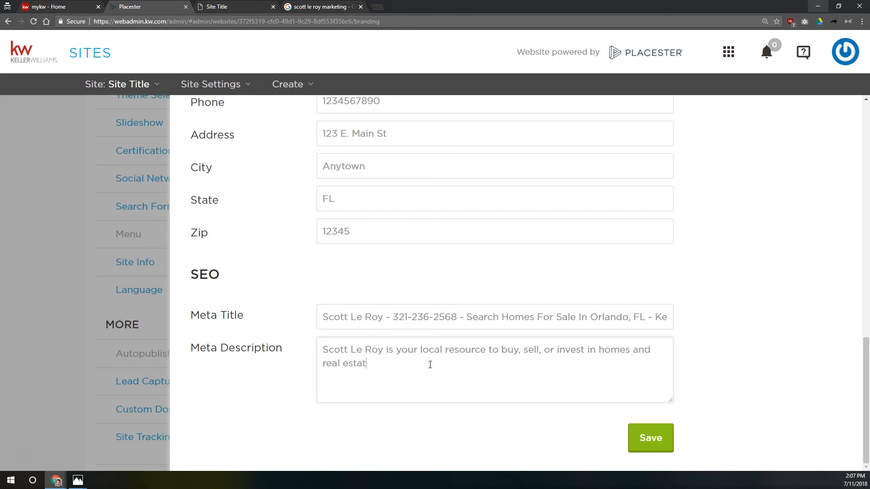
{"action": "type", "text": "e in and around Orlan"}
{"action": "key", "text": "BackSpace"}
{"action": "type", "text": "lando,"}
{"action": "key", "text": "BackSpace"}
{"action": "key", "text": "BackSpace"}
{"action": "key", "text": "BackSpace"}
{"action": "key", "text": "BackSpace"}
{"action": "key", "text": "BackSpace"}
{"action": "key", "text": "BackSpace"}
{"action": "key", "text": "BackSpace"}
{"action": "key", "text": "BackSpace"}
{"action": "key", "text": "BackSpace"}
{"action": "key", "text": "BackSpace"}
{"action": "key", "text": "BackSpace"}
{"action": "key", "text": "BackSpace"}
{"action": "key", "text": "BackSpace"}
{"action": "key", "text": "BackSpace"}
{"action": "key", "text": "BackSpace"}
{"action": "key", "text": "BackSpace"}
{"action": "type", "text": "Winter Park, So ans"}
{"action": "key", "text": "BackSpace"}
{"action": "type", "text": "d so"}
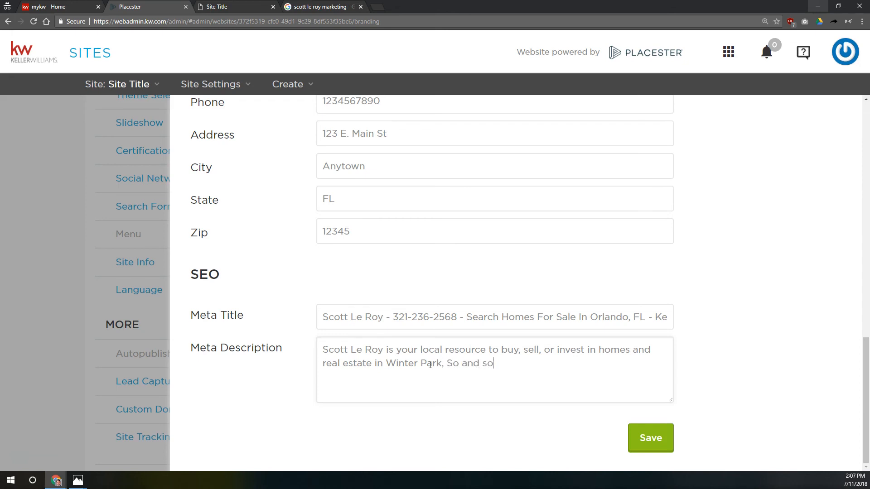
{"action": "type", "text": ", and all"}
{"action": "type", "text": "he greater Orlando"}
{"action": "type", "text": " area."}
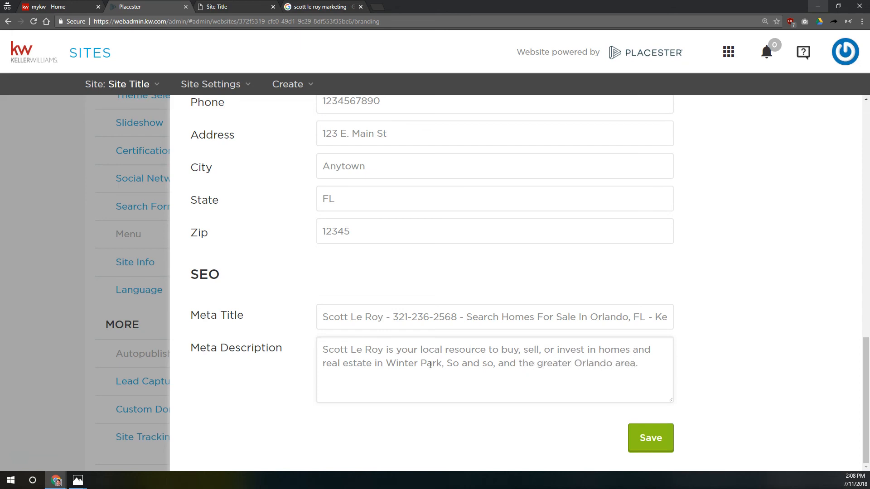
Step: Proofread the description's key words (buy, sell, invest, homes, real estate, Orlando) and scroll the form
{"action": "left_click_drag", "start_coordinate": [383, 351], "coordinate": [323, 352]}
{"action": "left_click", "coordinate": [510, 348]}
{"action": "double_click", "coordinate": [511, 349]}
{"action": "double_click", "coordinate": [531, 349]}
{"action": "left_click", "coordinate": [561, 348]}
{"action": "double_click", "coordinate": [571, 349]}
{"action": "double_click", "coordinate": [604, 350]}
{"action": "left_click_drag", "start_coordinate": [332, 363], "coordinate": [499, 366]}
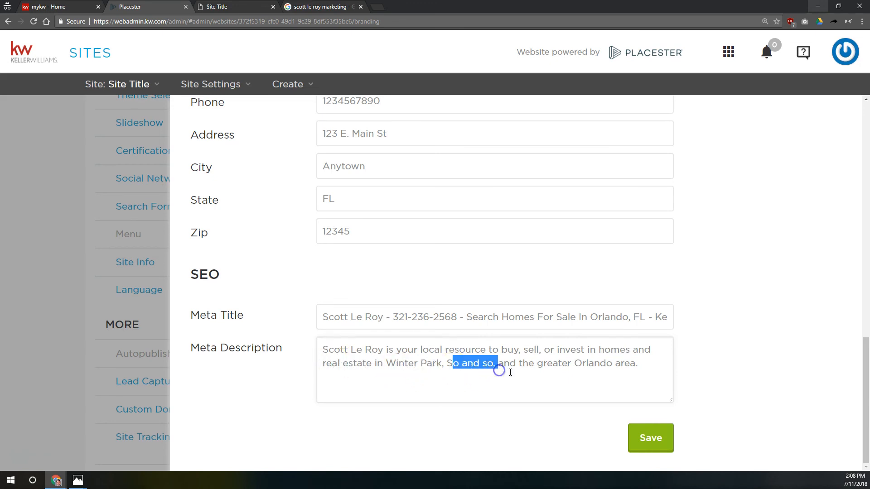
{"action": "left_click_drag", "start_coordinate": [582, 364], "coordinate": [612, 364]}
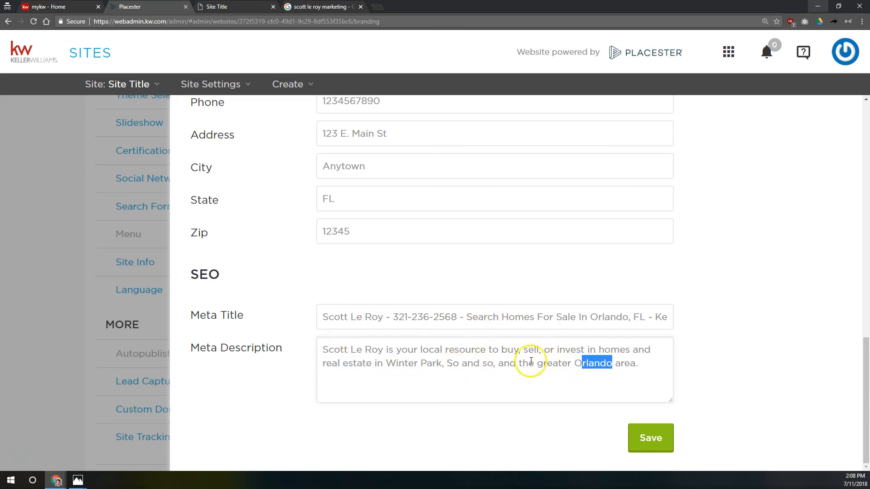
{"action": "left_click_drag", "start_coordinate": [537, 363], "coordinate": [738, 379]}
{"action": "left_click", "coordinate": [638, 377]}
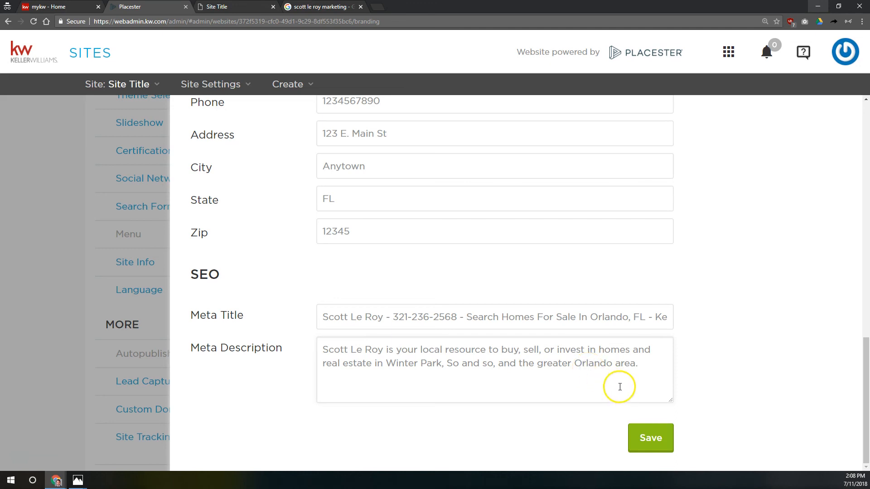
{"action": "scroll", "coordinate": [559, 235], "scroll_direction": "up", "scroll_amount": 10}
{"action": "scroll", "coordinate": [555, 245], "scroll_direction": "up", "scroll_amount": 3}
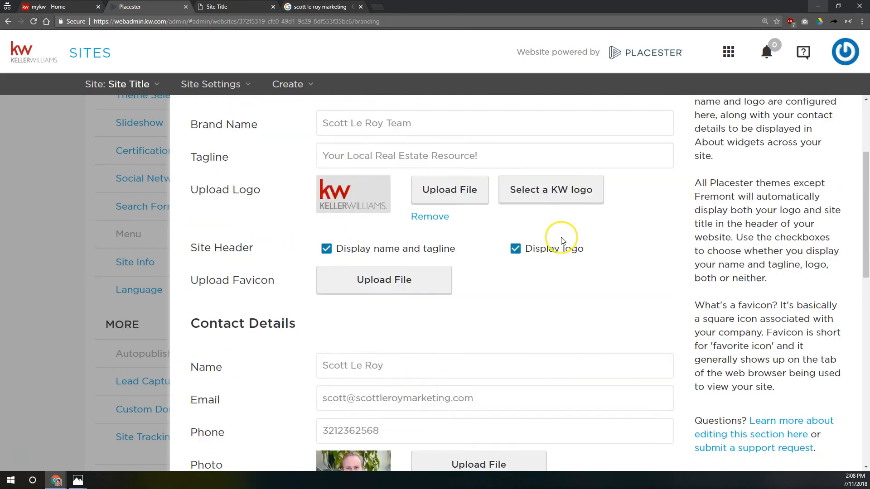
{"action": "scroll", "coordinate": [589, 317], "scroll_direction": "down", "scroll_amount": 8}
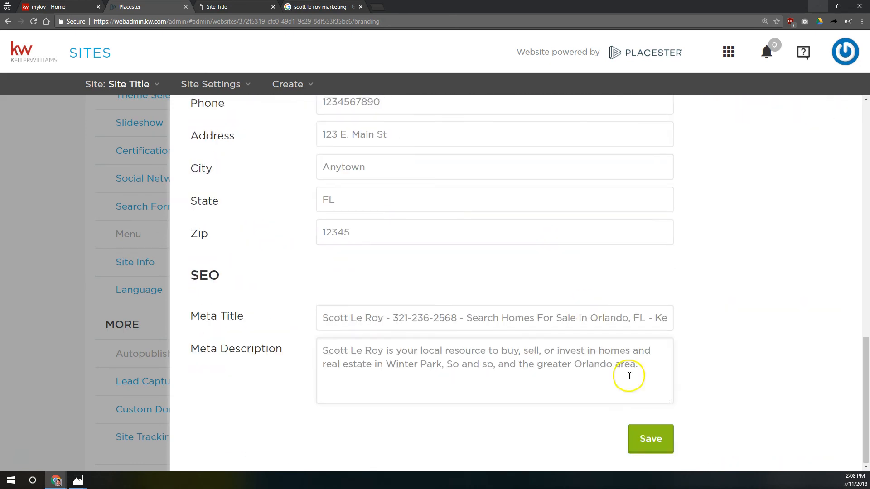
Step: Save the site info settings and reload the live site
{"action": "left_click", "coordinate": [668, 441]}
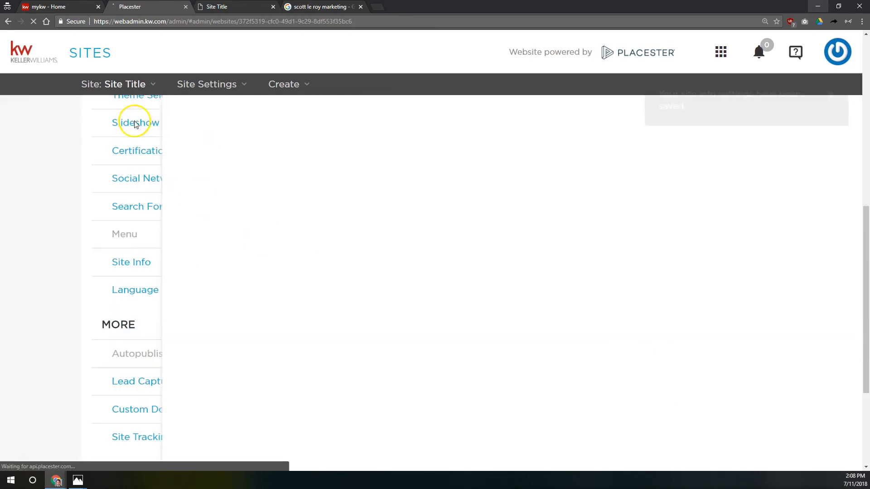
{"action": "left_click", "coordinate": [205, 8]}
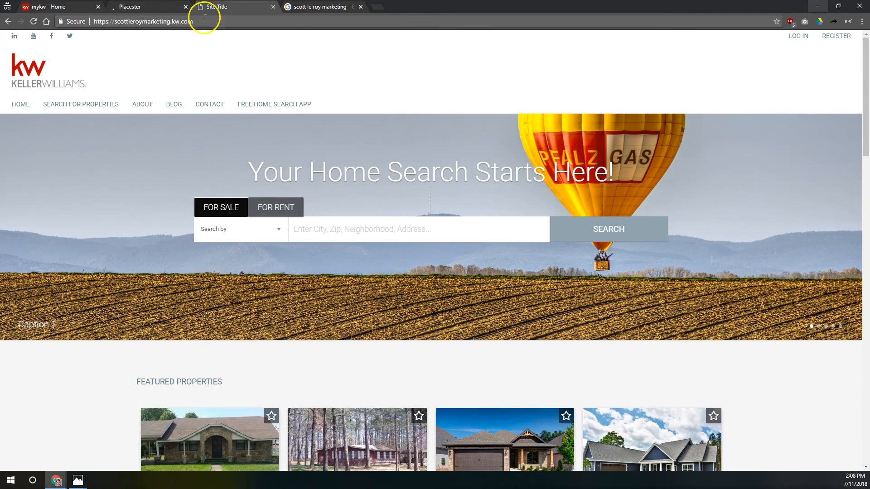
{"action": "left_click", "coordinate": [32, 68]}
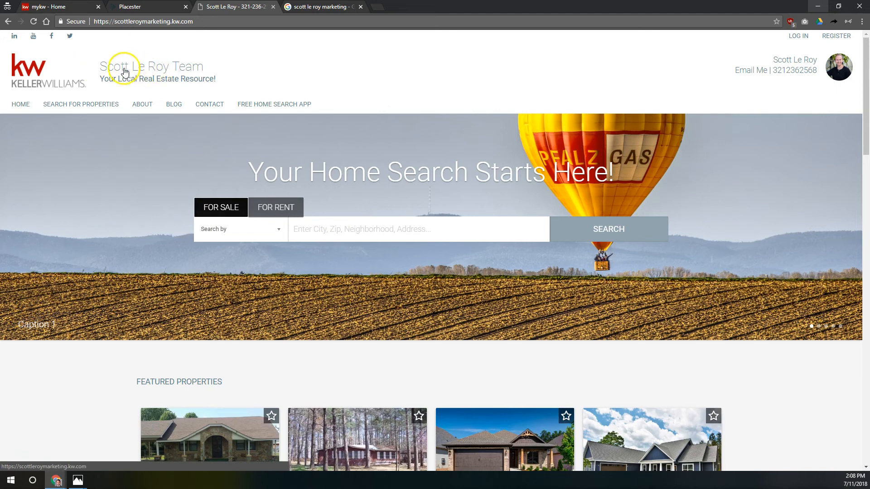
Step: Zoom the live homepage to 125%, check the header team name and tagline, and scroll to Featured Properties
{"action": "key", "text": "ctrl+plus"}
{"action": "key", "text": "ctrl+plus"}
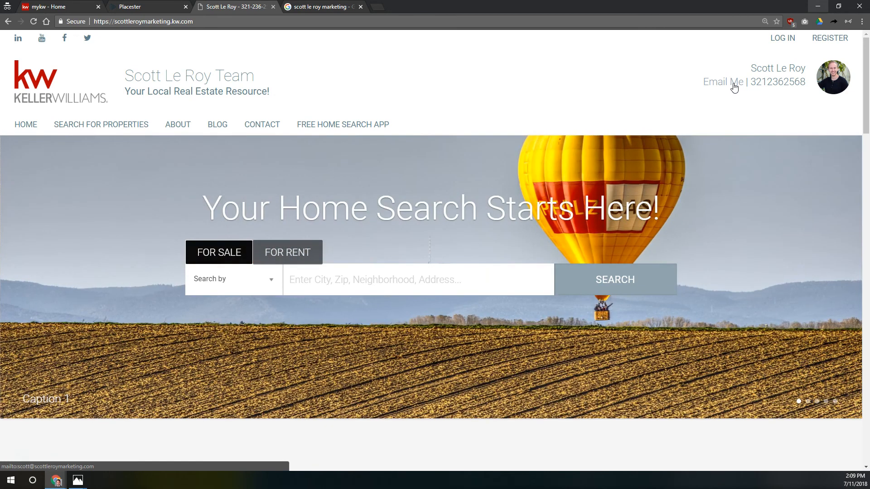
{"action": "left_click_drag", "start_coordinate": [379, 102], "coordinate": [172, 75]}
{"action": "left_click", "coordinate": [611, 93]}
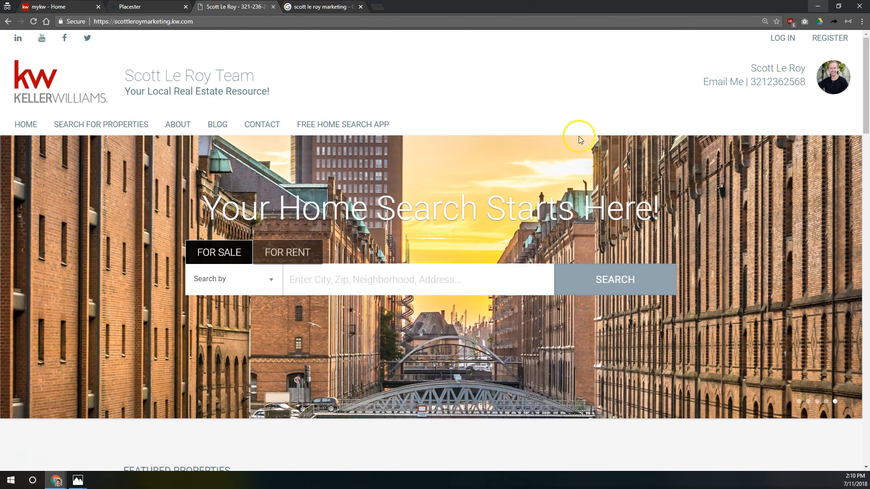
{"action": "scroll", "coordinate": [261, 103], "scroll_direction": "down", "scroll_amount": 6}
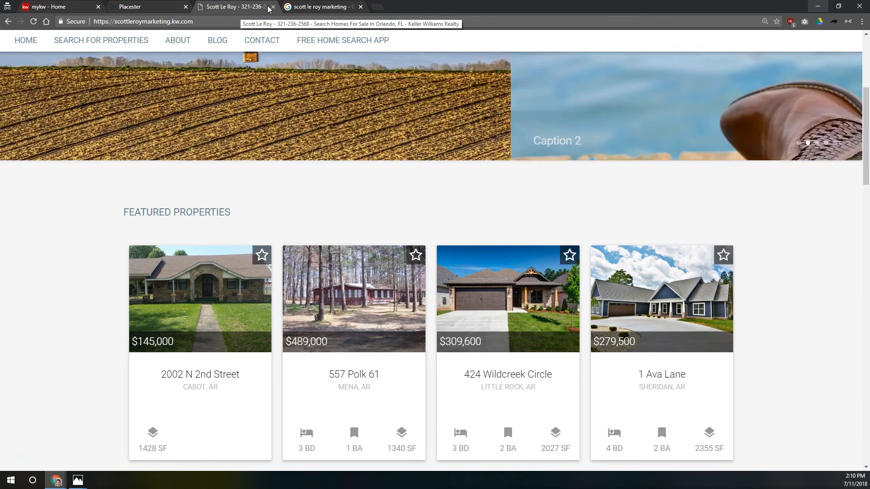
Step: Upload favicon.ico as the site favicon in Site Info and save
{"action": "left_click", "coordinate": [172, 13]}
{"action": "left_click", "coordinate": [154, 252]}
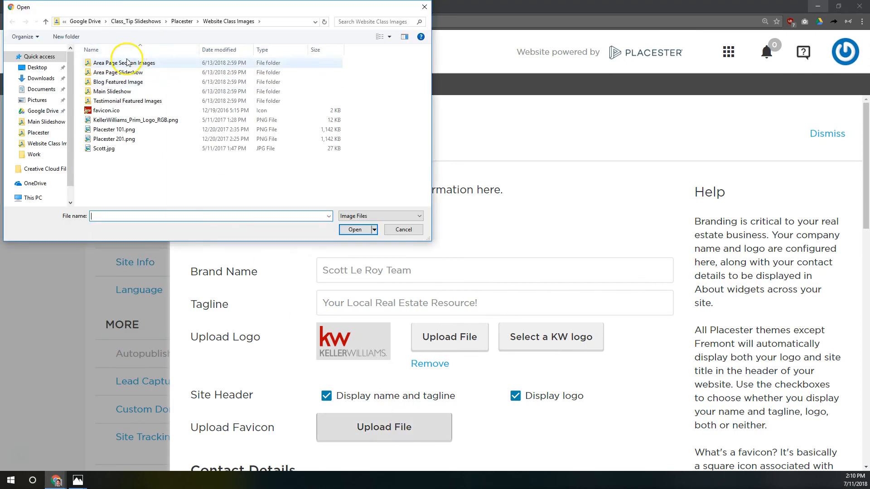
{"action": "left_click", "coordinate": [107, 111]}
{"action": "key", "text": "Return"}
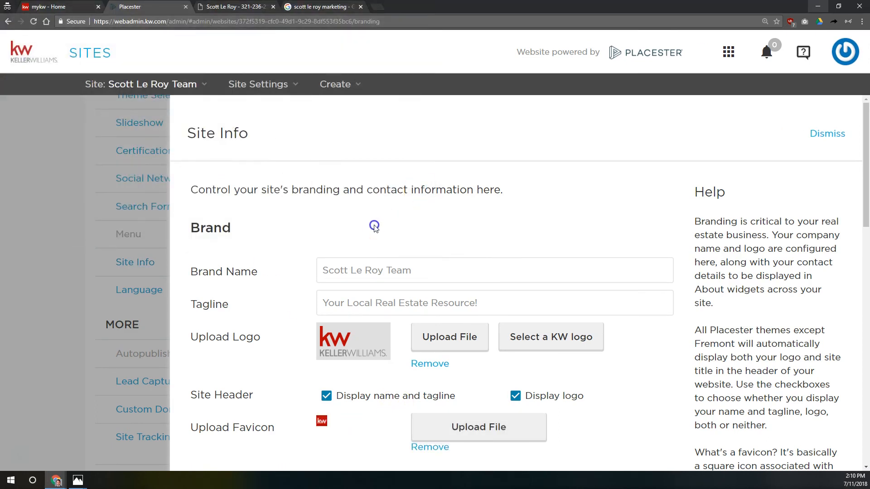
{"action": "scroll", "coordinate": [603, 431], "scroll_direction": "down", "scroll_amount": 10}
{"action": "left_click", "coordinate": [648, 464]}
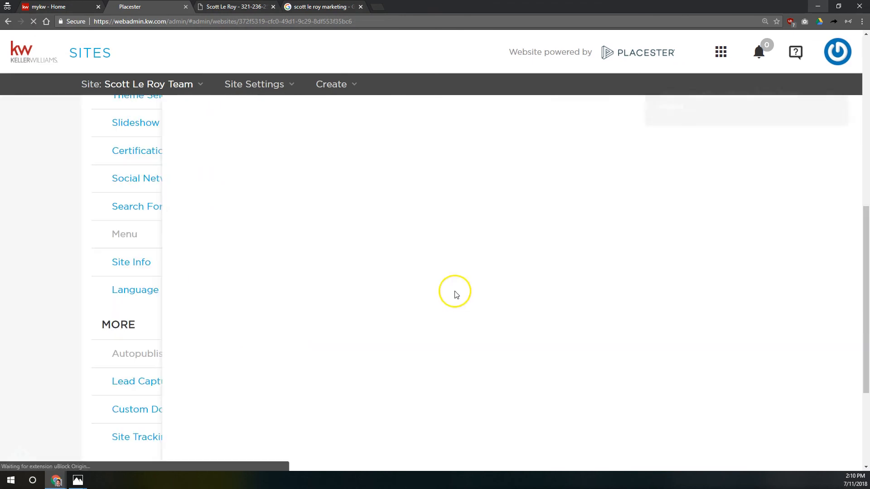
Step: Reload the live site to show the KW favicon and scroll down to the footer
{"action": "key", "text": "ctrl+Tab"}
{"action": "left_click", "coordinate": [33, 22]}
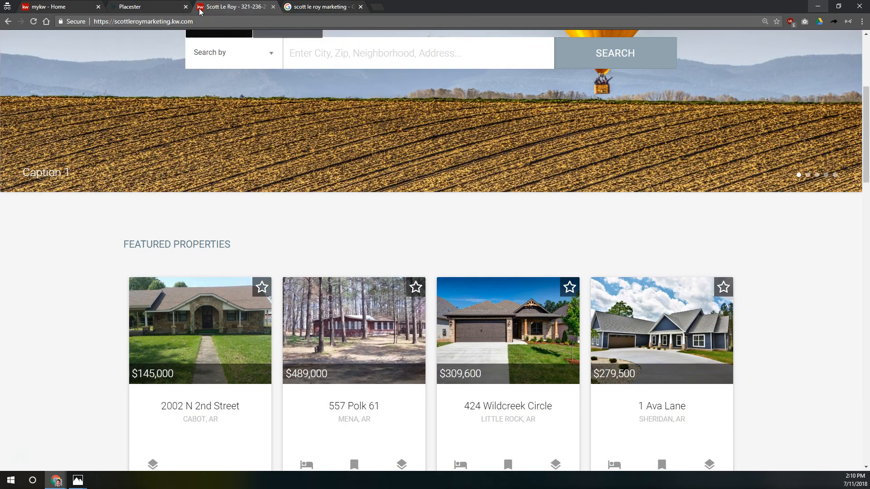
{"action": "scroll", "coordinate": [535, 283], "scroll_direction": "down", "scroll_amount": 10}
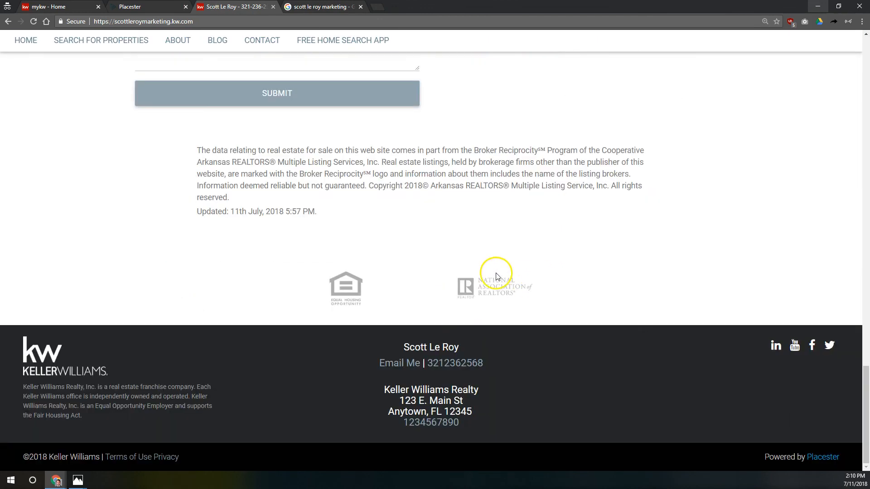
{"action": "left_click_drag", "start_coordinate": [387, 346], "coordinate": [525, 370]}
{"action": "left_click", "coordinate": [534, 369]}
{"action": "key", "text": "Home"}
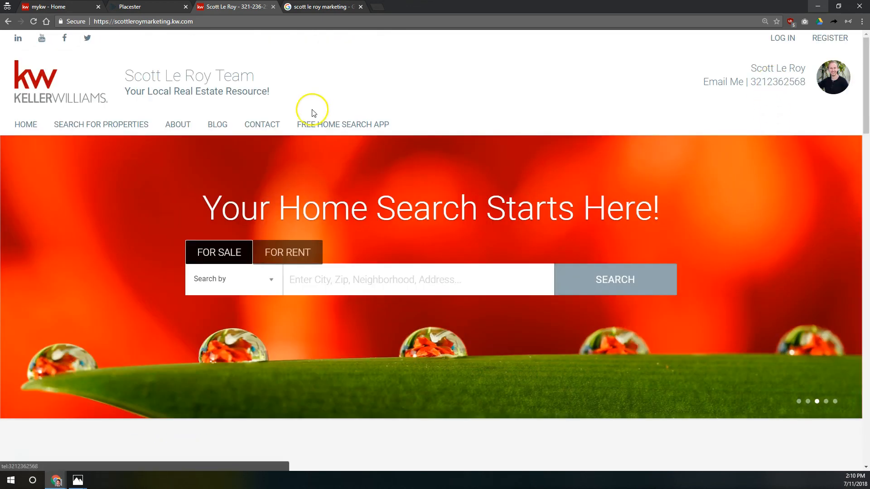
{"action": "scroll", "coordinate": [291, 178], "scroll_direction": "down", "scroll_amount": 10}
{"action": "scroll", "coordinate": [293, 178], "scroll_direction": "down", "scroll_amount": 15}
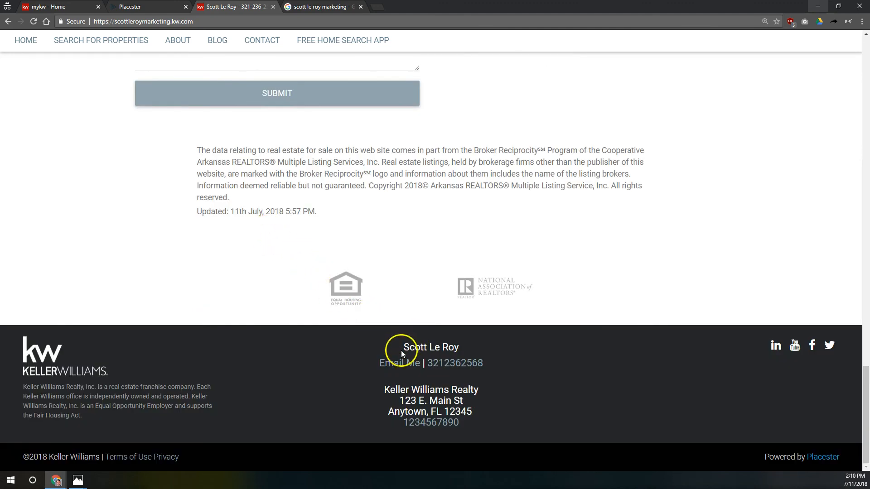
{"action": "left_click_drag", "start_coordinate": [399, 349], "coordinate": [502, 374]}
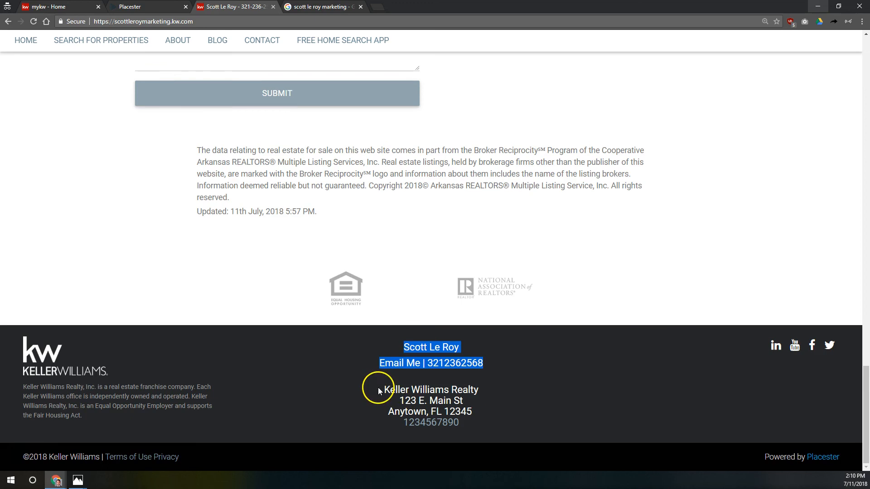
{"action": "left_click_drag", "start_coordinate": [376, 386], "coordinate": [515, 424]}
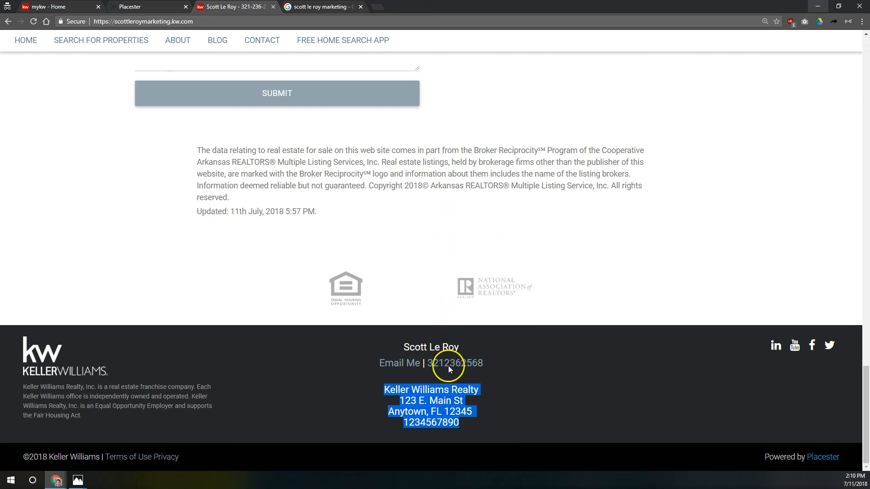
Step: Check the Default Site Language options, keep English, and dismiss the Language settings
{"action": "left_click", "coordinate": [454, 266]}
{"action": "key", "text": "ctrl+shift+Tab"}
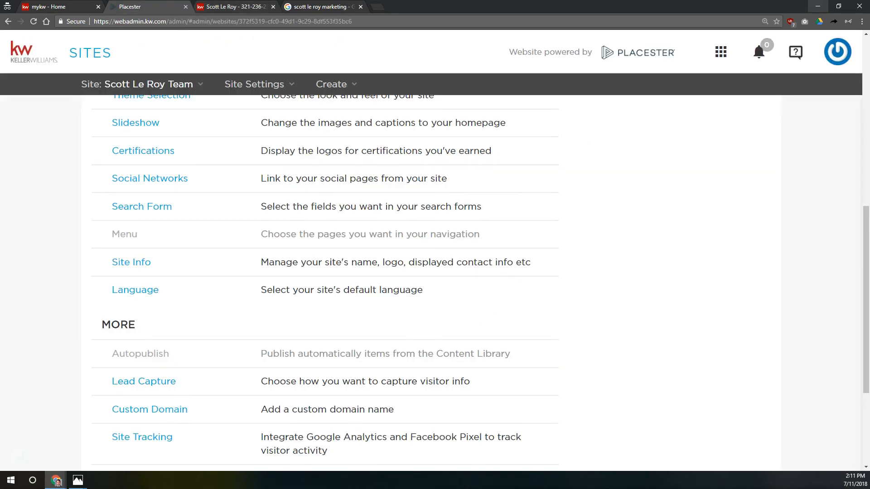
{"action": "left_click", "coordinate": [137, 291]}
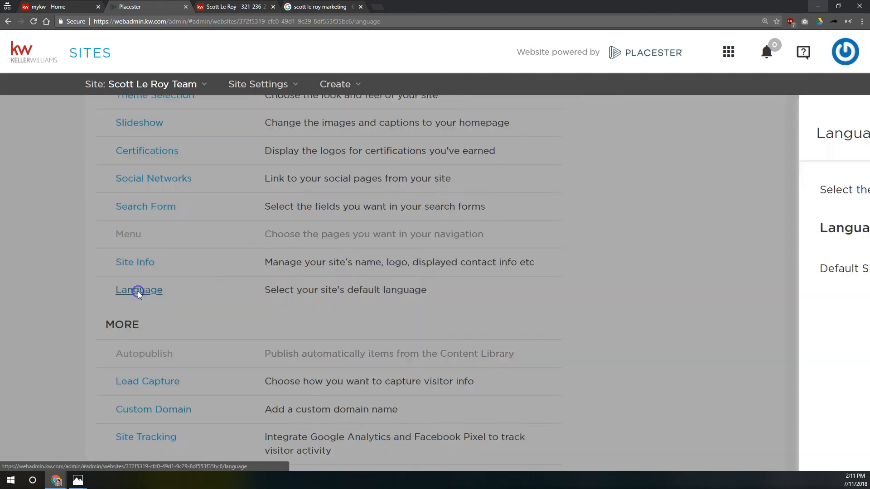
{"action": "left_click", "coordinate": [569, 268]}
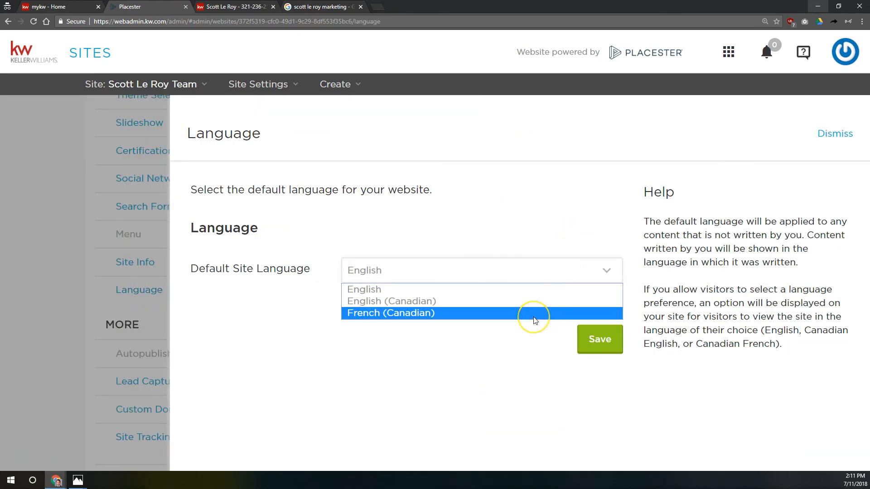
{"action": "left_click", "coordinate": [565, 249]}
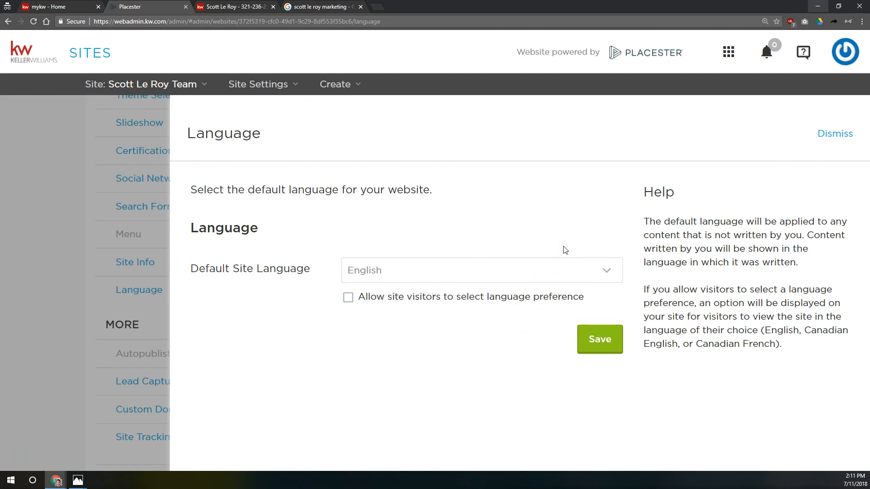
{"action": "left_click", "coordinate": [381, 273]}
{"action": "left_click", "coordinate": [406, 237]}
{"action": "left_click", "coordinate": [832, 135]}
{"action": "scroll", "coordinate": [91, 249], "scroll_direction": "down", "scroll_amount": 2}
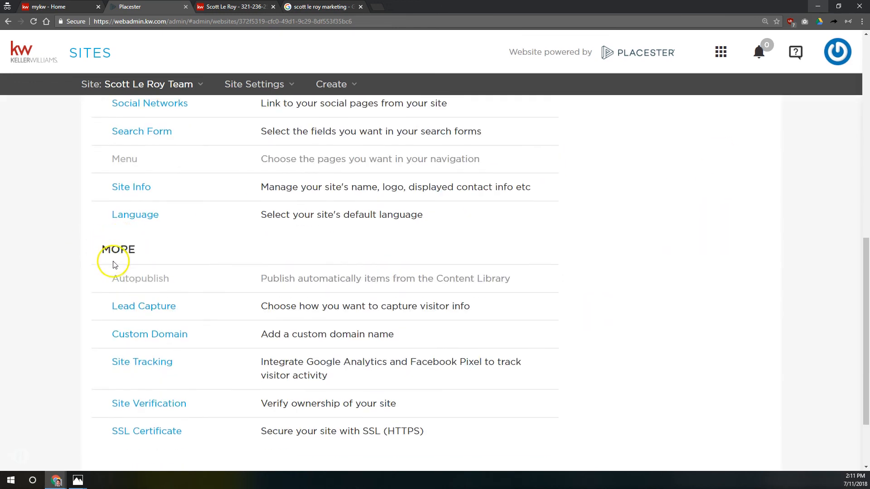
{"action": "left_click_drag", "start_coordinate": [107, 281], "coordinate": [183, 286]}
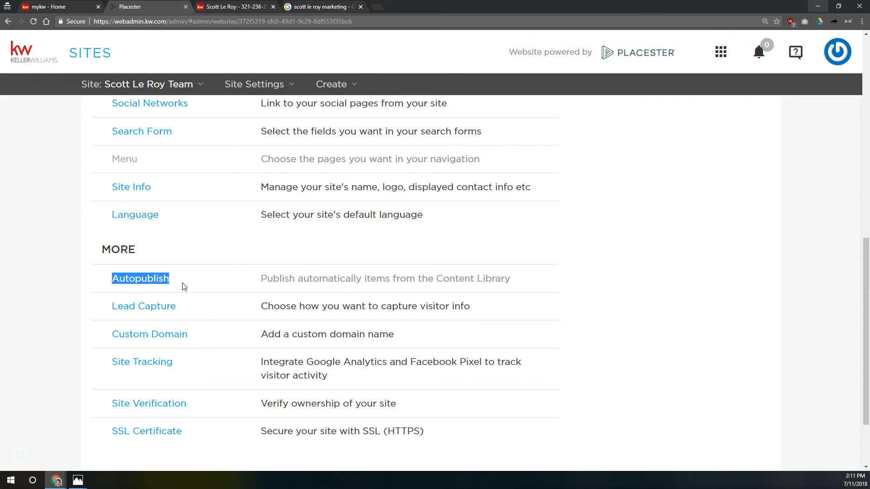
{"action": "left_click", "coordinate": [183, 297]}
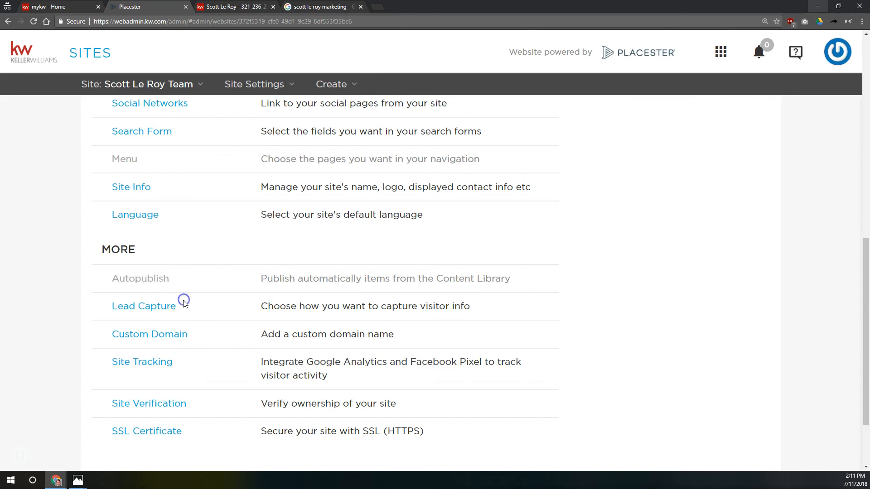
Step: Open Lead Capture settings, pick passive capture, and compare the Passively and Aggressively Capture Leads options
{"action": "left_click", "coordinate": [157, 311]}
{"action": "left_click", "coordinate": [494, 273]}
{"action": "scroll", "coordinate": [494, 273], "scroll_direction": "down", "scroll_amount": 2}
{"action": "scroll", "coordinate": [494, 273], "scroll_direction": "up", "scroll_amount": 2}
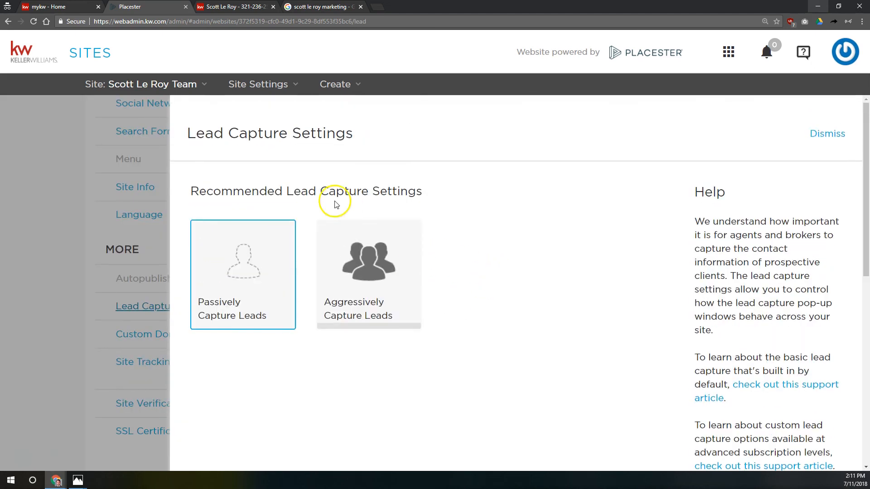
{"action": "mouse_move", "coordinate": [254, 224]}
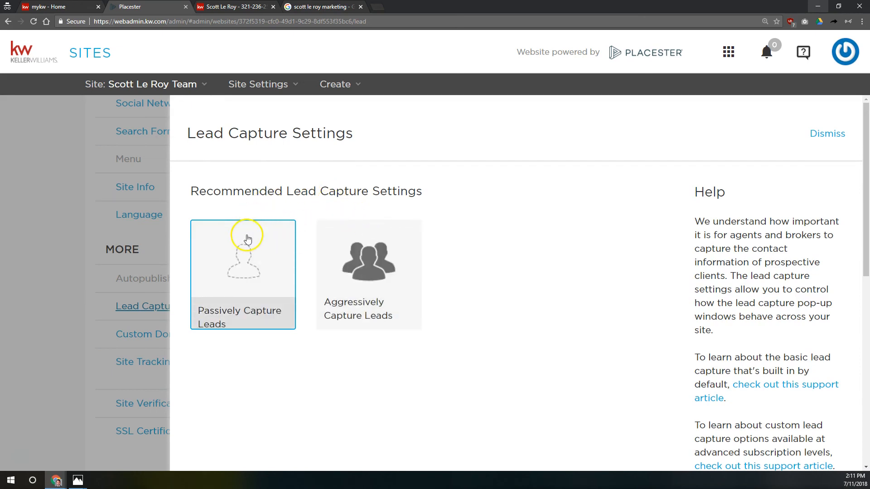
{"action": "mouse_move", "coordinate": [255, 241]}
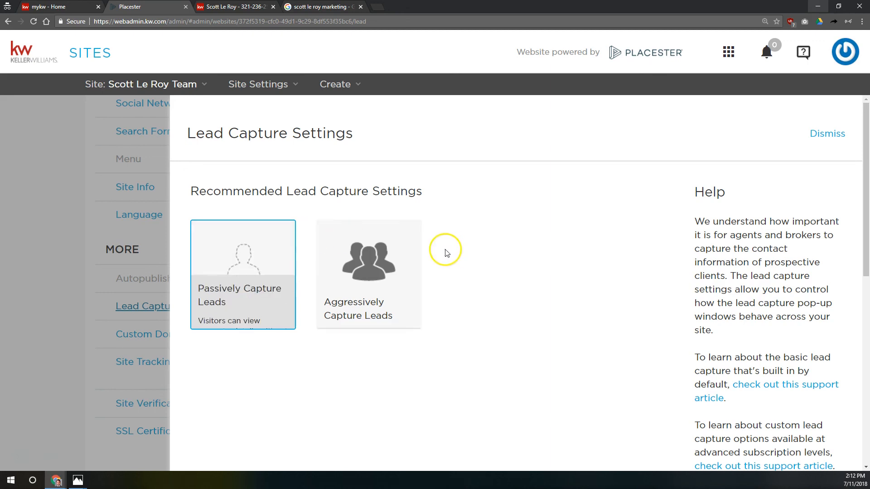
{"action": "mouse_move", "coordinate": [409, 258]}
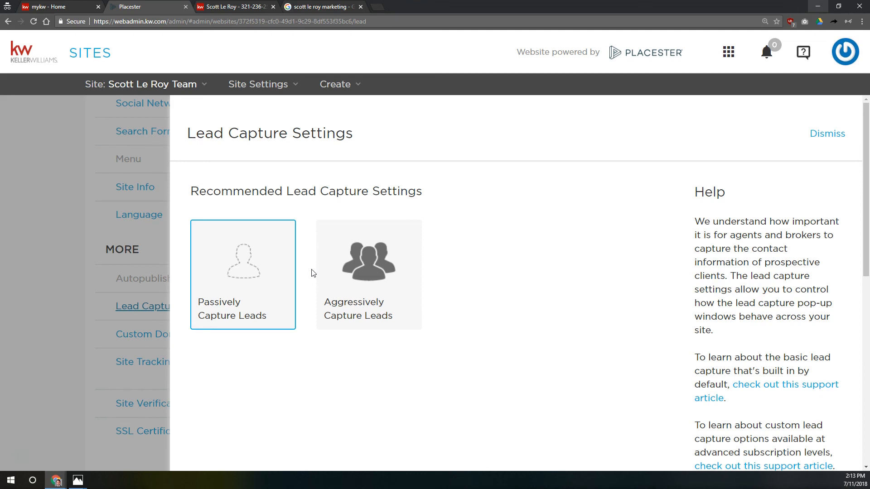
Step: Enter the agent's forwarding e-mail address in the Lead Forwarding box, removing a trial second address
{"action": "scroll", "coordinate": [311, 273], "scroll_direction": "down", "scroll_amount": 9}
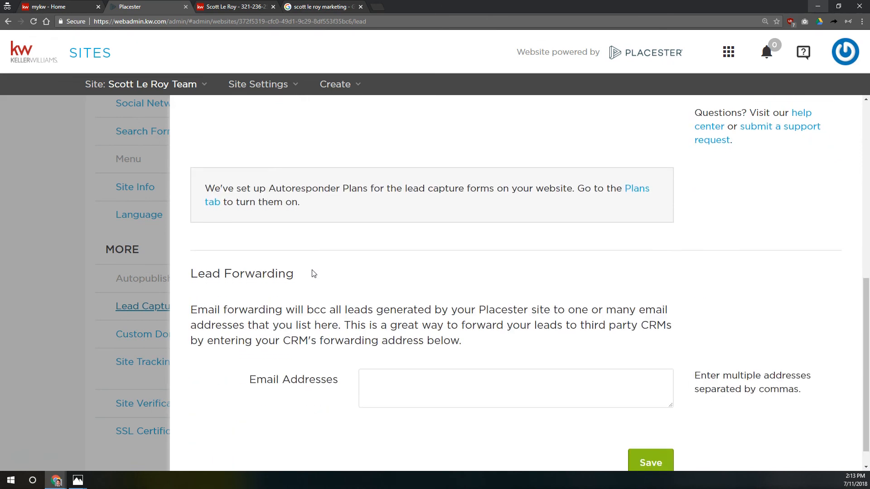
{"action": "left_click", "coordinate": [272, 262]}
{"action": "left_click_drag", "start_coordinate": [179, 247], "coordinate": [346, 258]}
{"action": "left_click", "coordinate": [431, 283]}
{"action": "left_click", "coordinate": [414, 356]}
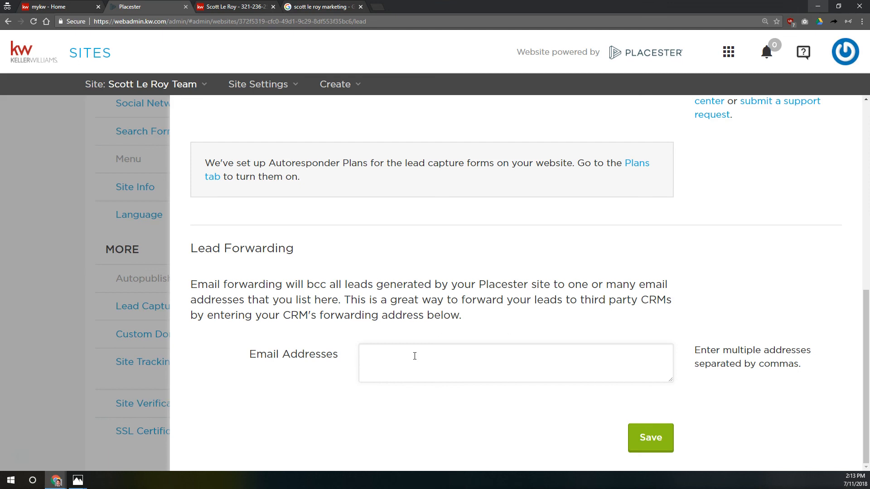
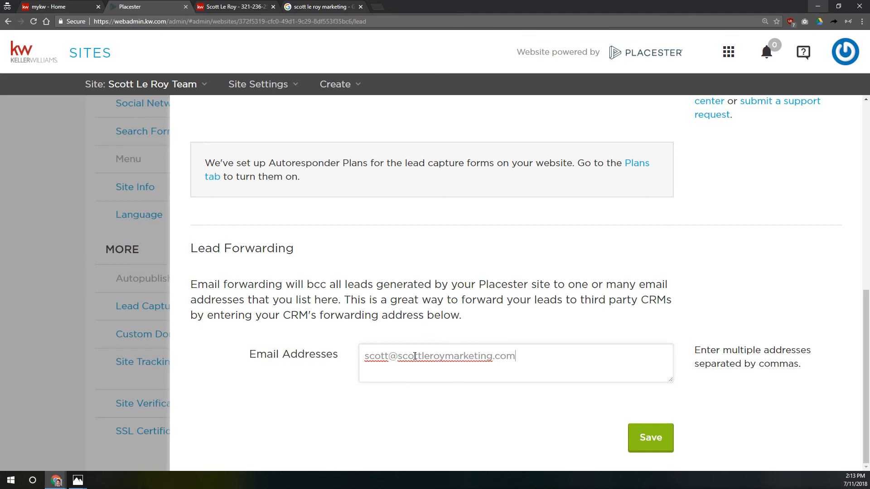
{"action": "type", "text": ","}
{"action": "key", "text": "BackSpace"}
{"action": "type", "text": ";"}
{"action": "key", "text": "BackSpace"}
{"action": "key", "text": "Return"}
{"action": "type", "text": ",soandso@"}
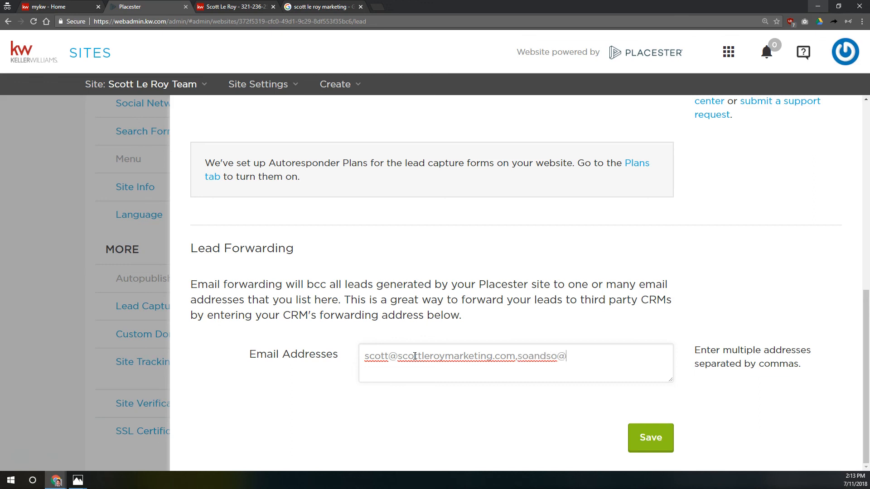
{"action": "type", "text": "aol.com,"}
{"action": "key", "text": "BackSpace"}
{"action": "key", "text": "BackSpace"}
{"action": "key", "text": "BackSpace"}
{"action": "key", "text": "BackSpace"}
{"action": "key", "text": "BackSpace"}
{"action": "key", "text": "BackSpace"}
{"action": "key", "text": "BackSpace"}
{"action": "key", "text": "BackSpace"}
{"action": "key", "text": "BackSpace"}
{"action": "key", "text": "BackSpace"}
{"action": "key", "text": "BackSpace"}
{"action": "key", "text": "BackSpace"}
{"action": "key", "text": "BackSpace"}
{"action": "key", "text": "BackSpace"}
{"action": "key", "text": "BackSpace"}
{"action": "key", "text": "BackSpace"}
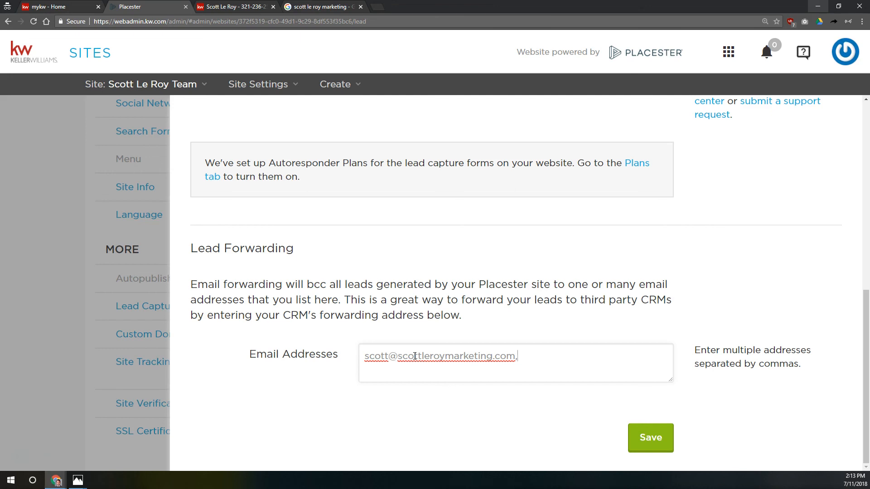
{"action": "left_click", "coordinate": [59, 7]}
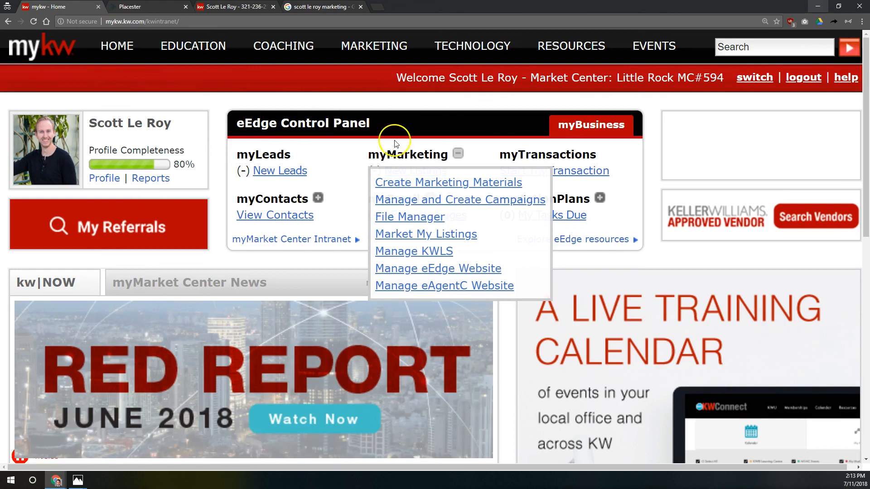
Step: Close the myMarketing list and open View Contacts in the eEdge Control Panel
{"action": "left_click", "coordinate": [458, 153]}
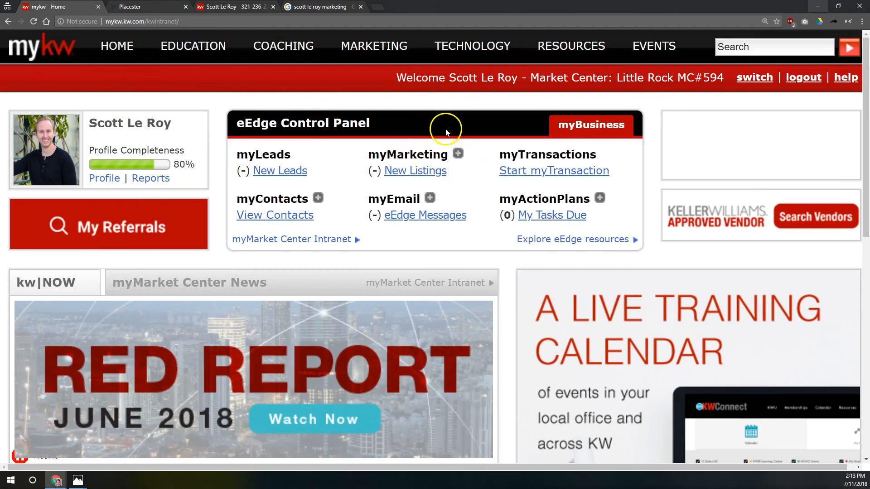
{"action": "left_click", "coordinate": [290, 217]}
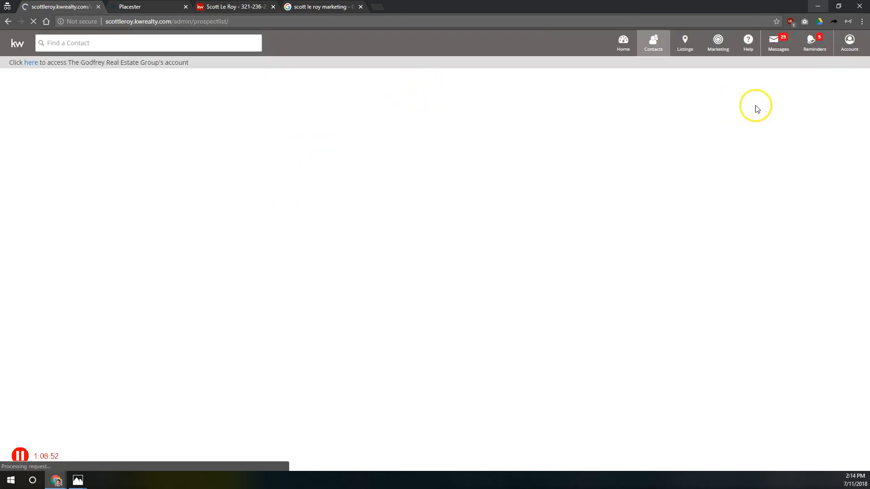
Step: Copy the agent's eEdge Email address from the MyKW My Account settings
{"action": "key", "text": "ctrl+plus"}
{"action": "key", "text": "ctrl+plus"}
{"action": "key", "text": "ctrl+plus"}
{"action": "left_click", "coordinate": [846, 42]}
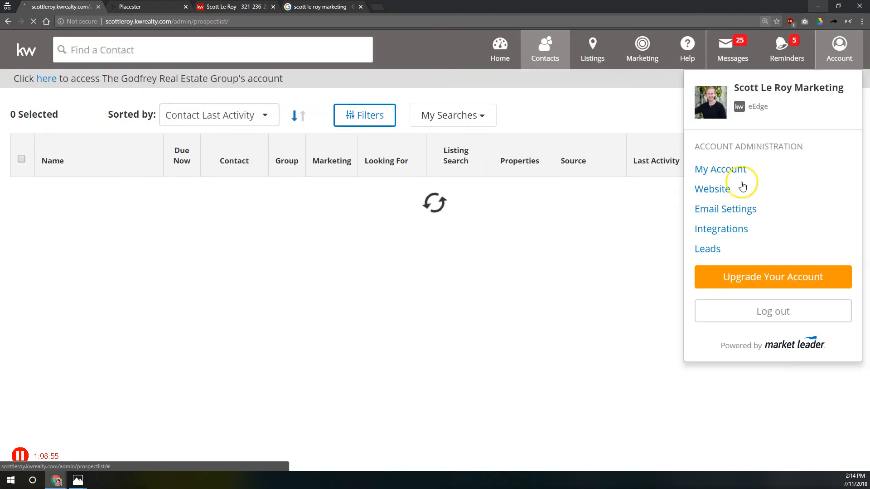
{"action": "left_click", "coordinate": [723, 169]}
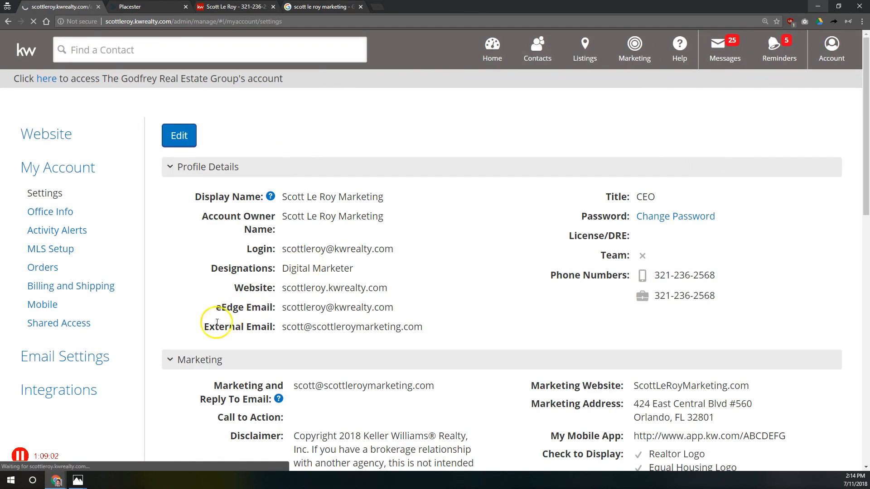
{"action": "left_click_drag", "start_coordinate": [221, 308], "coordinate": [386, 307]}
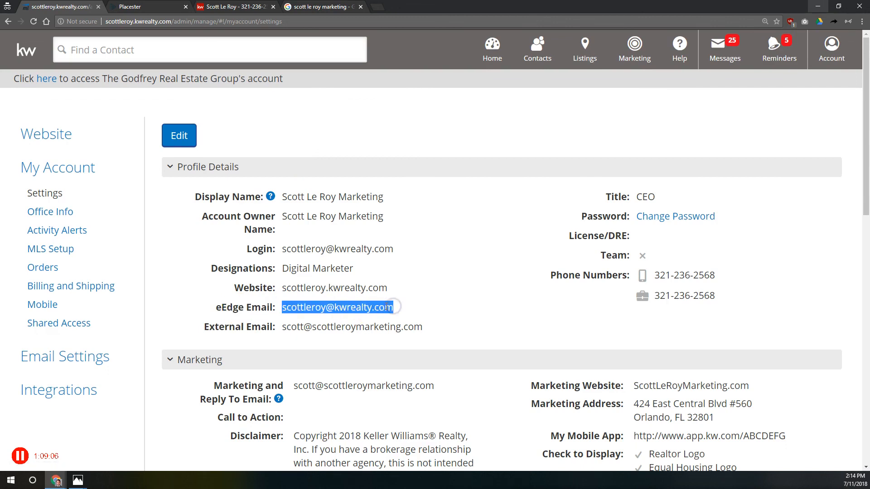
{"action": "left_click_drag", "start_coordinate": [326, 287], "coordinate": [333, 287]}
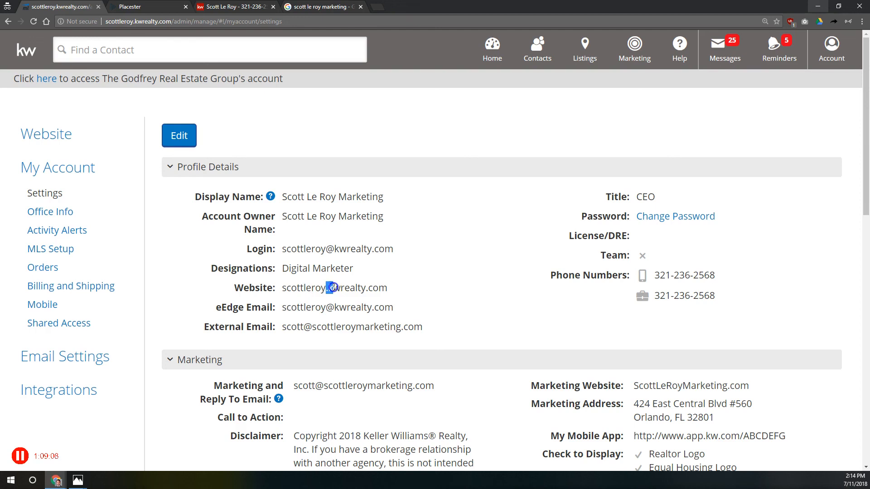
{"action": "left_click_drag", "start_coordinate": [283, 307], "coordinate": [394, 301]}
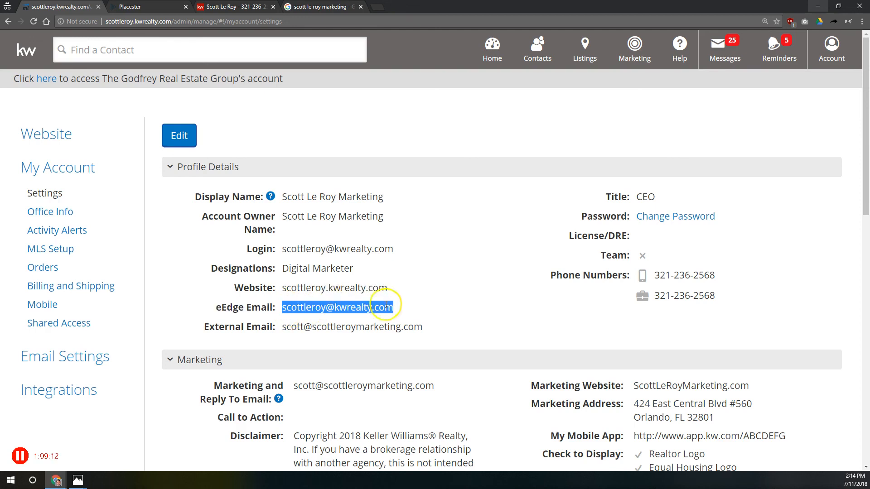
{"action": "right_click", "coordinate": [385, 308]}
{"action": "left_click", "coordinate": [401, 312]}
Step: Paste the eEdge address as the second Lead Forwarding e-mail and save
{"action": "left_click", "coordinate": [213, 7]}
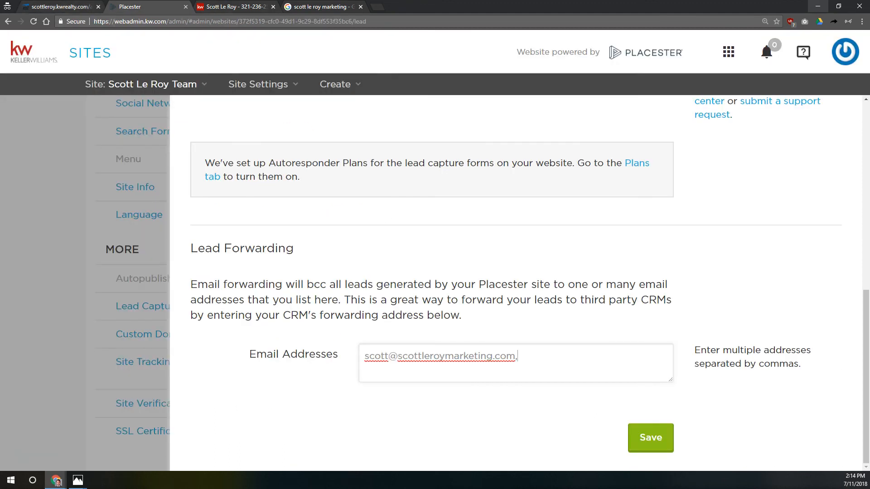
{"action": "right_click", "coordinate": [557, 367]}
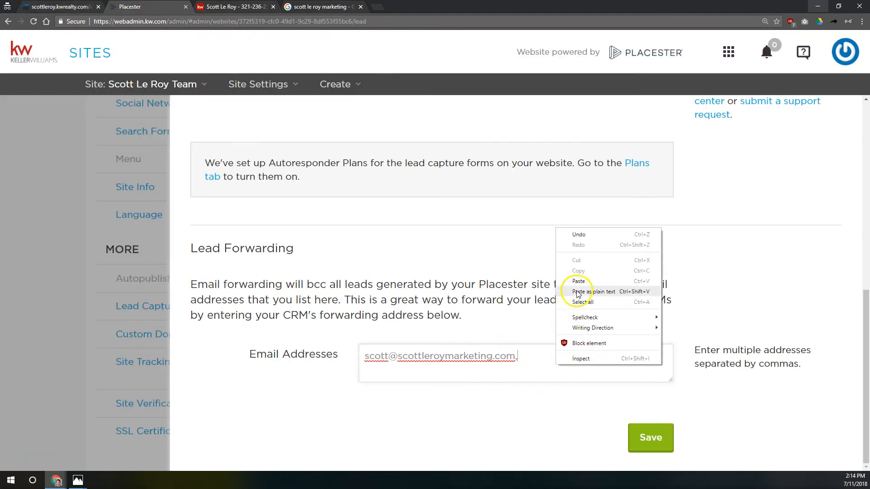
{"action": "left_click", "coordinate": [587, 278]}
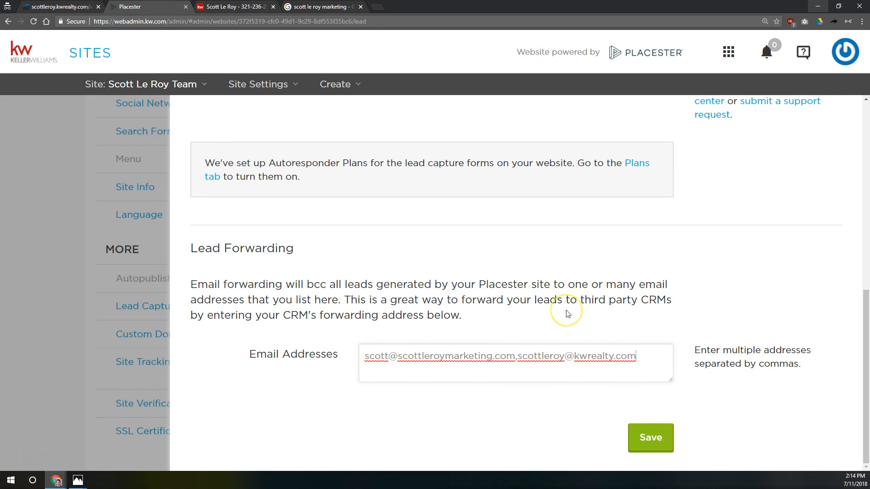
{"action": "left_click", "coordinate": [650, 437]}
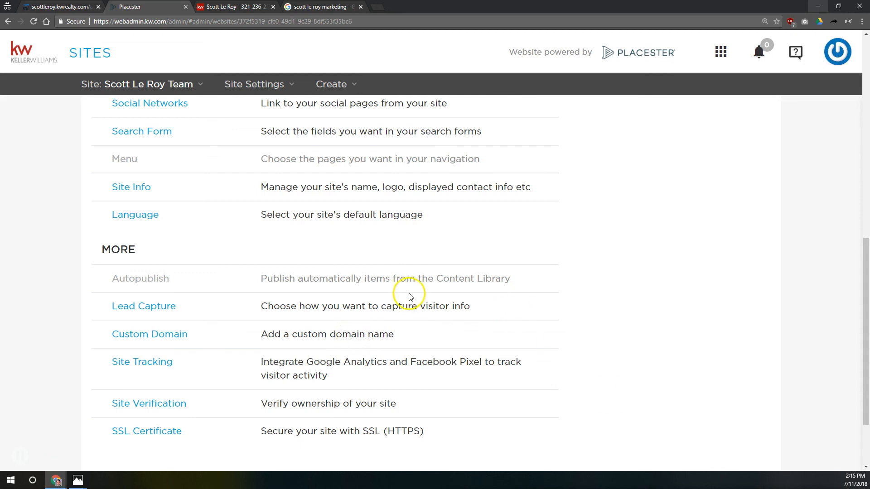
Step: Open the Custom Domain settings and make the site's current kw.com subdomain editable
{"action": "left_click", "coordinate": [131, 334]}
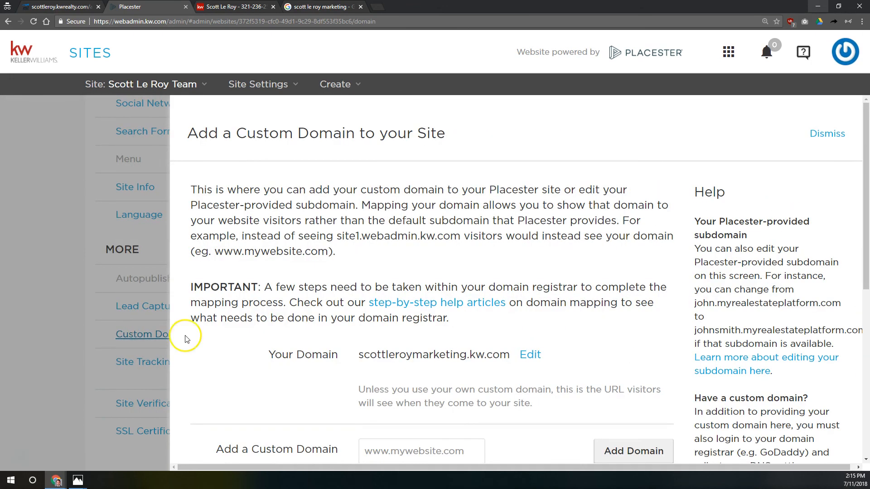
{"action": "scroll", "coordinate": [393, 299], "scroll_direction": "down", "scroll_amount": 2}
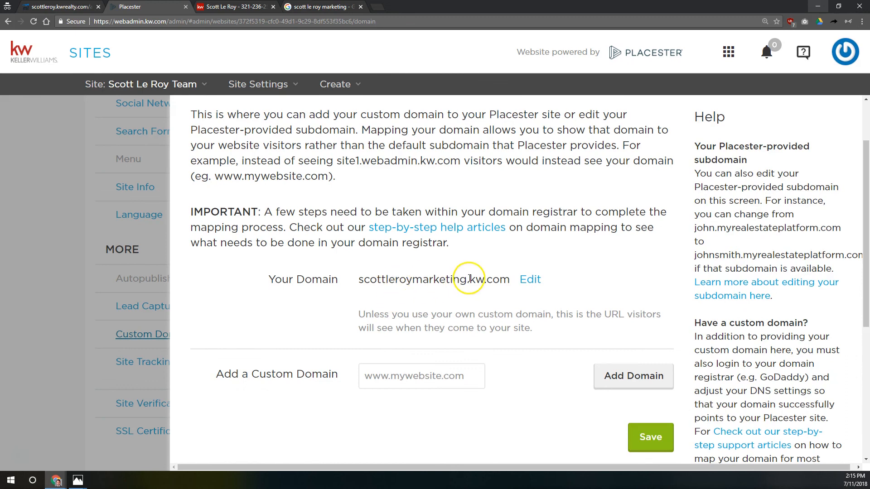
{"action": "left_click_drag", "start_coordinate": [467, 280], "coordinate": [512, 280]}
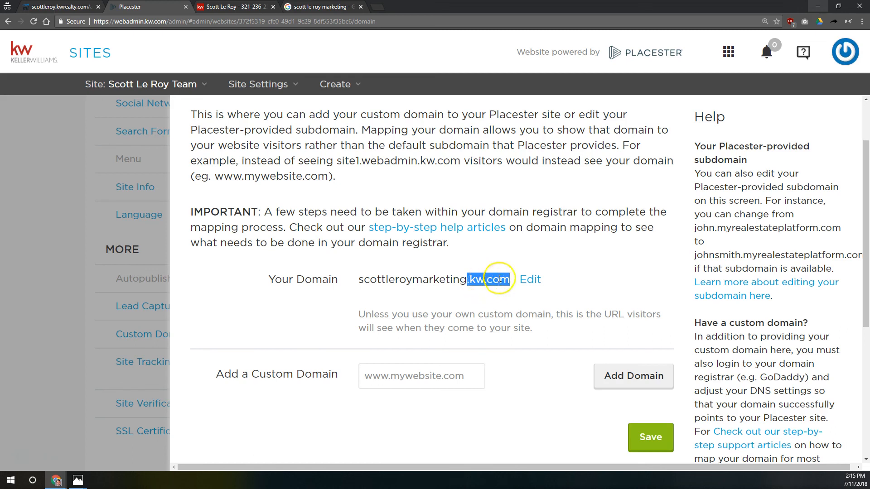
{"action": "left_click_drag", "start_coordinate": [364, 284], "coordinate": [467, 279]}
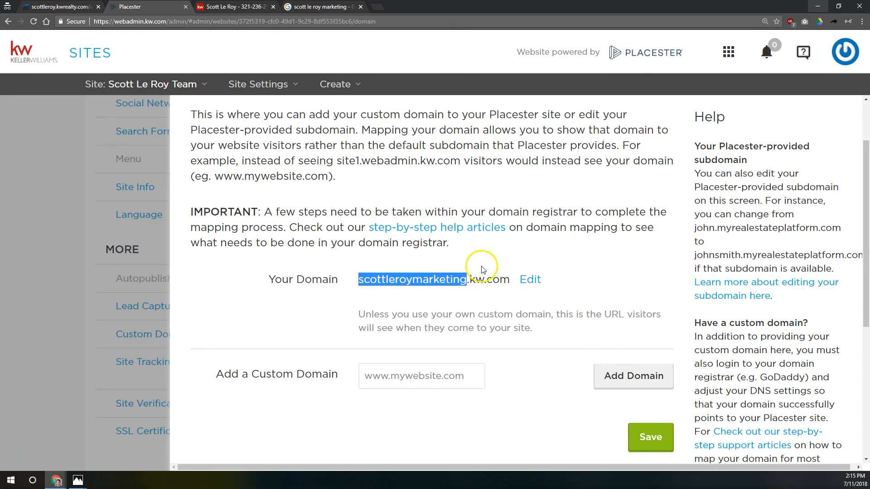
{"action": "left_click", "coordinate": [531, 280]}
{"action": "left_click_drag", "start_coordinate": [503, 320], "coordinate": [266, 294]}
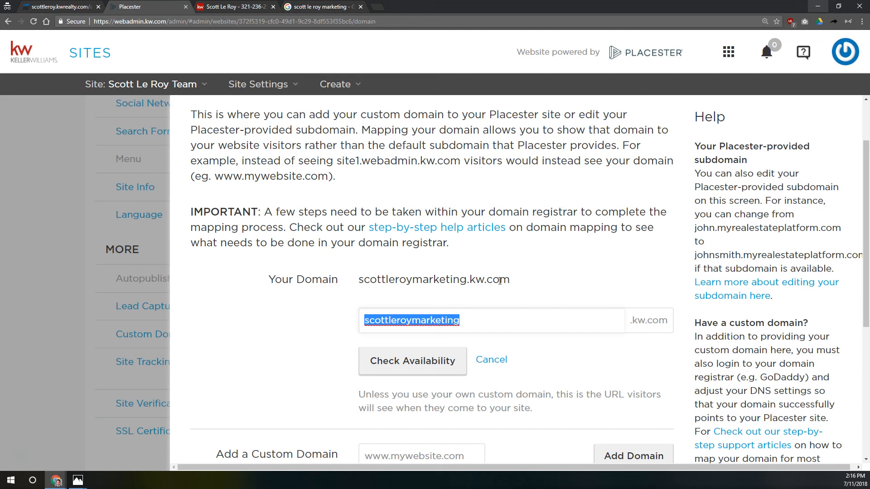
Step: Remove 'marketing' from the end of the subdomain and check whether the shorter name is available
{"action": "key", "text": "BackSpace"}
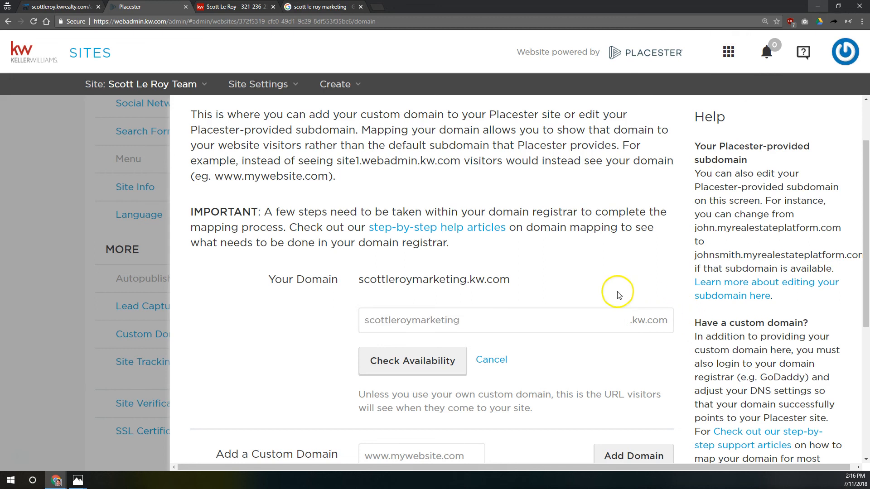
{"action": "key", "text": "ctrl+z"}
{"action": "left_click_drag", "start_coordinate": [460, 320], "coordinate": [411, 322]}
{"action": "key", "text": "BackSpace"}
{"action": "left_click", "coordinate": [414, 350]}
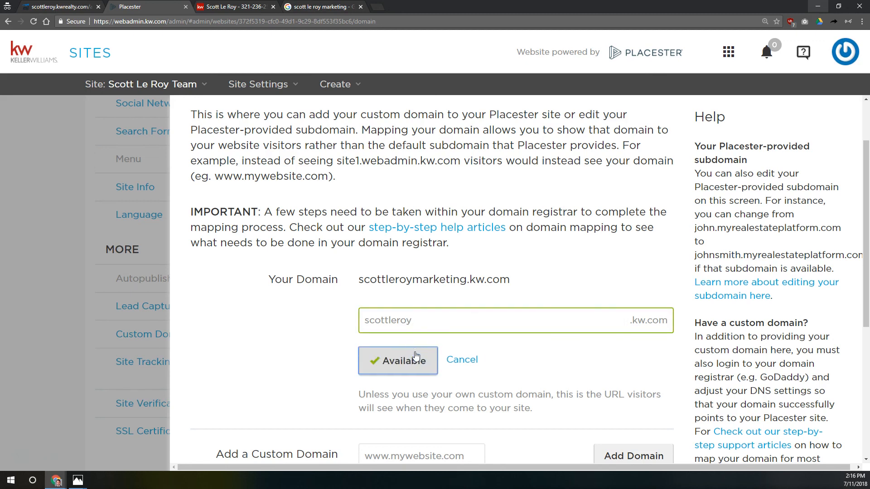
{"action": "scroll", "coordinate": [453, 358], "scroll_direction": "down", "scroll_amount": 3}
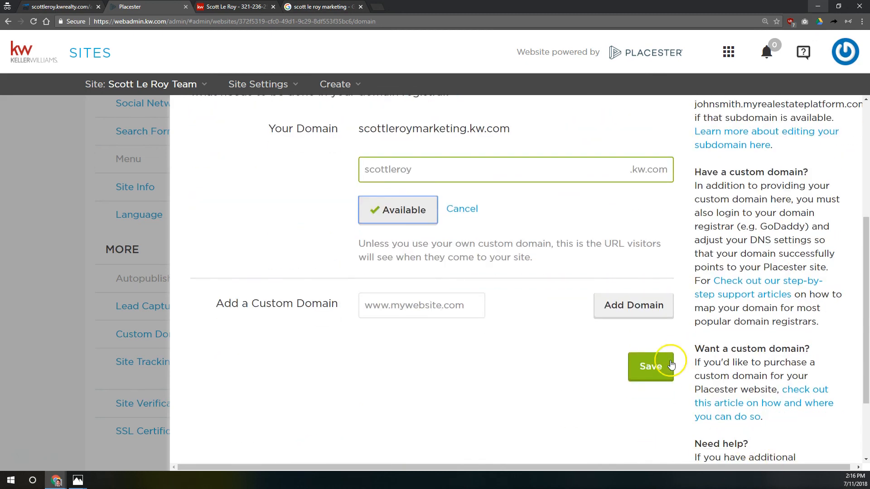
{"action": "scroll", "coordinate": [475, 281], "scroll_direction": "up", "scroll_amount": 2}
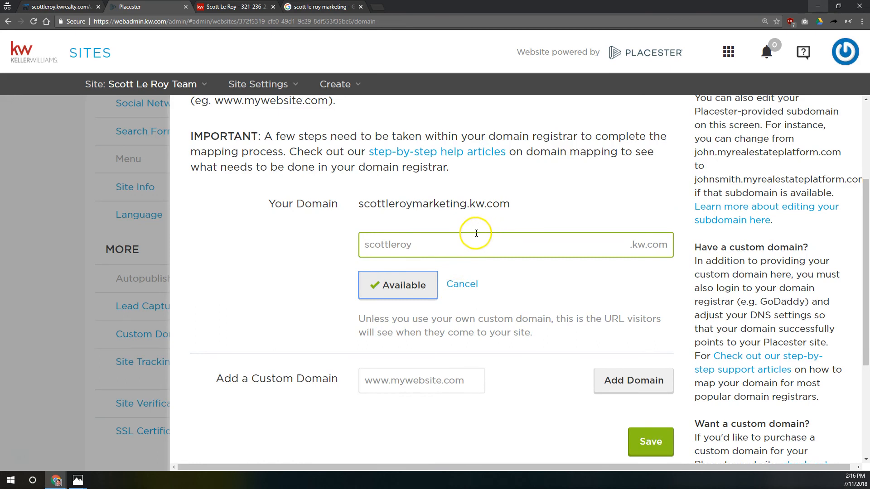
Step: Try a subdomain based on the agent's full name, find it Unavailable, and cancel the edit
{"action": "left_click_drag", "start_coordinate": [417, 247], "coordinate": [107, 234]}
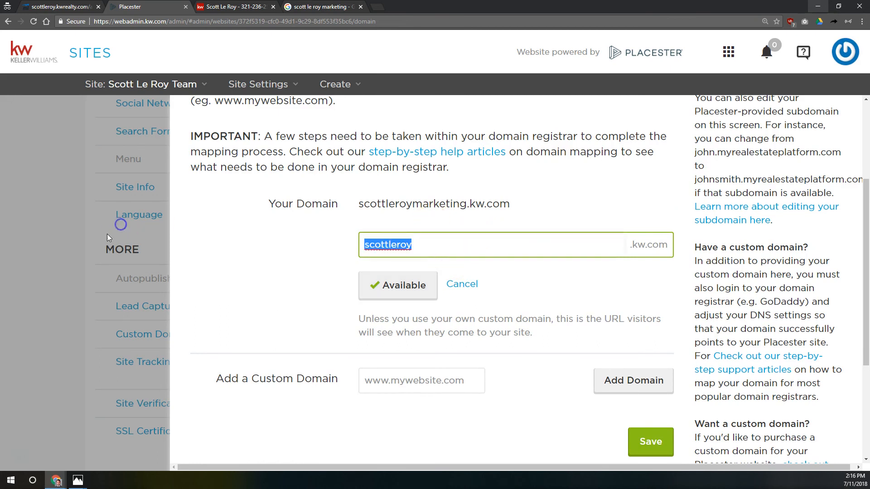
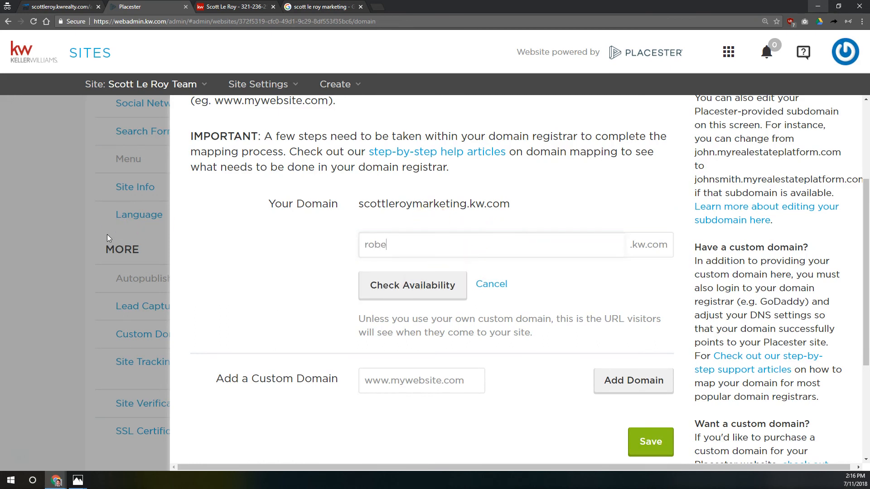
{"action": "left_click", "coordinate": [413, 290]}
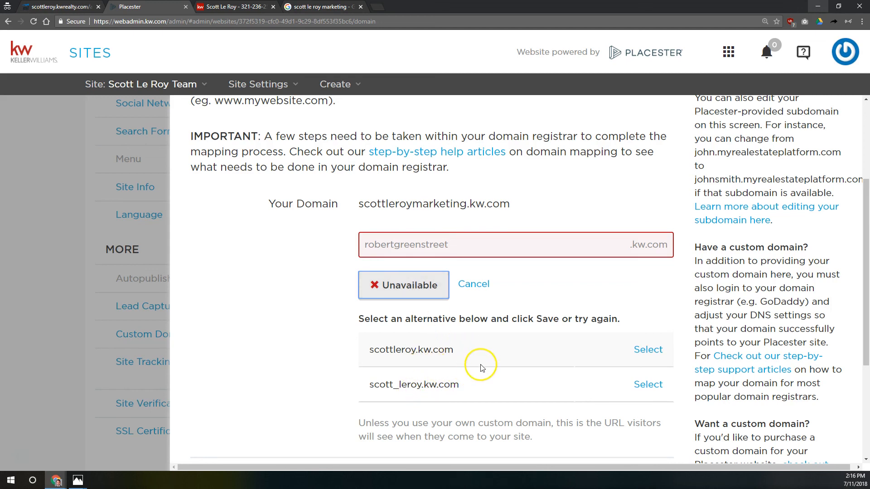
{"action": "scroll", "coordinate": [658, 370], "scroll_direction": "down", "scroll_amount": 2}
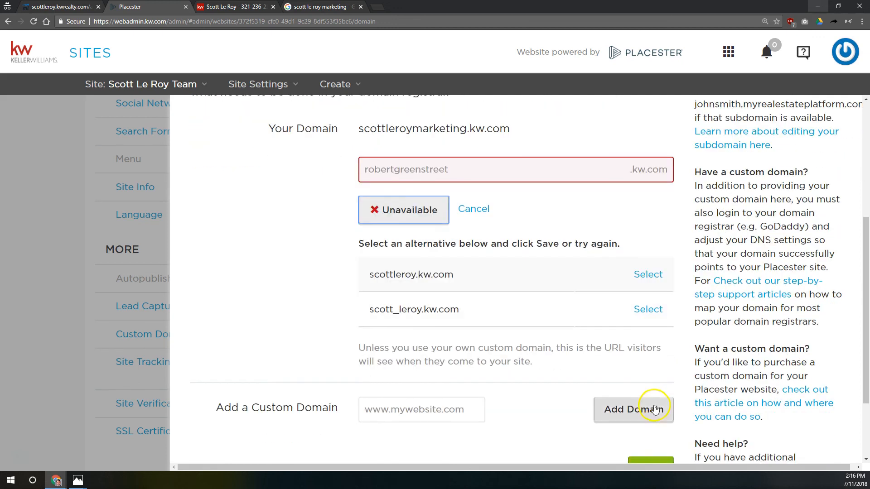
{"action": "scroll", "coordinate": [632, 412], "scroll_direction": "up", "scroll_amount": 2}
{"action": "scroll", "coordinate": [632, 413], "scroll_direction": "up", "scroll_amount": 1}
{"action": "left_click", "coordinate": [474, 360]}
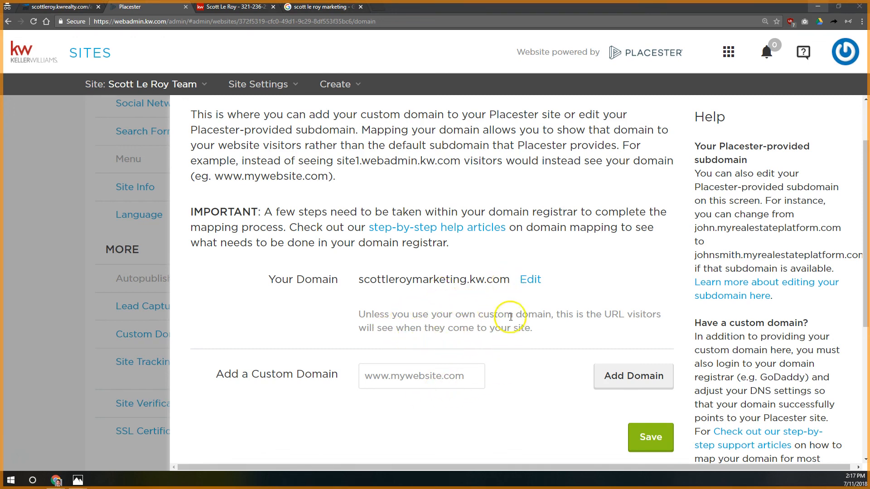
Step: Select and copy the site's full kw.com domain address from the Custom Domain panel
{"action": "left_click_drag", "start_coordinate": [510, 280], "coordinate": [347, 283]}
{"action": "key", "text": "ctrl+c"}
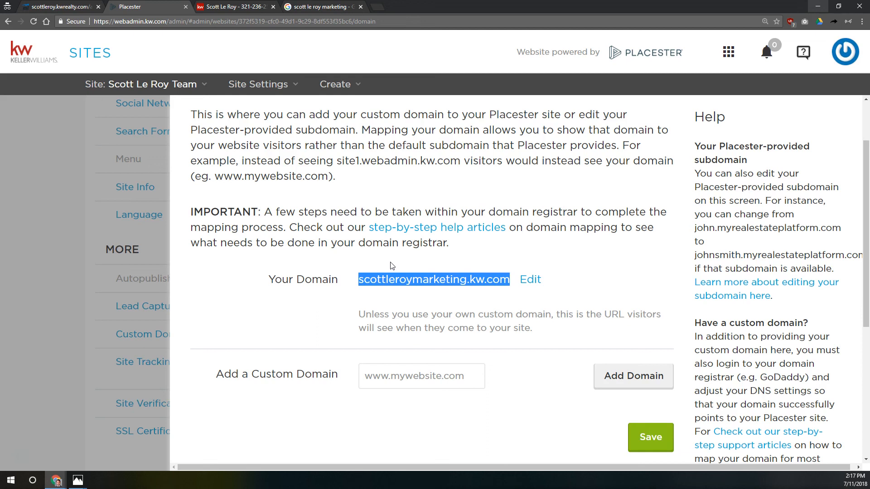
{"action": "left_click", "coordinate": [377, 7]}
{"action": "key", "text": "ctrl+v"}
{"action": "key", "text": "Return"}
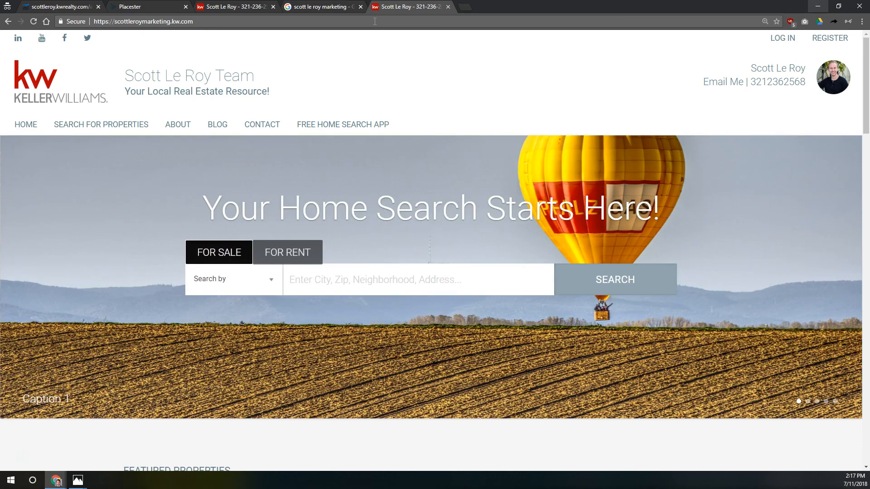
{"action": "left_click_drag", "start_coordinate": [375, 22], "coordinate": [138, 12]}
{"action": "key", "text": "BackSpace"}
{"action": "key", "text": "ctrl+a"}
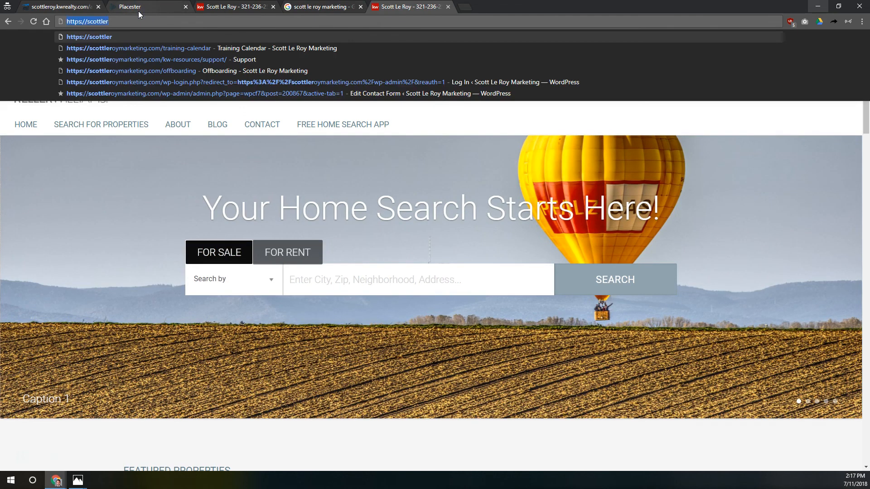
{"action": "key", "text": "BackSpace"}
{"action": "type", "text": "www."}
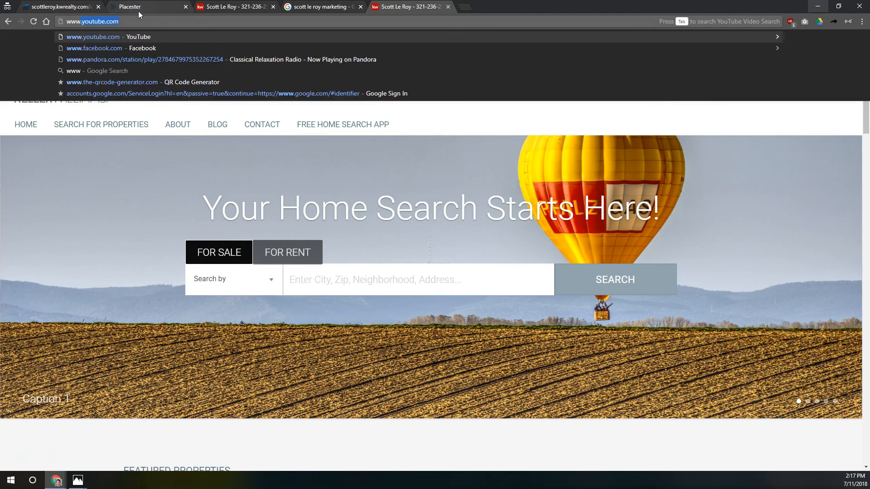
{"action": "type", "text": "scottleroymarketing.kw.com"}
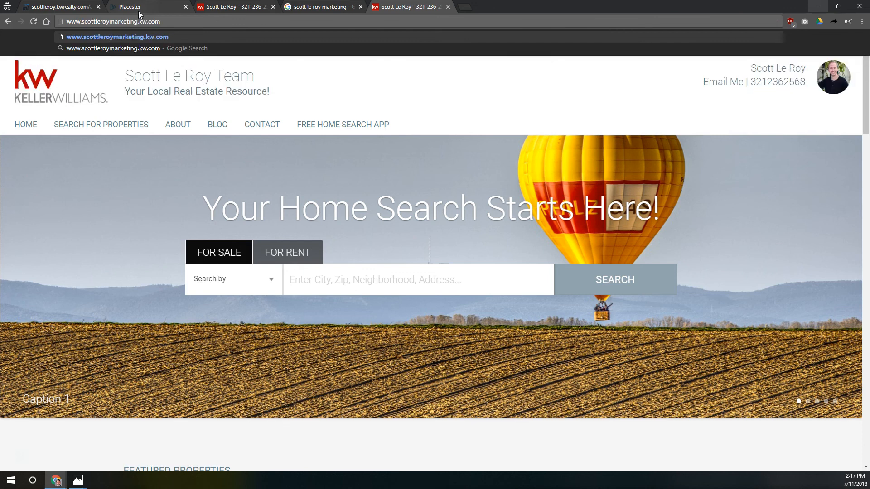
{"action": "key", "text": "Return"}
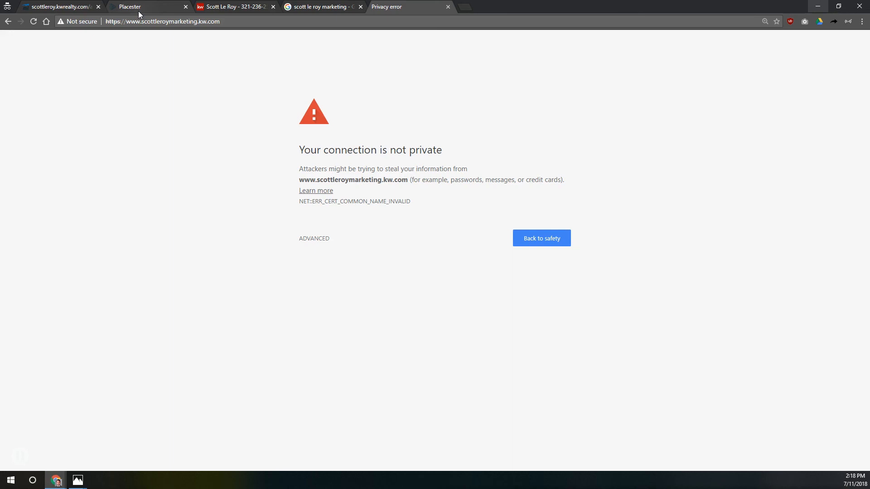
{"action": "left_click_drag", "start_coordinate": [141, 21], "coordinate": [81, 34]}
{"action": "type", "text": "\\"}
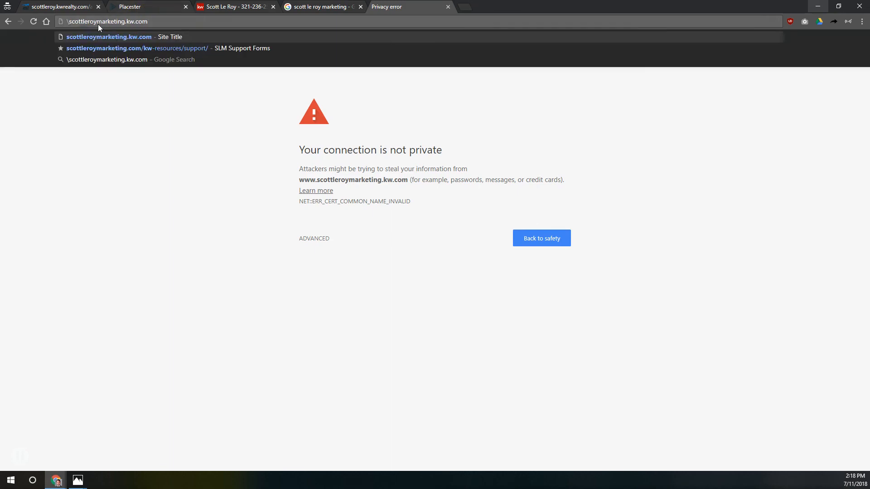
{"action": "key", "text": "BackSpace"}
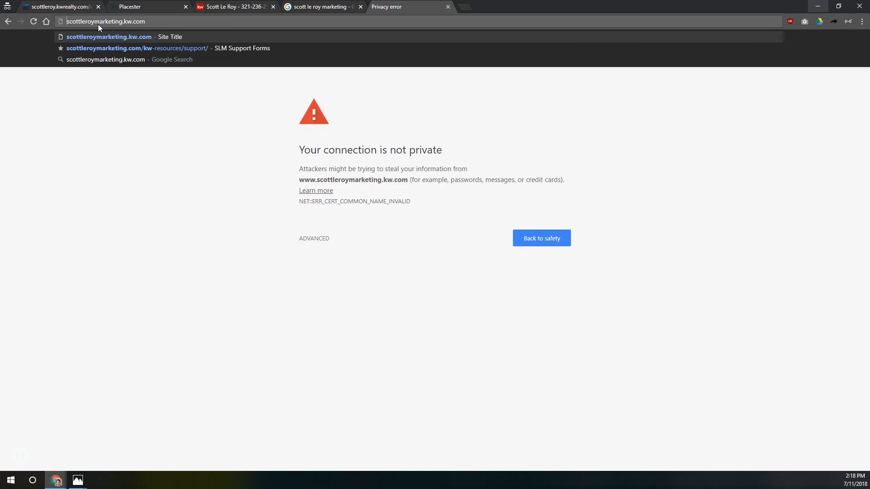
{"action": "left_click", "coordinate": [344, 142]}
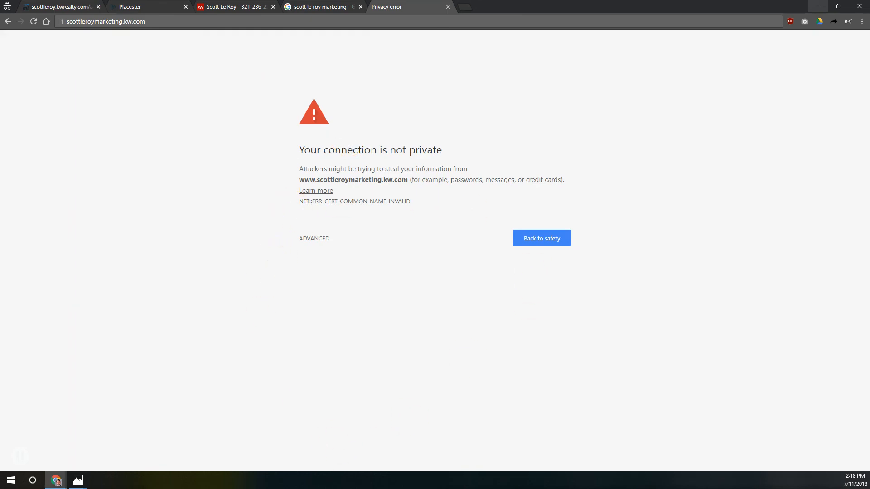